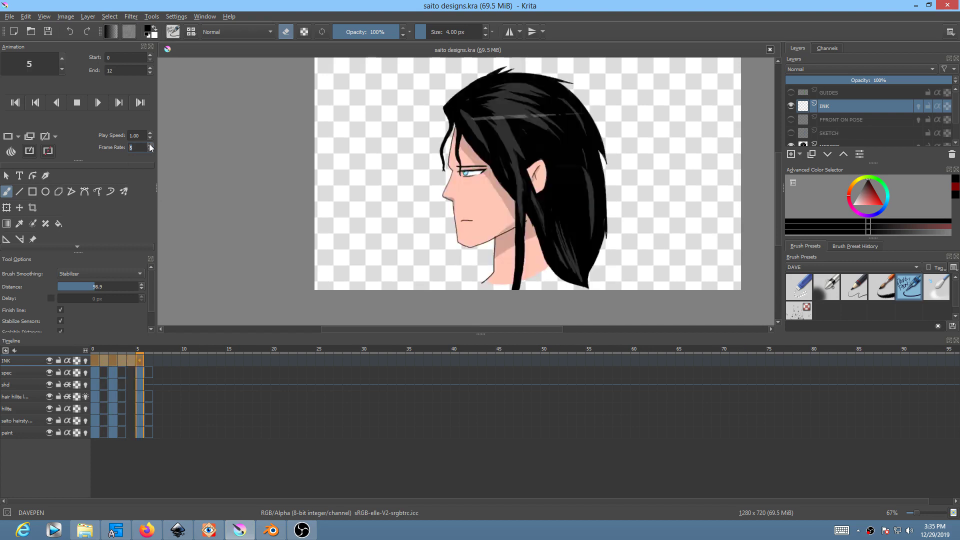
# - Watch the looping head animation up close, stop playback and show the whole drawing on frame 0
pyautogui.scroll(2, 436, 241)
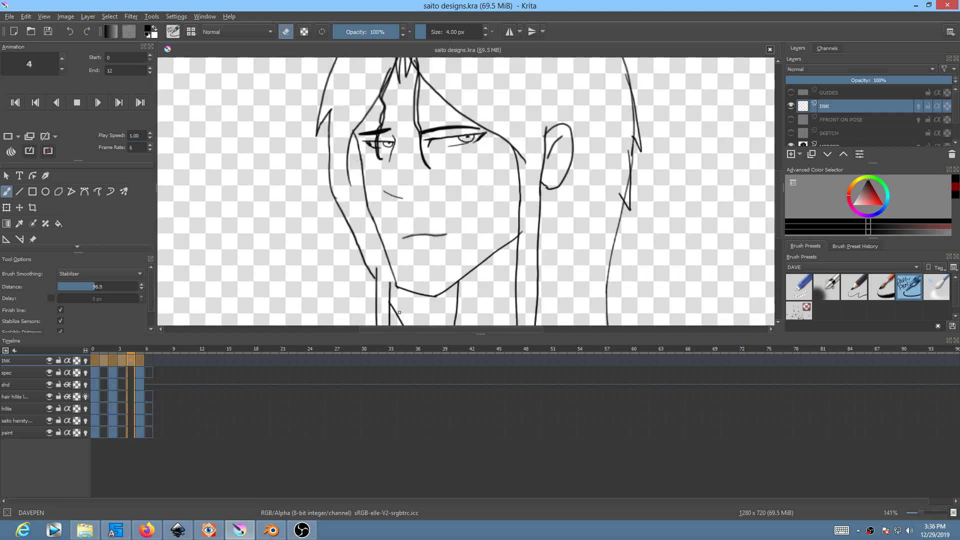
pyautogui.scroll(-1, 420, 255)
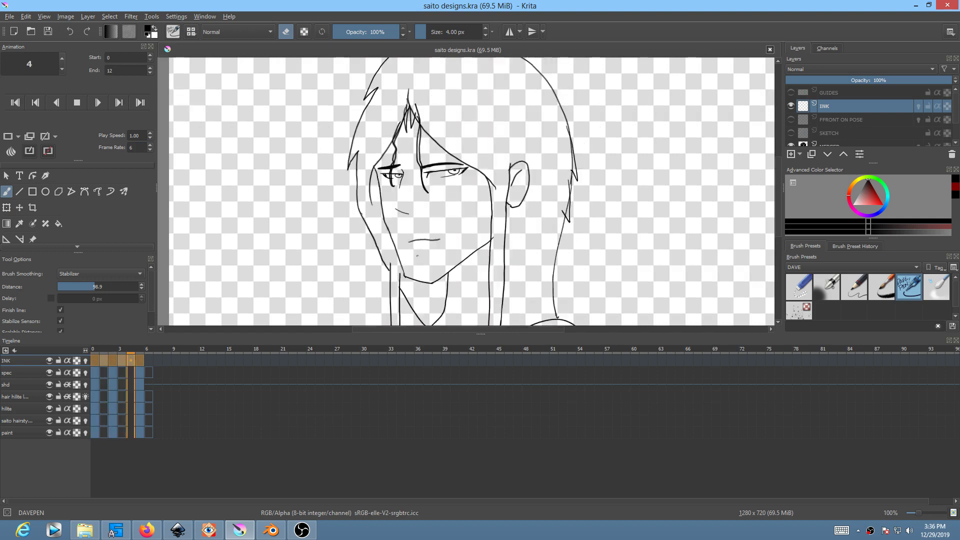
pyautogui.press('space')
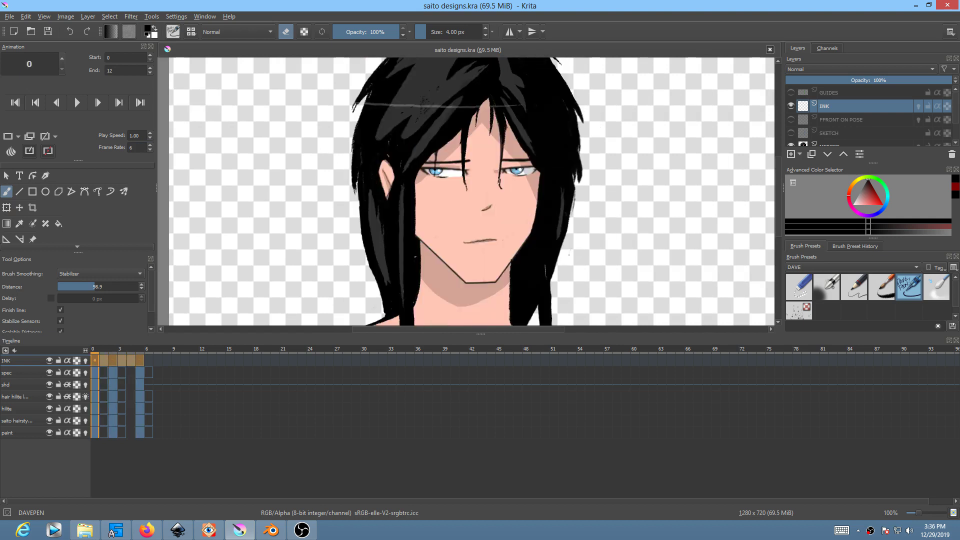
pyautogui.scroll(-1, 411, 215)
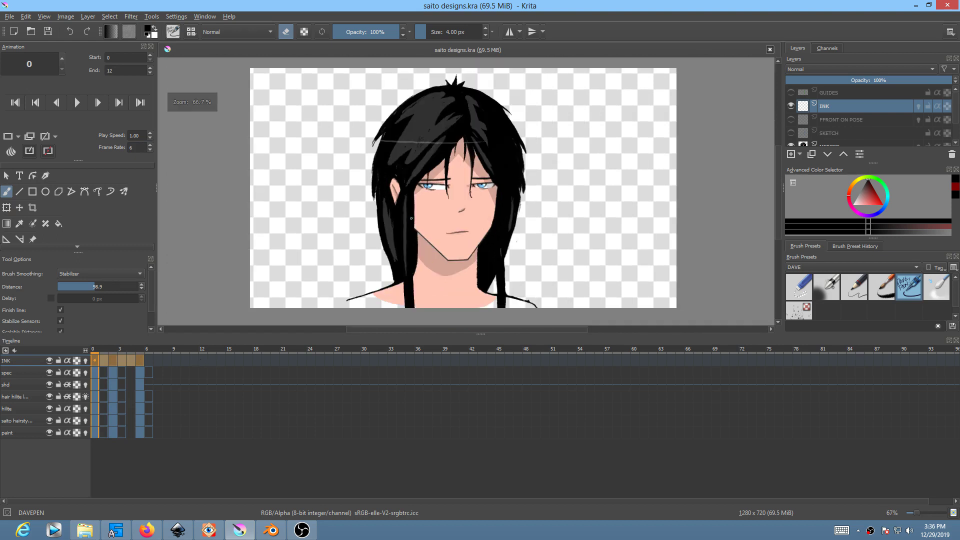
# - Look through the INK layer's frames from 1 to 5 to compare the head poses, ending on profile frame 5
pyautogui.click(142, 360)
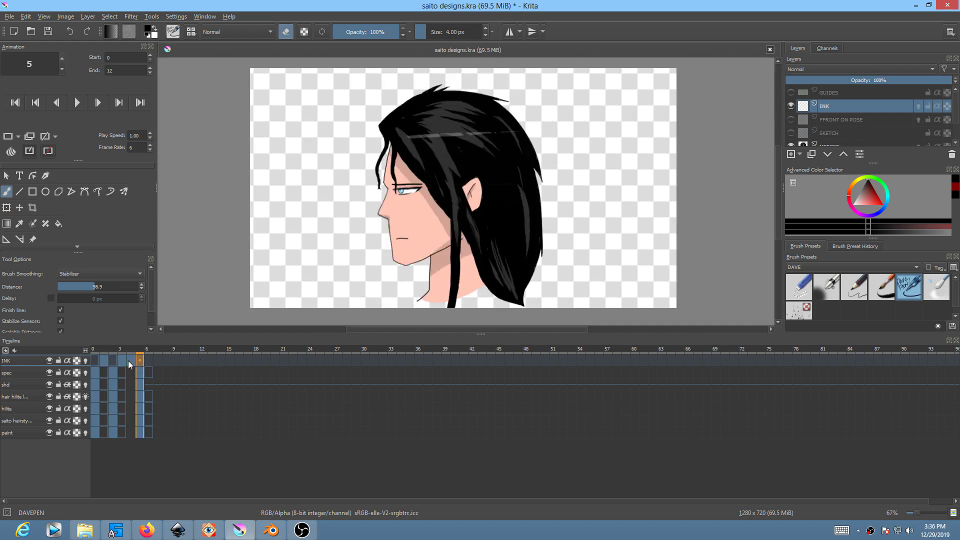
pyautogui.click(121, 360)
pyautogui.click(128, 359)
pyautogui.click(120, 359)
pyautogui.click(110, 359)
pyautogui.click(106, 360)
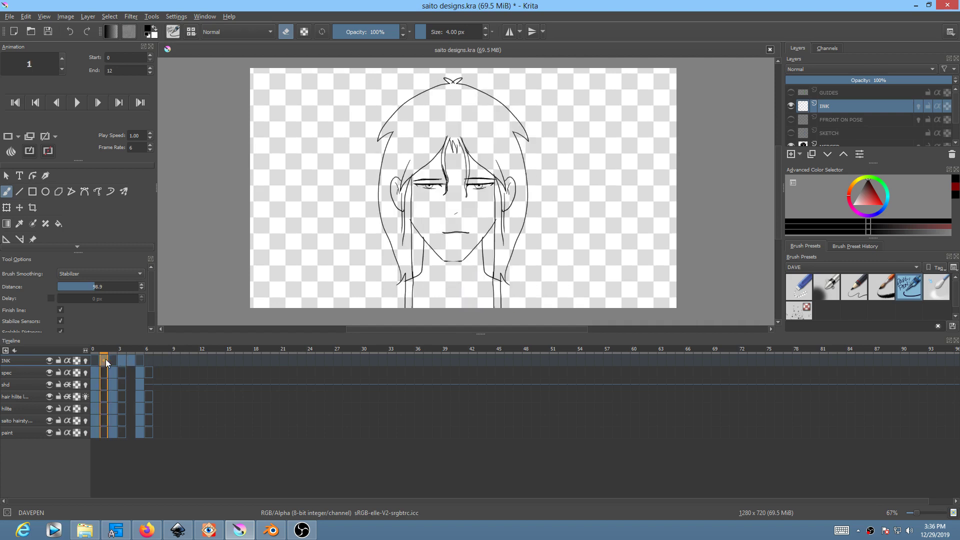
pyautogui.click(119, 360)
pyautogui.click(137, 358)
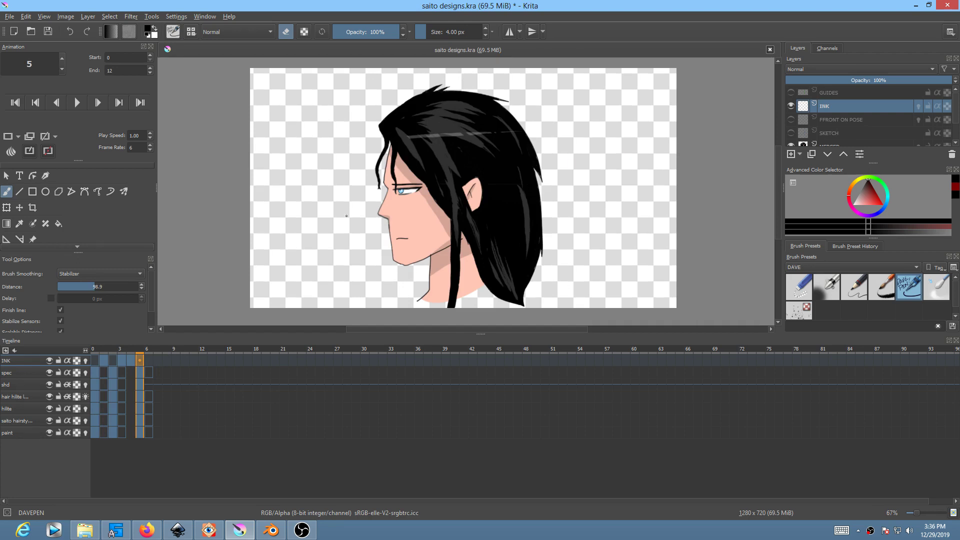
# - Start a Liquify transform and choose the MERGED layer holding the coloured profile head on frame 5
pyautogui.hotkey('ctrl', 't')
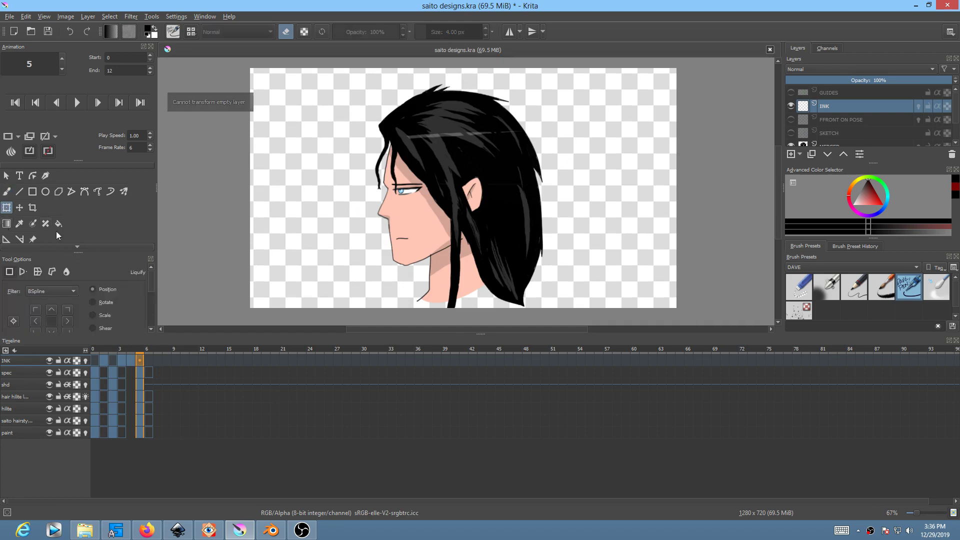
pyautogui.click(65, 271)
pyautogui.click(14, 321)
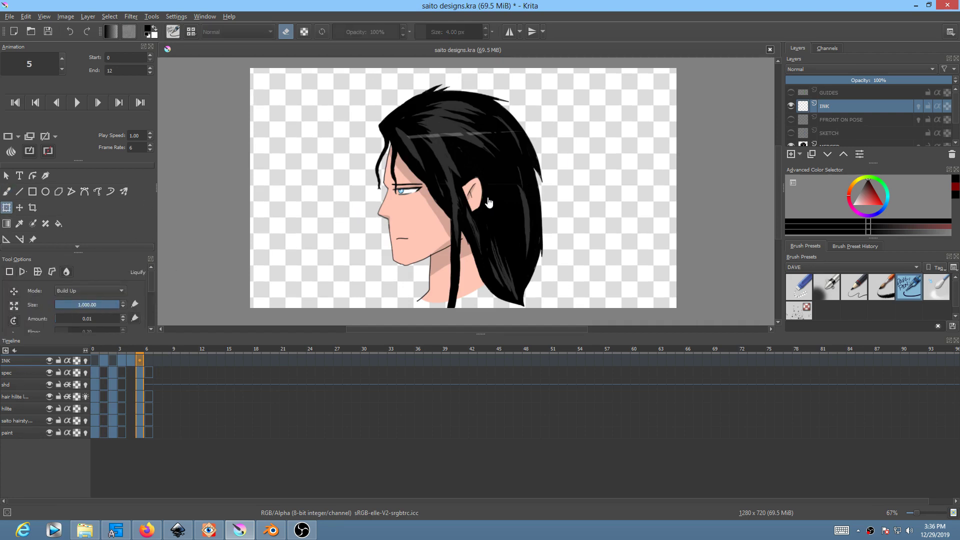
pyautogui.scroll(-2, 474, 188)
pyautogui.click(14, 292)
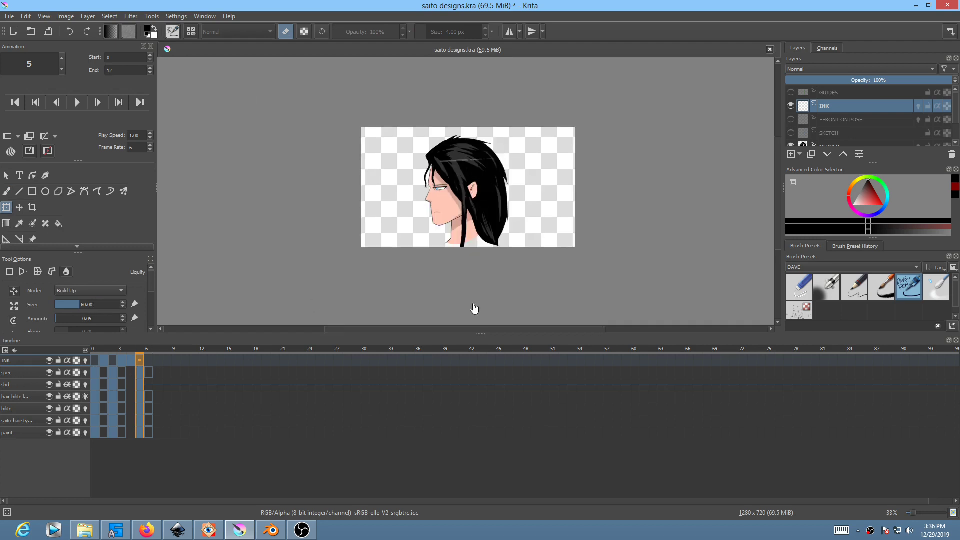
pyautogui.scroll(-2, 844, 119)
pyautogui.click(841, 120)
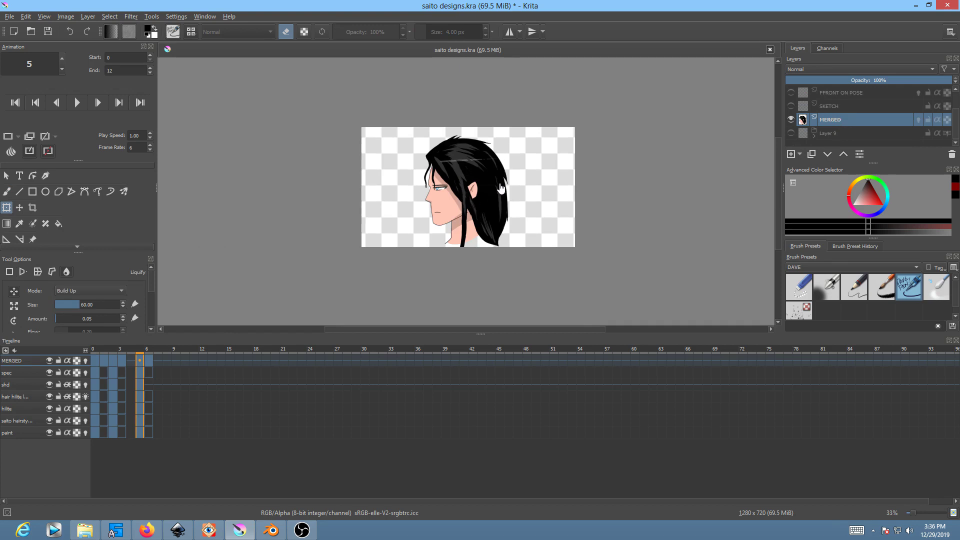
# - Try rotating the profile head with Liquify, using a 715 brush size and 0.01 amount with Reverse turned off
pyautogui.keyDown('shift'); pyautogui.moveTo(482, 185); pyautogui.dragTo(465, 186); pyautogui.keyUp('shift')
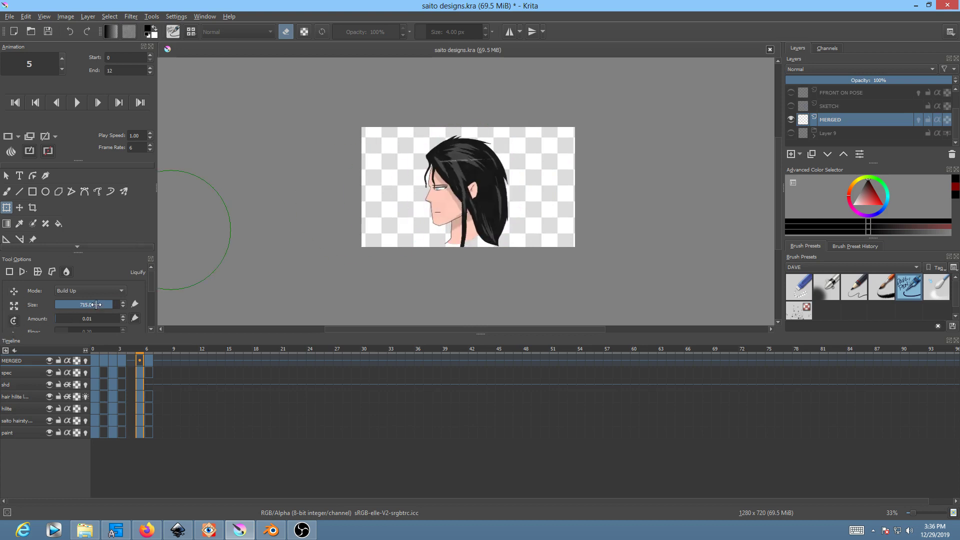
pyautogui.scroll(-2, 152, 288)
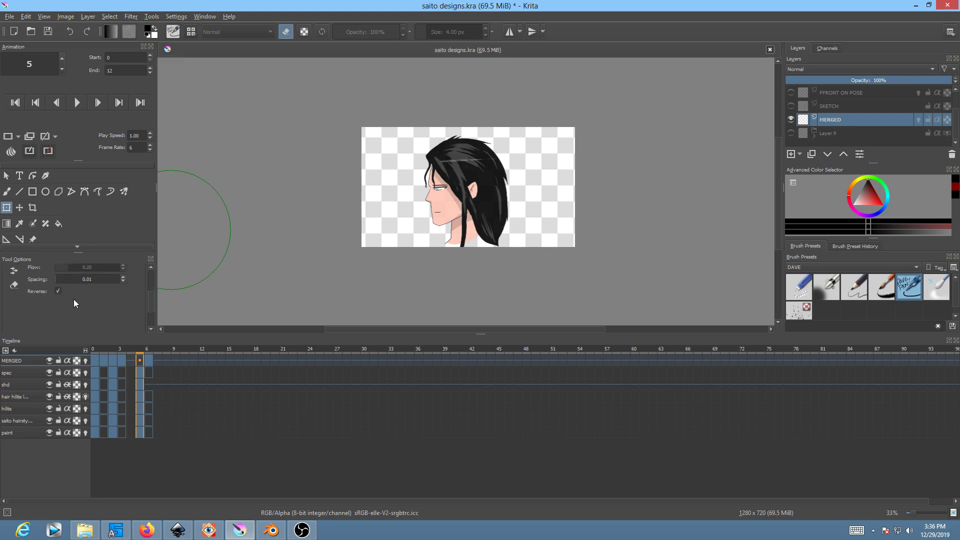
pyautogui.click(58, 291)
pyautogui.moveTo(464, 183)
pyautogui.mouseDown()
pyautogui.moveTo(431, 186)
pyautogui.moveTo(443, 187)
pyautogui.mouseUp()
pyautogui.scroll(4, 443, 188)
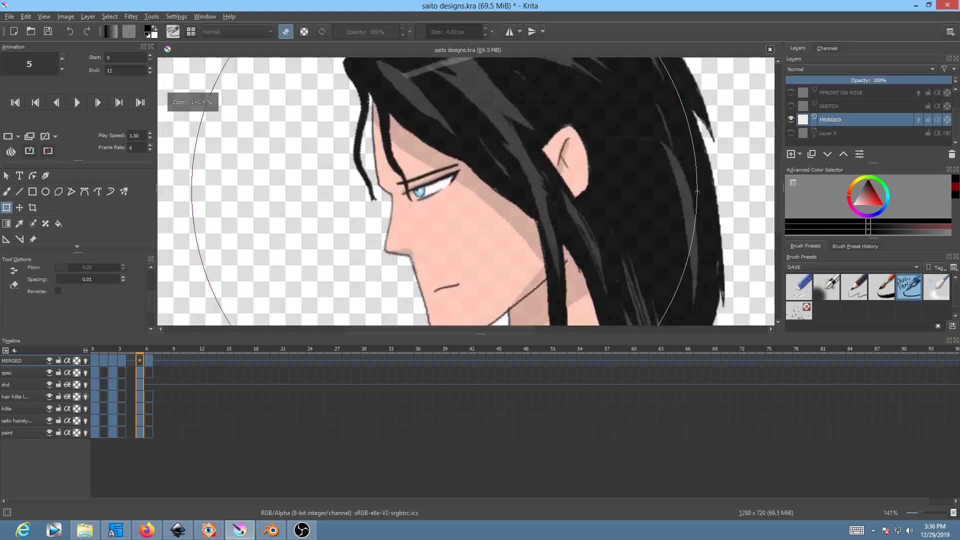
pyautogui.scroll(-5, 444, 190)
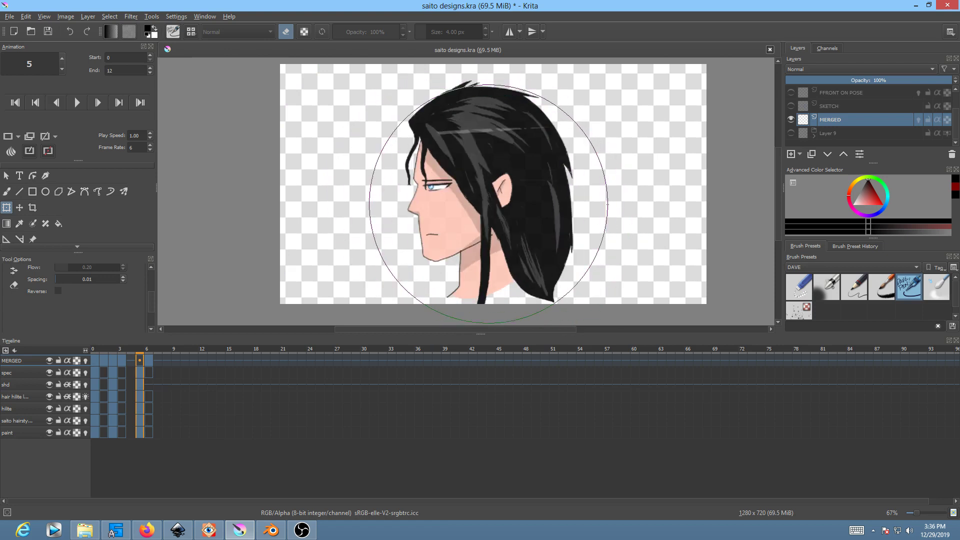
# - Return the animation to frame 0 and save the document
pyautogui.moveTo(135, 355); pyautogui.dragTo(92, 356)
pyautogui.hotkey('ctrl', 's')
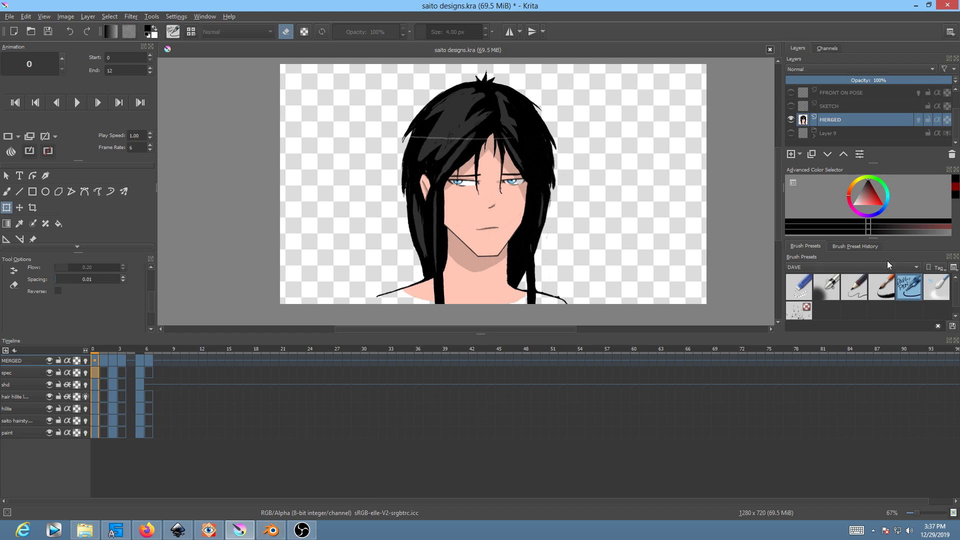
# - Switch to Inkscape and examine the vector head in SAITO-VECTORS.svg alongside the painted reference image
pyautogui.click(177, 534)
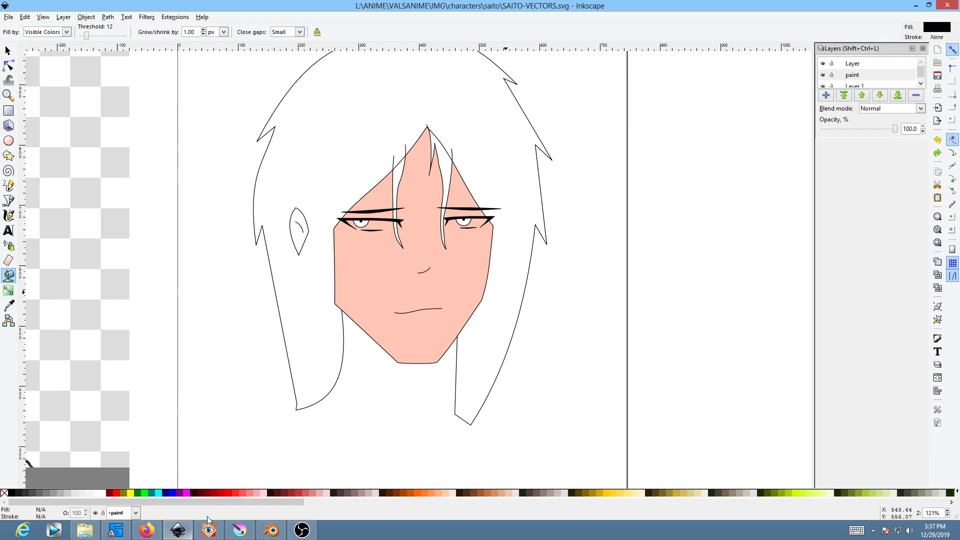
pyautogui.keyDown('ctrl'); pyautogui.scroll(-1, 546, 305); pyautogui.keyUp('ctrl')
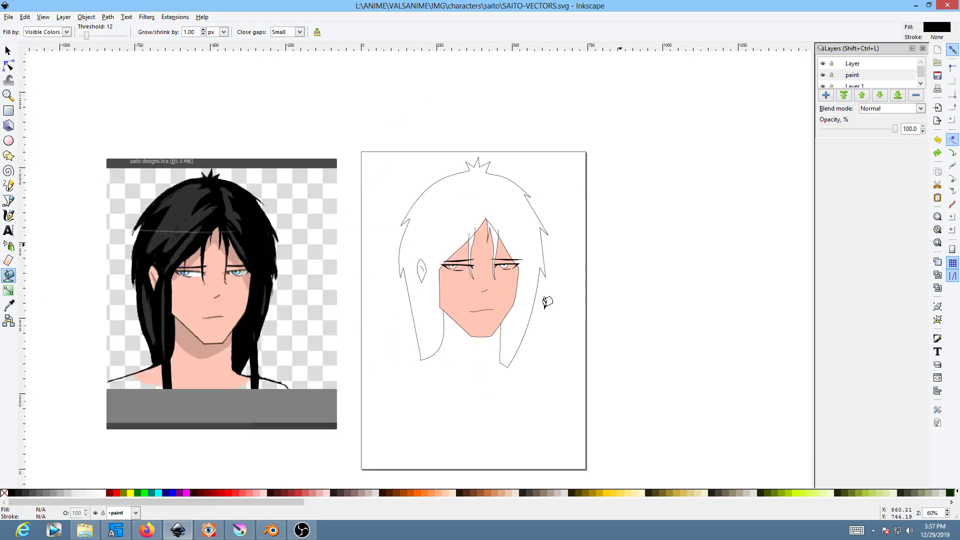
pyautogui.keyDown('ctrl'); pyautogui.scroll(3, 541, 310); pyautogui.keyUp('ctrl')
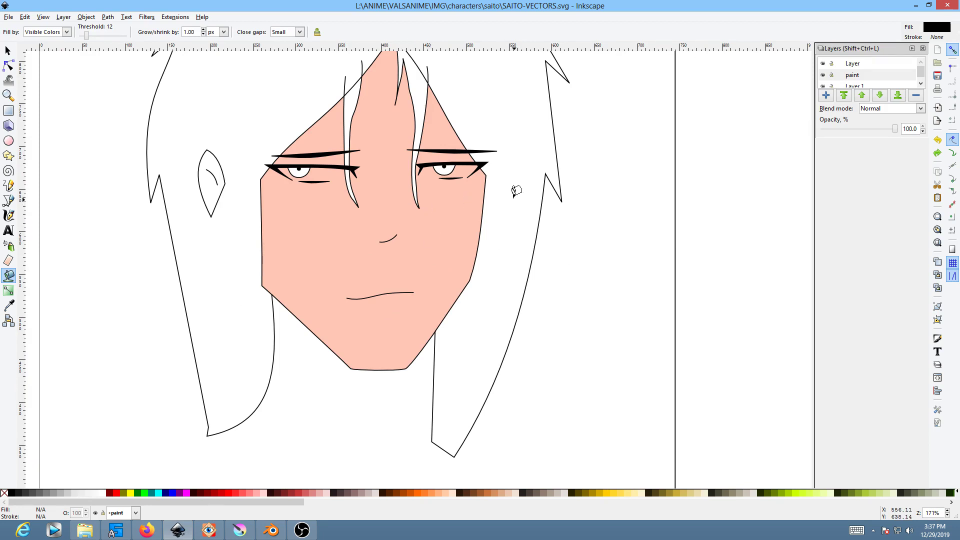
pyautogui.scroll(-2, 505, 194)
pyautogui.scroll(3, 498, 194)
pyautogui.keyDown('ctrl'); pyautogui.scroll(-1, 509, 174); pyautogui.keyUp('ctrl')
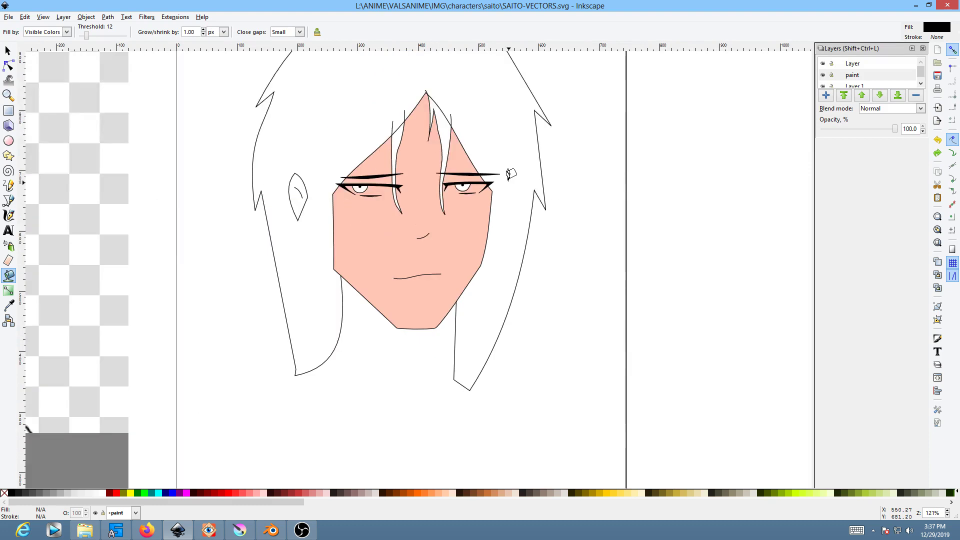
pyautogui.scroll(2, 511, 200)
pyautogui.scroll(1, 511, 238)
pyautogui.scroll(1, 532, 223)
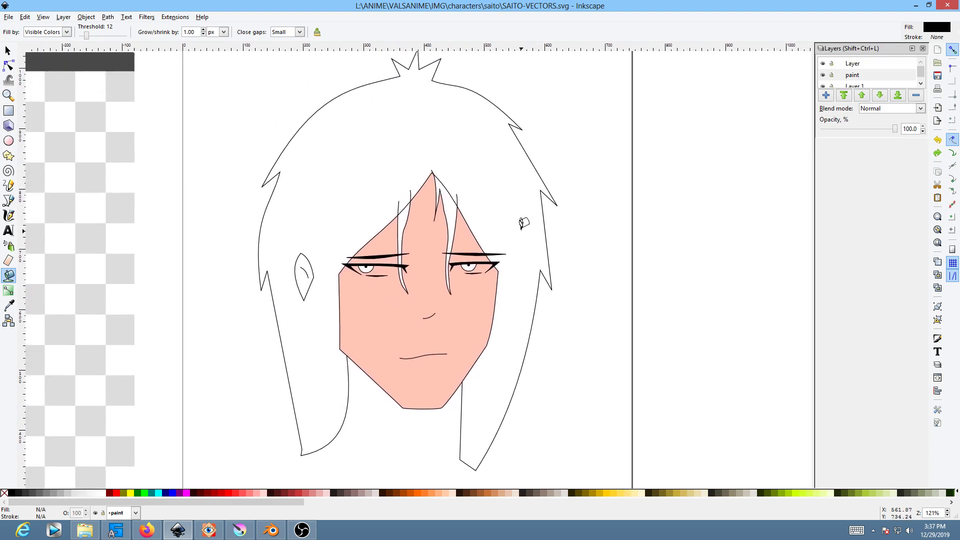
pyautogui.keyDown('shift'); pyautogui.hscroll(-1, 537, 234); pyautogui.keyUp('shift')
pyautogui.scroll(-1, 539, 233)
pyautogui.keyDown('ctrl'); pyautogui.scroll(-1, 532, 225); pyautogui.keyUp('ctrl')
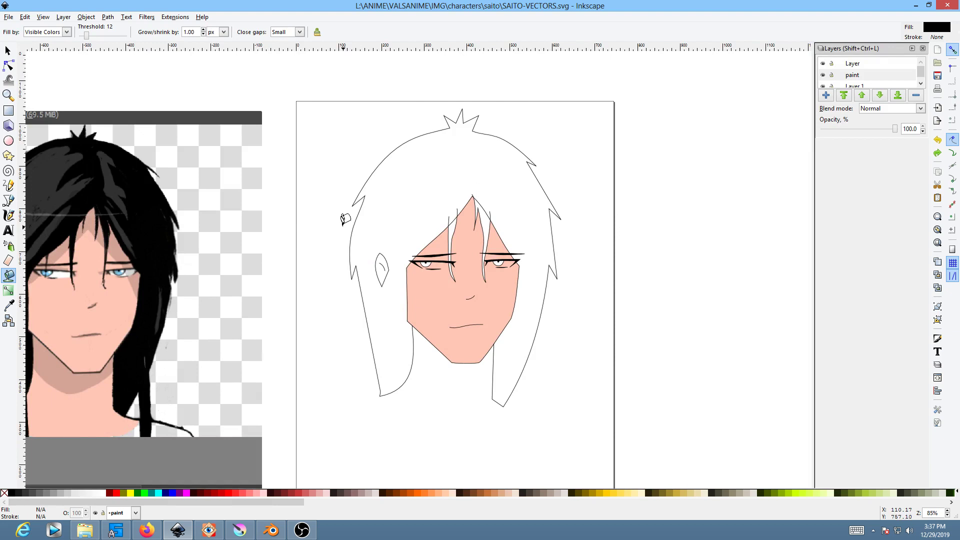
# - Draw an open five-node jaw-shaped path beside the vector head with the Bezier tool
pyautogui.click(8, 201)
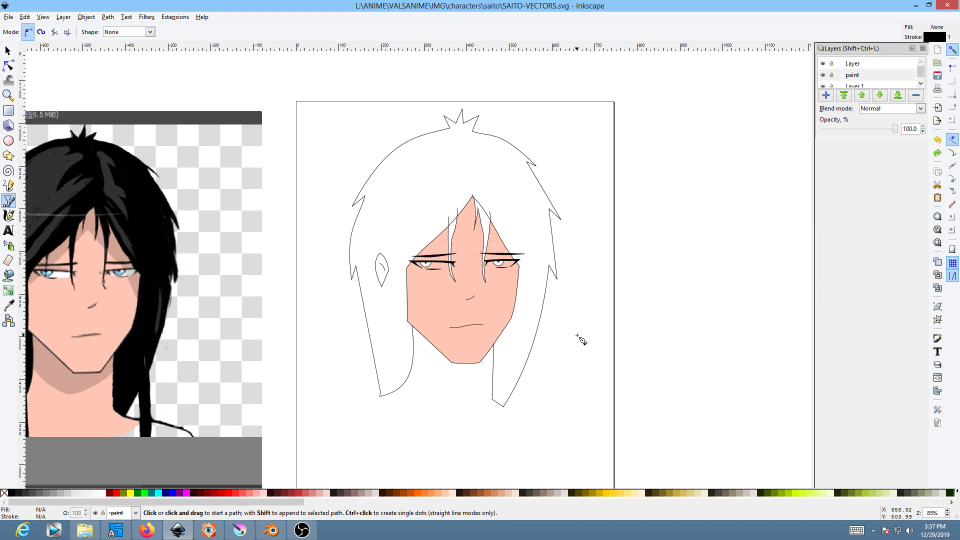
pyautogui.click(555, 327)
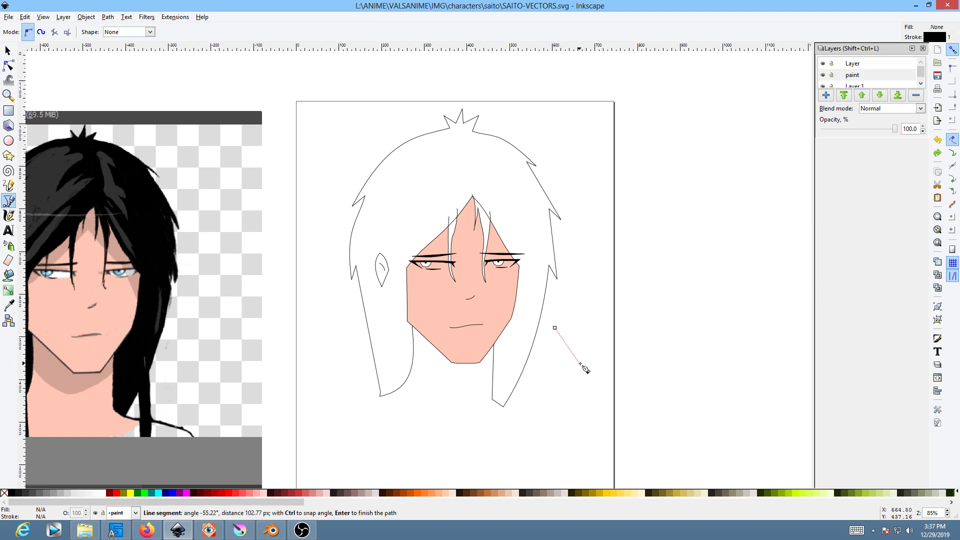
pyautogui.click(586, 371)
pyautogui.click(611, 372)
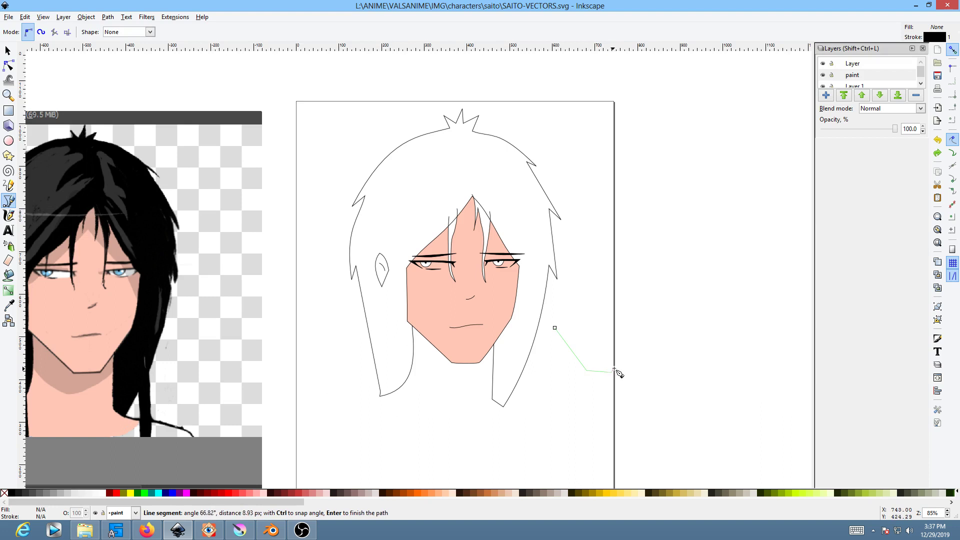
pyautogui.click(655, 316)
pyautogui.click(658, 232)
pyautogui.press('Return')
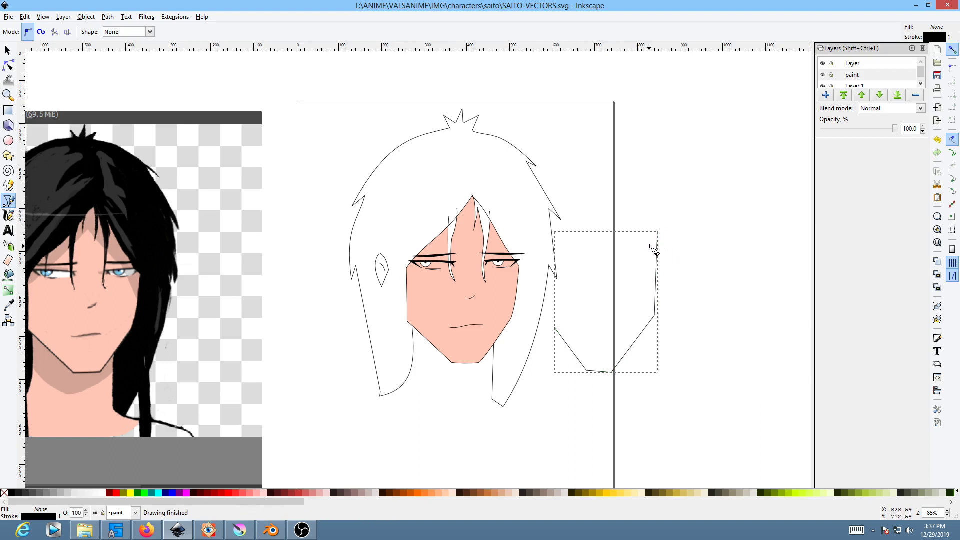
# - Bend the jaw path's upright, slanted and bottom segments into gentle curves, and delete the practice path
pyautogui.press('n')
pyautogui.moveTo(661, 281); pyautogui.dragTo(660, 283)
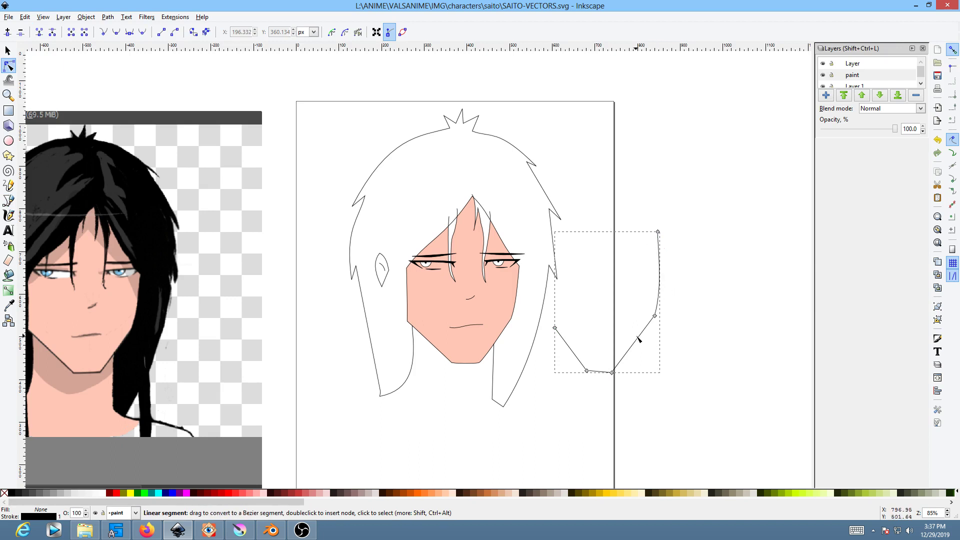
pyautogui.moveTo(640, 343); pyautogui.dragTo(642, 343)
pyautogui.moveTo(603, 374); pyautogui.dragTo(603, 377)
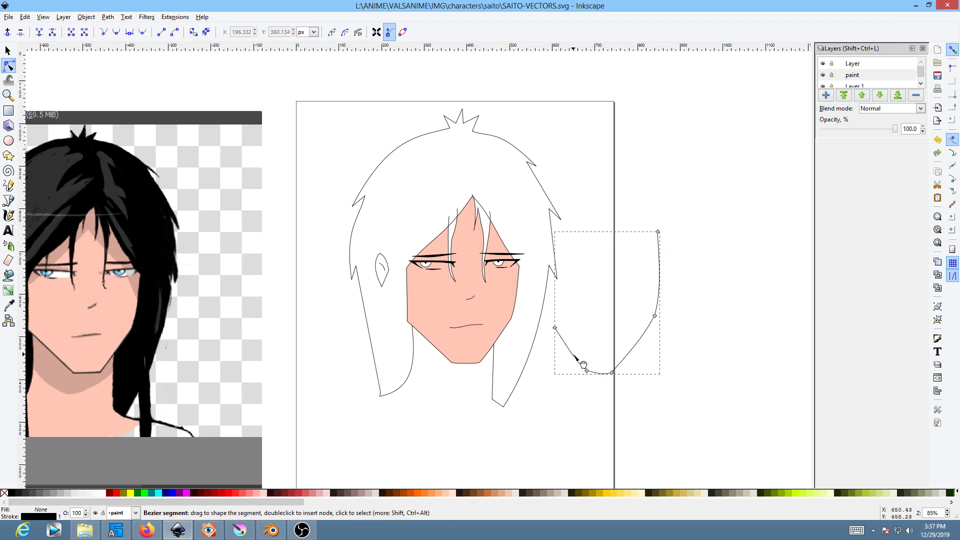
pyautogui.press('s')
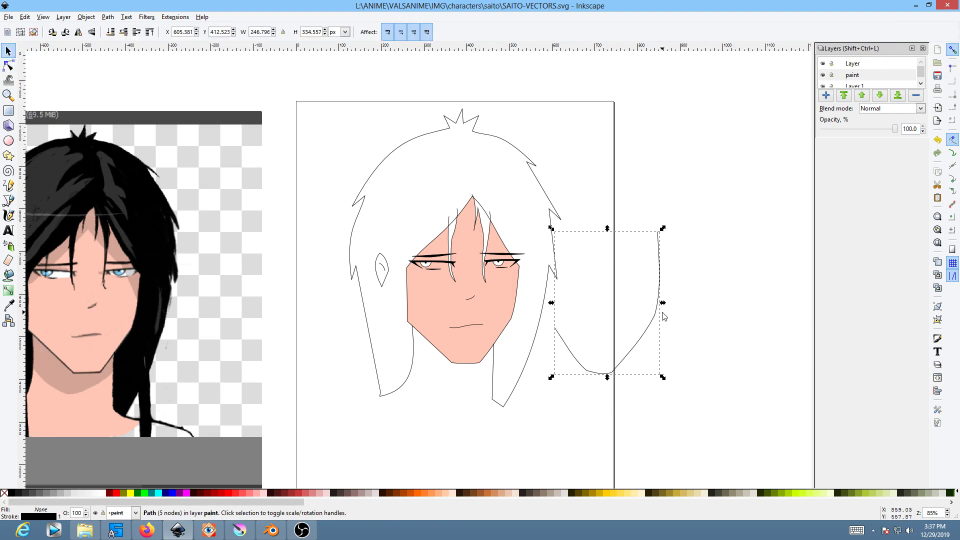
pyautogui.click(665, 317)
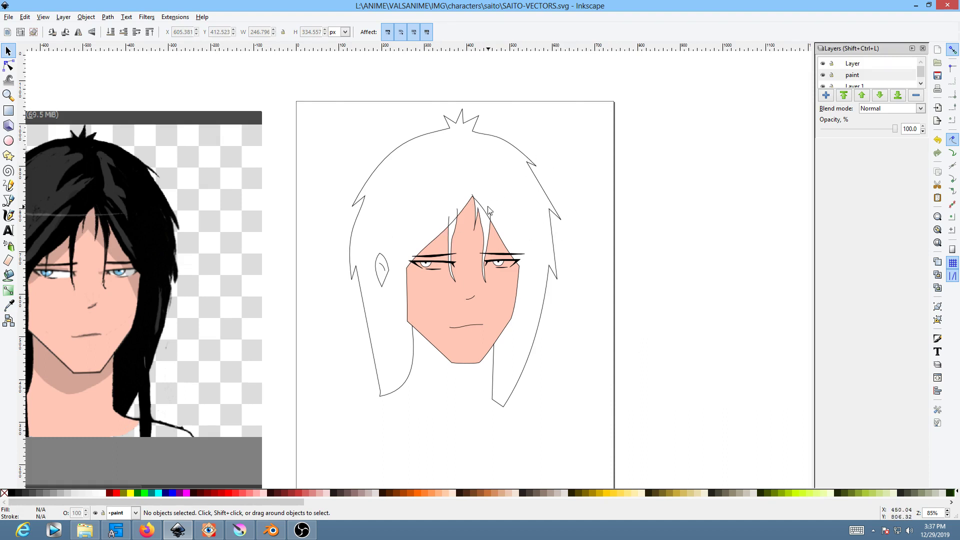
# - Examine the vector face up close and beside its reference, and highlight the paint layer in the layer list
pyautogui.keyDown('ctrl'); pyautogui.scroll(4, 490, 200); pyautogui.keyUp('ctrl')
pyautogui.keyDown('ctrl'); pyautogui.scroll(-2, 594, 199); pyautogui.keyUp('ctrl')
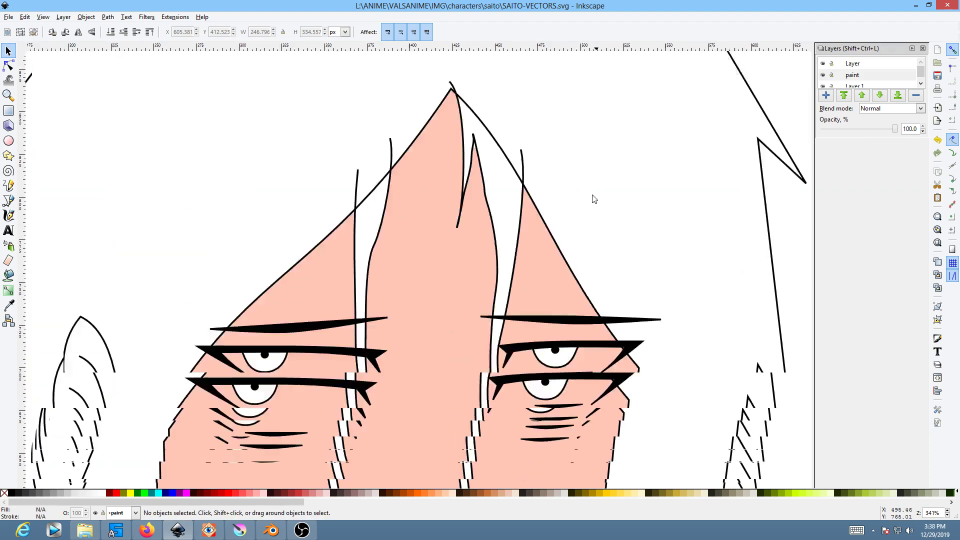
pyautogui.moveTo(620, 125); pyautogui.dragTo(469, 172, button='middle')
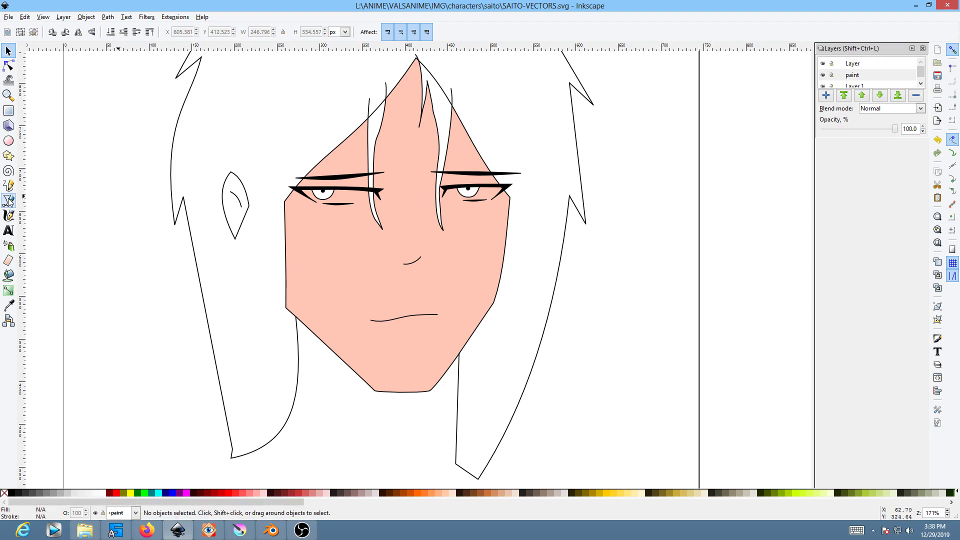
pyautogui.click(879, 76)
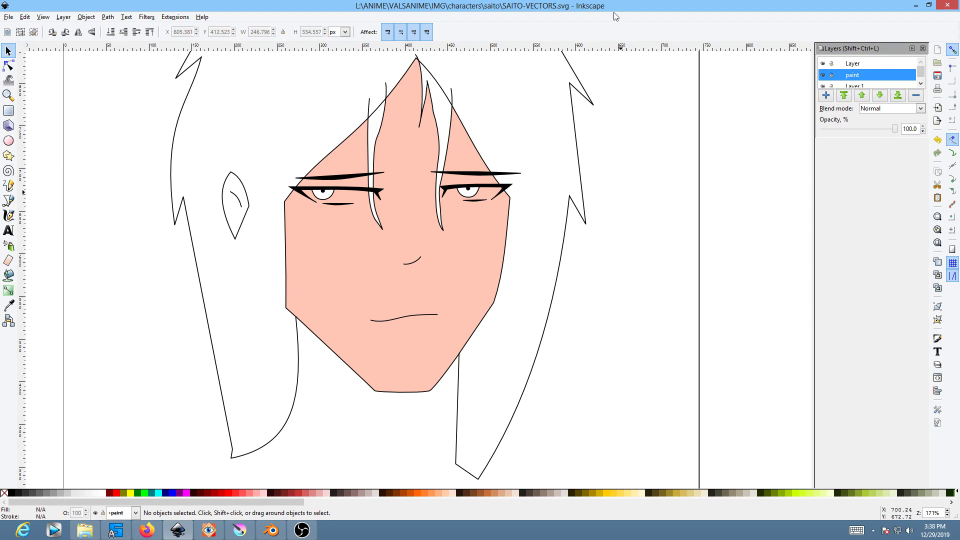
pyautogui.keyDown('ctrl'); pyautogui.scroll(-3, 636, 107); pyautogui.keyUp('ctrl')
pyautogui.keyDown('ctrl'); pyautogui.scroll(2, 637, 119); pyautogui.keyUp('ctrl')
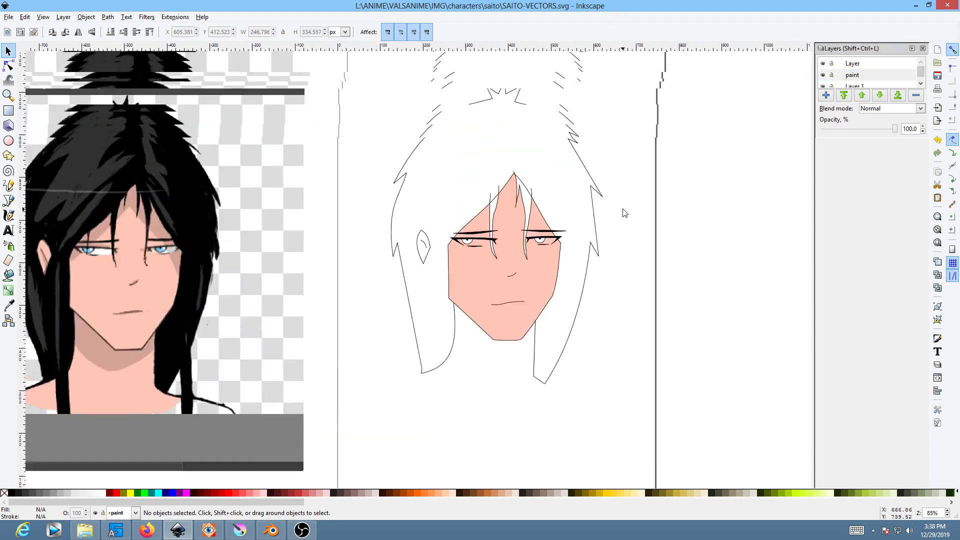
pyautogui.doubleClick(877, 78)
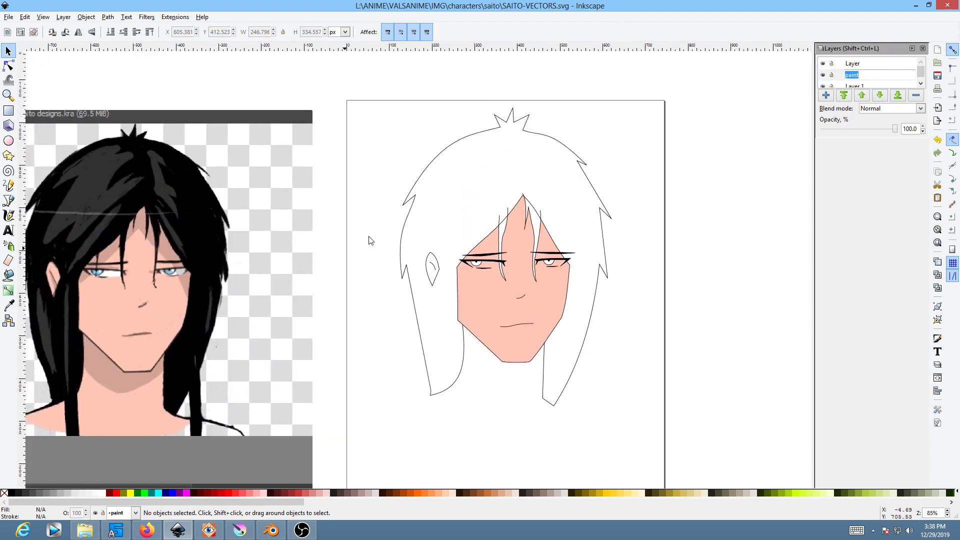
# - Fill the main hair area with black on the layer named Layer using the Paint Bucket
pyautogui.click(9, 275)
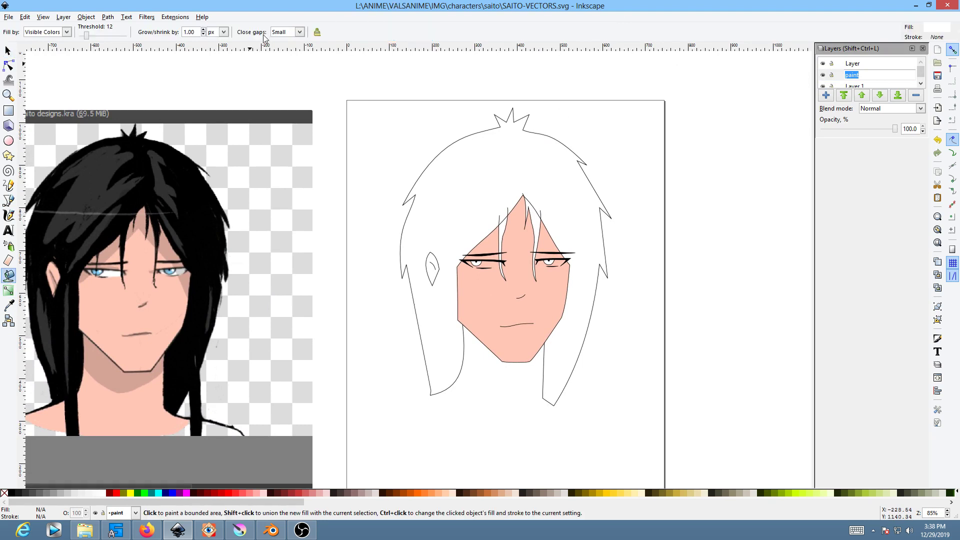
pyautogui.click(301, 32)
pyautogui.click(300, 32)
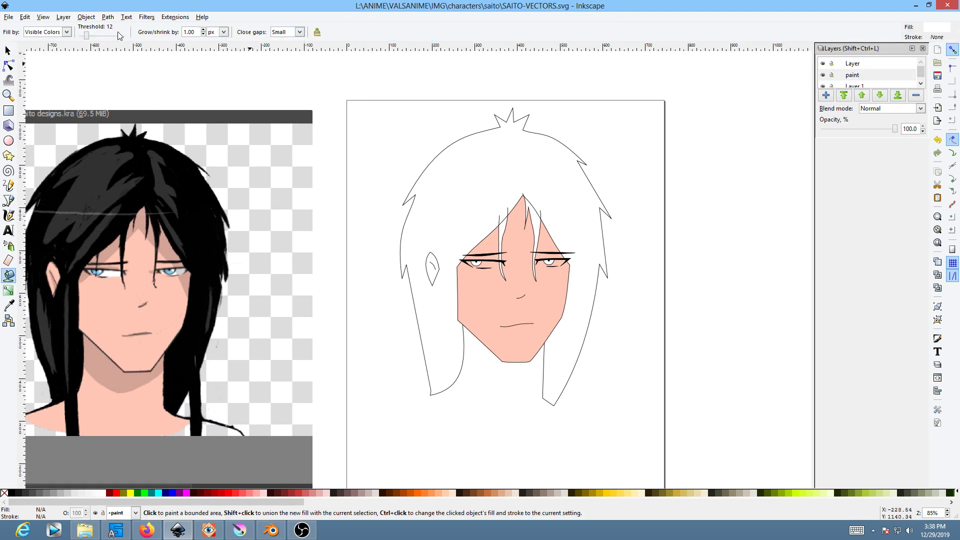
pyautogui.doubleClick(876, 74)
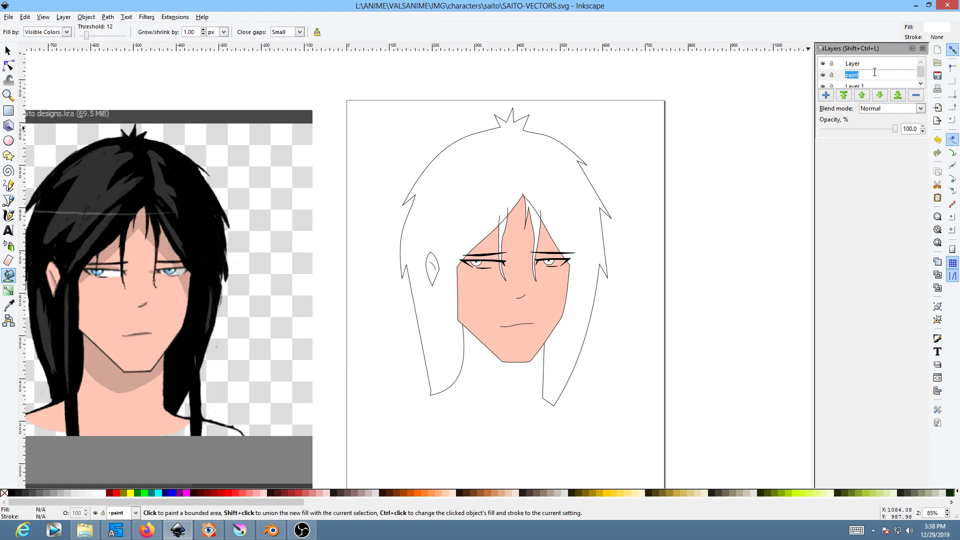
pyautogui.click(875, 64)
pyautogui.click(823, 64)
pyautogui.click(823, 65)
pyautogui.click(590, 221)
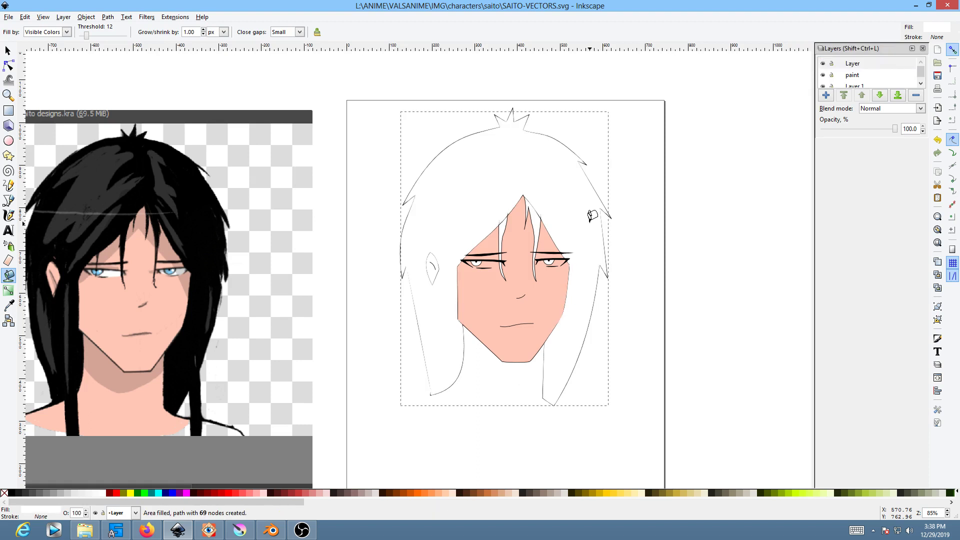
pyautogui.press('Escape')
pyautogui.click(13, 494)
pyautogui.click(501, 184)
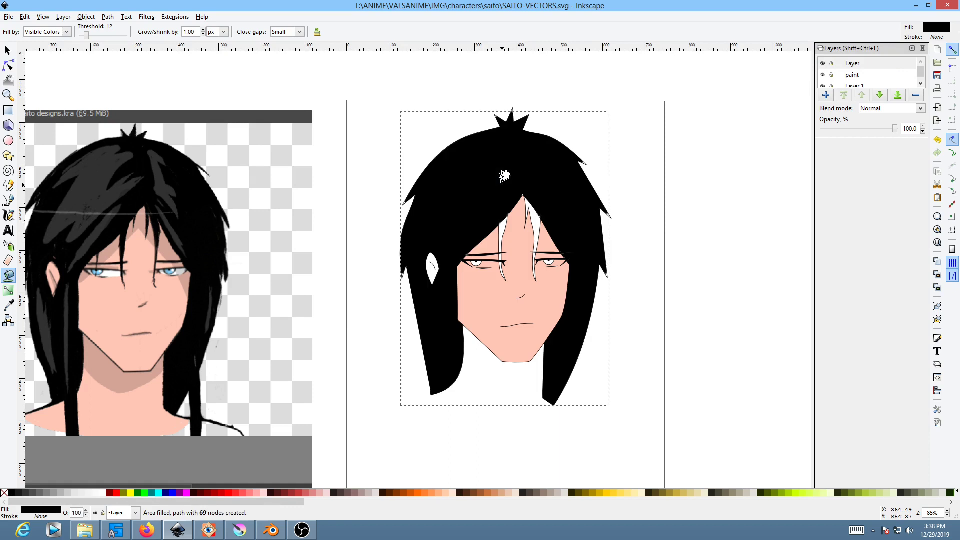
# - Fill the remaining white sections of the hair strands over the forehead and eyes with black
pyautogui.keyDown('ctrl'); pyautogui.scroll(4, 585, 218); pyautogui.keyUp('ctrl')
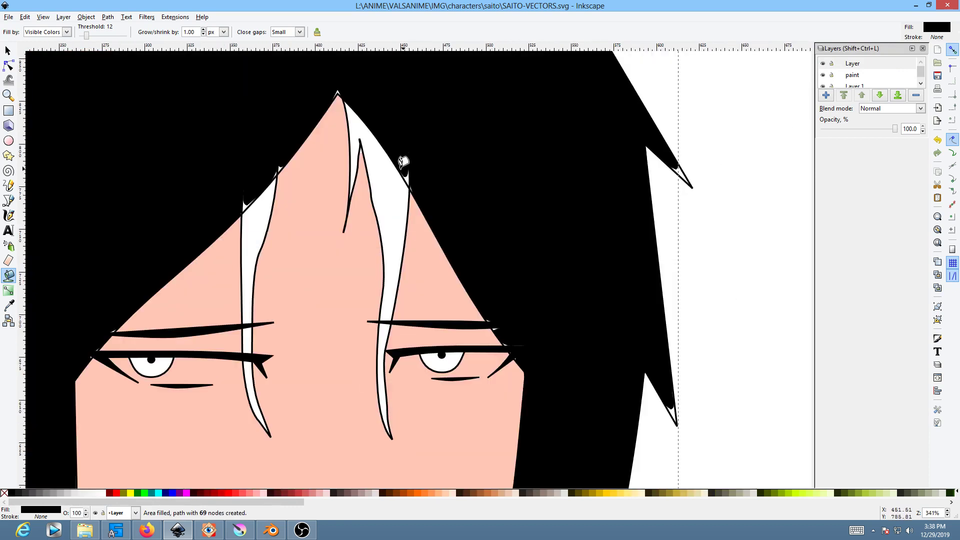
pyautogui.click(388, 181)
pyautogui.click(264, 229)
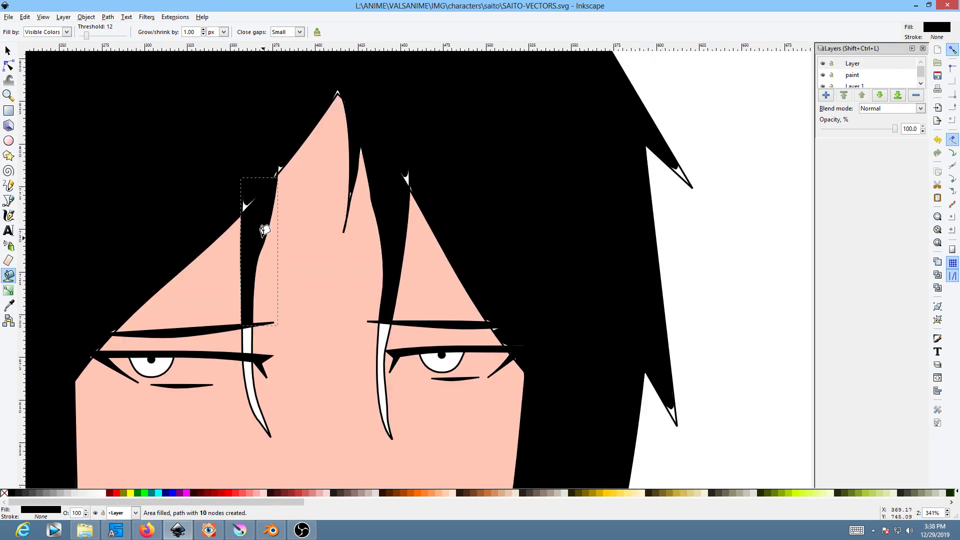
pyautogui.click(250, 336)
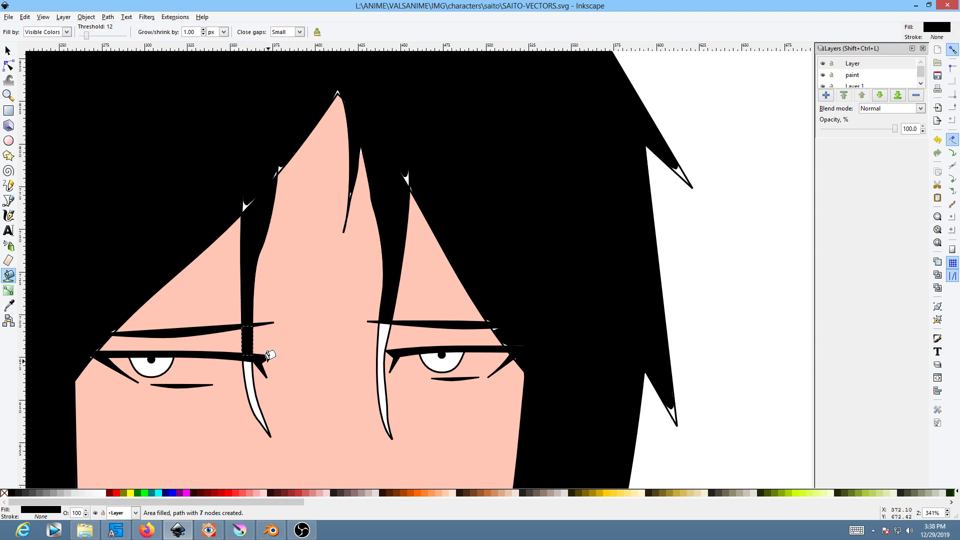
pyautogui.click(247, 378)
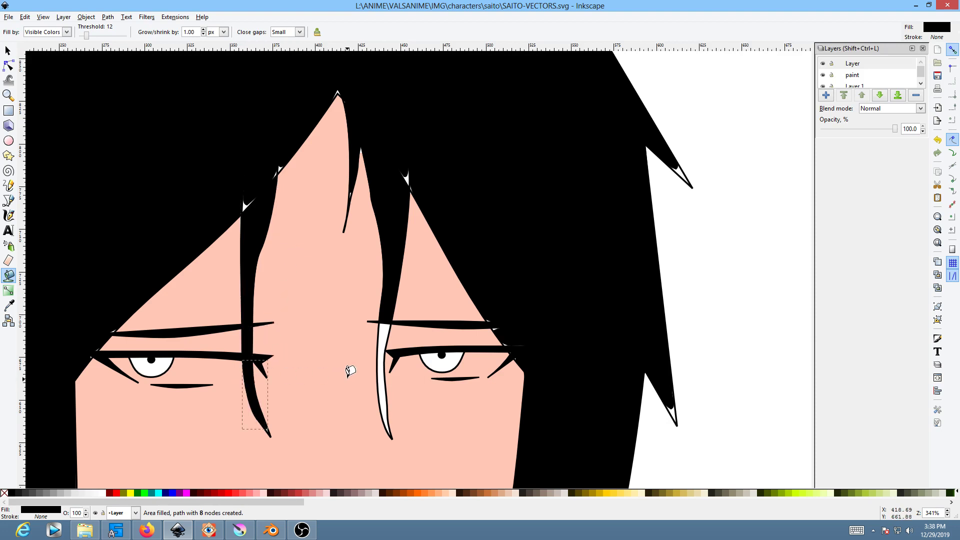
pyautogui.click(384, 381)
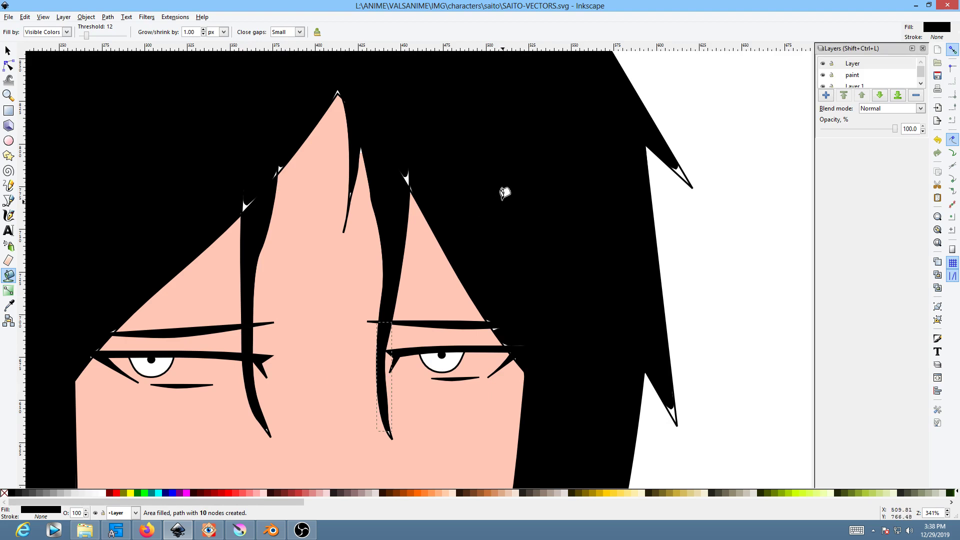
# - Move the upper nodes of the two forehead strand fills into the hair to cover the white gaps
pyautogui.moveTo(569, 240); pyautogui.dragTo(683, 215, button='middle')
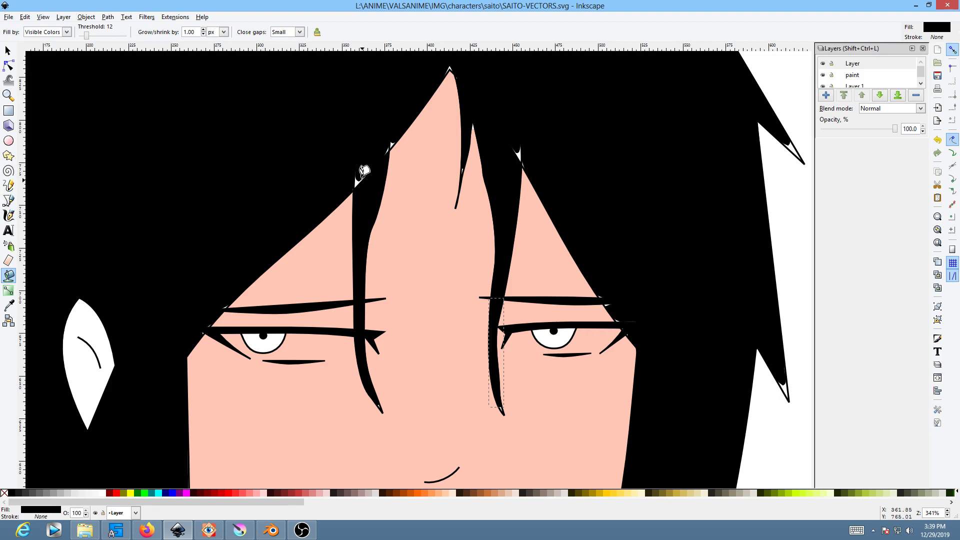
pyautogui.press('n')
pyautogui.click(377, 170)
pyautogui.moveTo(366, 153); pyautogui.dragTo(350, 140)
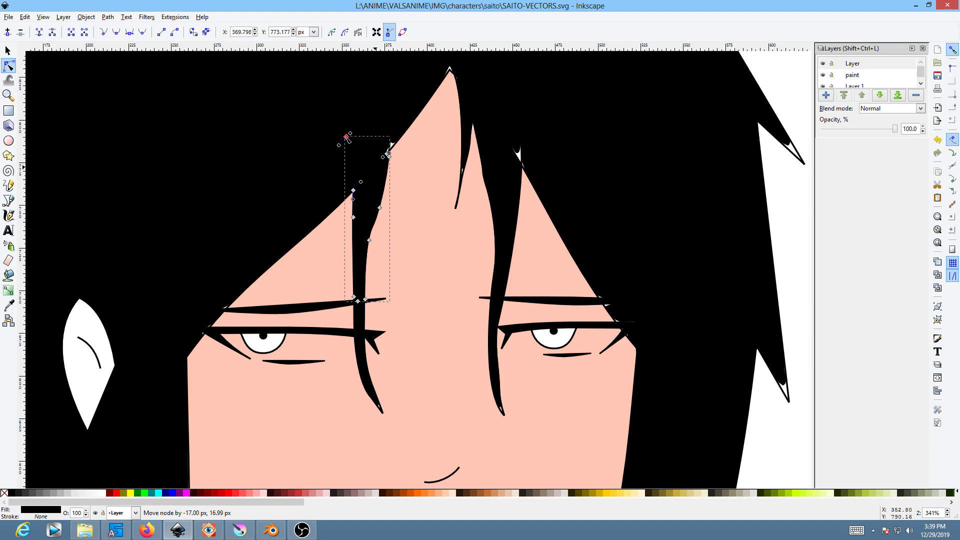
pyautogui.click(524, 160)
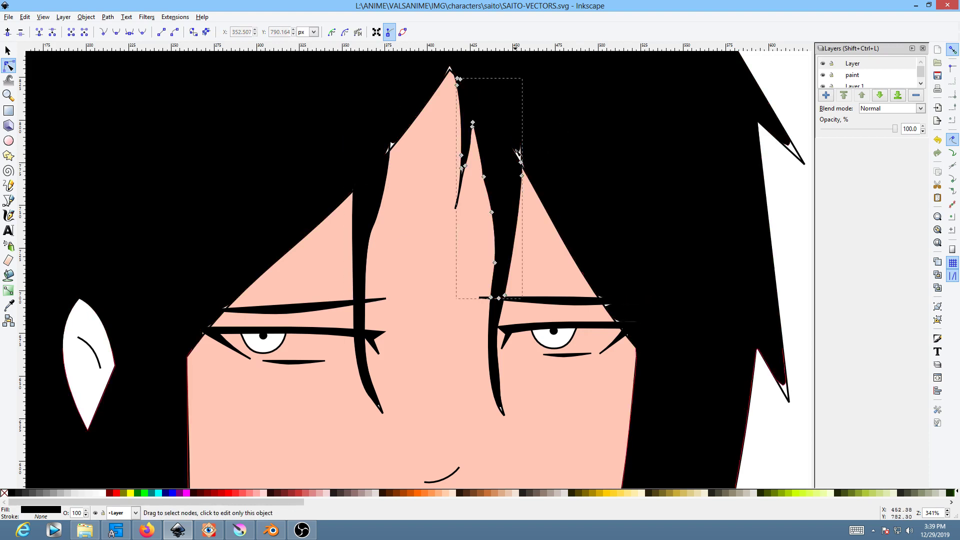
pyautogui.click(525, 150)
pyautogui.click(531, 132)
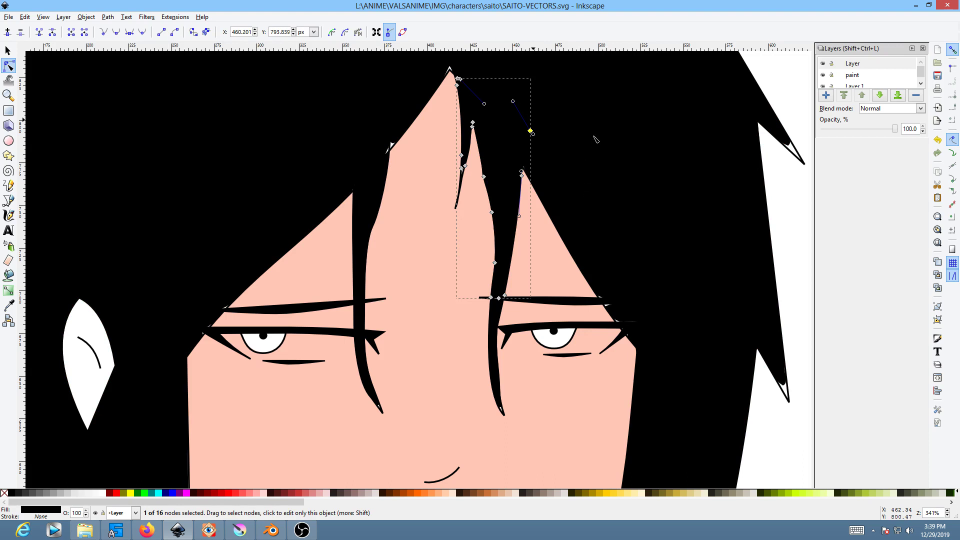
pyautogui.press('Escape')
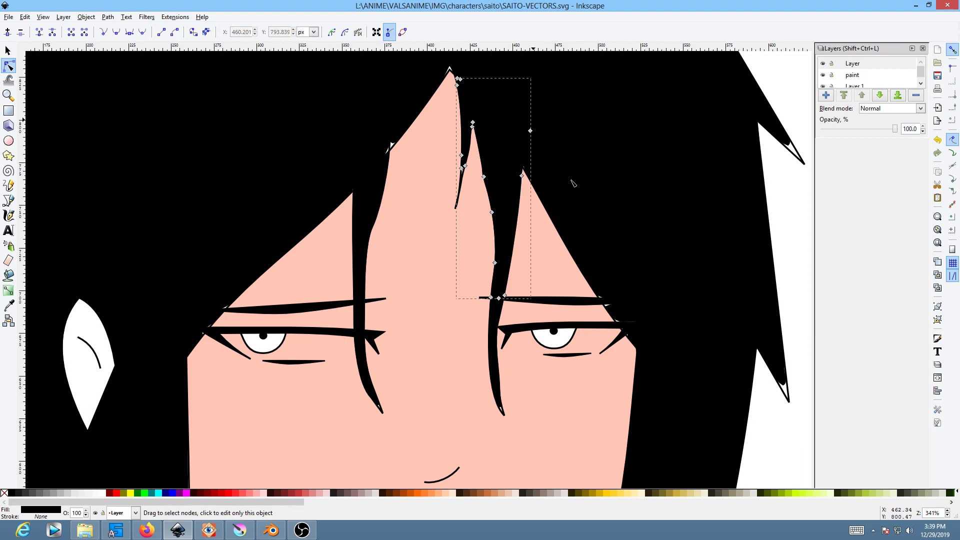
# - Adjust the main hair fill's node at the forehead peak to close the white gap there
pyautogui.press('s')
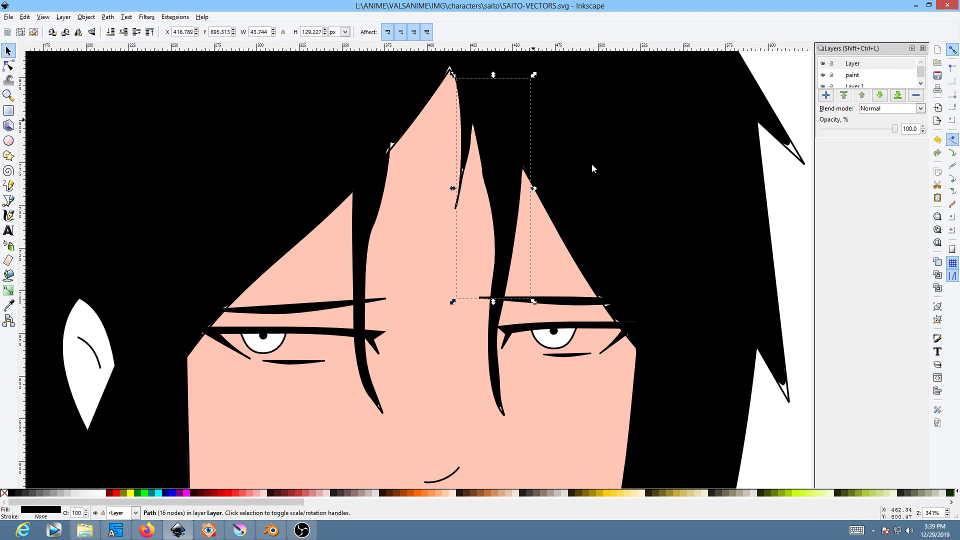
pyautogui.moveTo(580, 113); pyautogui.dragTo(599, 224, button='middle')
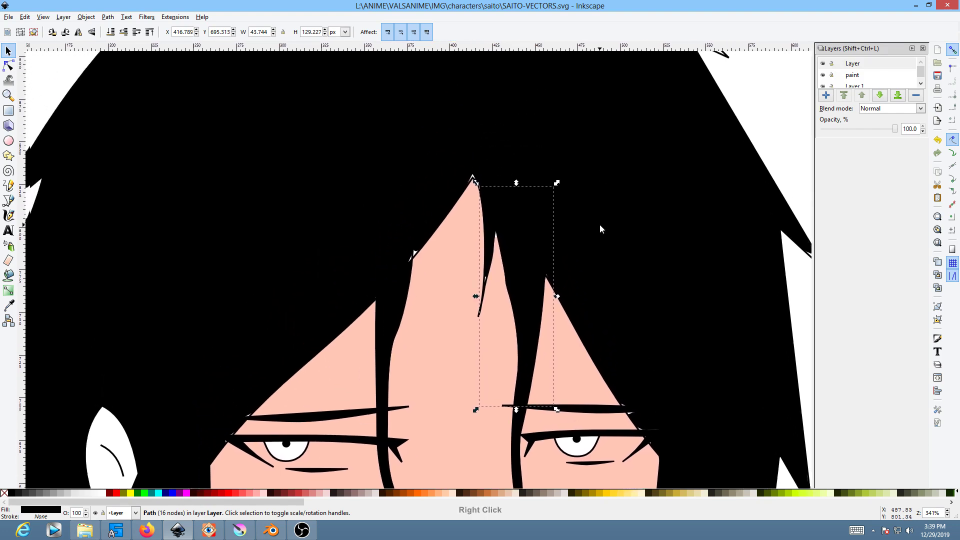
pyautogui.click(485, 168)
pyautogui.press('n')
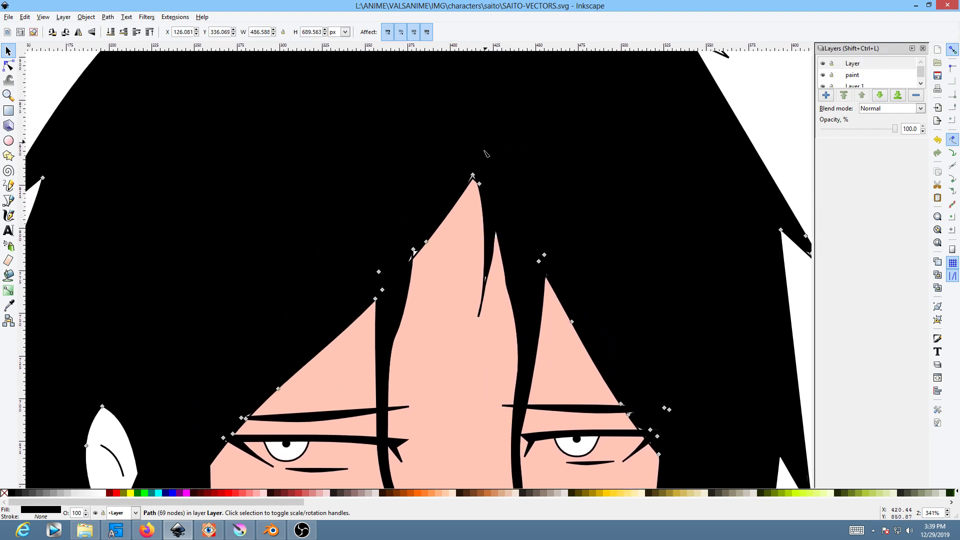
pyautogui.click(473, 176)
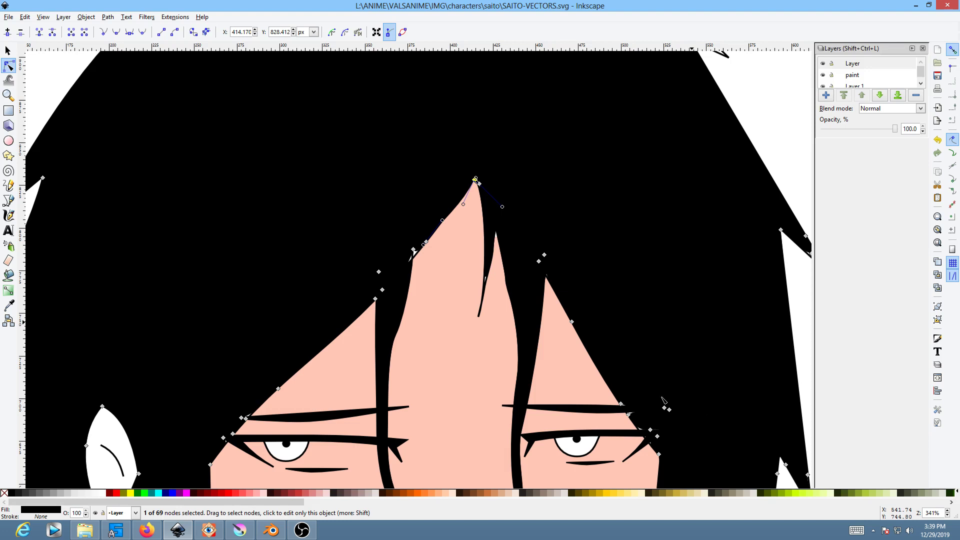
# - Fill the ear with the face's skin colour on the paint layer
pyautogui.moveTo(671, 368); pyautogui.dragTo(653, 195, button='right')
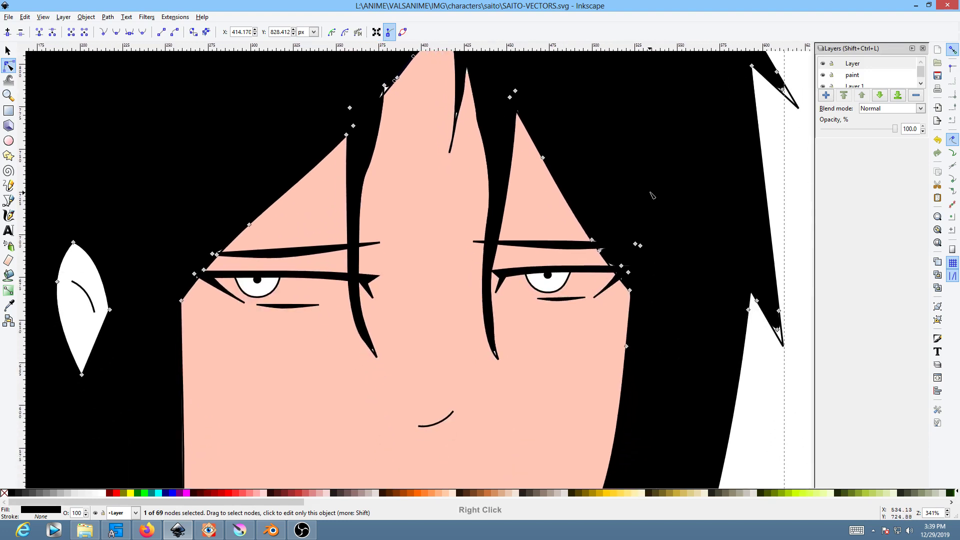
pyautogui.click(264, 364)
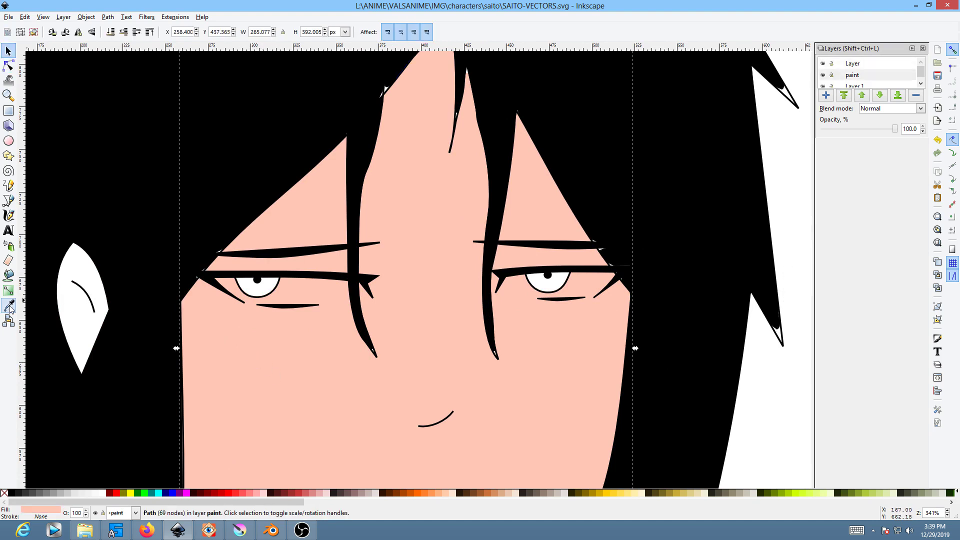
pyautogui.press('d')
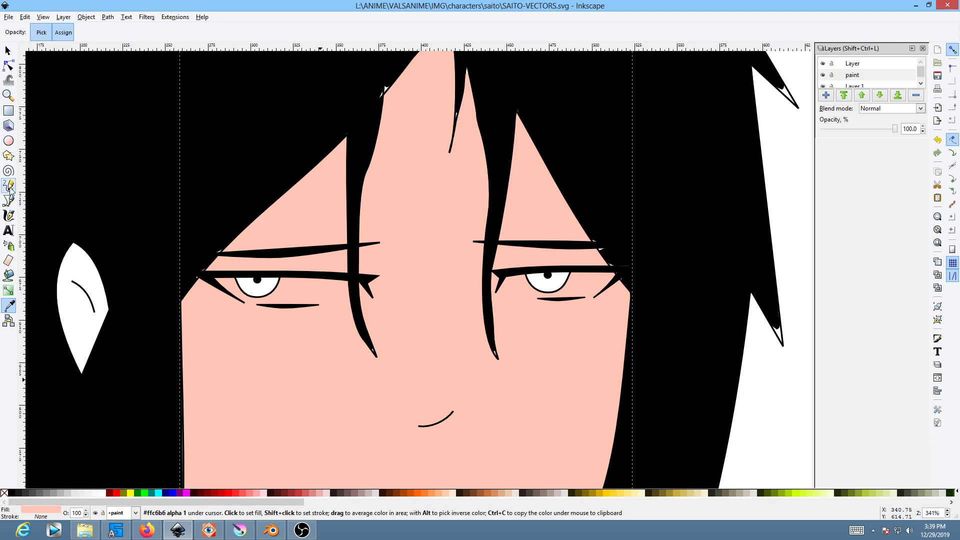
pyautogui.click(8, 275)
pyautogui.click(94, 280)
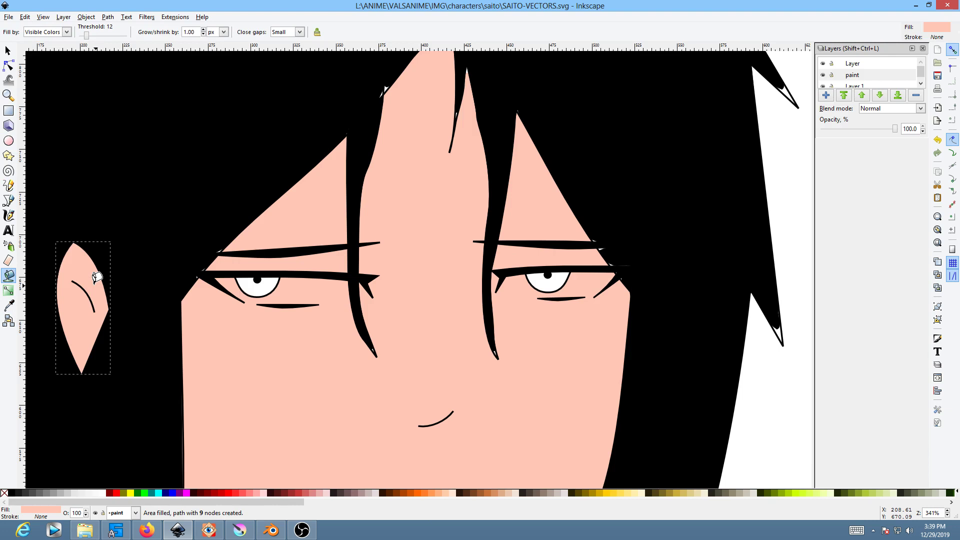
# - Draw a closed four-node path over the right-hand eye with the Bezier tool and fill it white
pyautogui.click(9, 200)
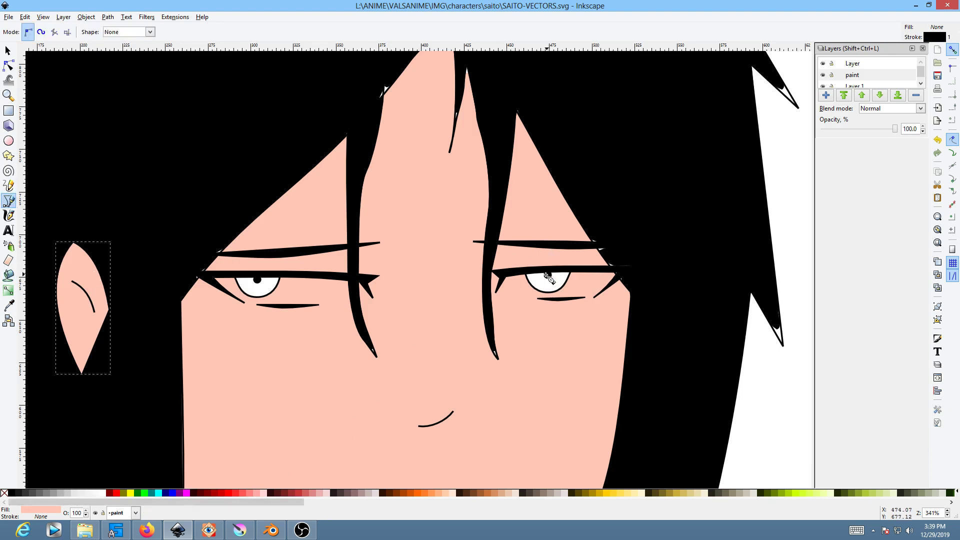
pyautogui.click(506, 274)
pyautogui.click(626, 273)
pyautogui.click(596, 298)
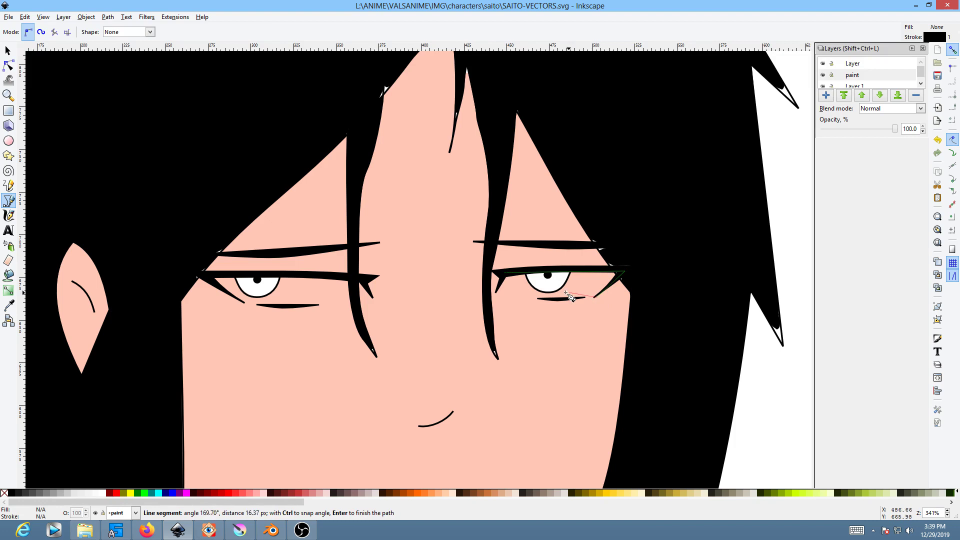
pyautogui.click(502, 273)
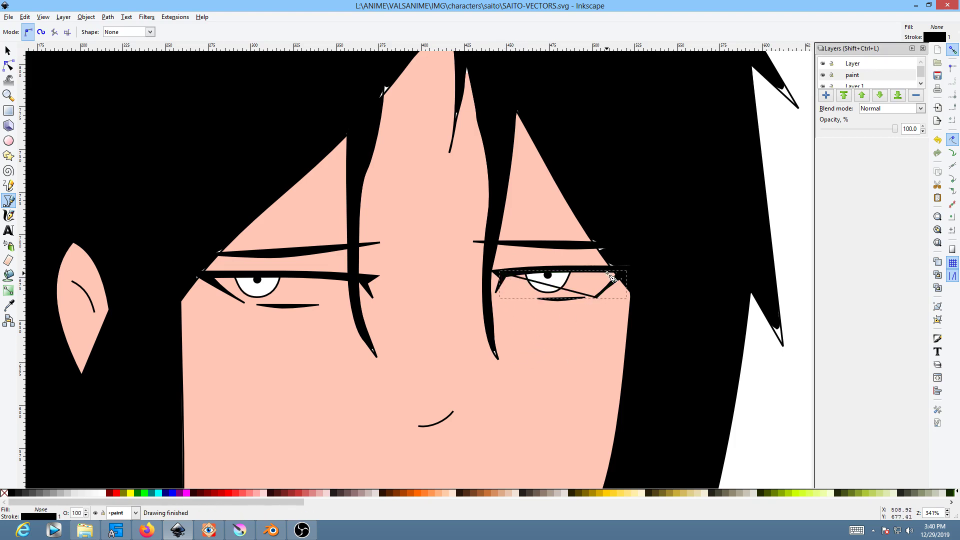
pyautogui.click(104, 496)
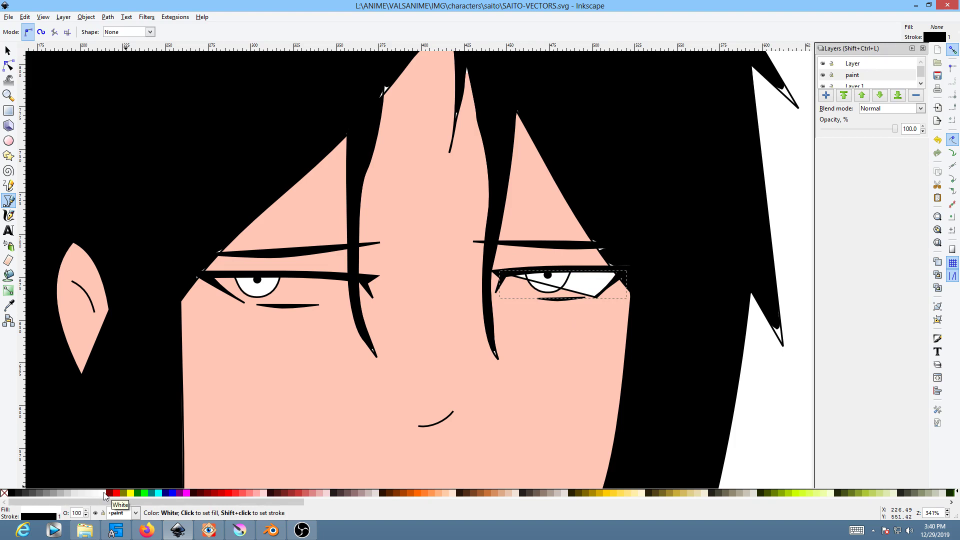
# - Curve the lower edge of the white eye shape along the lower lid and set its stroke to white
pyautogui.press('n')
pyautogui.moveTo(567, 288); pyautogui.dragTo(594, 299)
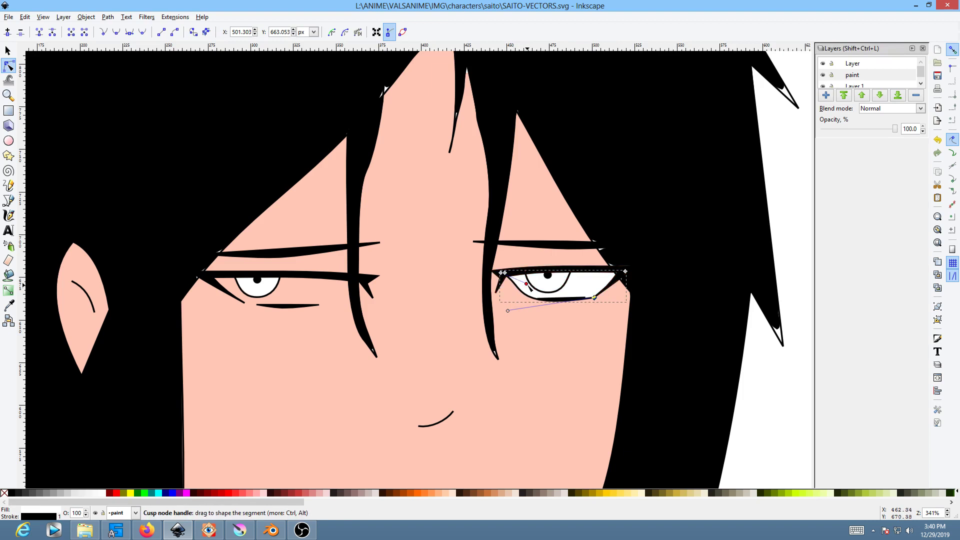
pyautogui.moveTo(526, 284); pyautogui.dragTo(505, 306)
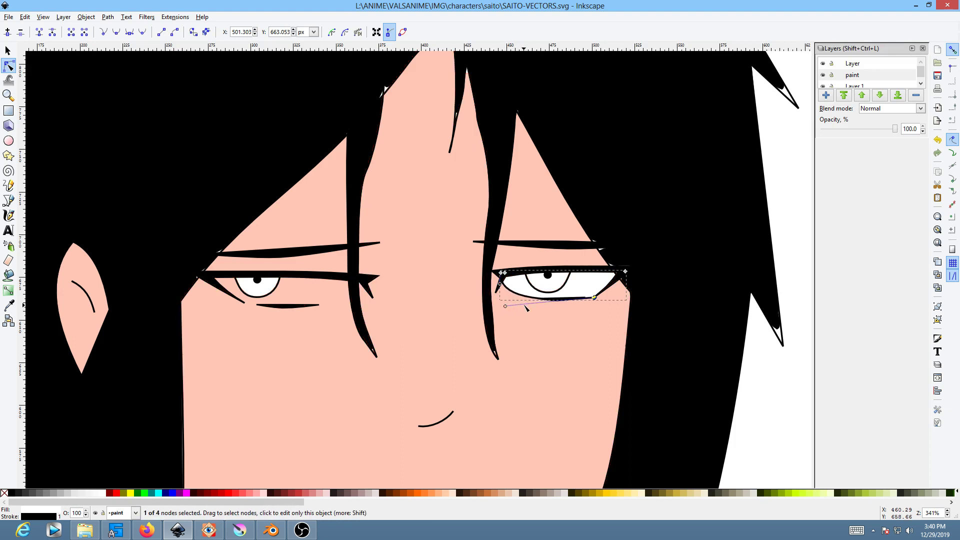
pyautogui.keyDown('shift'); pyautogui.click(104, 496); pyautogui.keyUp('shift')
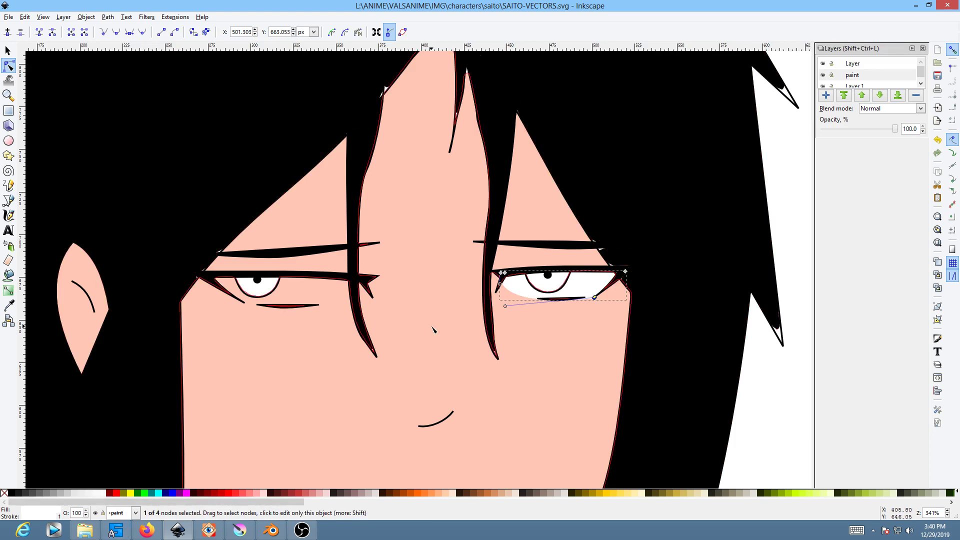
# - Refine the eye white's outer corner node and lower curve to fit inside the eye lines
pyautogui.scroll(8, 611, 307)
pyautogui.scroll(-9, 639, 300)
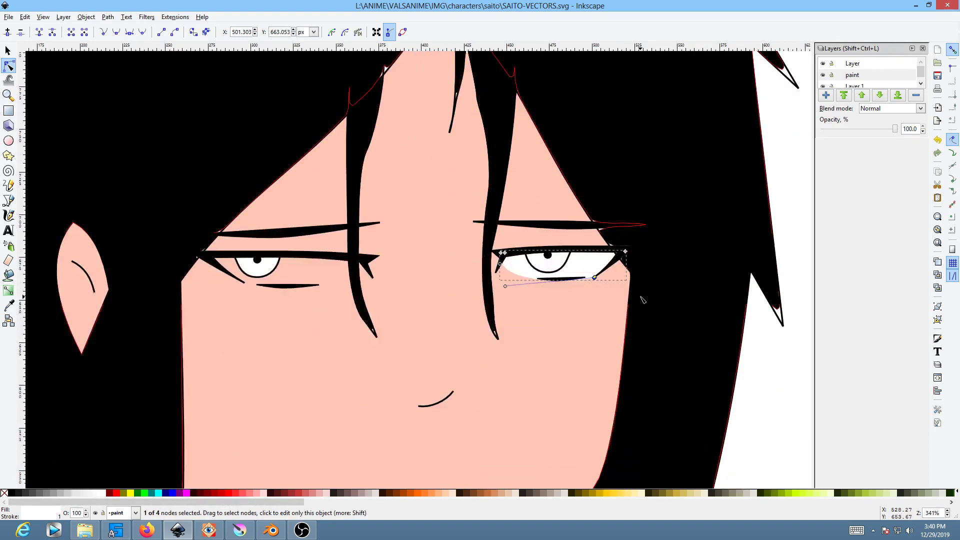
pyautogui.keyDown('ctrl'); pyautogui.scroll(2, 643, 299); pyautogui.keyUp('ctrl')
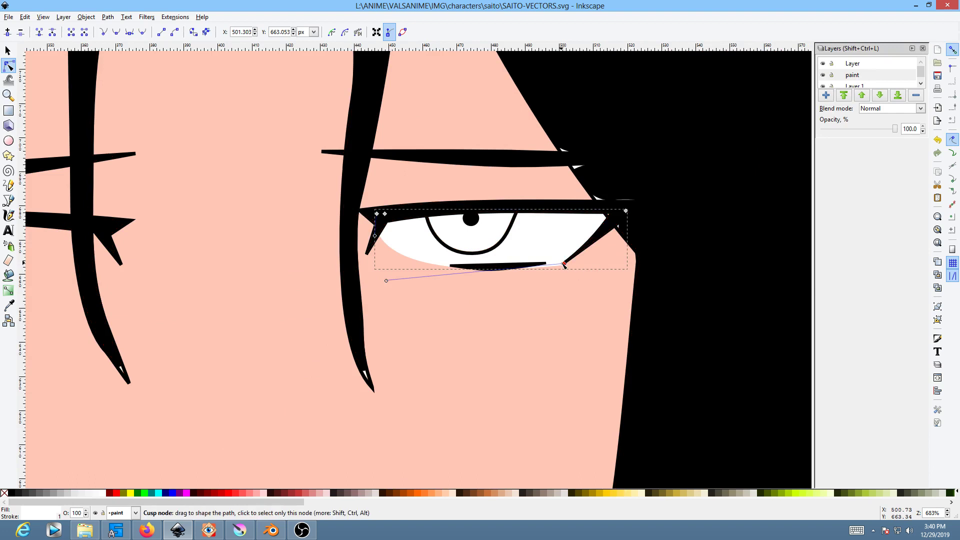
pyautogui.moveTo(563, 265); pyautogui.dragTo(561, 261)
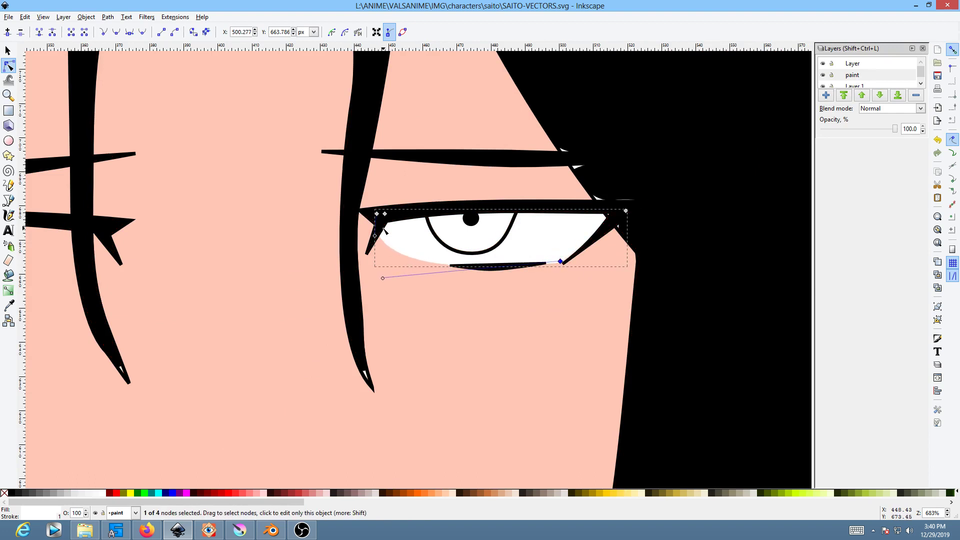
pyautogui.click(397, 252)
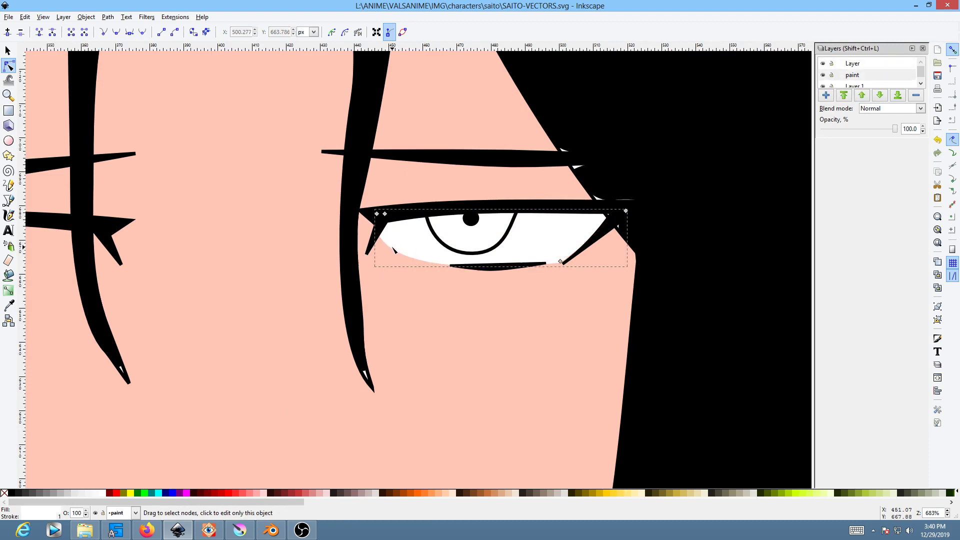
pyautogui.moveTo(383, 278); pyautogui.dragTo(435, 288)
pyautogui.scroll(-6, 476, 279)
pyautogui.scroll(6, 476, 278)
pyautogui.keyDown('ctrl'); pyautogui.scroll(-4, 479, 277); pyautogui.keyUp('ctrl')
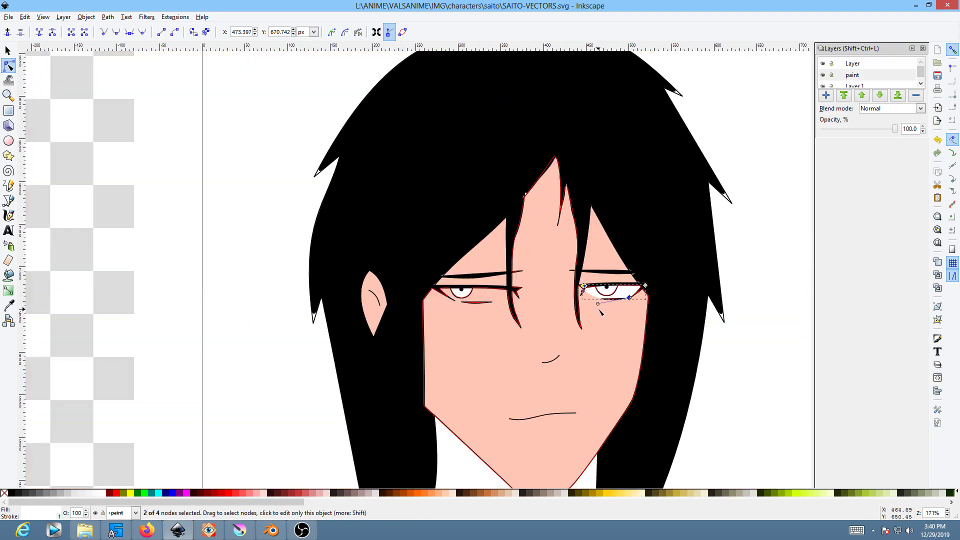
pyautogui.keyDown('ctrl'); pyautogui.scroll(2, 578, 312); pyautogui.keyUp('ctrl')
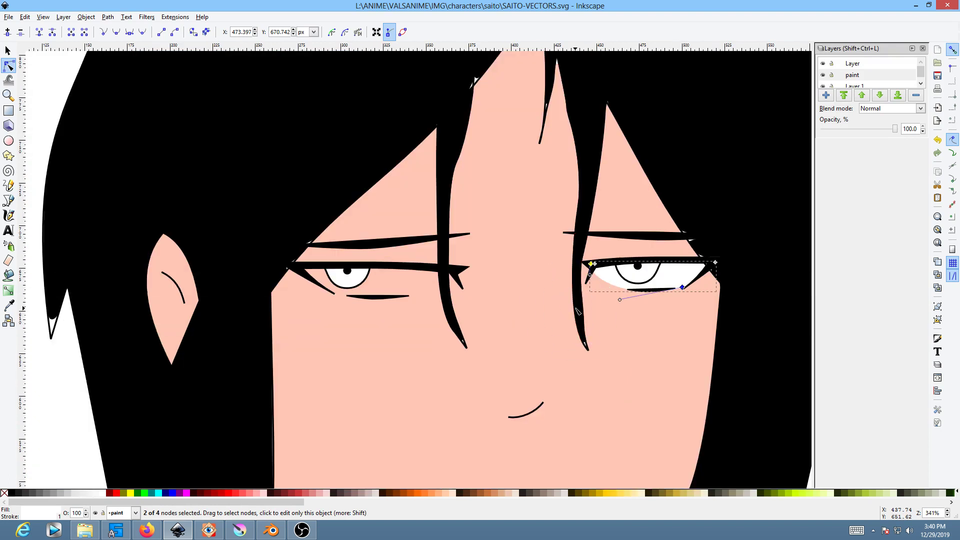
pyautogui.keyDown('ctrl'); pyautogui.scroll(-4, 576, 312); pyautogui.keyUp('ctrl')
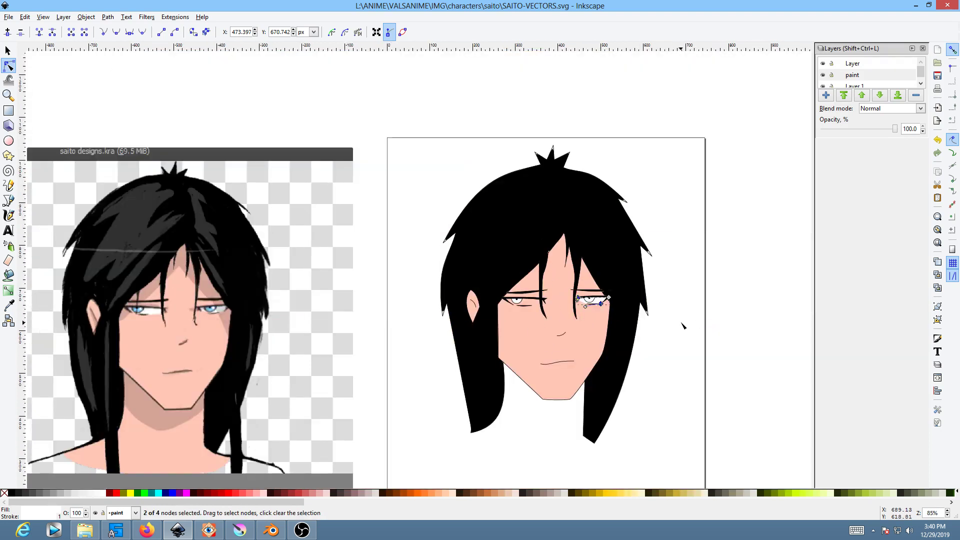
pyautogui.hotkey('shift', 'ctrl', 'e')
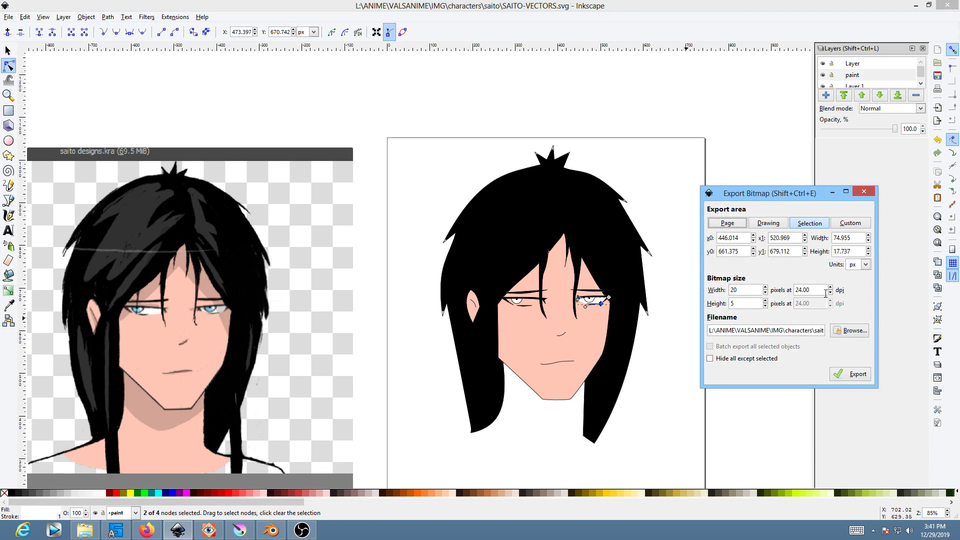
pyautogui.press('Escape')
pyautogui.click(864, 191)
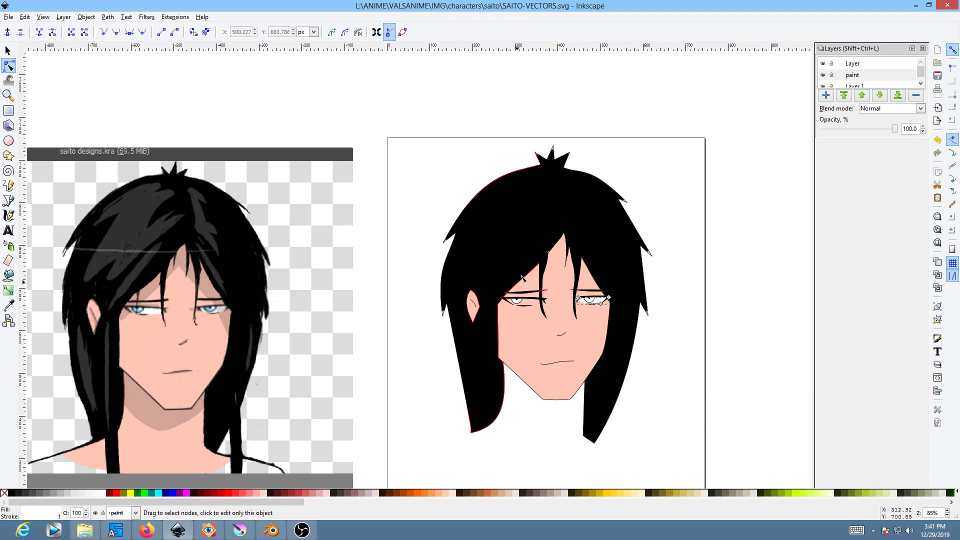
# - Draw a closed path over the left-hand eye with the Bezier tool and give it white fill and stroke
pyautogui.keyDown('ctrl'); pyautogui.scroll(4, 590, 268); pyautogui.keyUp('ctrl')
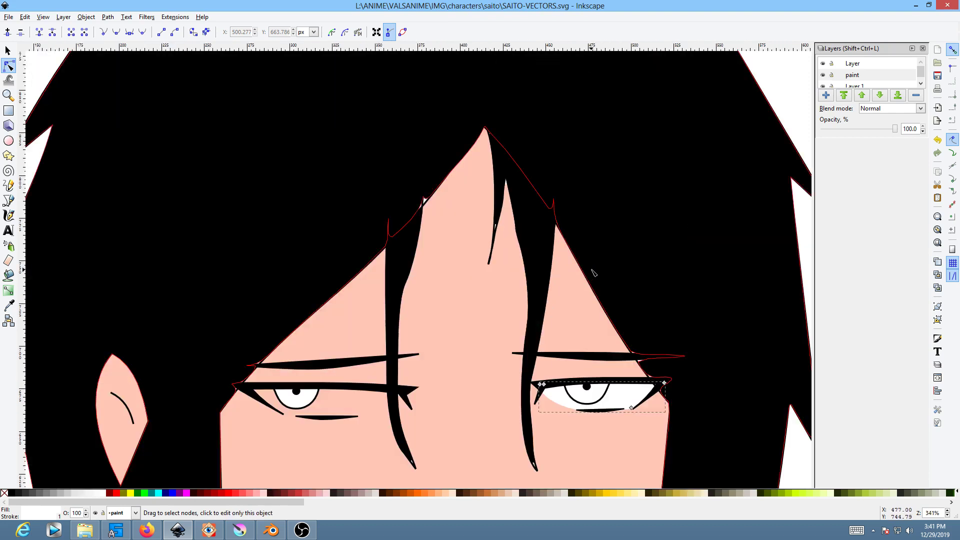
pyautogui.rightClick(673, 315)
pyautogui.press('Escape')
pyautogui.press('Escape')
pyautogui.scroll(-1, 666, 274)
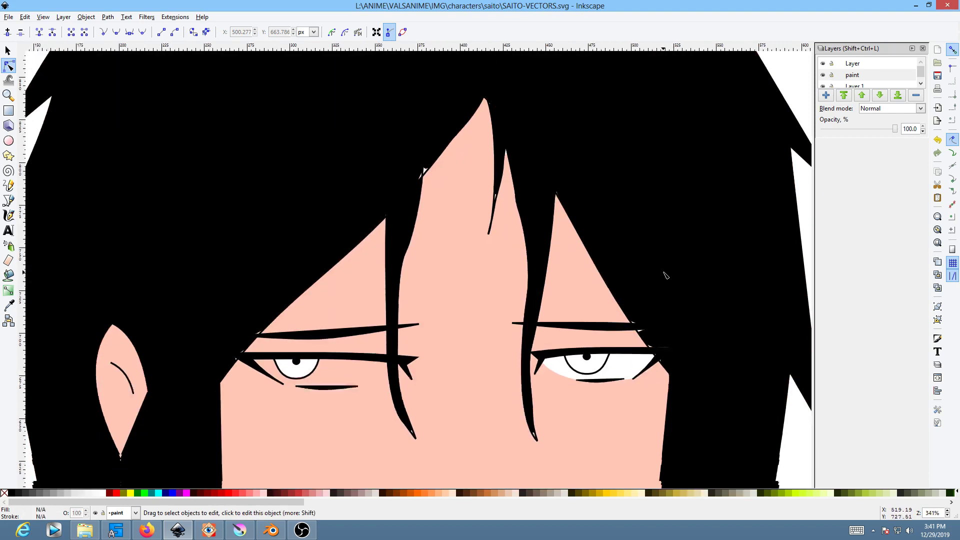
pyautogui.moveTo(665, 273); pyautogui.dragTo(706, 78, button='middle')
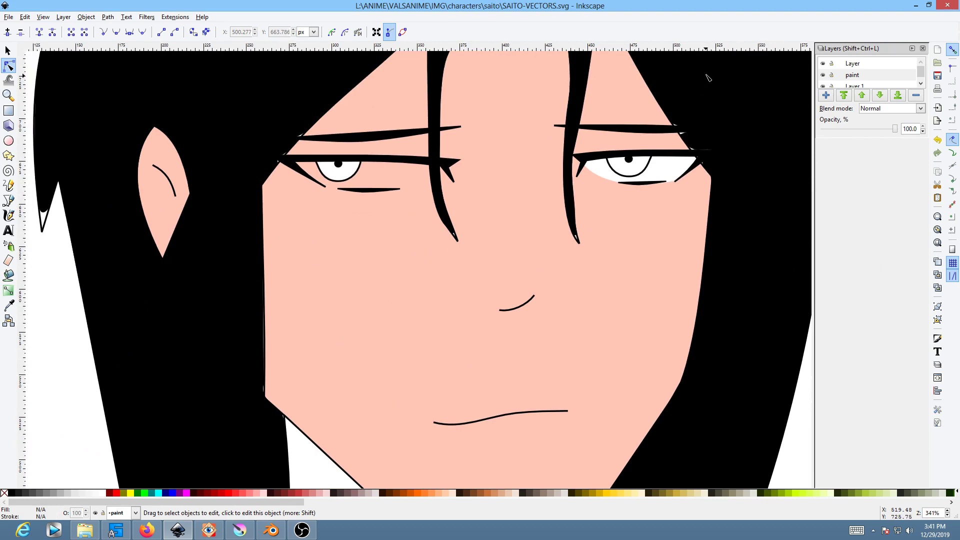
pyautogui.click(9, 200)
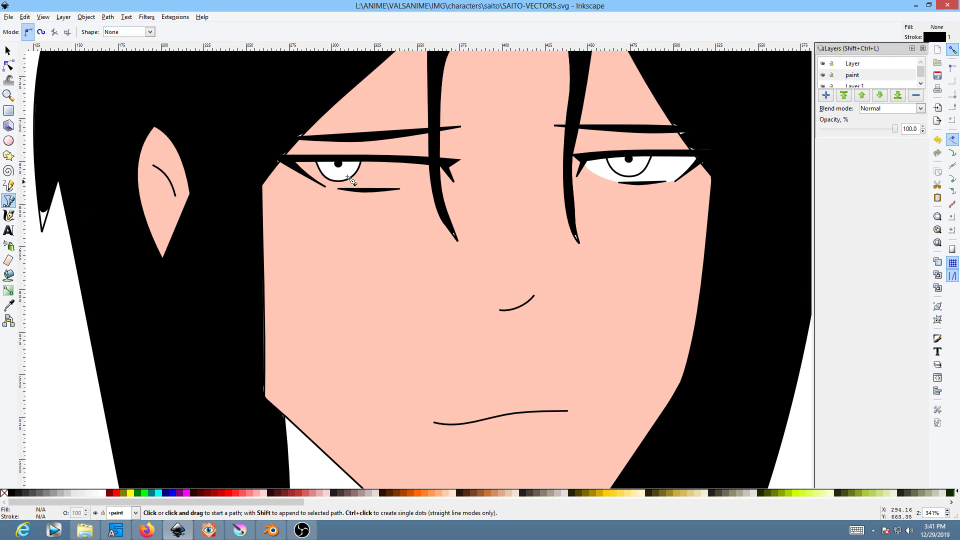
pyautogui.click(448, 184)
pyautogui.click(445, 162)
pyautogui.click(278, 161)
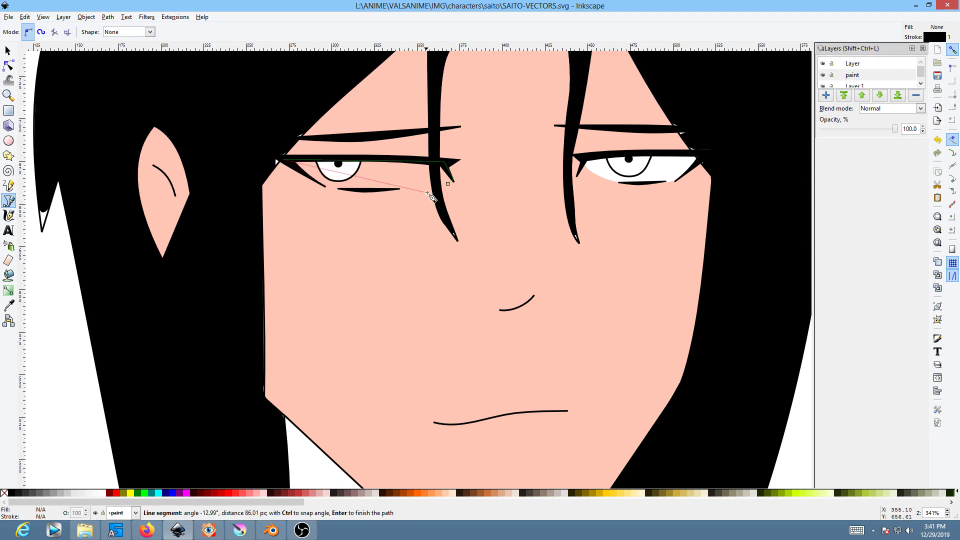
pyautogui.click(449, 184)
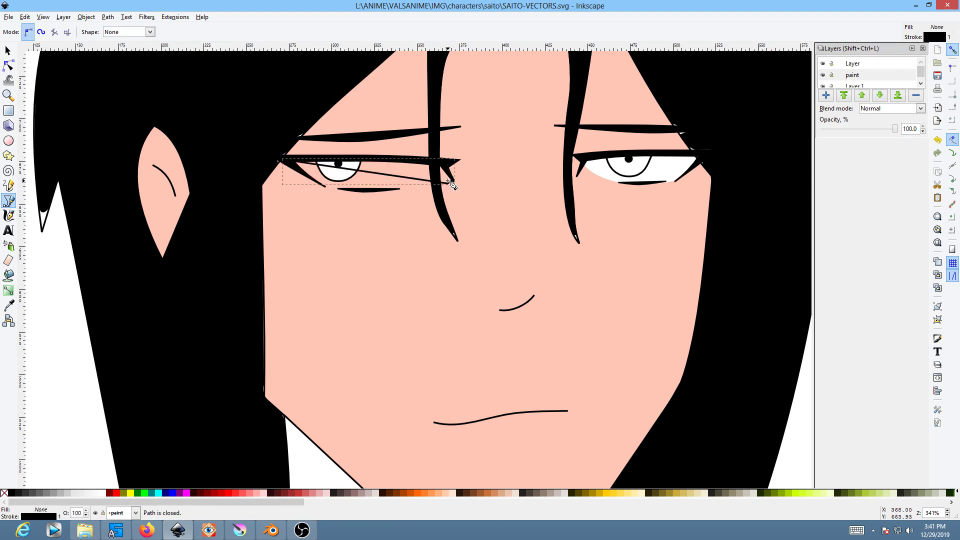
pyautogui.click(104, 494)
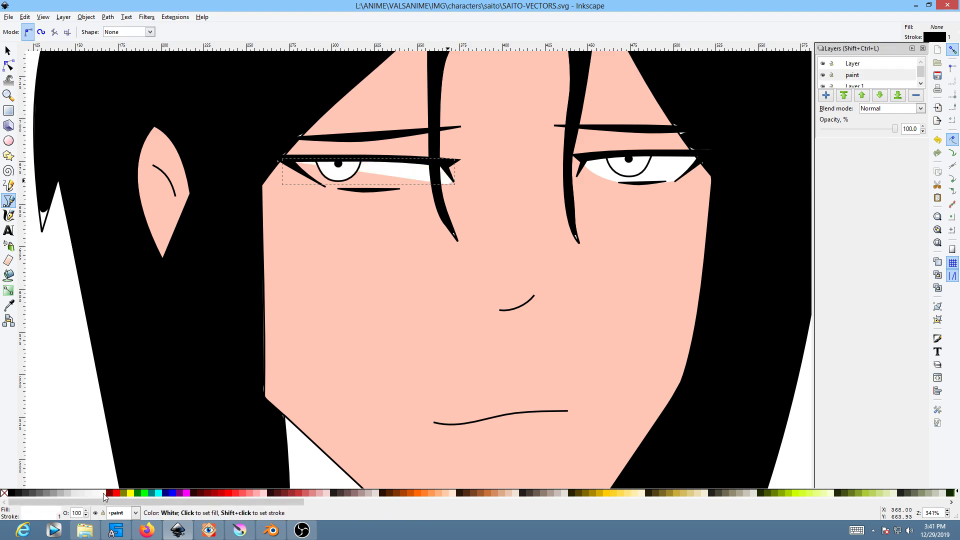
# - Curve the lower edge of the left-hand eye white down to the lower lid line
pyautogui.click(9, 65)
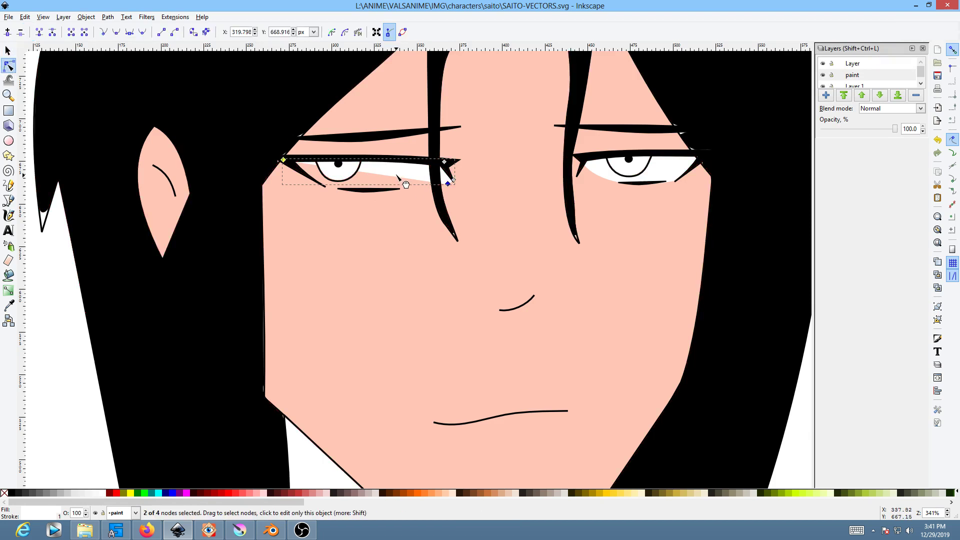
pyautogui.moveTo(403, 185); pyautogui.dragTo(323, 188)
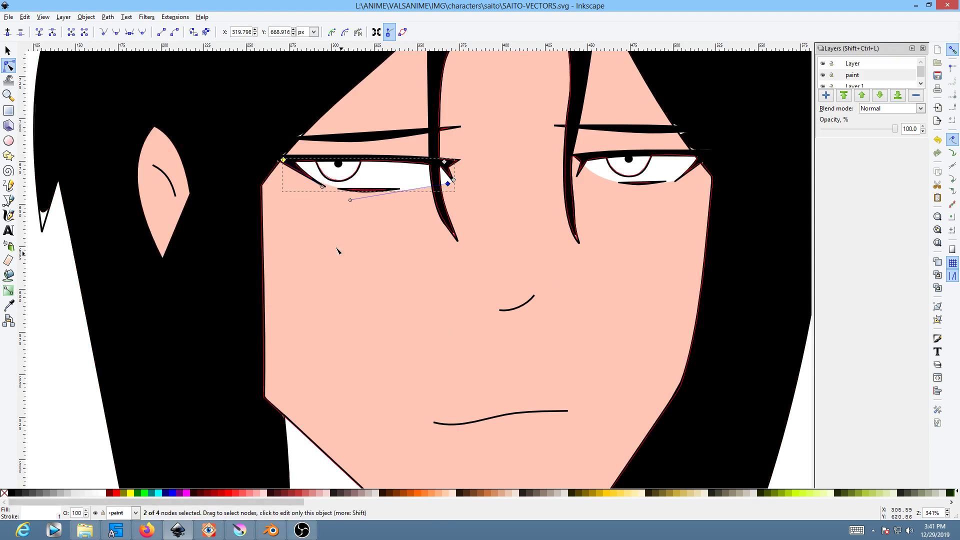
pyautogui.press('Escape')
# - Bucket-fill the left-hand iris on the paint layer and recolour it with the light blue sampled from the reference drawing's eye
pyautogui.hotkey('shift', 'F7')
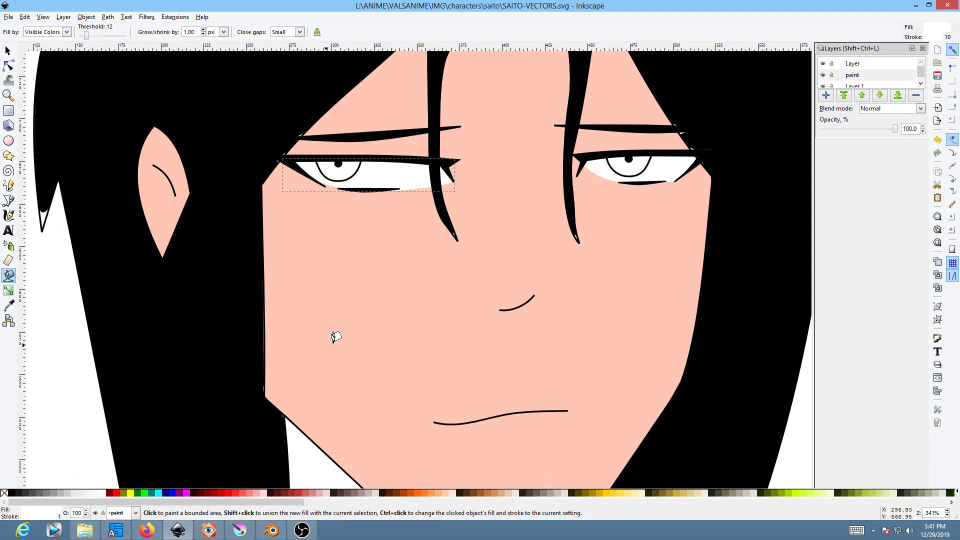
pyautogui.rightClick(298, 315)
pyautogui.press('Escape')
pyautogui.click(351, 178)
pyautogui.moveTo(163, 277); pyautogui.dragTo(681, 217, button='middle')
pyautogui.keyDown('ctrl'); pyautogui.scroll(-3, 482, 260); pyautogui.keyUp('ctrl')
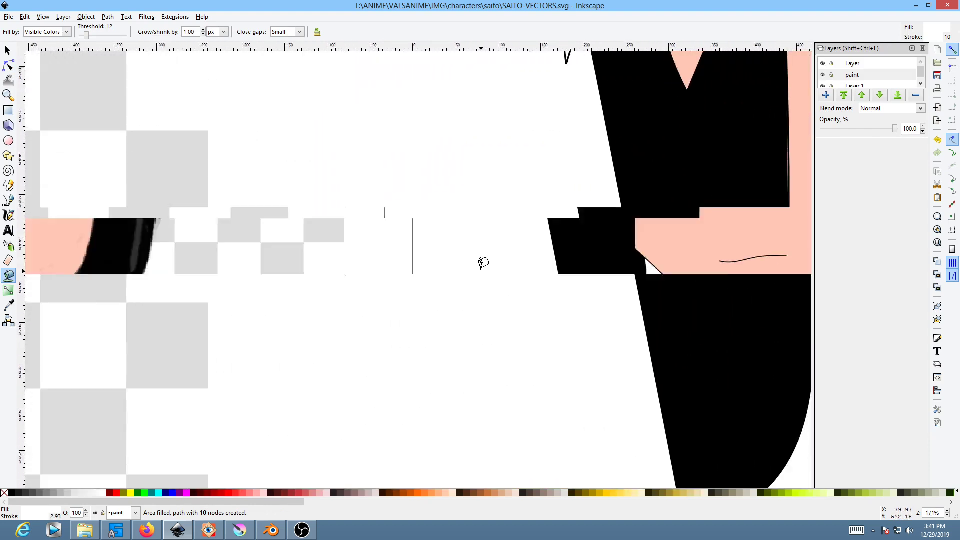
pyautogui.click(9, 306)
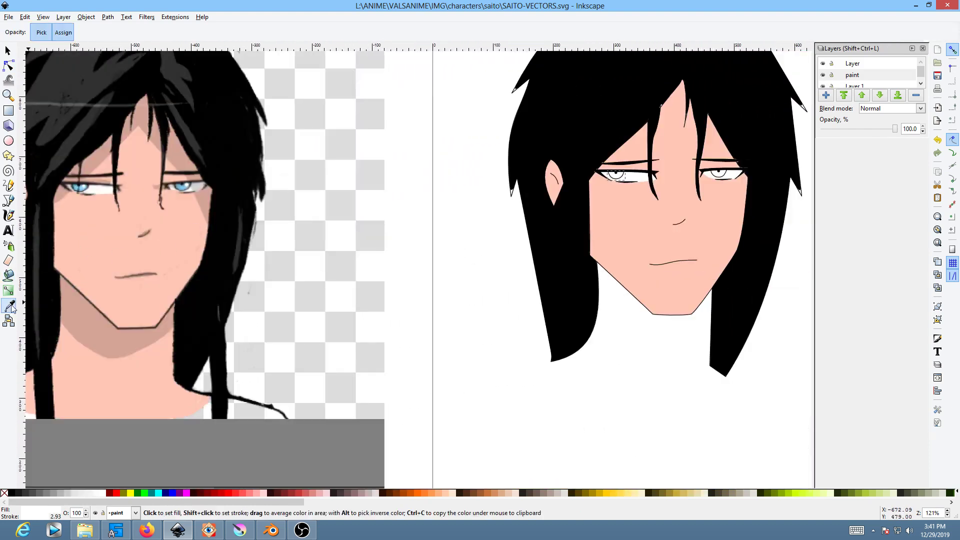
pyautogui.keyDown('ctrl'); pyautogui.scroll(6, 192, 176); pyautogui.keyUp('ctrl')
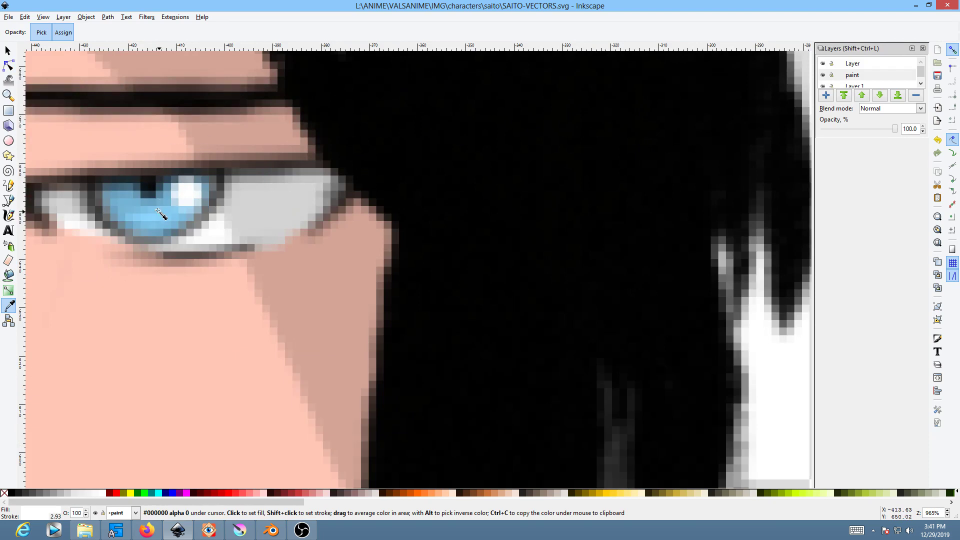
pyautogui.click(155, 219)
pyautogui.keyDown('ctrl'); pyautogui.scroll(-8, 393, 222); pyautogui.keyUp('ctrl')
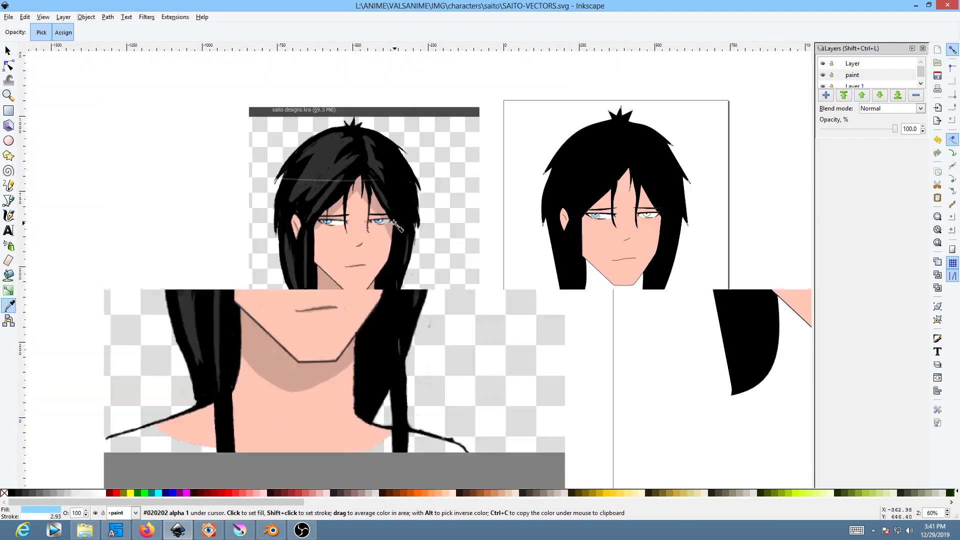
# - Fill the right-hand iris with the same light blue using the bucket fill
pyautogui.keyDown('ctrl'); pyautogui.scroll(6, 681, 214); pyautogui.keyUp('ctrl')
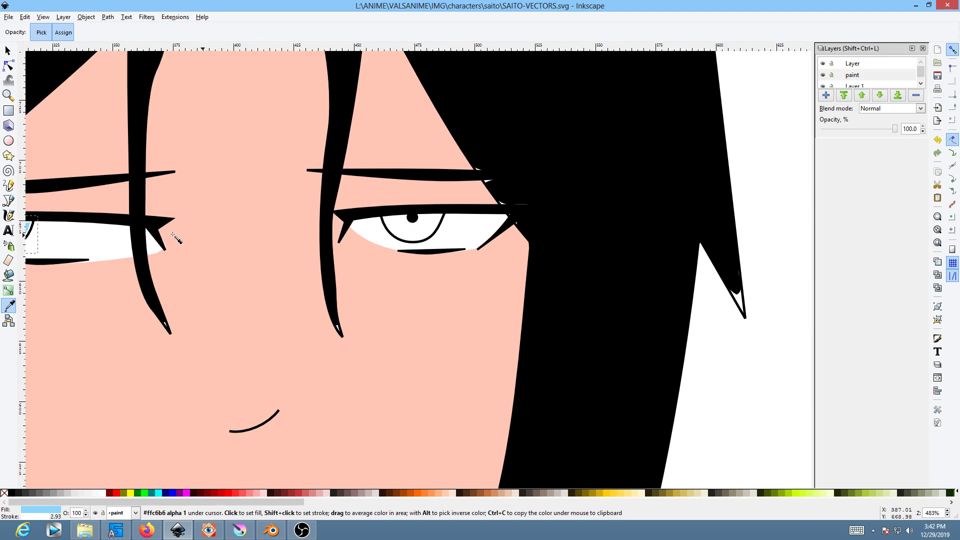
pyautogui.click(8, 275)
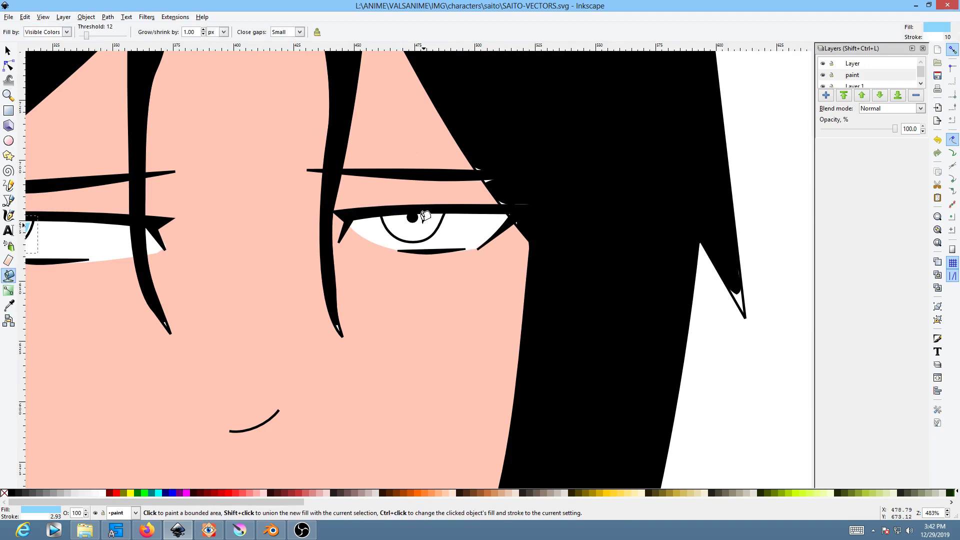
pyautogui.click(425, 225)
pyautogui.keyDown('ctrl'); pyautogui.scroll(-4, 448, 225); pyautogui.keyUp('ctrl')
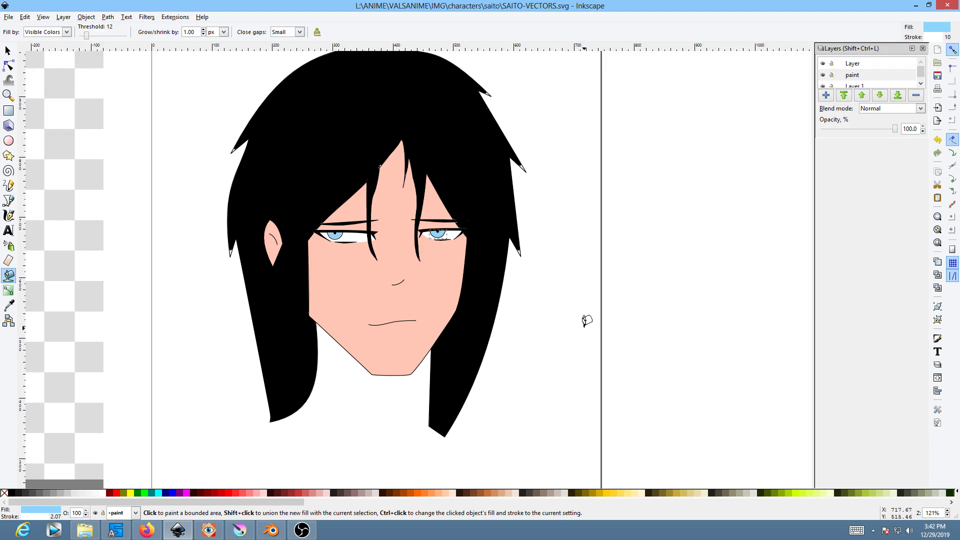
# - Draw a closed freehand curve below the hair ends to outline the base of the neck
pyautogui.click(9, 201)
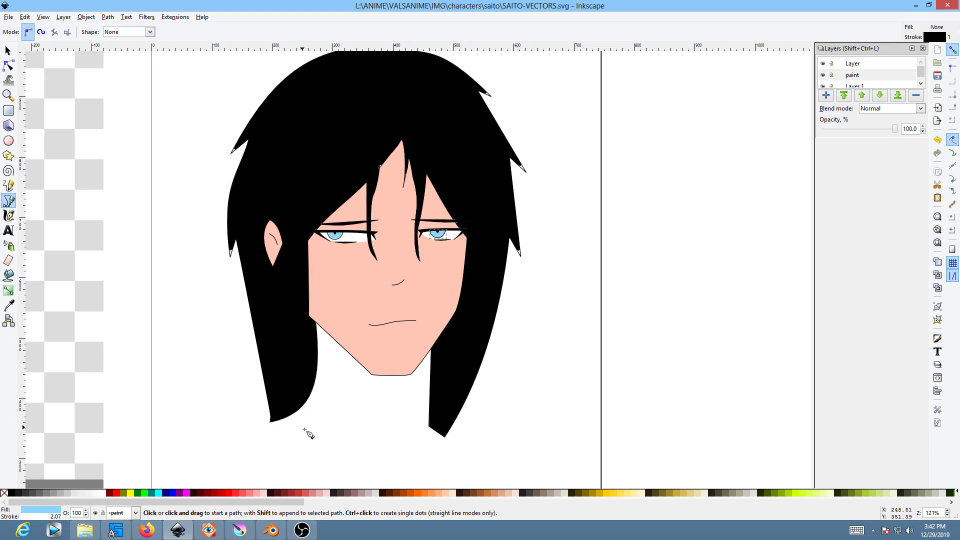
pyautogui.click(9, 186)
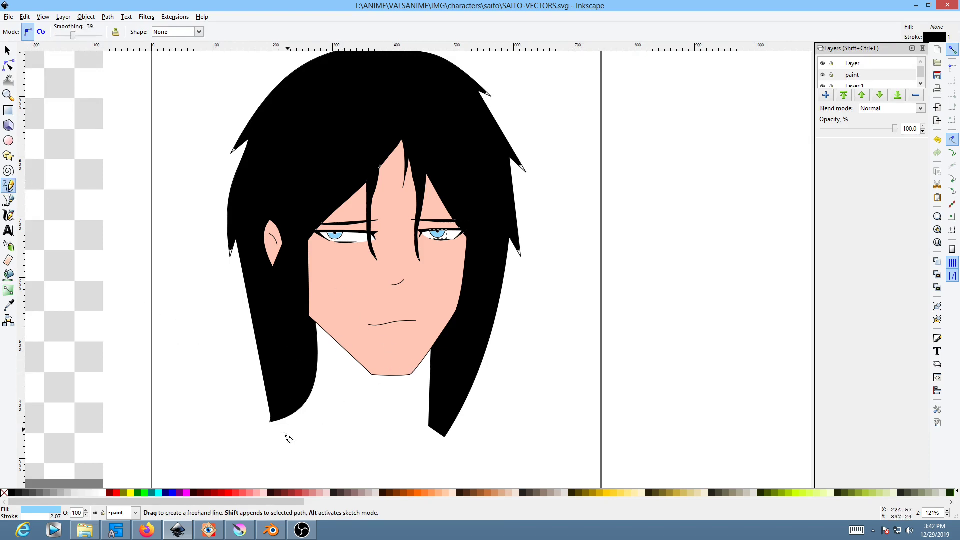
pyautogui.moveTo(272, 421)
pyautogui.mouseDown()
pyautogui.moveTo(254, 441)
pyautogui.moveTo(356, 482)
pyautogui.moveTo(461, 456)
pyautogui.moveTo(448, 423)
pyautogui.mouseUp()
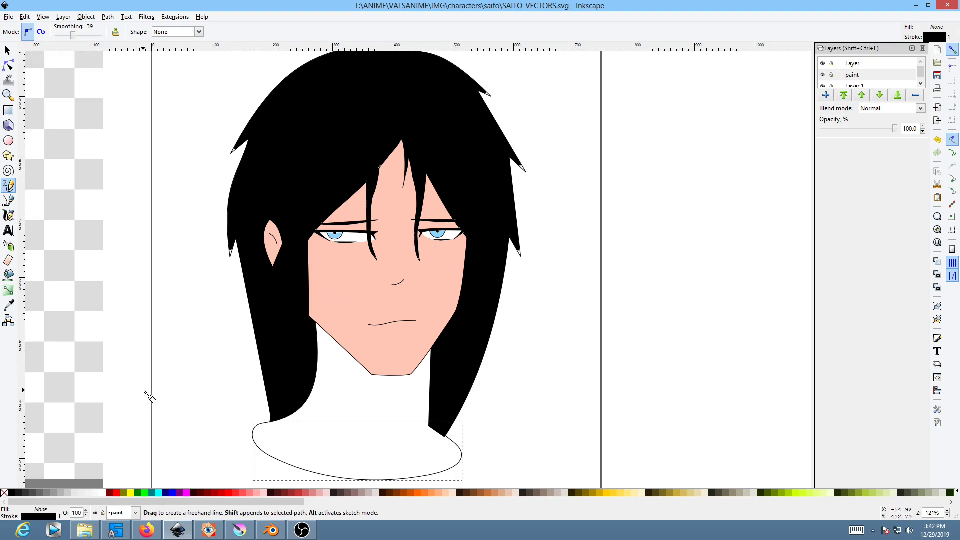
# - Bucket-fill the neck area and set its fill and stroke to the skin colour sampled from the face
pyautogui.click(9, 275)
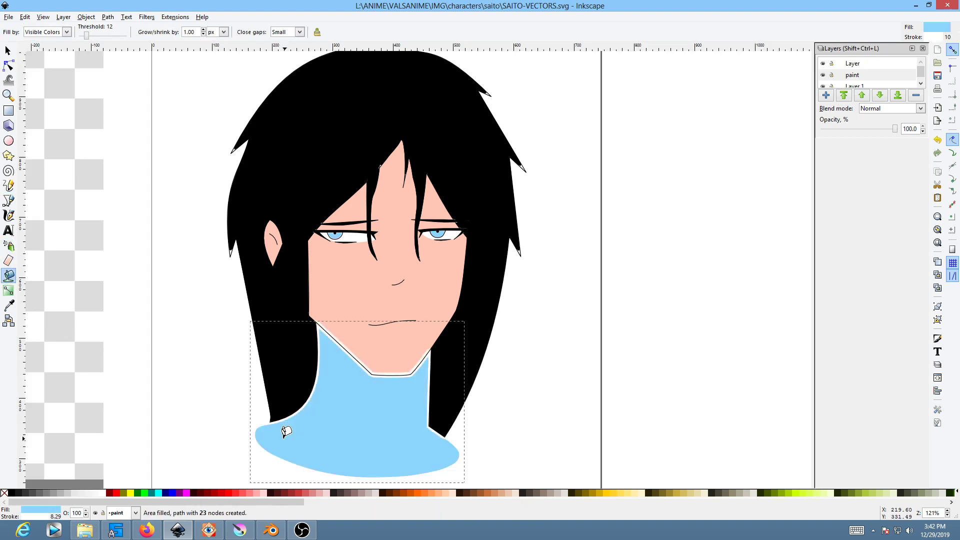
pyautogui.hotkey('ctrl', 'z')
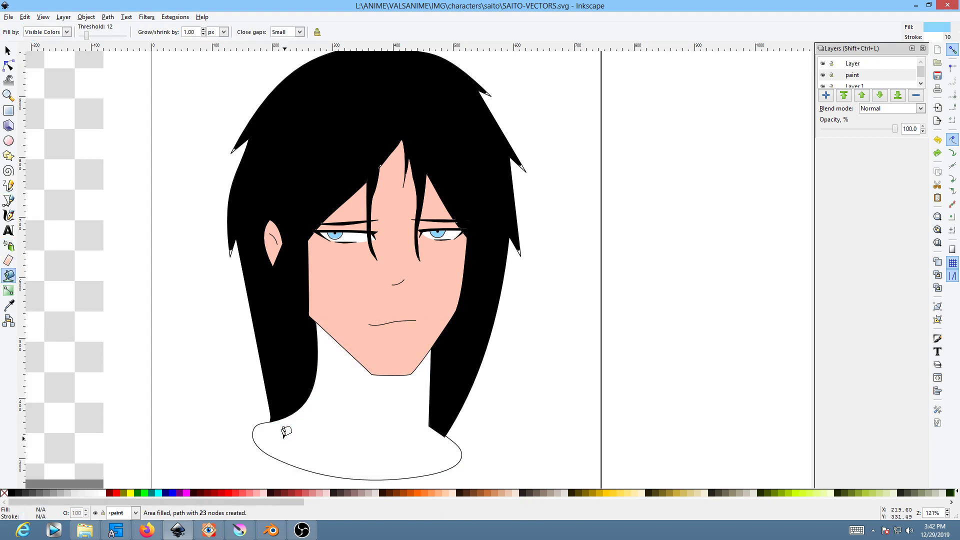
pyautogui.click(341, 373)
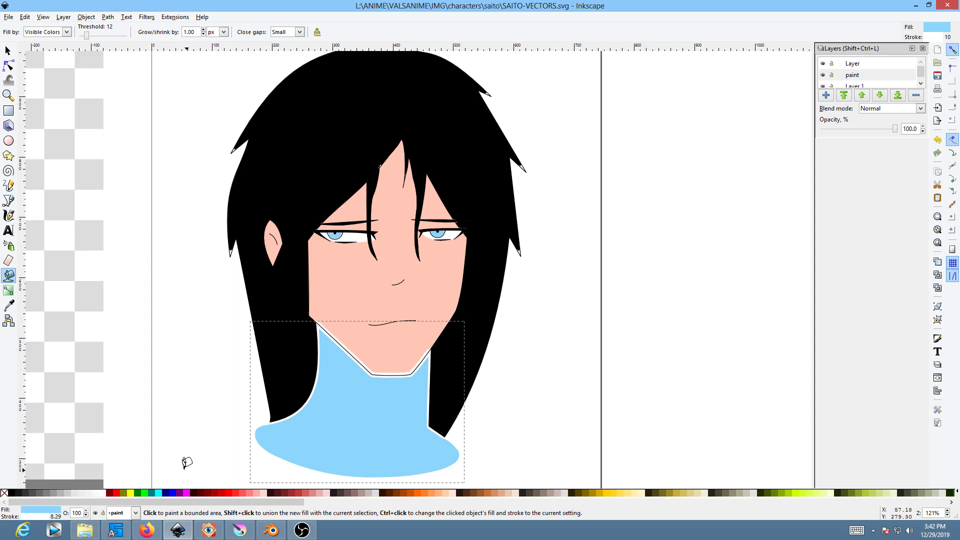
pyautogui.click(8, 305)
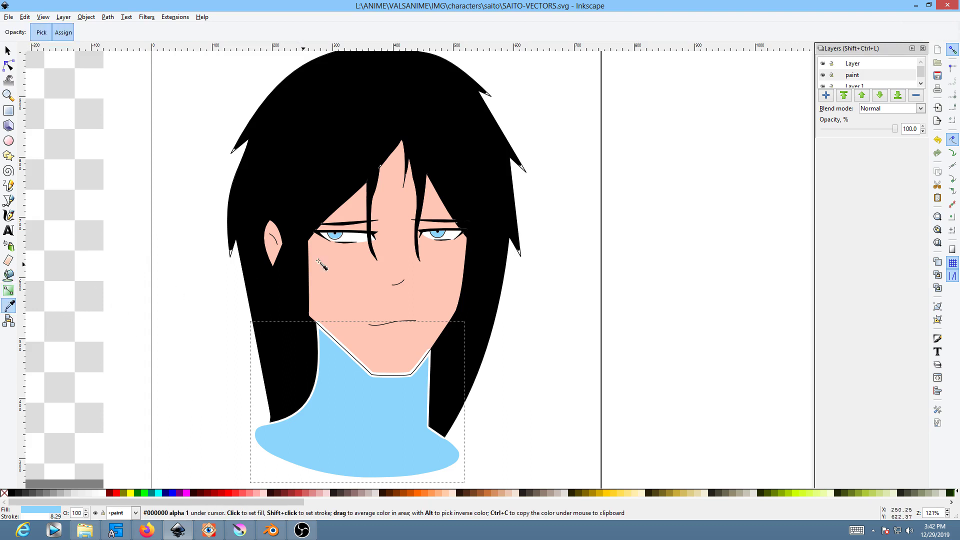
pyautogui.click(396, 261)
pyautogui.keyDown('shift'); pyautogui.click(414, 257); pyautogui.keyUp('shift')
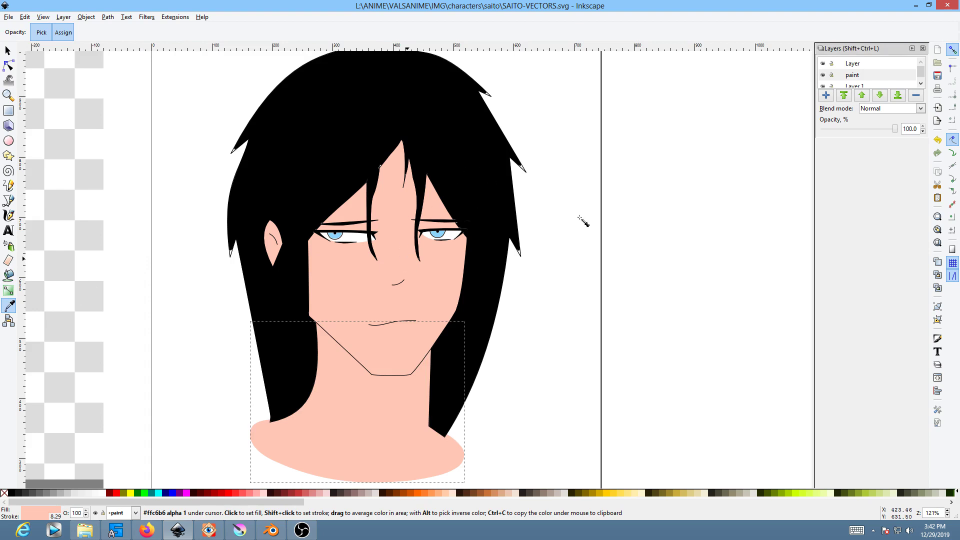
pyautogui.press('Escape')
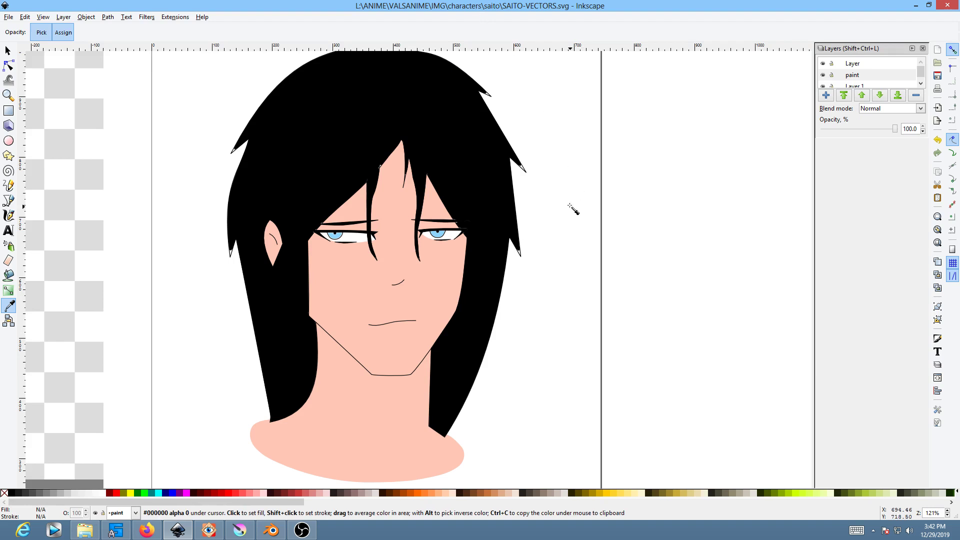
# - Open the stroke style settings for the jaw line and thicken its stroke to 1.8 px
pyautogui.press('s')
pyautogui.keyDown('ctrl'); pyautogui.scroll(-2, 568, 228); pyautogui.keyUp('ctrl')
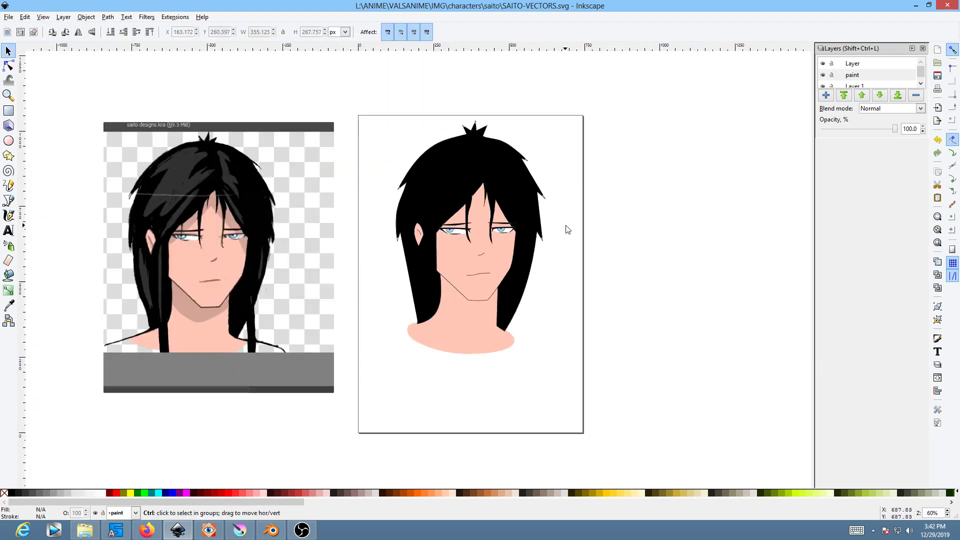
pyautogui.moveTo(570, 283); pyautogui.dragTo(669, 268, button='middle')
pyautogui.keyDown('ctrl'); pyautogui.scroll(1, 636, 272); pyautogui.keyUp('ctrl')
pyautogui.keyDown('ctrl'); pyautogui.scroll(1, 665, 280); pyautogui.keyUp('ctrl')
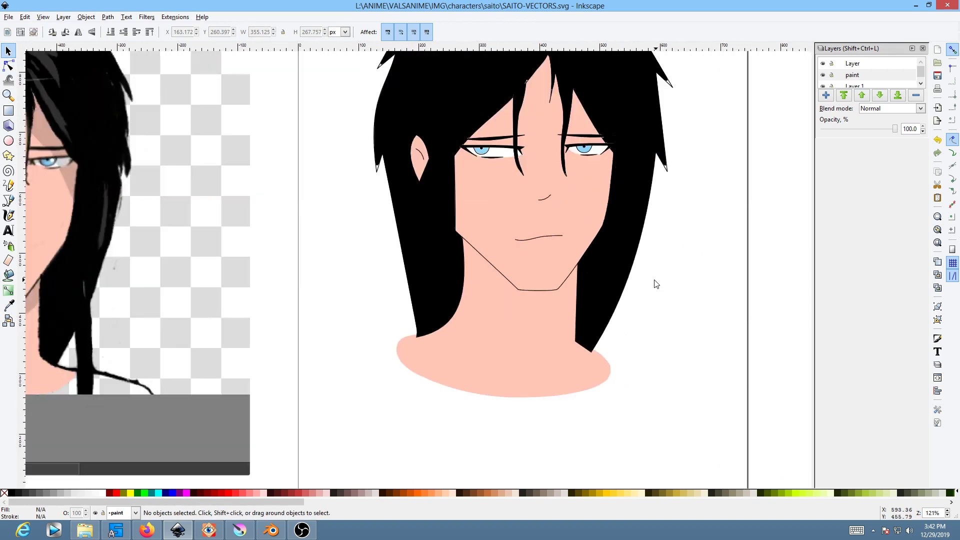
pyautogui.click(538, 290)
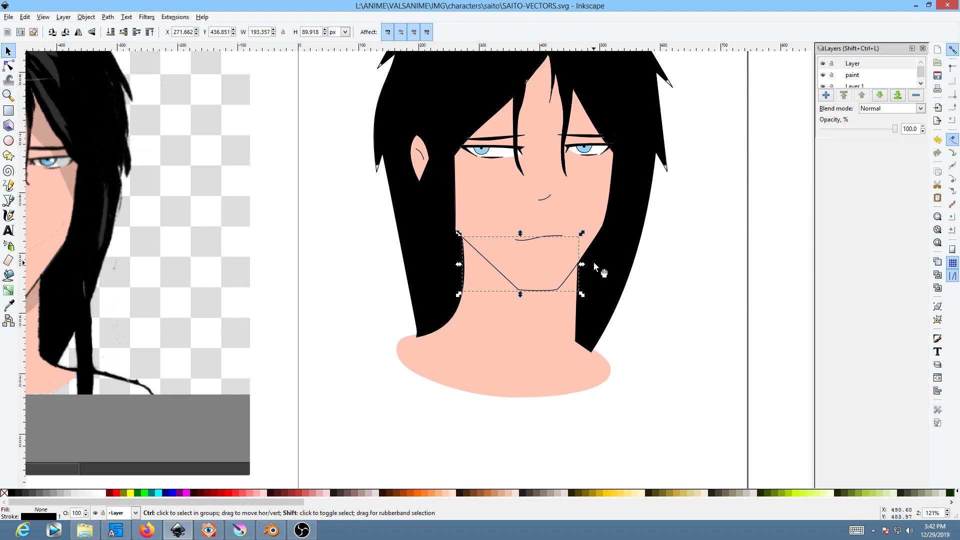
pyautogui.hotkey('shift', 'ctrl', 'f')
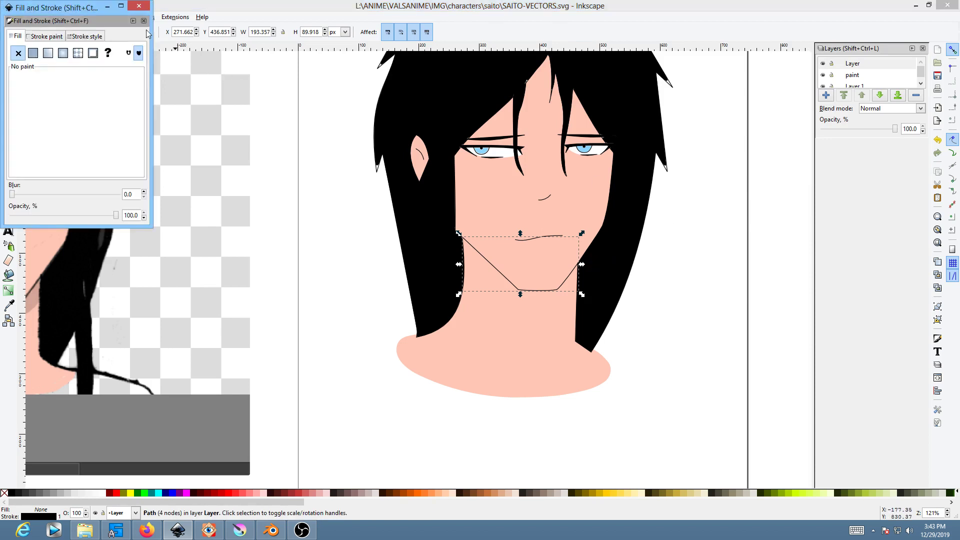
pyautogui.click(94, 36)
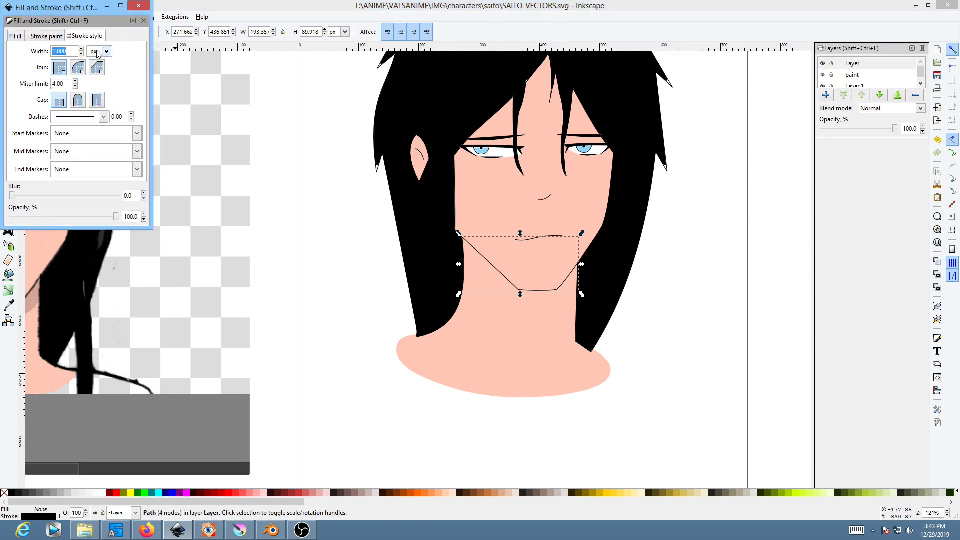
pyautogui.scroll(8, 83, 52)
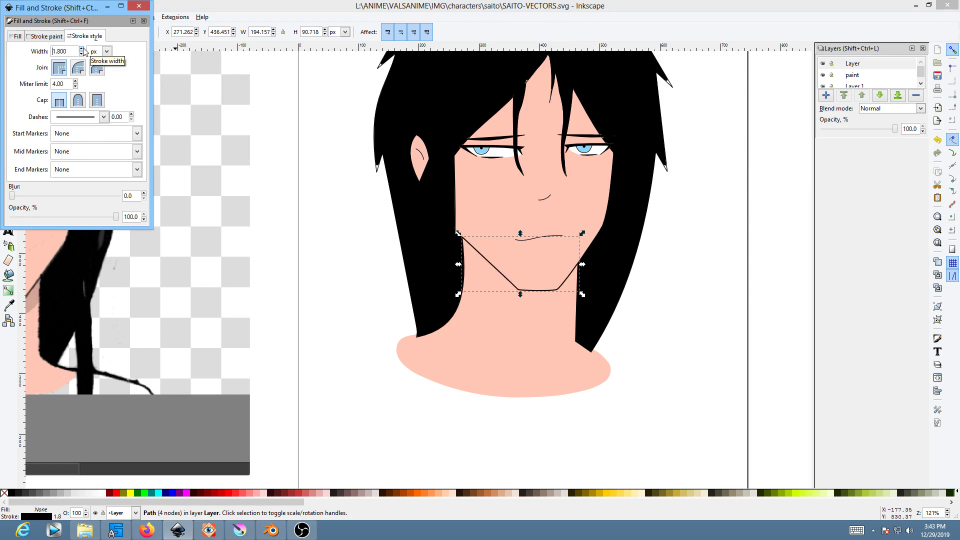
pyautogui.keyDown('ctrl'); pyautogui.scroll(2, 530, 229); pyautogui.keyUp('ctrl')
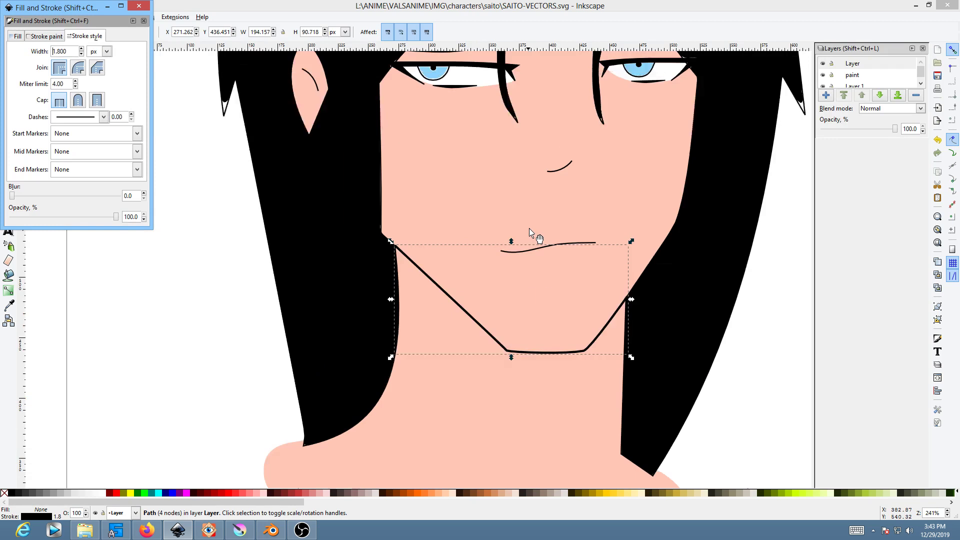
pyautogui.scroll(-2, 531, 232)
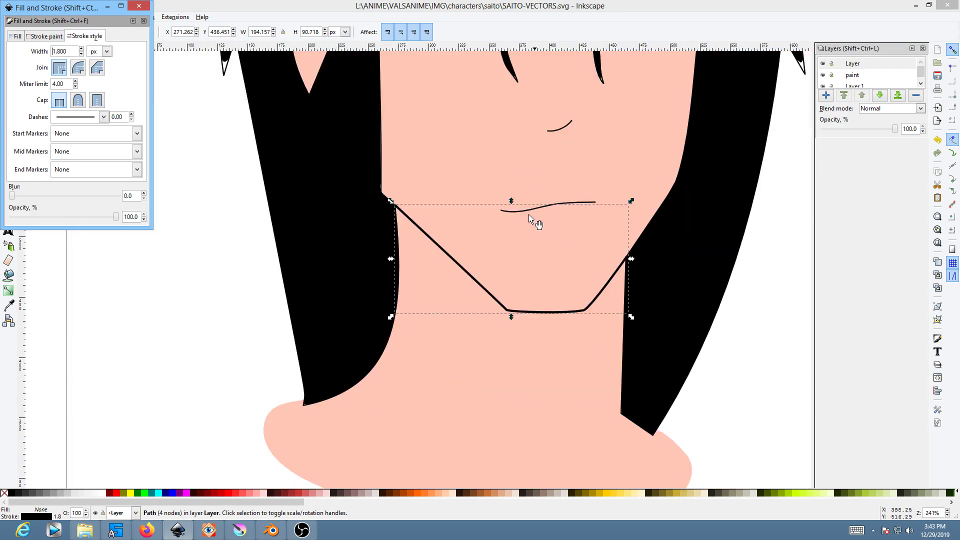
# - Reduce the jaw line's stroke width to 1.2 px
pyautogui.click(81, 53)
pyautogui.click(81, 53)
pyautogui.click(82, 54)
pyautogui.click(82, 54)
pyautogui.click(82, 54)
pyautogui.click(82, 54)
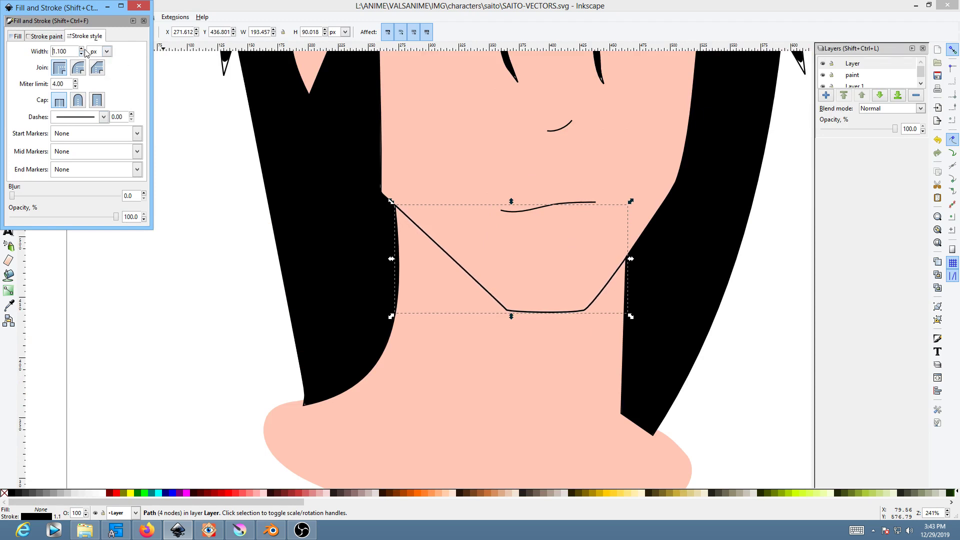
pyautogui.click(82, 49)
# - Recolour the jaw line's stroke with a very dark brown palette colour after trying lighter browns
pyautogui.keyDown('shift'); pyautogui.click(406, 495); pyautogui.keyUp('shift')
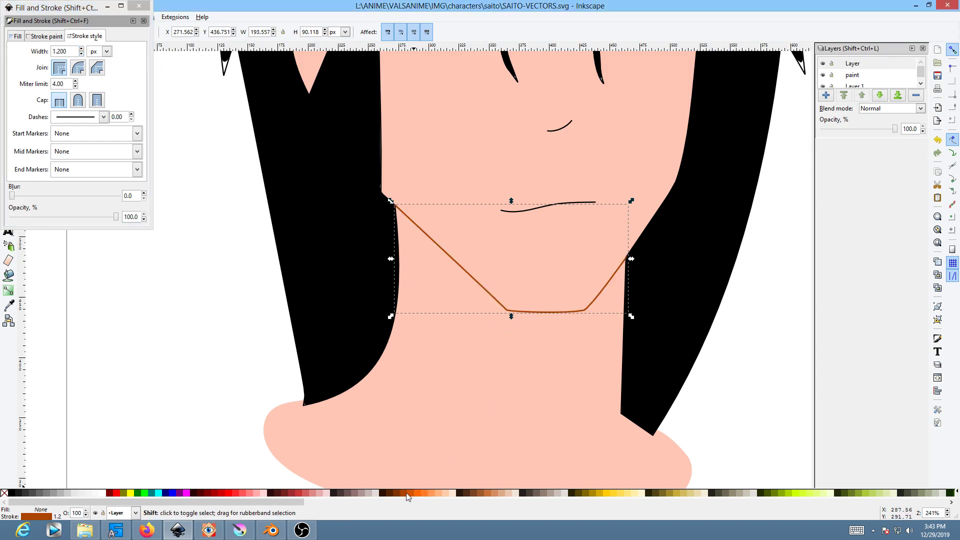
pyautogui.keyDown('shift'); pyautogui.click(393, 495); pyautogui.keyUp('shift')
pyautogui.keyDown('shift'); pyautogui.click(384, 494); pyautogui.keyUp('shift')
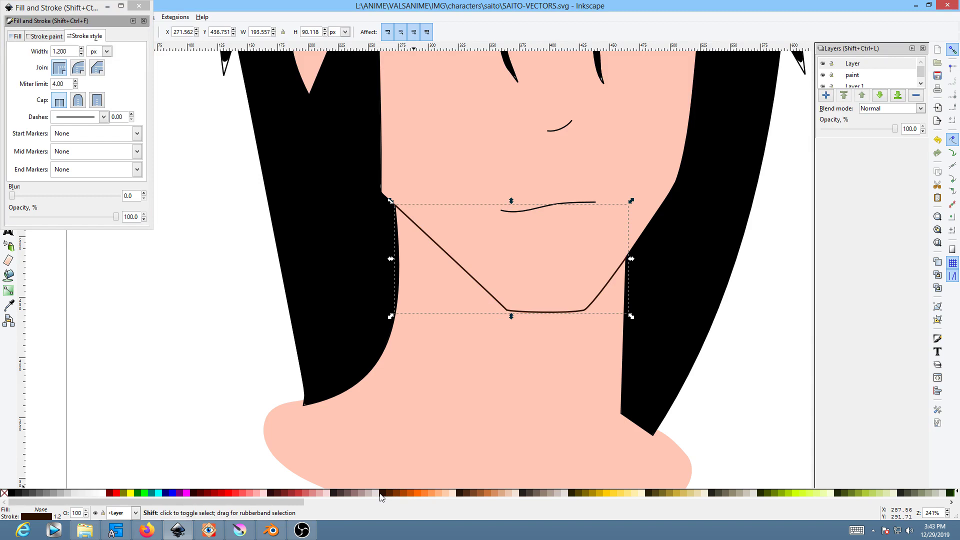
pyautogui.keyDown('ctrl'); pyautogui.scroll(-5, 542, 328); pyautogui.keyUp('ctrl')
pyautogui.keyDown('ctrl'); pyautogui.scroll(5, 542, 328); pyautogui.keyUp('ctrl')
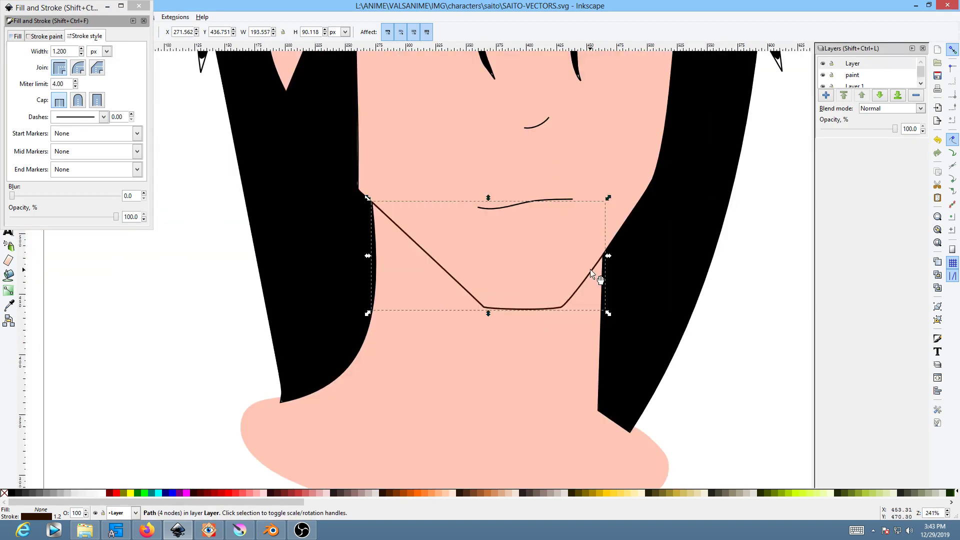
# - Add a new layer named "shadow" directly above the paint layer and keep it as the current layer
pyautogui.click(871, 75)
pyautogui.keyDown('ctrl'); pyautogui.scroll(-2, 724, 215); pyautogui.keyUp('ctrl')
pyautogui.moveTo(755, 208); pyautogui.dragTo(735, 282, button='middle')
pyautogui.keyDown('ctrl'); pyautogui.scroll(-1, 736, 283); pyautogui.keyUp('ctrl')
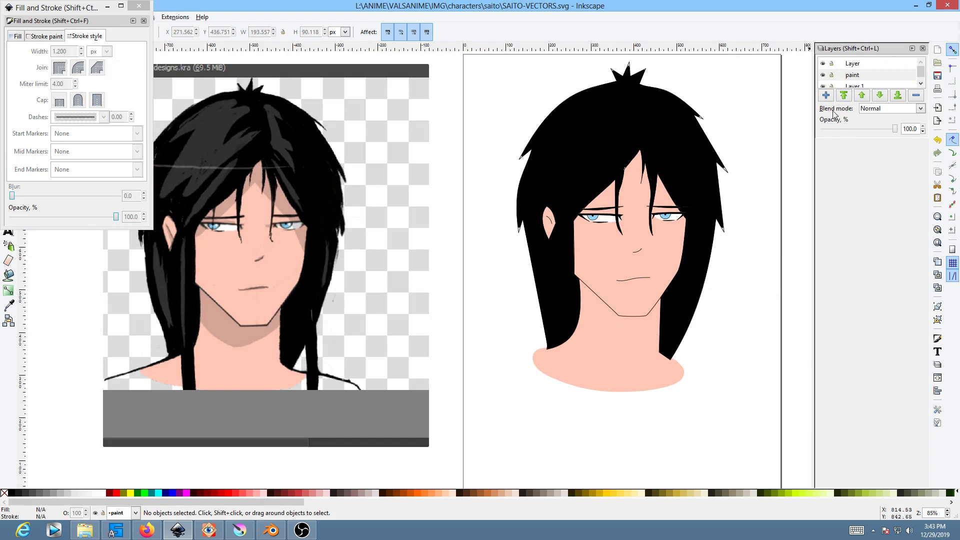
pyautogui.click(826, 96)
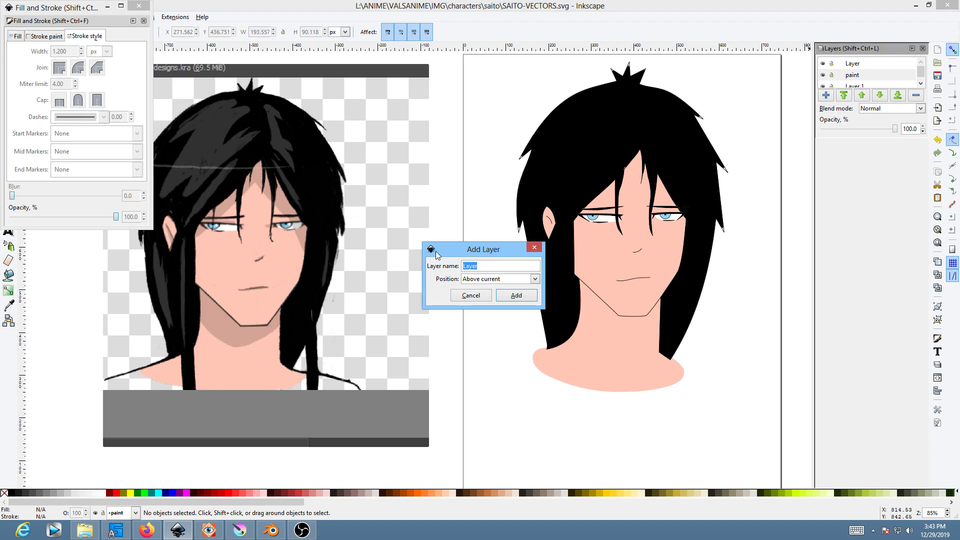
pyautogui.write('shadow')
pyautogui.press('Return')
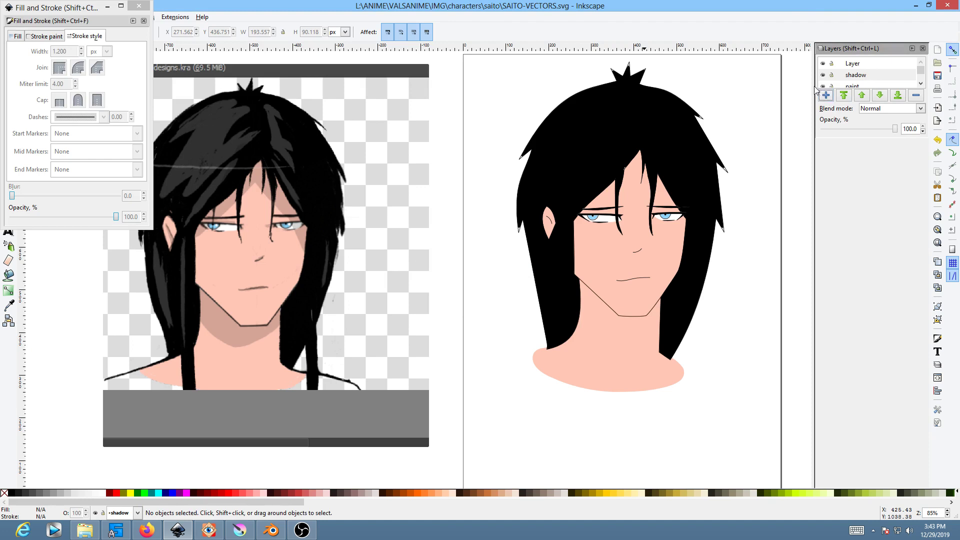
pyautogui.doubleClick(864, 76)
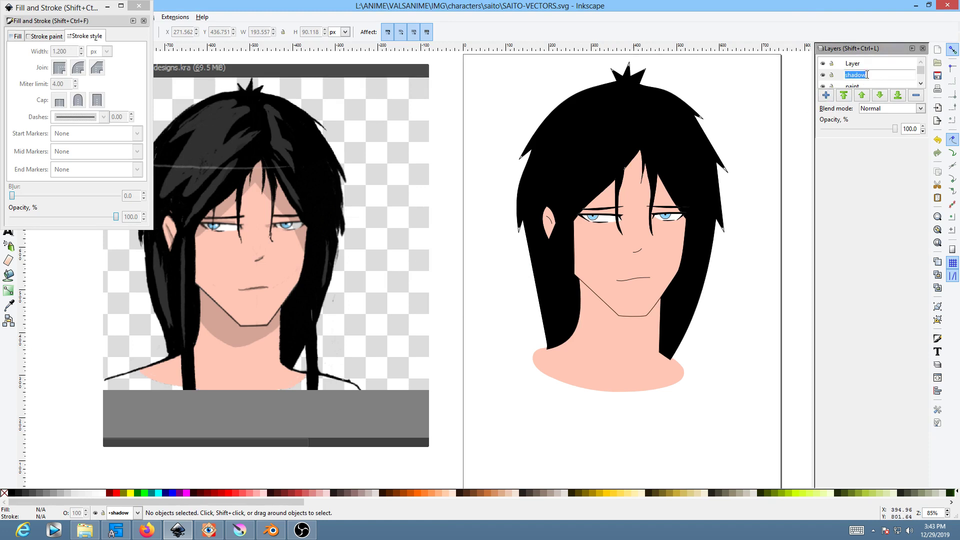
pyautogui.click(894, 75)
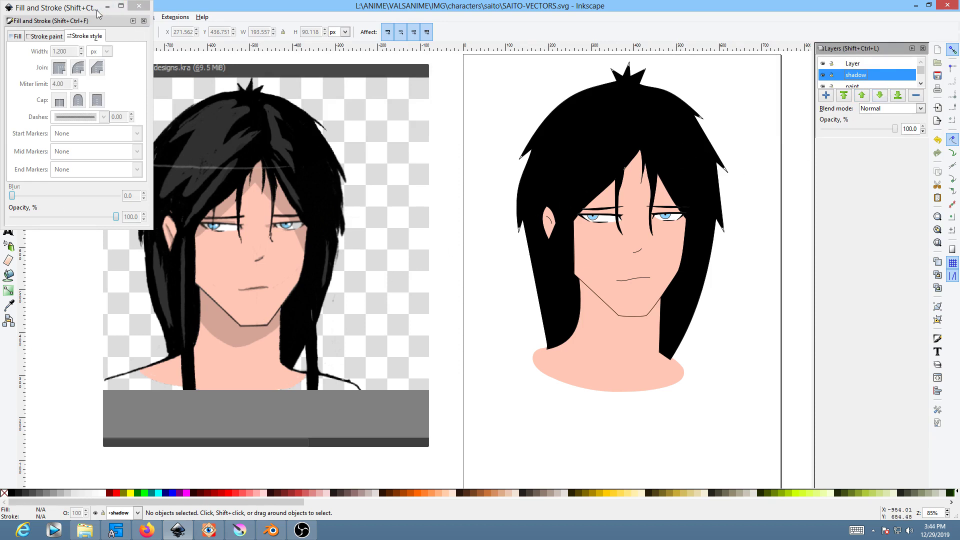
# - Try a freehand test squiggle beside the neck, close the Fill and Stroke dialog and delete the squiggle
pyautogui.moveTo(94, 13); pyautogui.dragTo(166, 46)
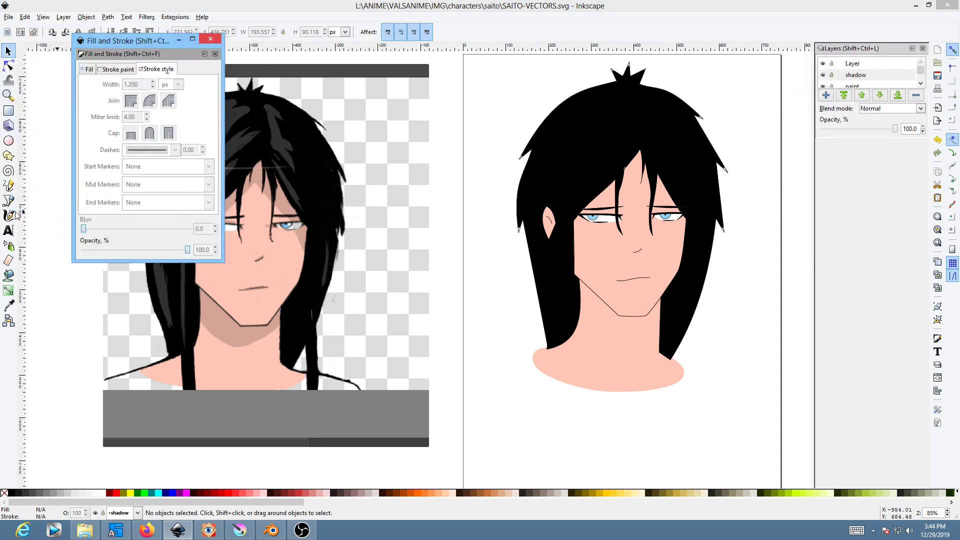
pyautogui.click(11, 187)
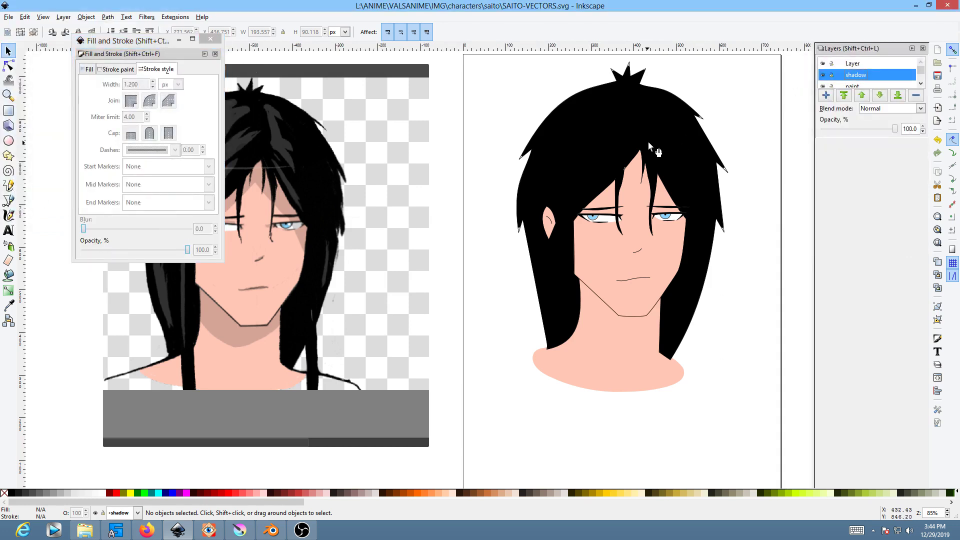
pyautogui.moveTo(508, 319); pyautogui.dragTo(494, 376)
pyautogui.click(9, 186)
pyautogui.moveTo(505, 307); pyautogui.dragTo(503, 402)
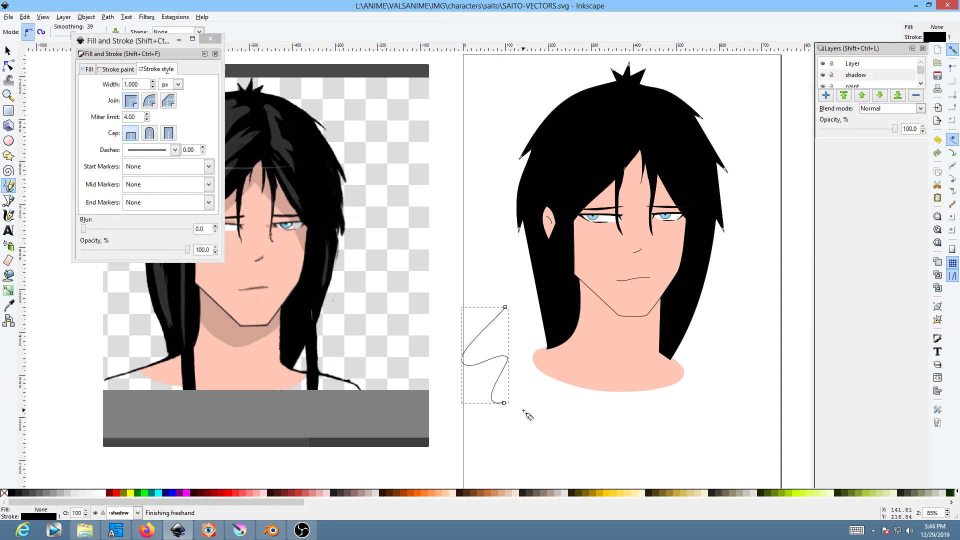
pyautogui.click(210, 39)
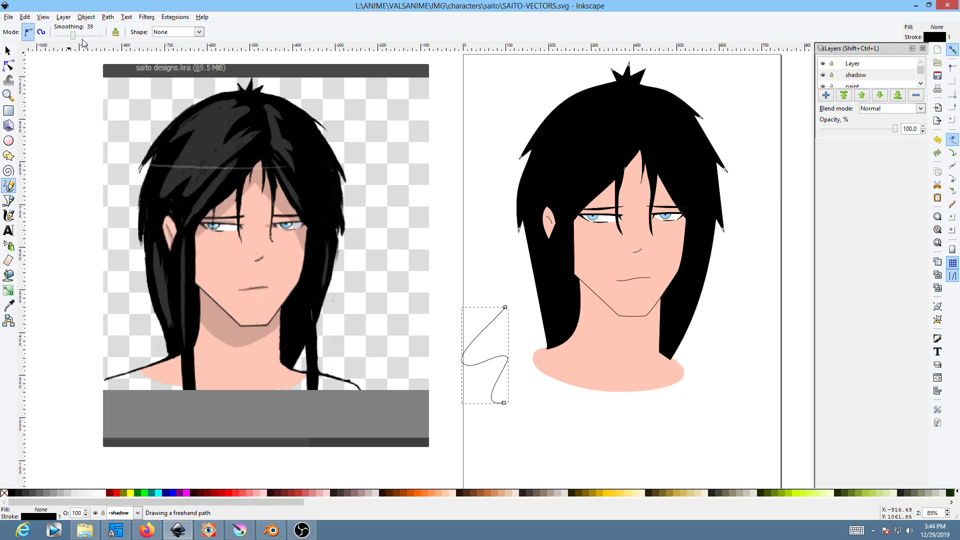
pyautogui.press('Delete')
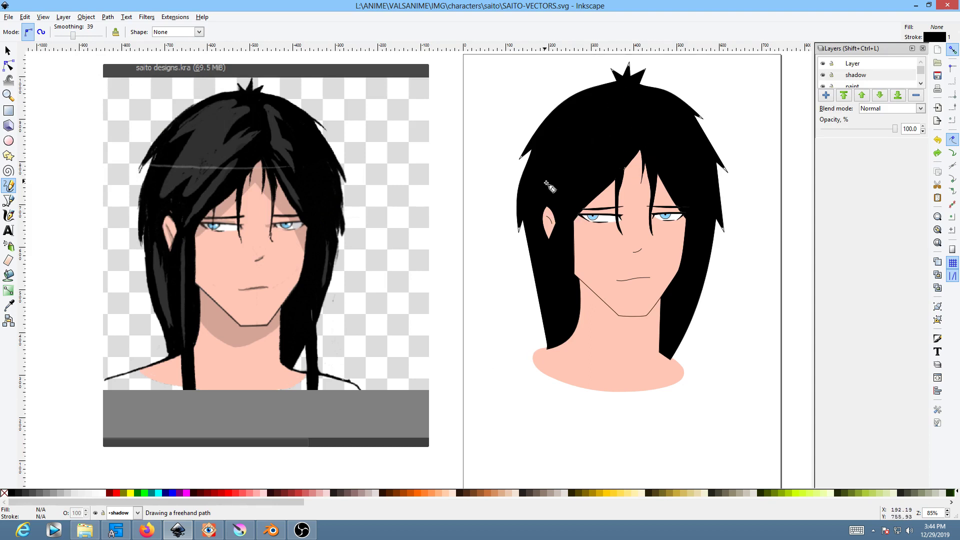
# - Draw a closed freehand shadow shape filled with black inside the ear and lower the shadow layer's opacity to 16%
pyautogui.press('z')
pyautogui.moveTo(528, 193); pyautogui.dragTo(584, 258)
pyautogui.click(9, 185)
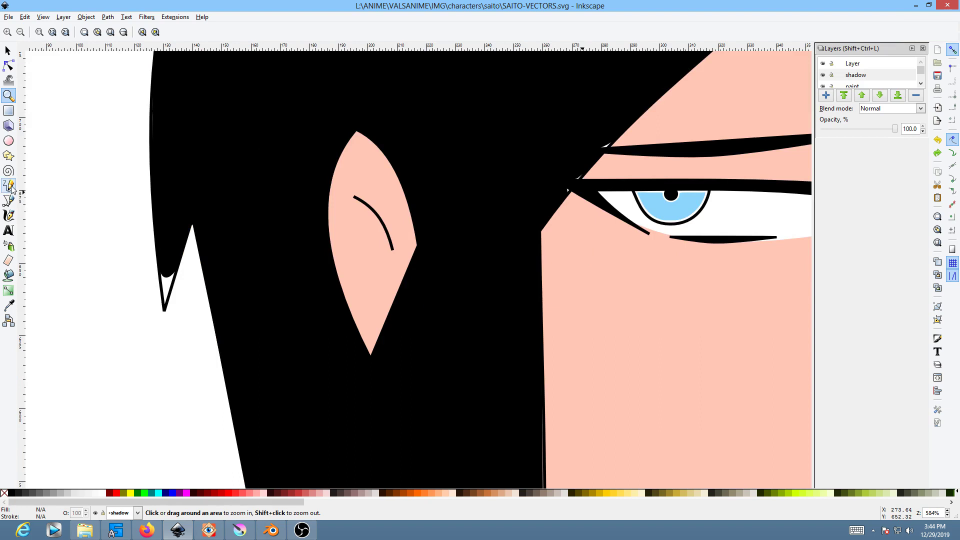
pyautogui.moveTo(392, 254)
pyautogui.mouseDown()
pyautogui.moveTo(357, 197)
pyautogui.moveTo(348, 223)
pyautogui.moveTo(386, 275)
pyautogui.moveTo(391, 247)
pyautogui.mouseUp()
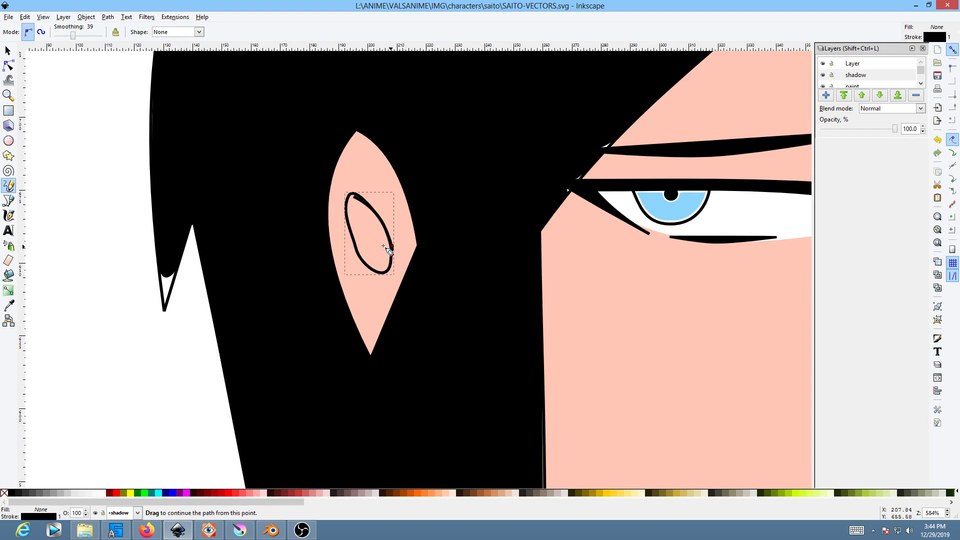
pyautogui.click(13, 495)
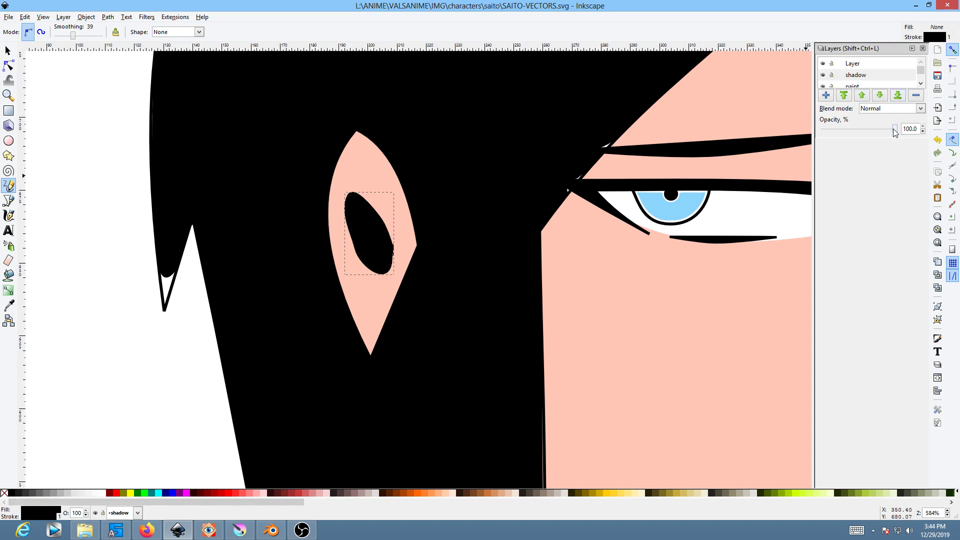
pyautogui.moveTo(897, 132)
pyautogui.mouseDown()
pyautogui.moveTo(820, 139)
pyautogui.moveTo(833, 135)
pyautogui.mouseUp()
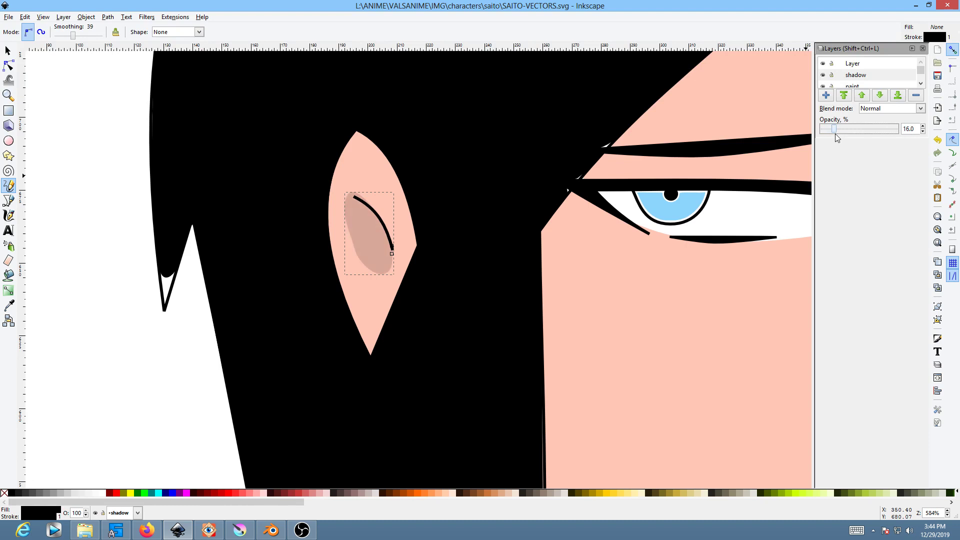
# - Draw a closed freehand shadow under the fringe and down the ear side of the face, filled with black
pyautogui.keyDown('ctrl'); pyautogui.scroll(-4, 579, 229); pyautogui.keyUp('ctrl')
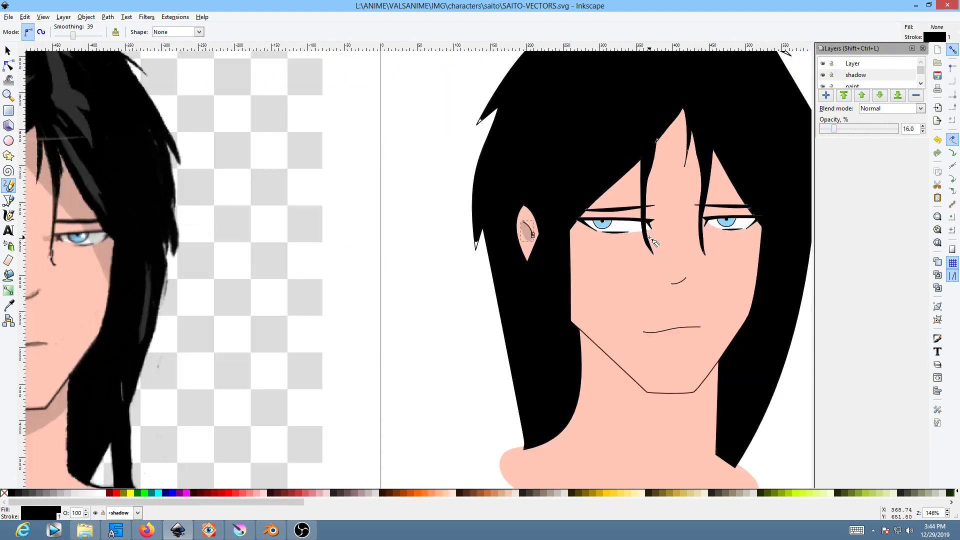
pyautogui.moveTo(684, 103)
pyautogui.mouseDown()
pyautogui.moveTo(569, 211)
pyautogui.moveTo(557, 250)
pyautogui.moveTo(565, 331)
pyautogui.moveTo(584, 307)
pyautogui.moveTo(593, 244)
pyautogui.moveTo(719, 111)
pyautogui.moveTo(686, 101)
pyautogui.mouseUp()
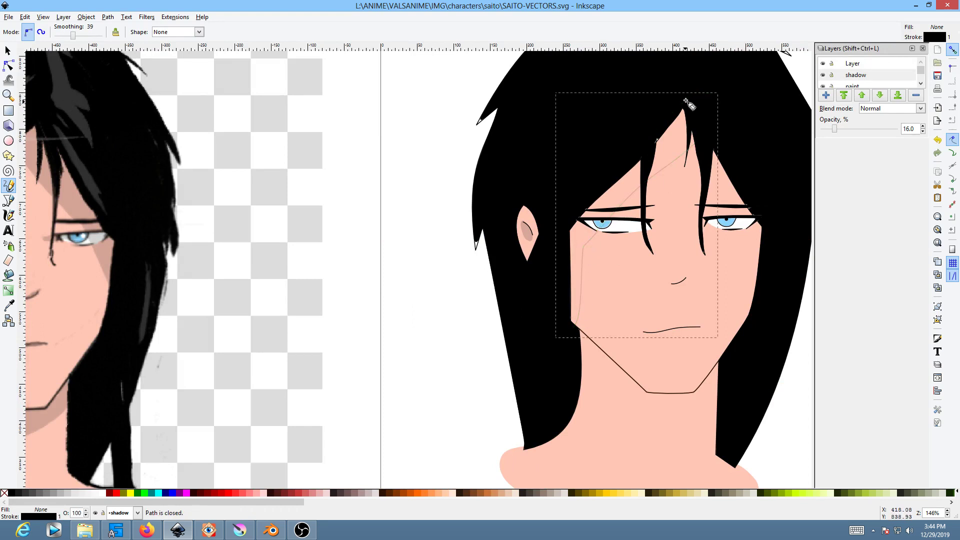
pyautogui.click(11, 494)
pyautogui.keyDown('ctrl'); pyautogui.scroll(-2, 77, 486); pyautogui.keyUp('ctrl')
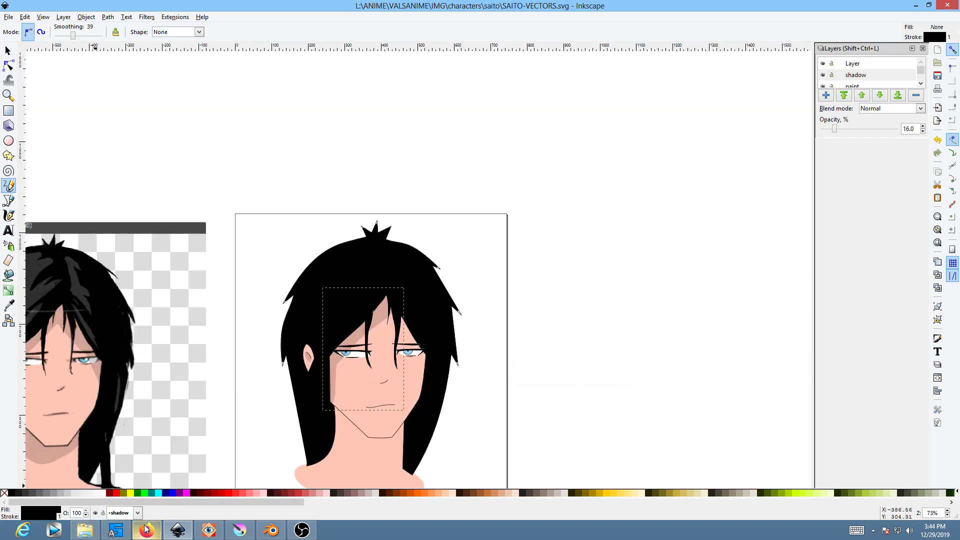
# - Enlarge the layer list so that all four layers fit in it
pyautogui.rightClick(443, 220)
pyautogui.press('Escape')
pyautogui.moveTo(473, 243); pyautogui.dragTo(576, 164, button='middle')
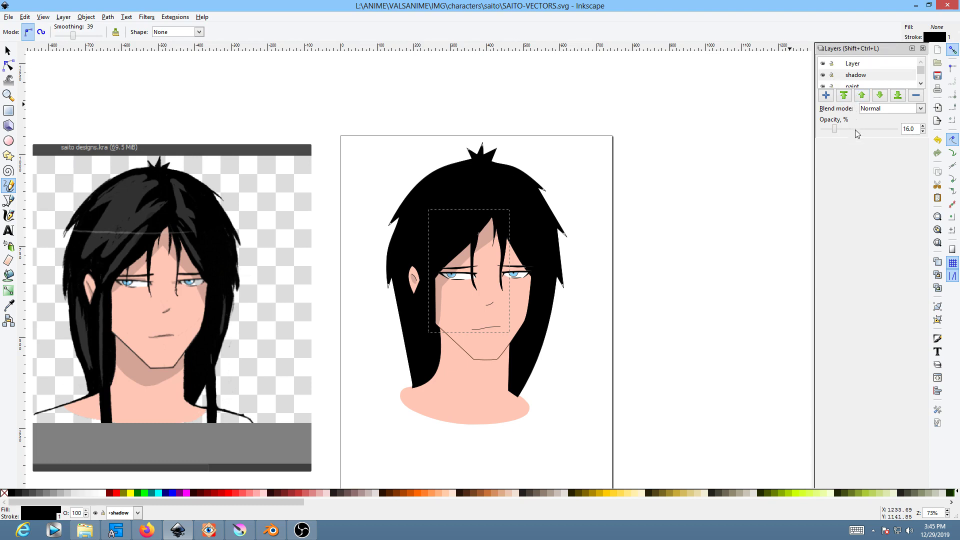
pyautogui.moveTo(857, 139); pyautogui.dragTo(850, 288)
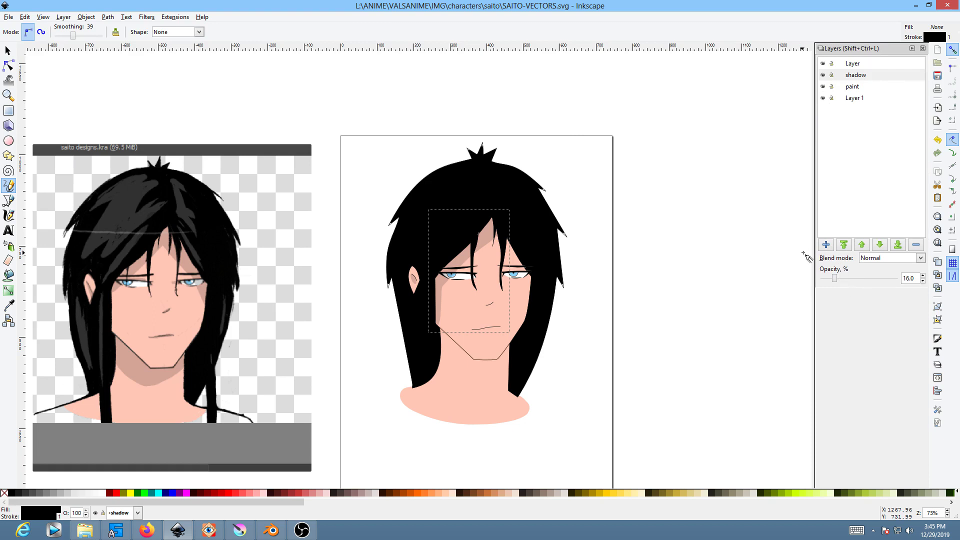
# - Draw a closed freehand shadow from the fringe over the right-hand eye and down the cheek, filled with black
pyautogui.click(498, 208)
pyautogui.moveTo(498, 207)
pyautogui.mouseDown()
pyautogui.moveTo(491, 234)
pyautogui.moveTo(531, 301)
pyautogui.moveTo(549, 293)
pyautogui.moveTo(526, 235)
pyautogui.moveTo(498, 205)
pyautogui.mouseUp()
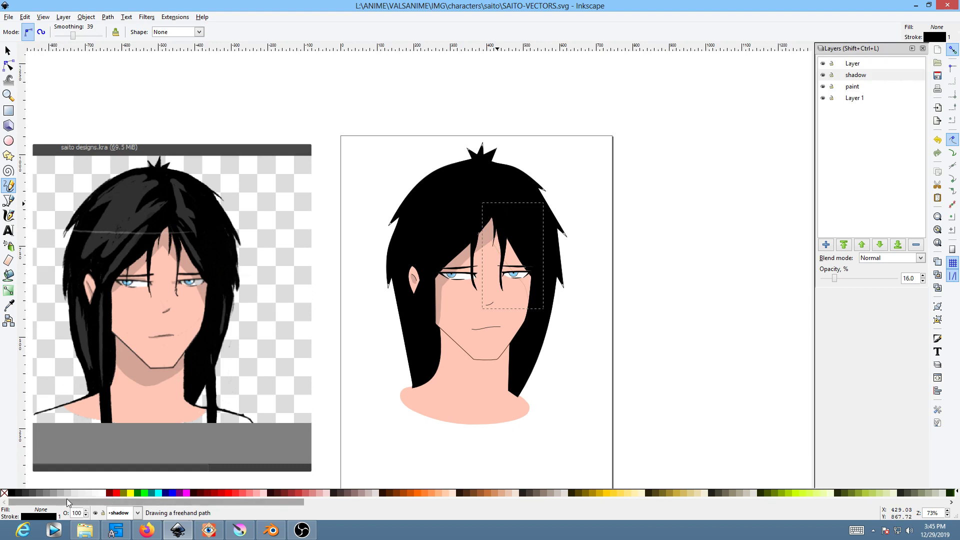
pyautogui.click(13, 494)
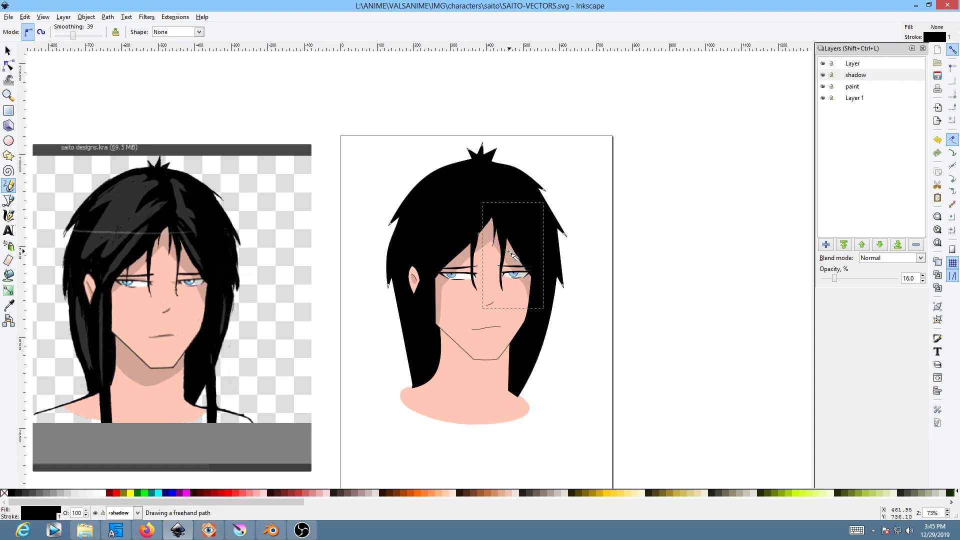
pyautogui.keyDown('ctrl'); pyautogui.scroll(4, 512, 255); pyautogui.keyUp('ctrl')
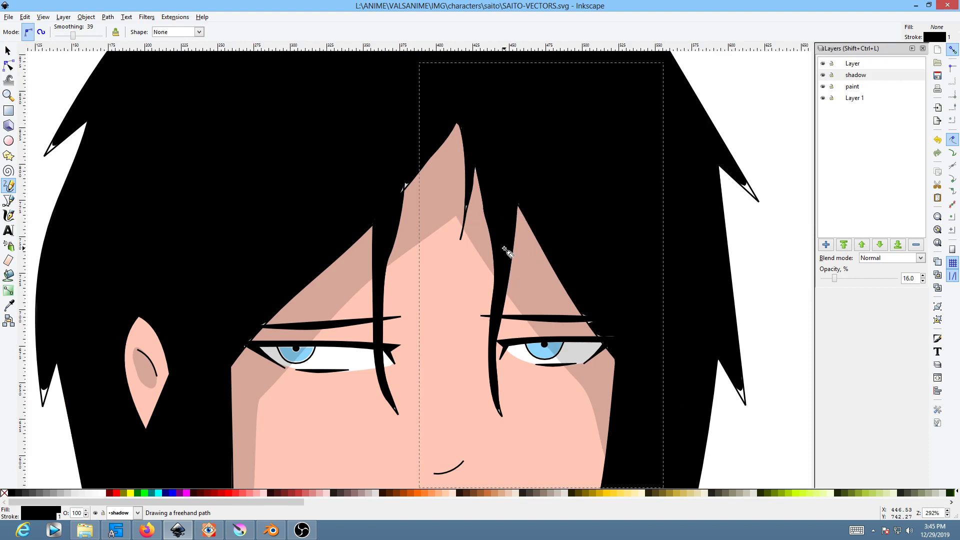
pyautogui.rightClick(550, 291)
pyautogui.moveTo(551, 290); pyautogui.dragTo(616, 185, button='middle')
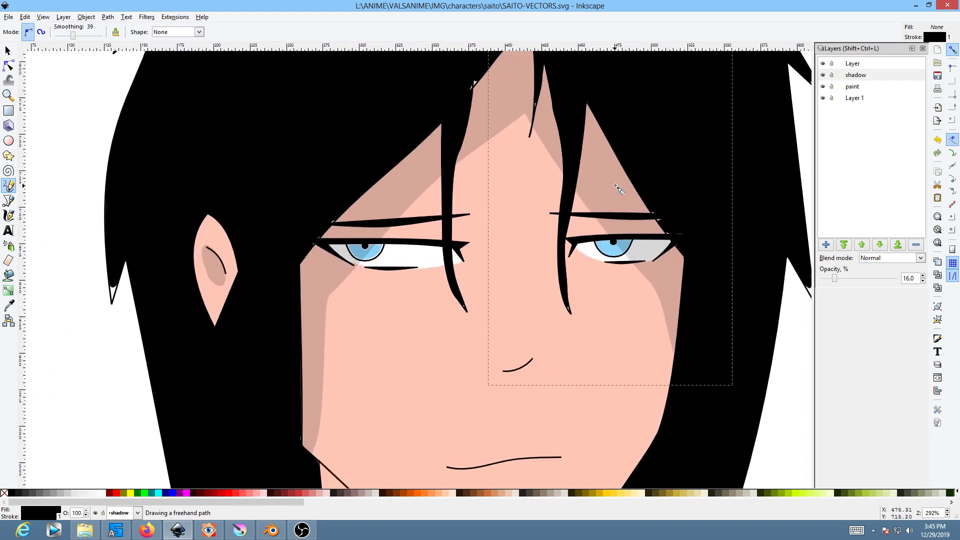
# - Draw a closed freehand shadow along the upper lid of the right-hand eye, filled with black
pyautogui.moveTo(682, 229)
pyautogui.mouseDown()
pyautogui.moveTo(569, 237)
pyautogui.moveTo(693, 232)
pyautogui.mouseUp()
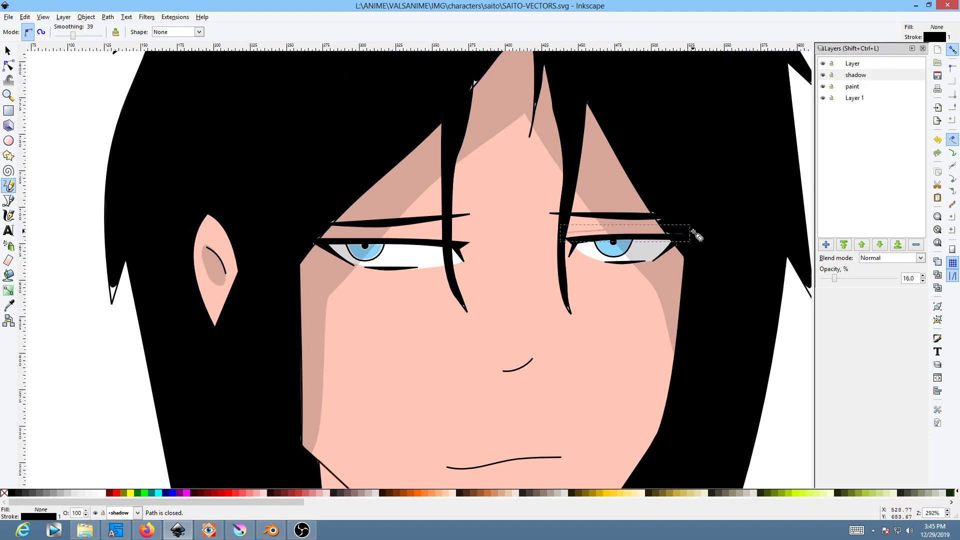
pyautogui.click(10, 493)
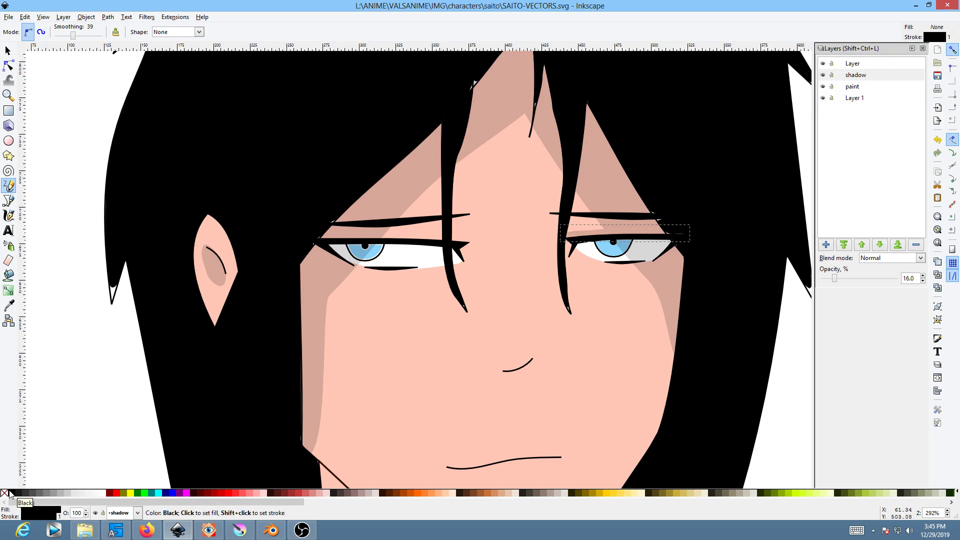
# - Draw a closed freehand shadow along the upper lid of the left-hand eye, filled with black
pyautogui.moveTo(373, 243)
pyautogui.mouseDown()
pyautogui.moveTo(469, 244)
pyautogui.moveTo(325, 241)
pyautogui.mouseUp()
pyautogui.hotkey('ctrl', 'z')
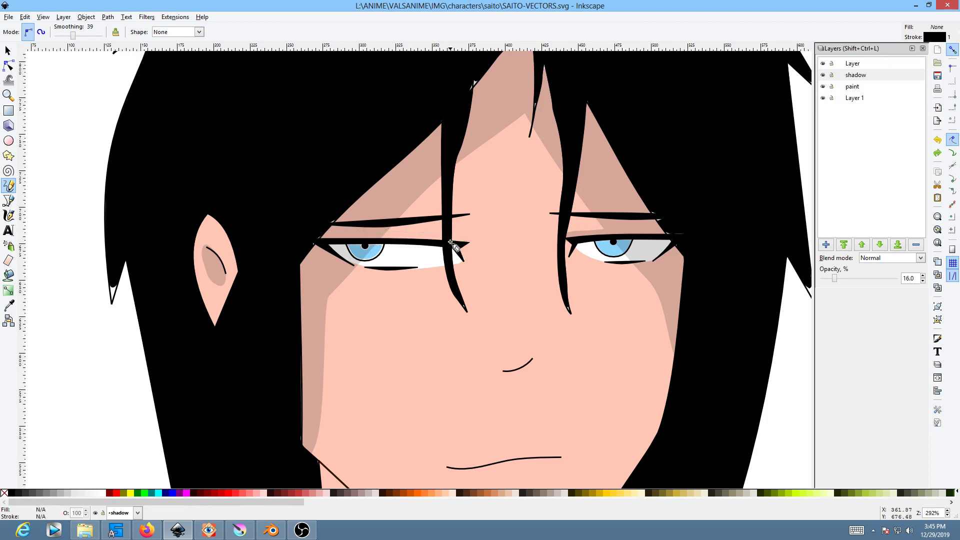
pyautogui.moveTo(462, 238)
pyautogui.mouseDown()
pyautogui.moveTo(331, 237)
pyautogui.moveTo(325, 249)
pyautogui.moveTo(453, 255)
pyautogui.moveTo(463, 239)
pyautogui.mouseUp()
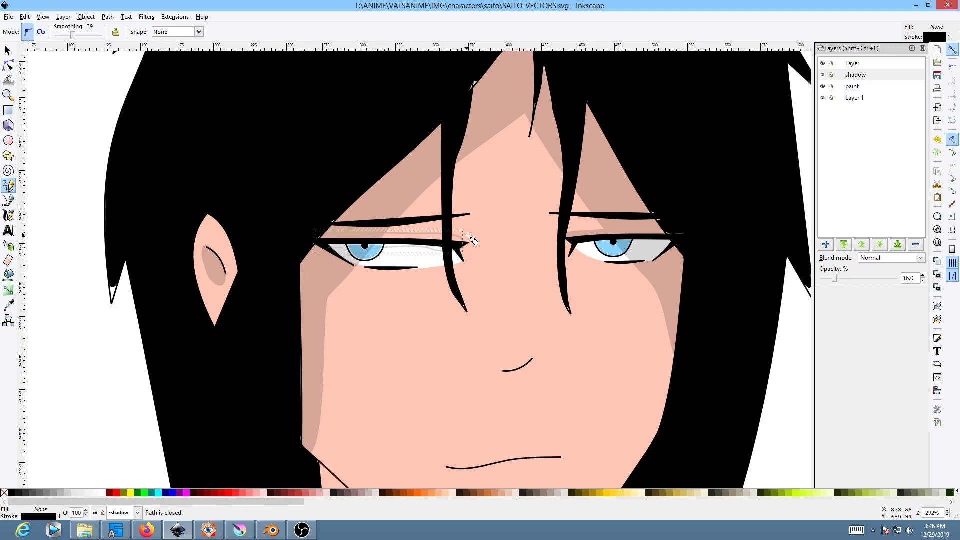
pyautogui.click(12, 493)
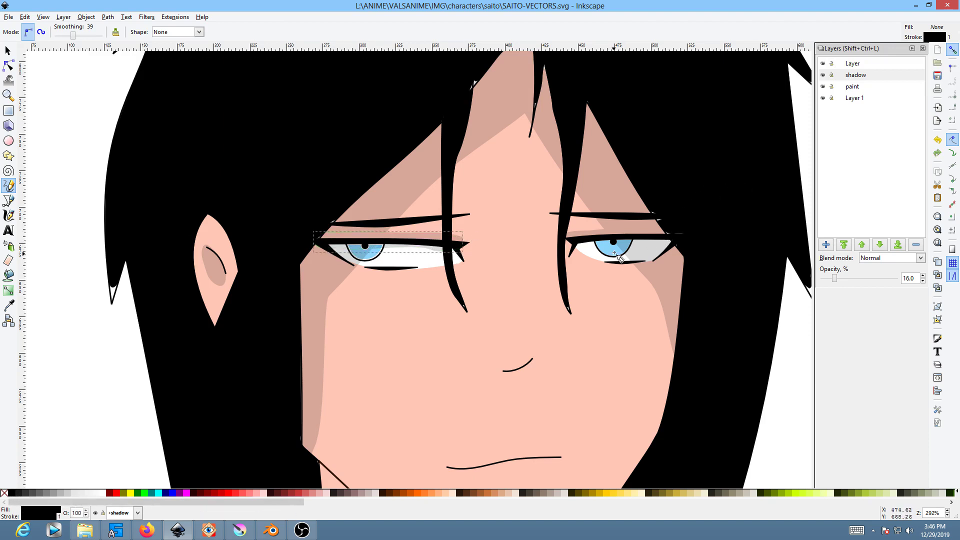
# - Stretch the right-hand eyelid shadow down over the eye to a height of about 20 px
pyautogui.press('s')
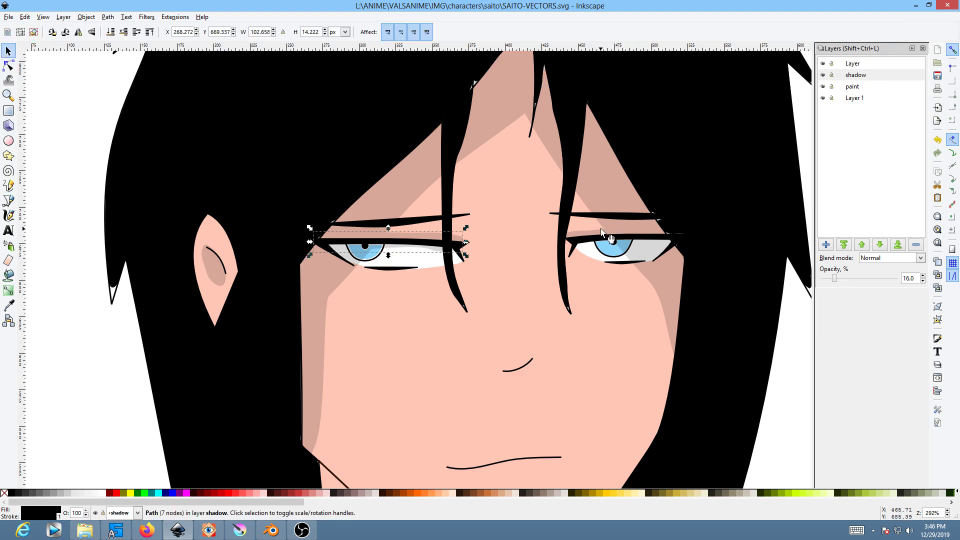
pyautogui.click(602, 232)
pyautogui.moveTo(628, 266); pyautogui.dragTo(628, 272)
pyautogui.hotkey('ctrl', 'z')
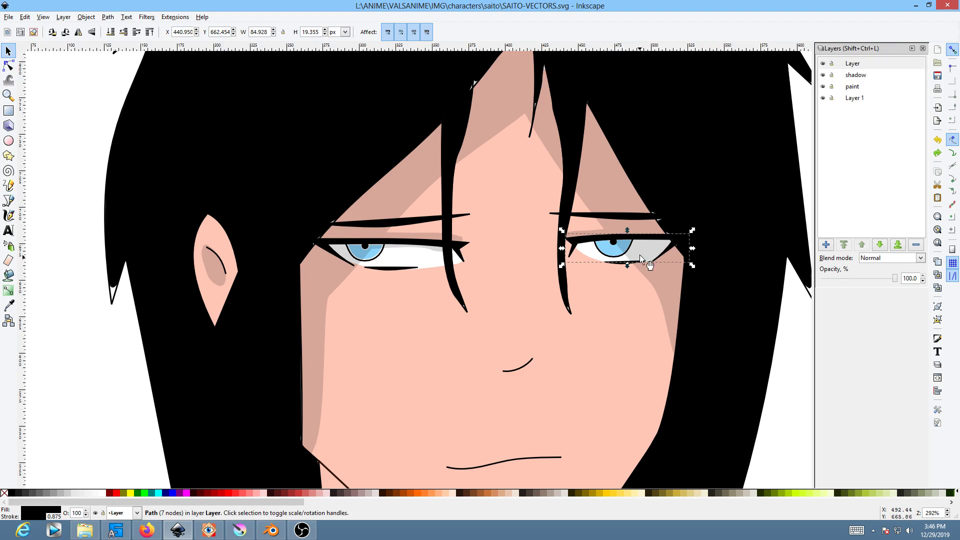
pyautogui.click(598, 232)
pyautogui.moveTo(627, 247); pyautogui.dragTo(627, 257)
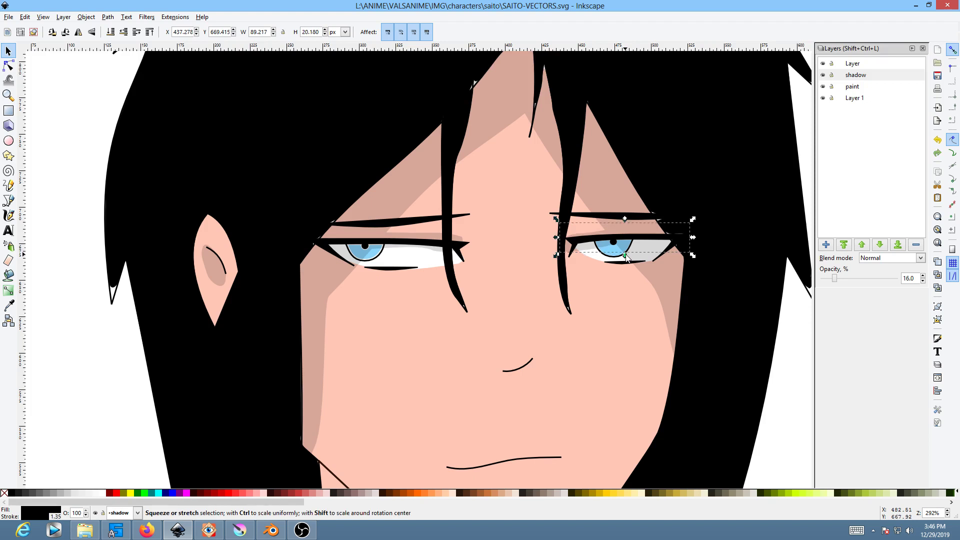
pyautogui.click(469, 244)
pyautogui.moveTo(474, 233); pyautogui.dragTo(476, 234)
pyautogui.press('Escape')
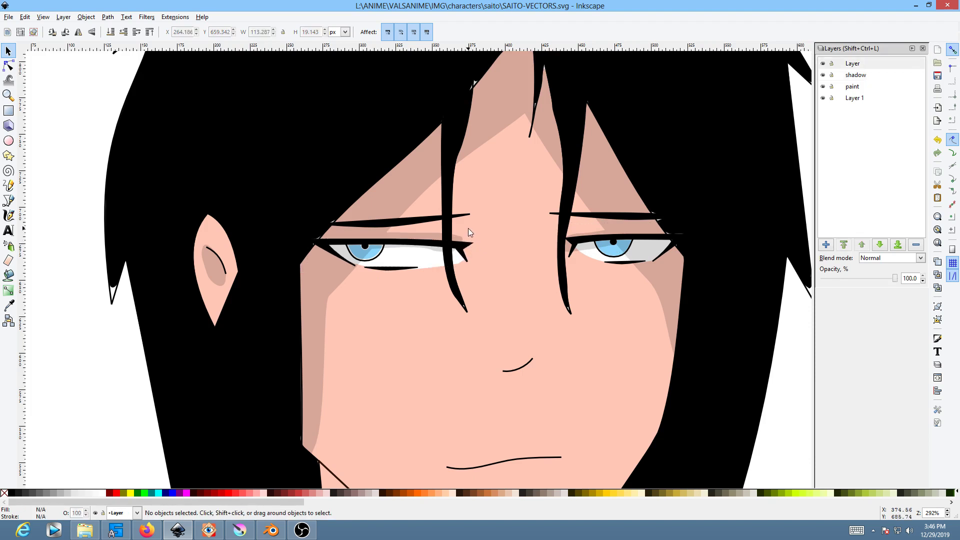
pyautogui.hotkey('ctrl', 'z')
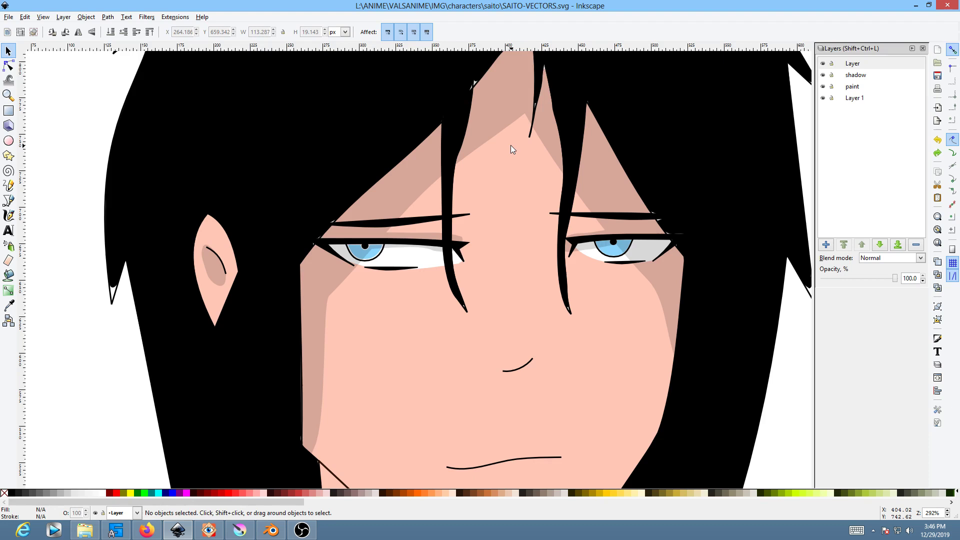
# - Resize the left-hand eyelid shadow beneath the lash line to about 107 px wide and 13 px high
pyautogui.click(437, 240)
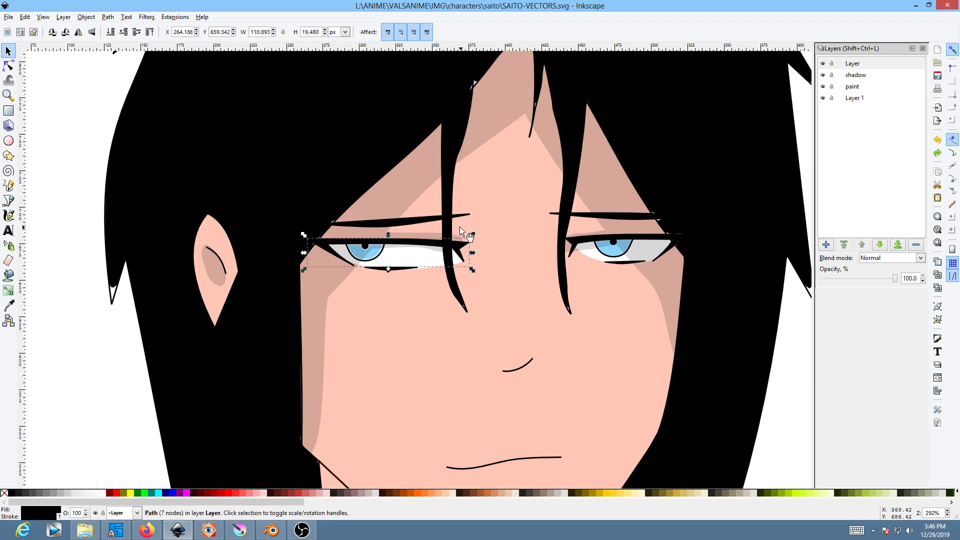
pyautogui.keyDown('alt'); pyautogui.click(431, 238); pyautogui.keyUp('alt')
pyautogui.moveTo(470, 226); pyautogui.dragTo(474, 224)
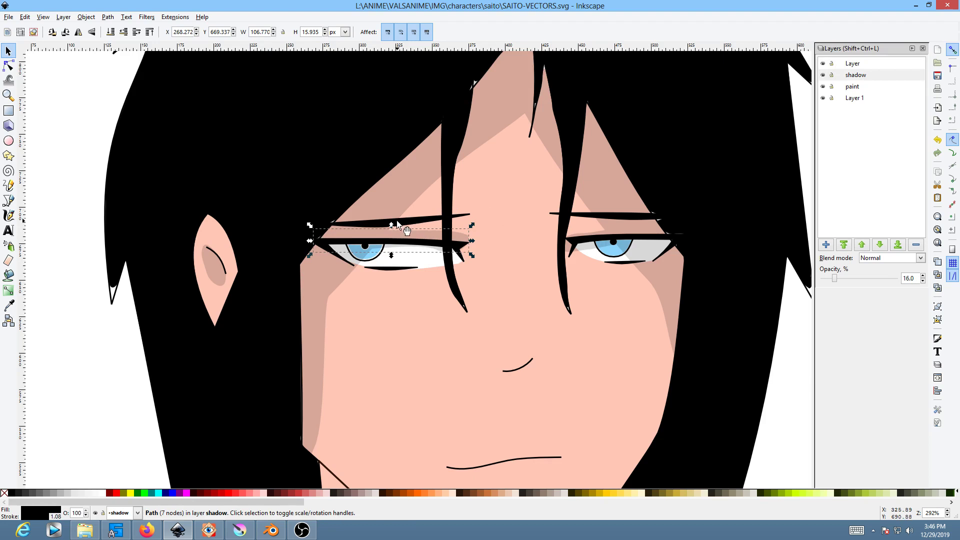
pyautogui.moveTo(391, 224); pyautogui.dragTo(392, 229)
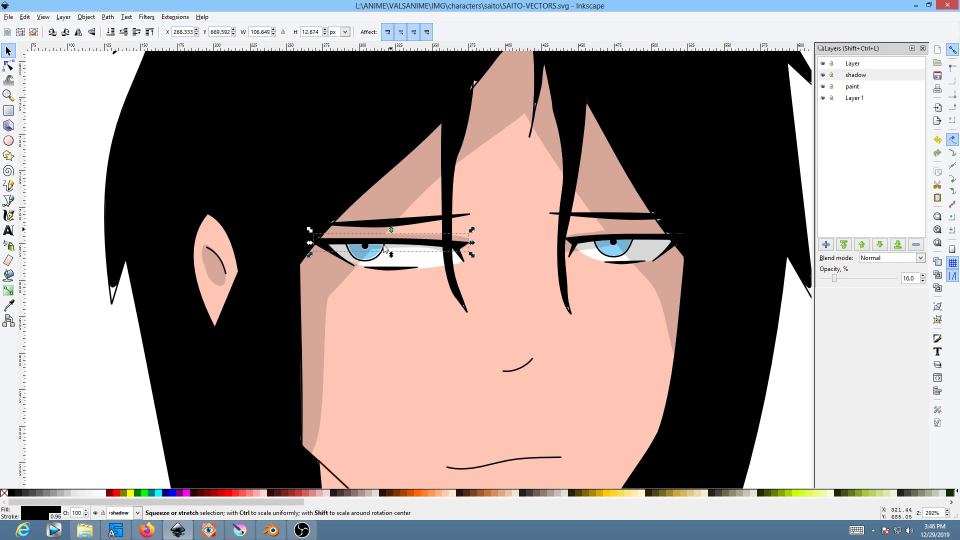
# - Draw a small closed freehand shadow beneath the nose line, filled with black
pyautogui.click(8, 185)
pyautogui.moveTo(533, 358)
pyautogui.mouseDown()
pyautogui.moveTo(506, 379)
pyautogui.moveTo(538, 370)
pyautogui.moveTo(543, 356)
pyautogui.mouseUp()
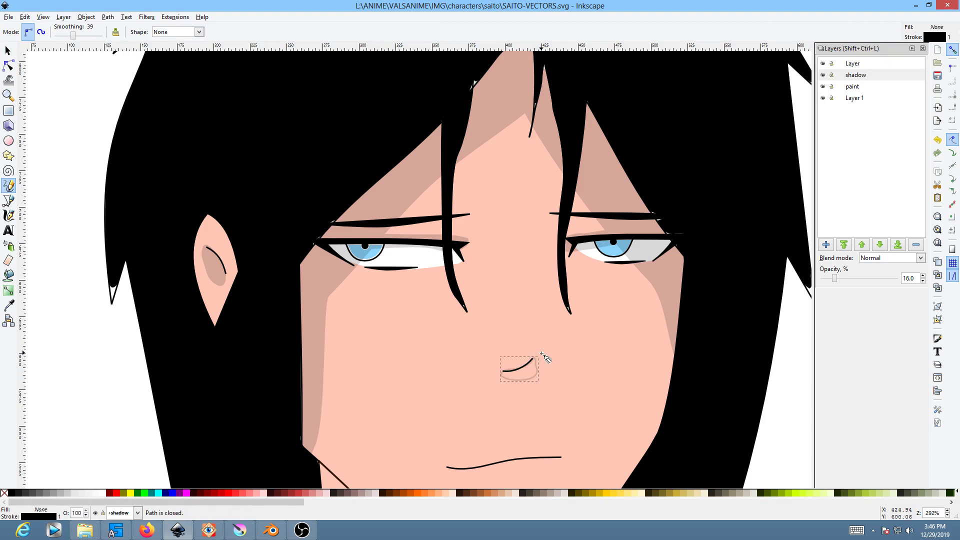
pyautogui.click(13, 493)
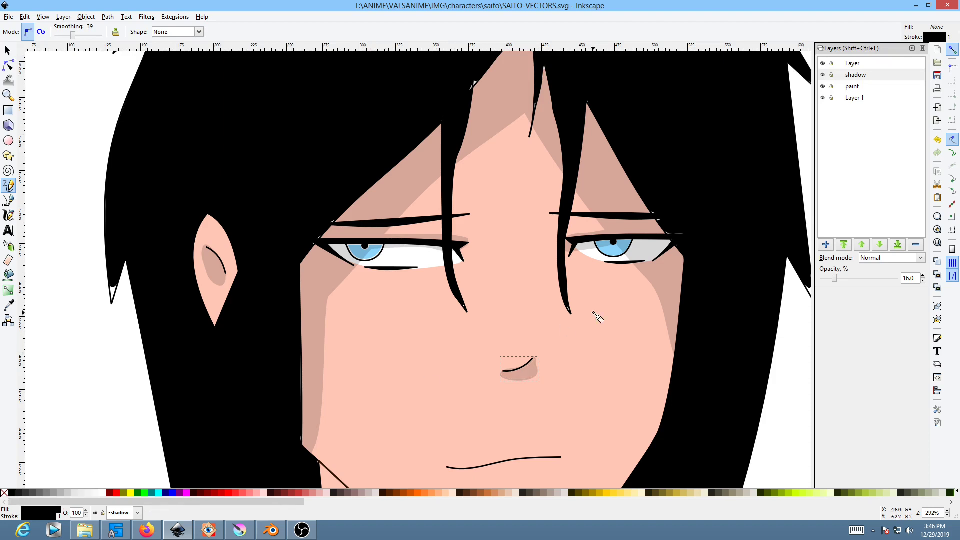
pyautogui.keyDown('ctrl'); pyautogui.scroll(-4, 579, 326); pyautogui.keyUp('ctrl')
pyautogui.keyDown('ctrl'); pyautogui.scroll(4, 615, 328); pyautogui.keyUp('ctrl')
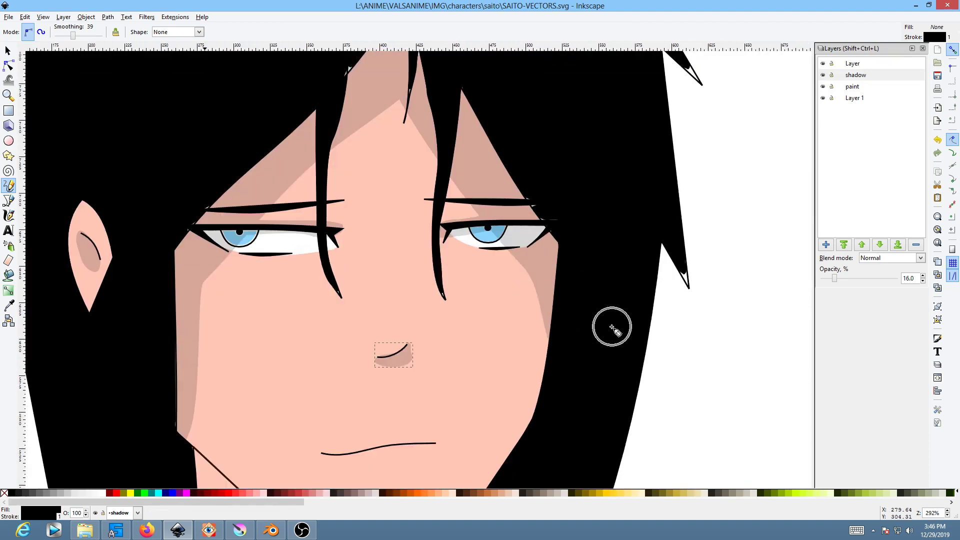
pyautogui.press('Escape')
# - Draw a closed, black-filled Bézier shadow across the neck below the jawline and select the segment along the chin for node editing
pyautogui.moveTo(494, 381); pyautogui.dragTo(654, 150, button='middle')
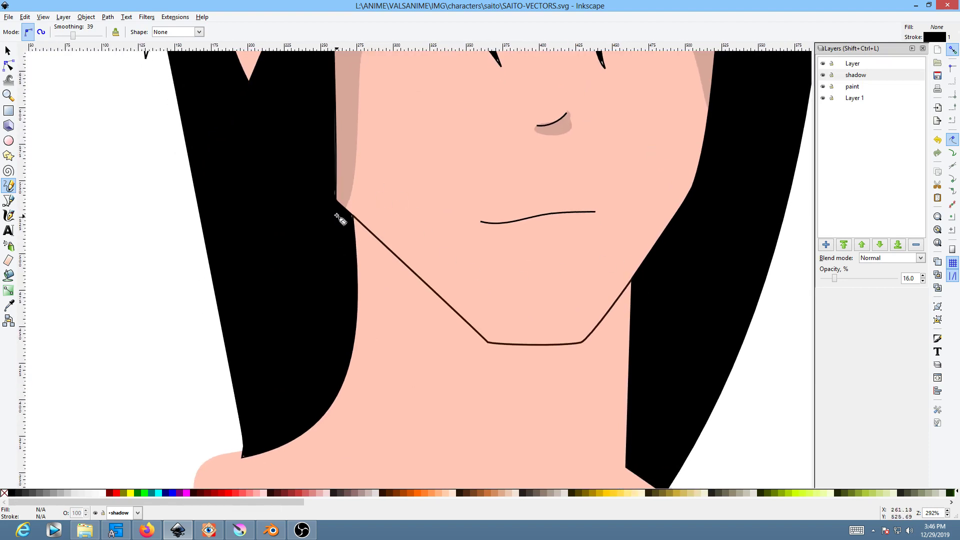
pyautogui.click(8, 201)
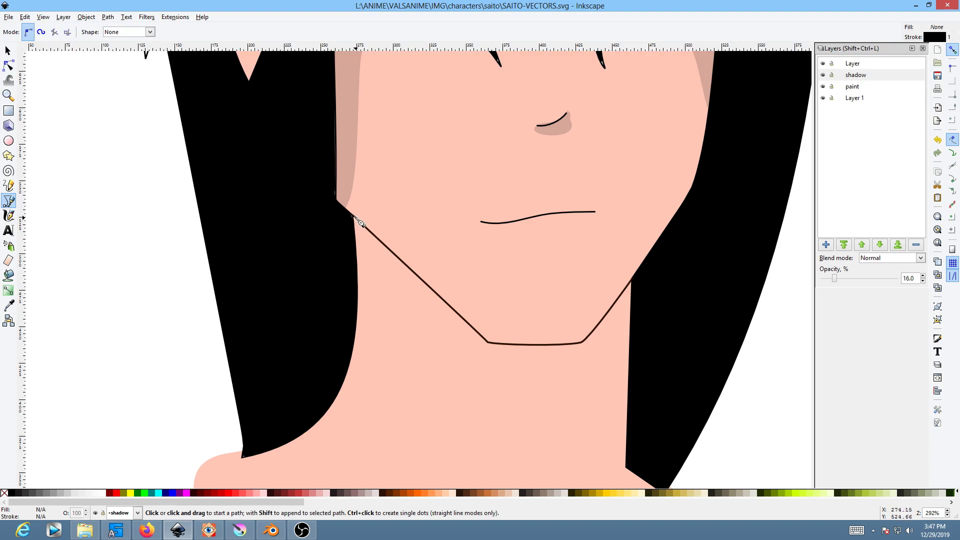
pyautogui.click(350, 359)
pyautogui.moveTo(506, 431); pyautogui.dragTo(586, 402)
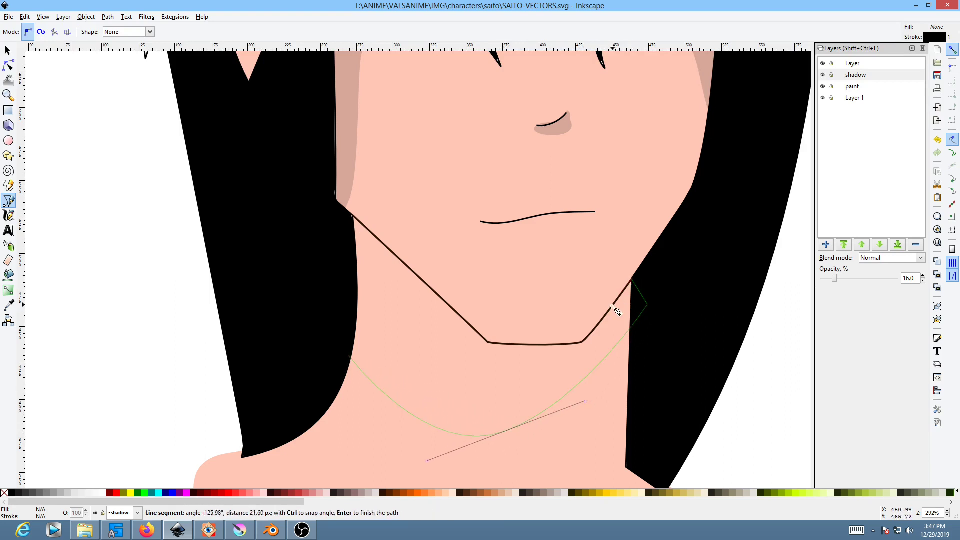
pyautogui.click(584, 343)
pyautogui.click(488, 343)
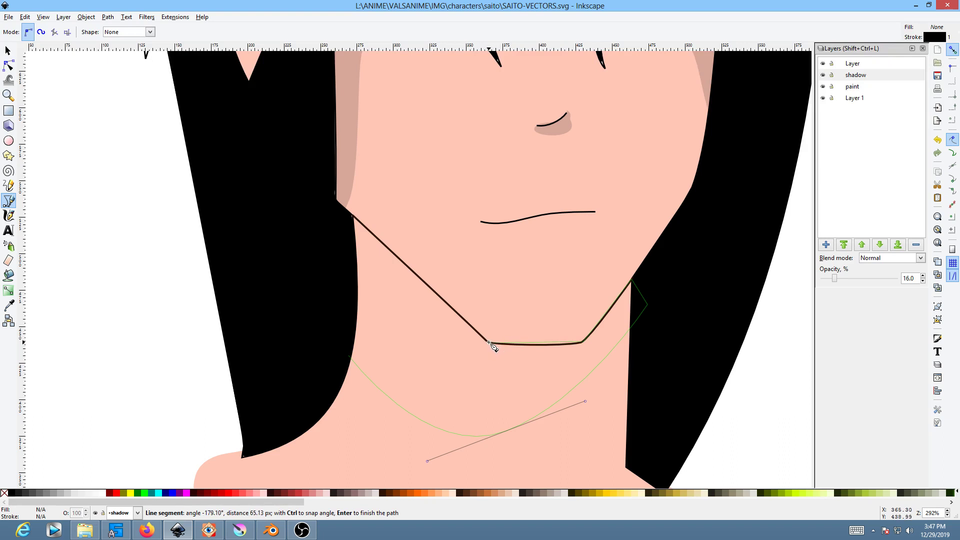
pyautogui.click(353, 216)
pyautogui.click(350, 358)
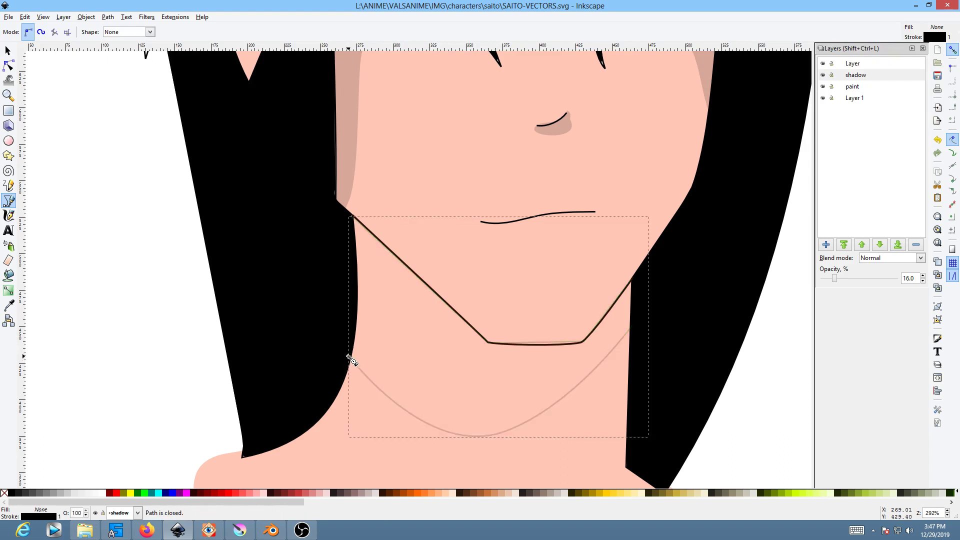
pyautogui.click(14, 494)
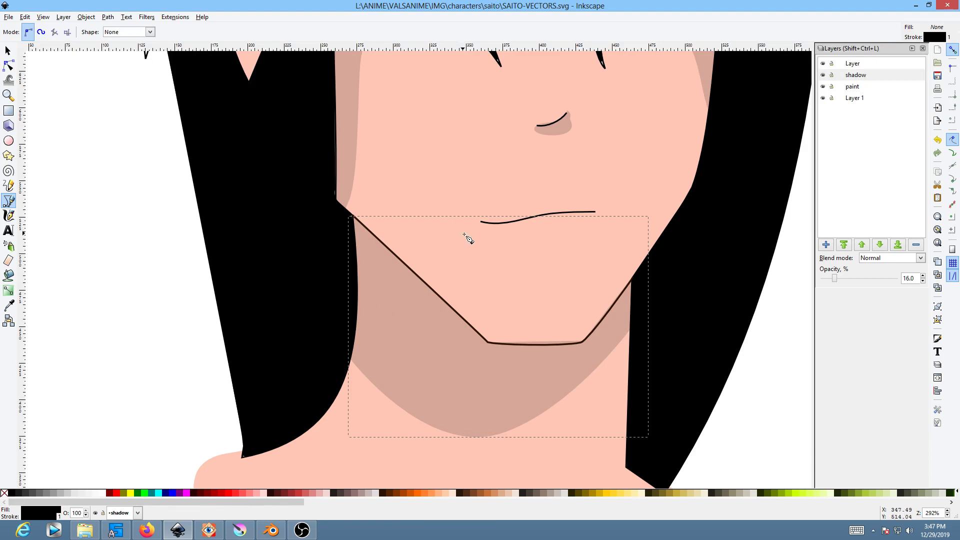
pyautogui.press('n')
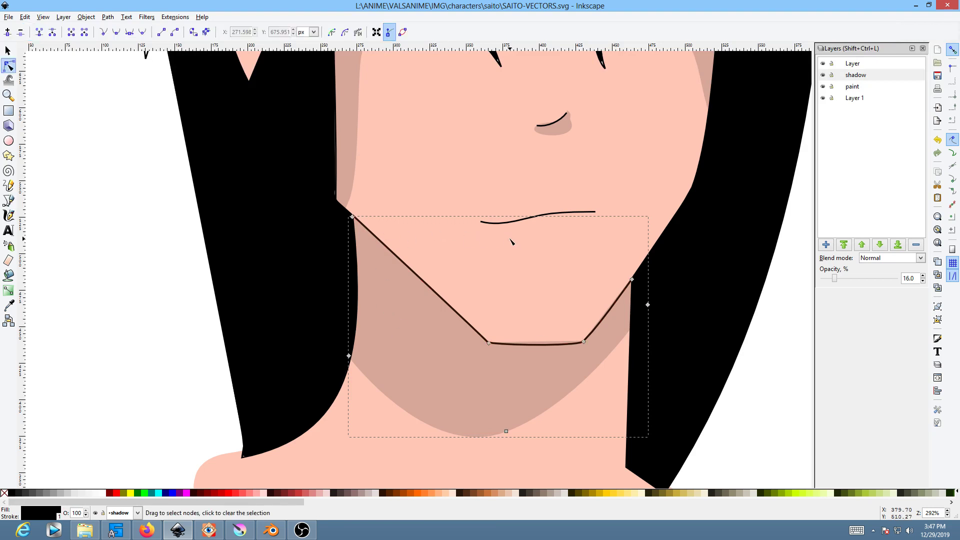
pyautogui.click(550, 344)
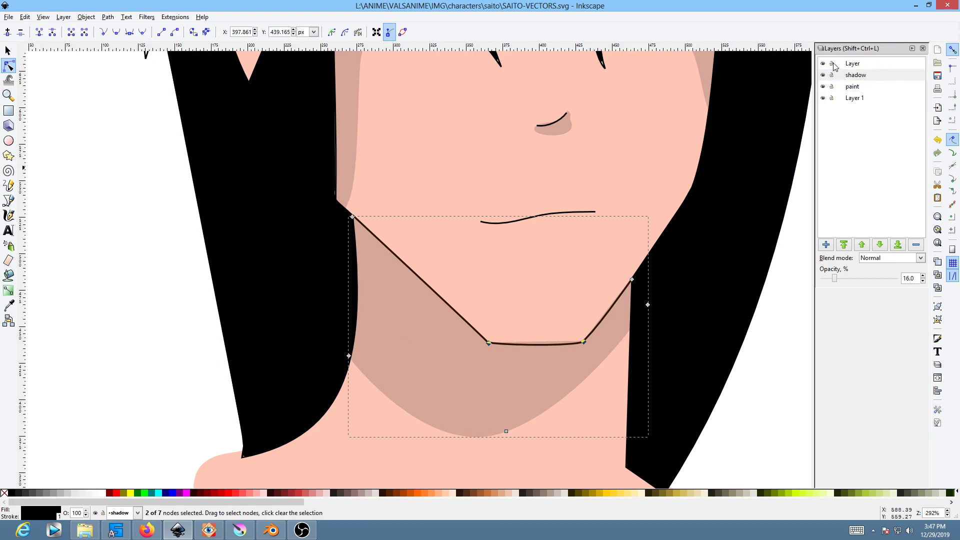
# - Rename the topmost layer as ink
pyautogui.click(865, 64)
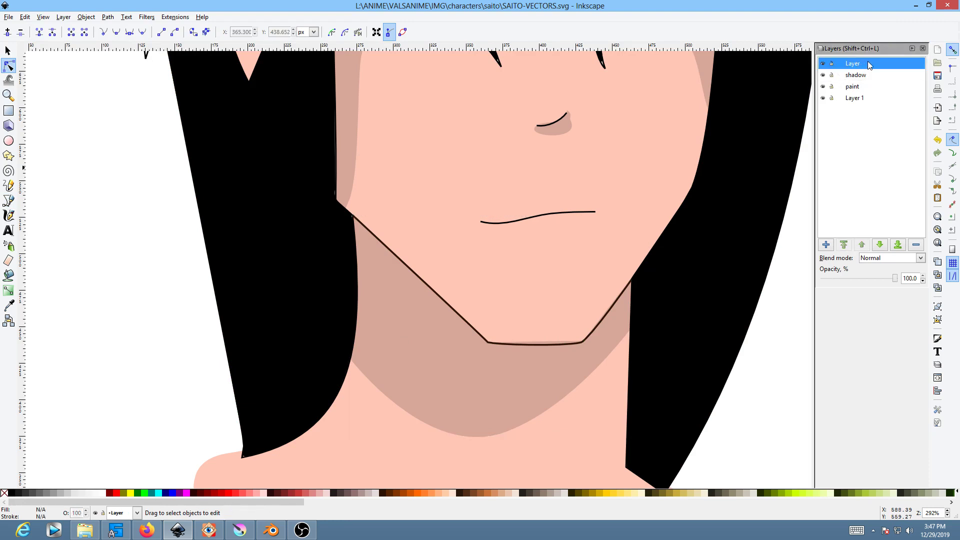
pyautogui.click(853, 65)
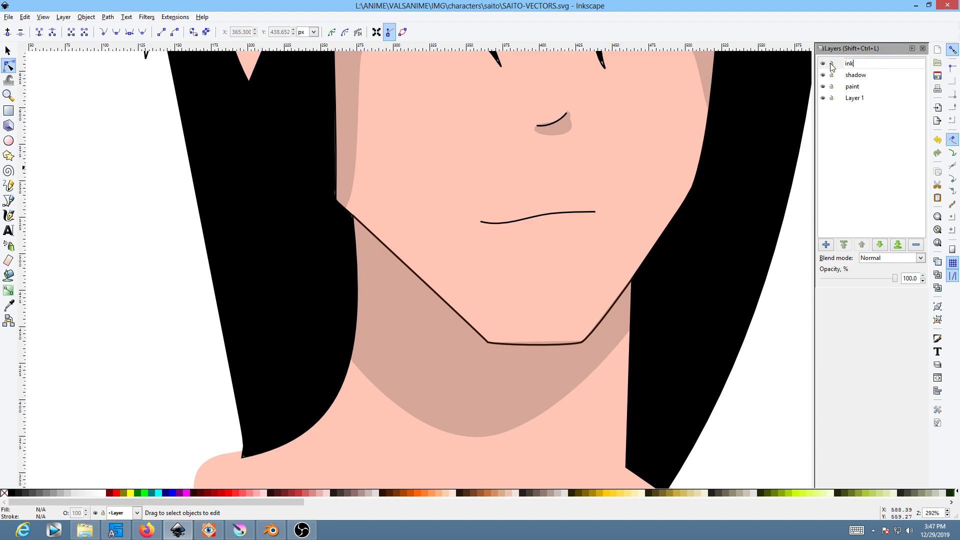
pyautogui.write('ink')
pyautogui.press('Return')
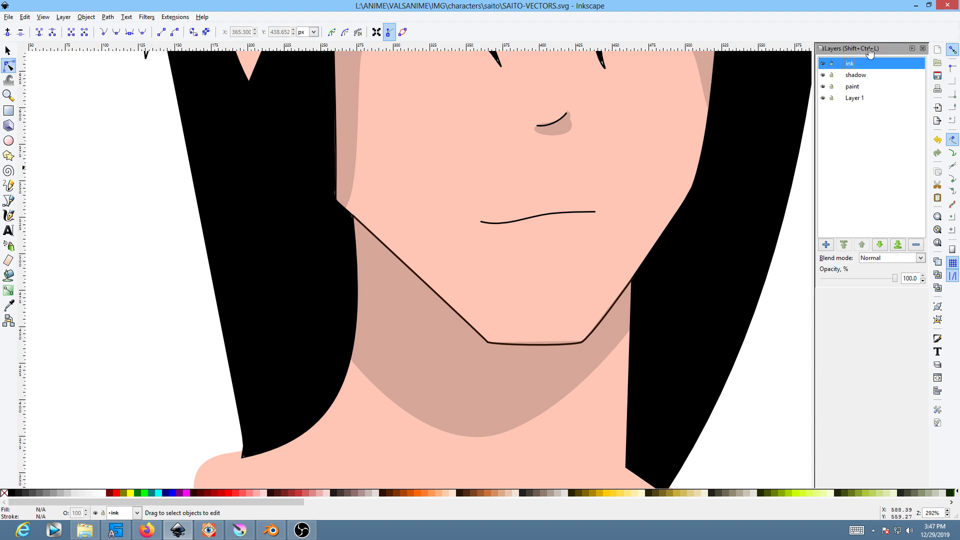
# - Lock the ink, paint and Layer 1 layers and curve the neck shadow's upper segment to follow the chin line
pyautogui.click(832, 64)
pyautogui.click(832, 99)
pyautogui.click(869, 76)
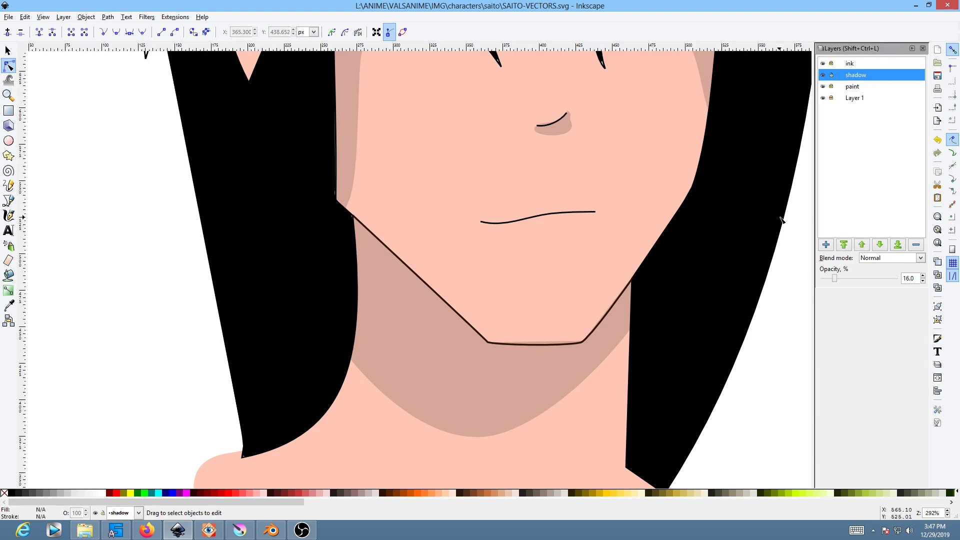
pyautogui.click(555, 346)
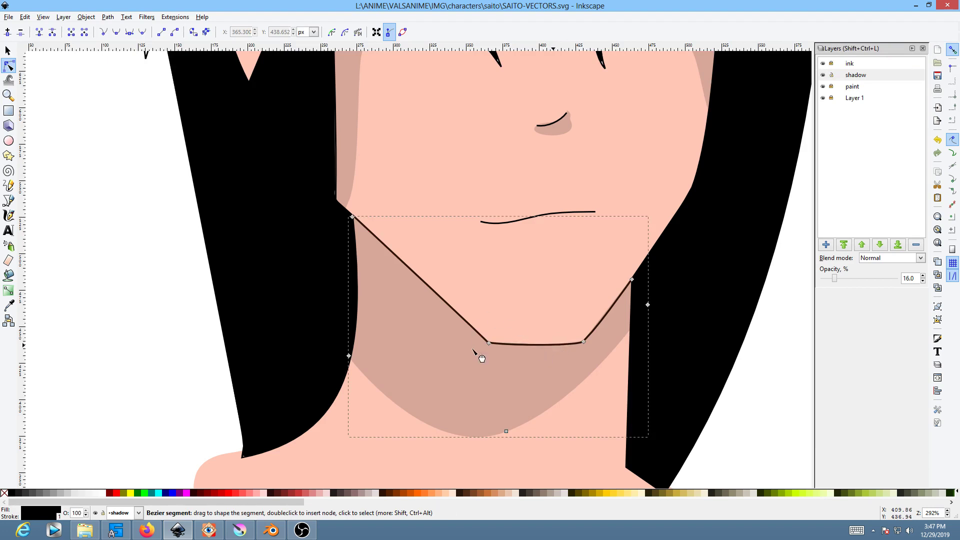
# - Try to select all parts of the vector head
pyautogui.keyDown('ctrl'); pyautogui.scroll(-3, 493, 166); pyautogui.keyUp('ctrl')
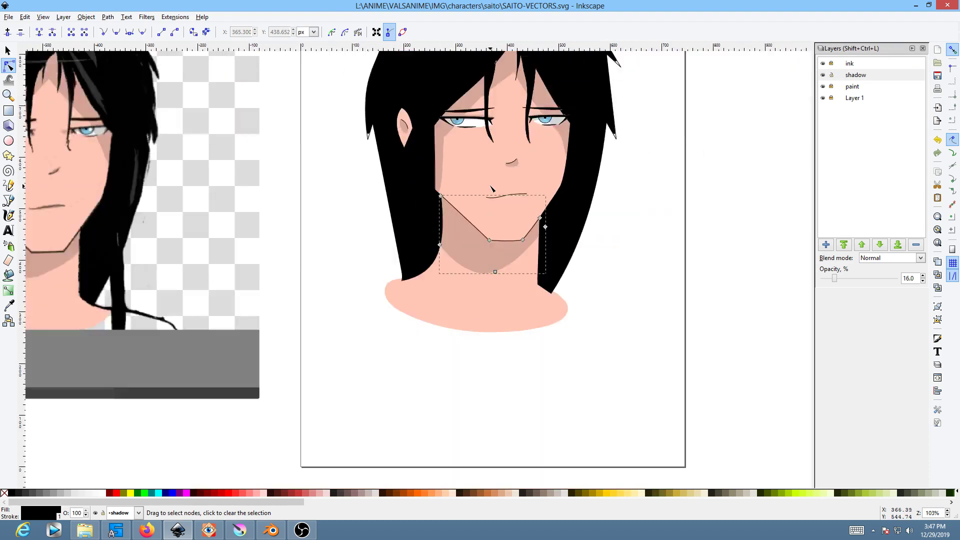
pyautogui.keyDown('ctrl'); pyautogui.scroll(-1, 491, 191); pyautogui.keyUp('ctrl')
pyautogui.keyDown('ctrl'); pyautogui.scroll(1, 505, 183); pyautogui.keyUp('ctrl')
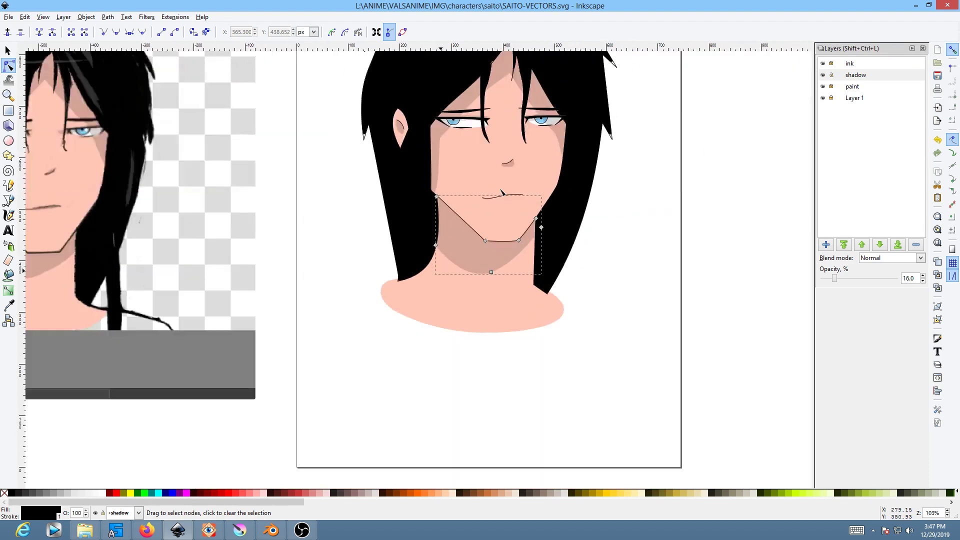
pyautogui.scroll(4, 644, 278)
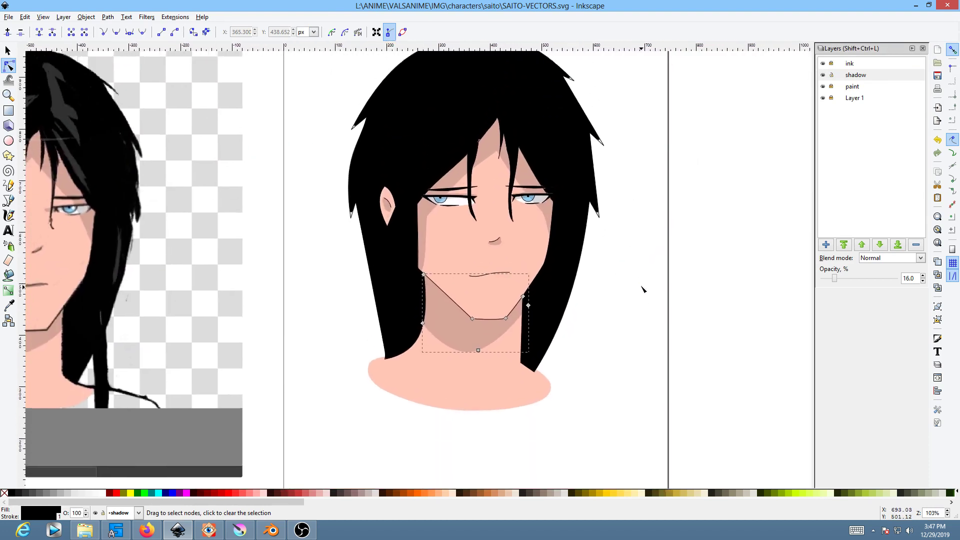
pyautogui.keyDown('ctrl'); pyautogui.scroll(-1, 639, 315); pyautogui.keyUp('ctrl')
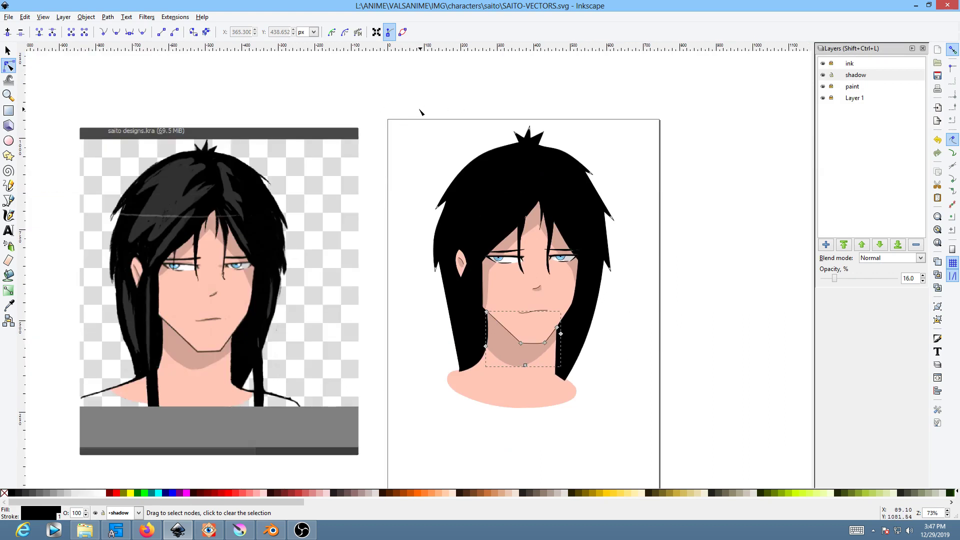
pyautogui.moveTo(395, 102); pyautogui.dragTo(676, 459)
pyautogui.press('s')
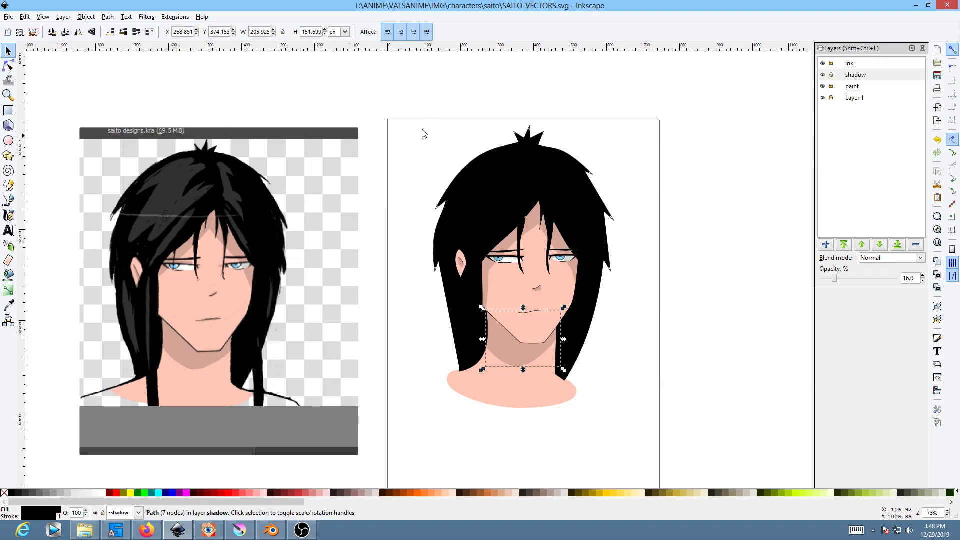
pyautogui.moveTo(411, 97)
pyautogui.mouseDown()
pyautogui.moveTo(661, 475)
pyautogui.moveTo(674, 475)
pyautogui.mouseUp()
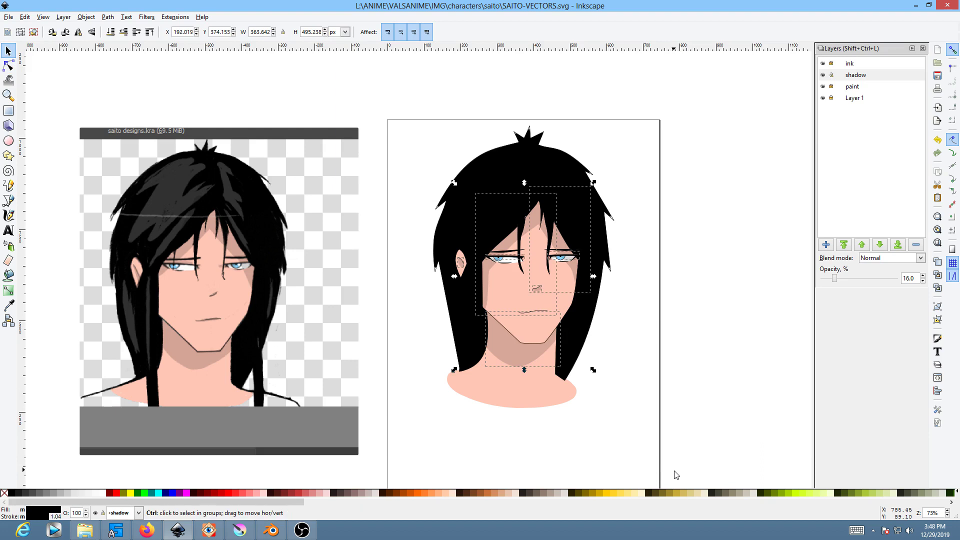
pyautogui.moveTo(392, 90); pyautogui.dragTo(666, 305)
pyautogui.scroll(10, 666, 305)
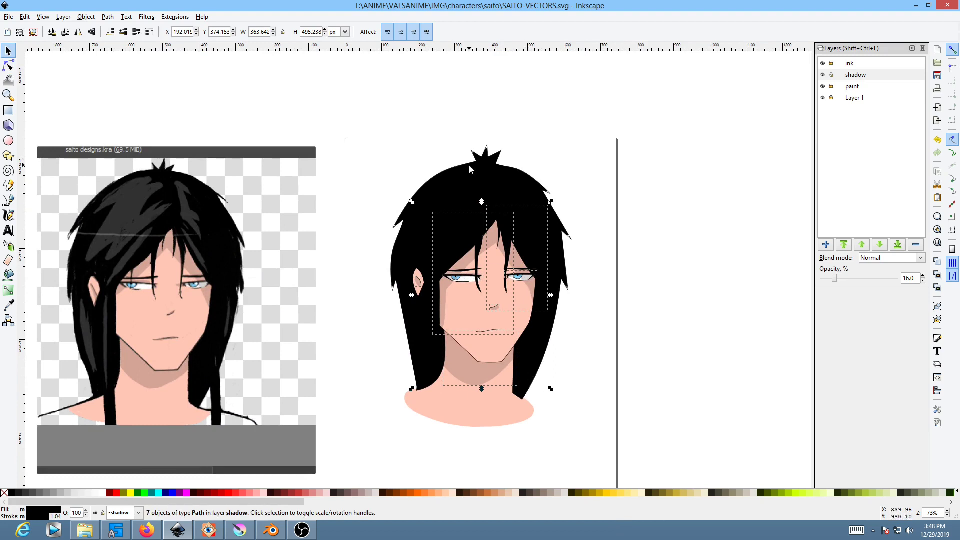
# - Switch to Krita, delete Vector Layer 1 from saito designs.kra and return to Inkscape
pyautogui.click(240, 530)
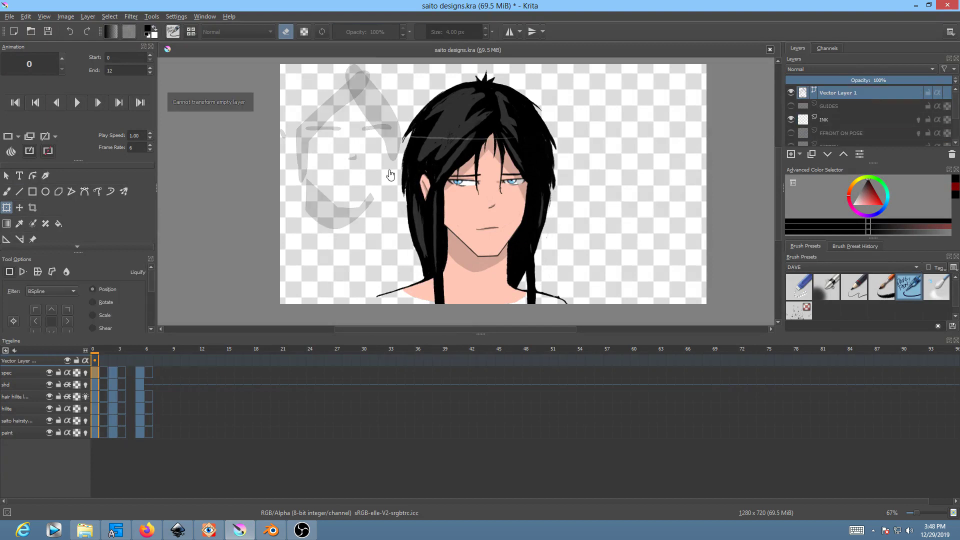
pyautogui.click(953, 154)
pyautogui.hotkey('alt', 'Tab')
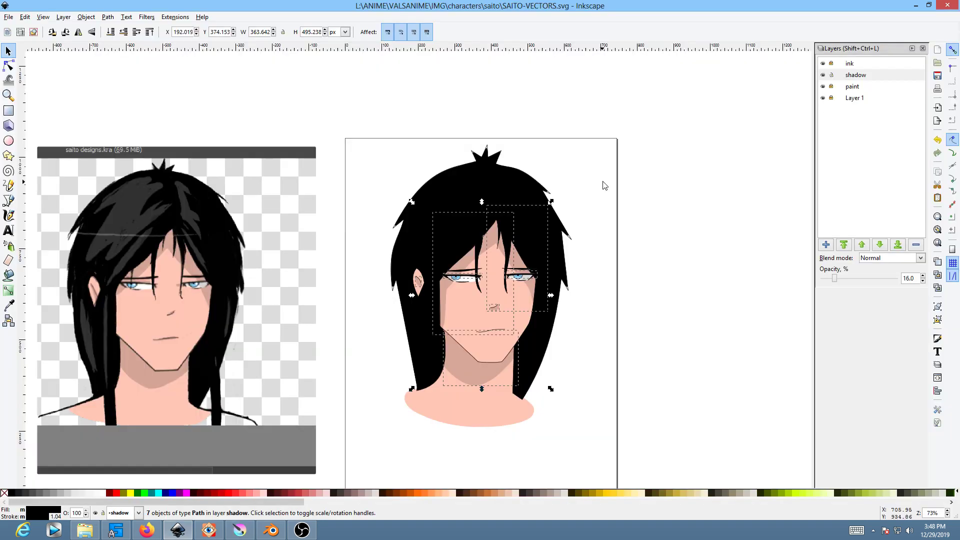
# - Hide the ink and shadow layers to view the paint beneath, and show both layers again
pyautogui.click(824, 63)
pyautogui.click(824, 75)
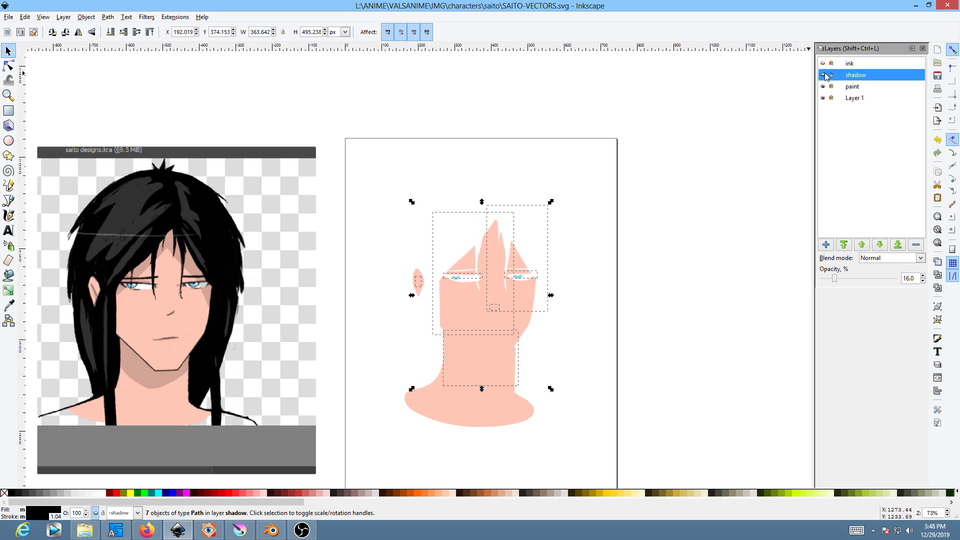
pyautogui.click(823, 64)
pyautogui.click(824, 76)
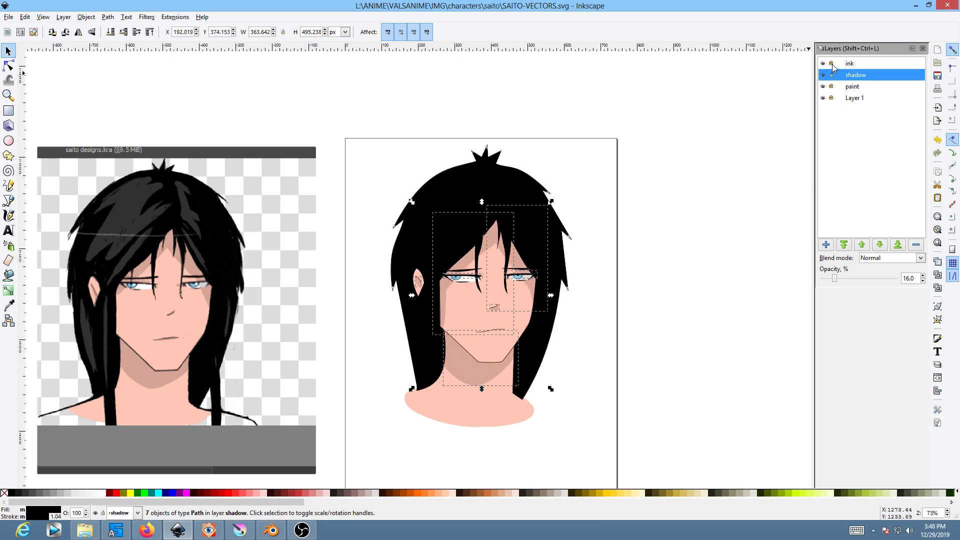
# - Unlock all four layers, copy the entire vector head and paste it into the Krita document
pyautogui.moveTo(332, 100); pyautogui.dragTo(712, 485)
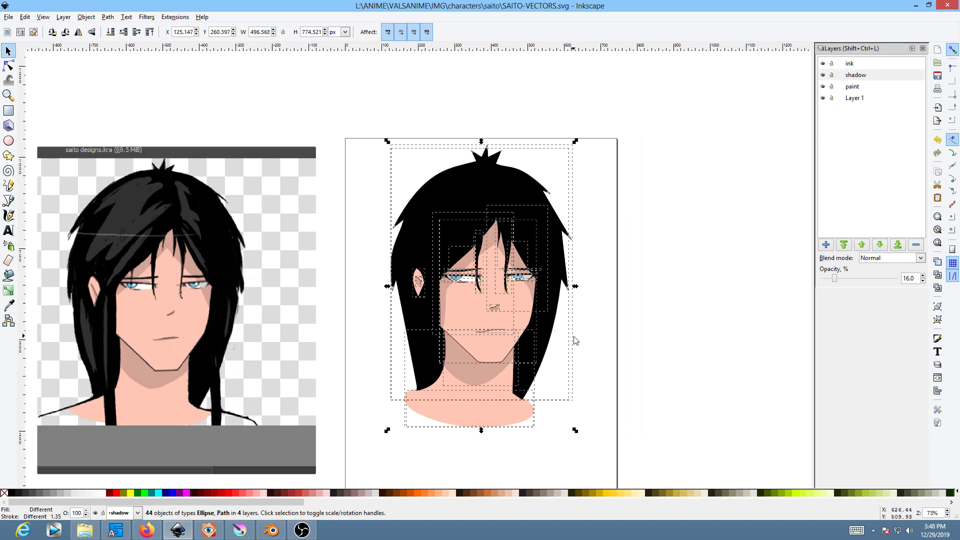
pyautogui.click(240, 530)
pyautogui.hotkey('ctrl', 'v')
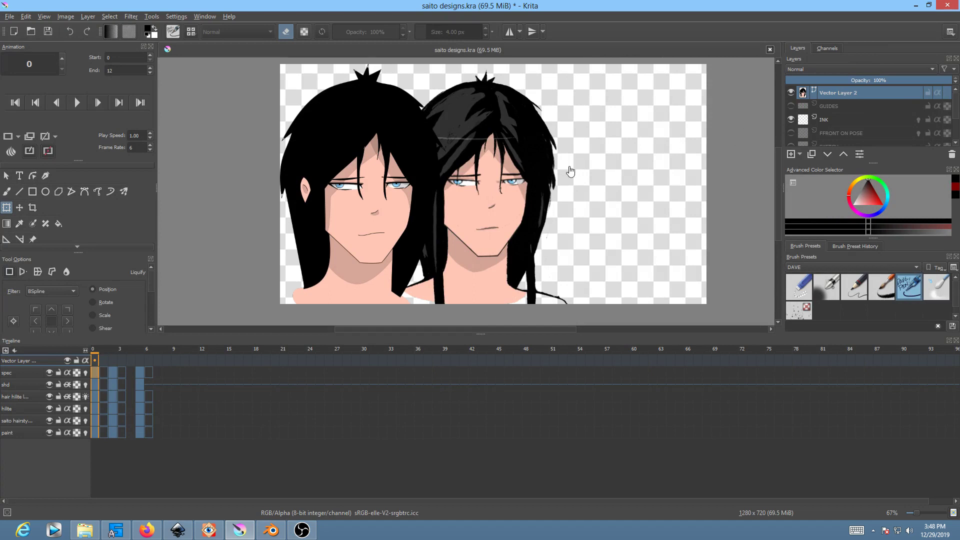
# - Scale the pasted head down to under half its size, move it to the canvas's right half and apply the transform
pyautogui.click(419, 230)
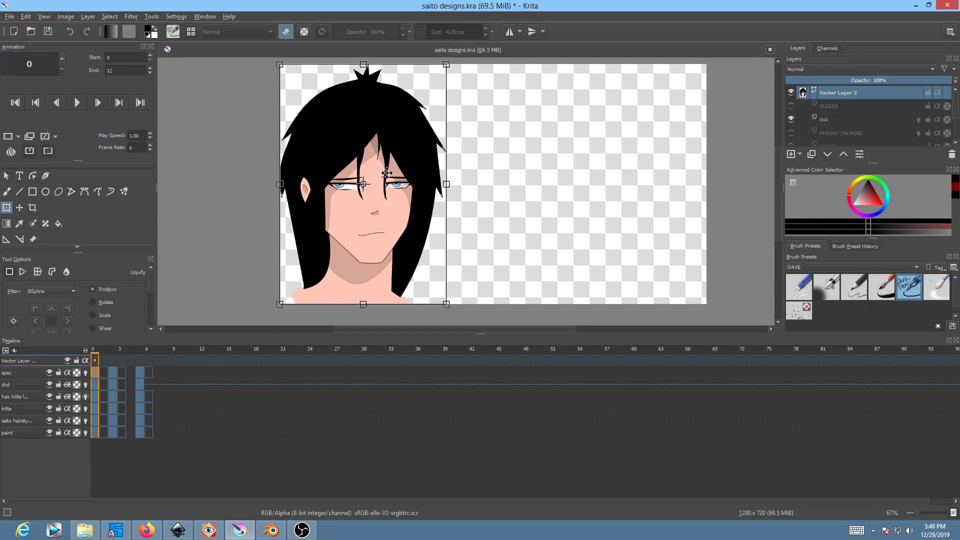
pyautogui.keyDown('ctrl'); pyautogui.scroll(2, 387, 173); pyautogui.keyUp('ctrl')
pyautogui.moveTo(514, 197); pyautogui.dragTo(486, 202)
pyautogui.keyDown('ctrl'); pyautogui.scroll(-2, 486, 205); pyautogui.keyUp('ctrl')
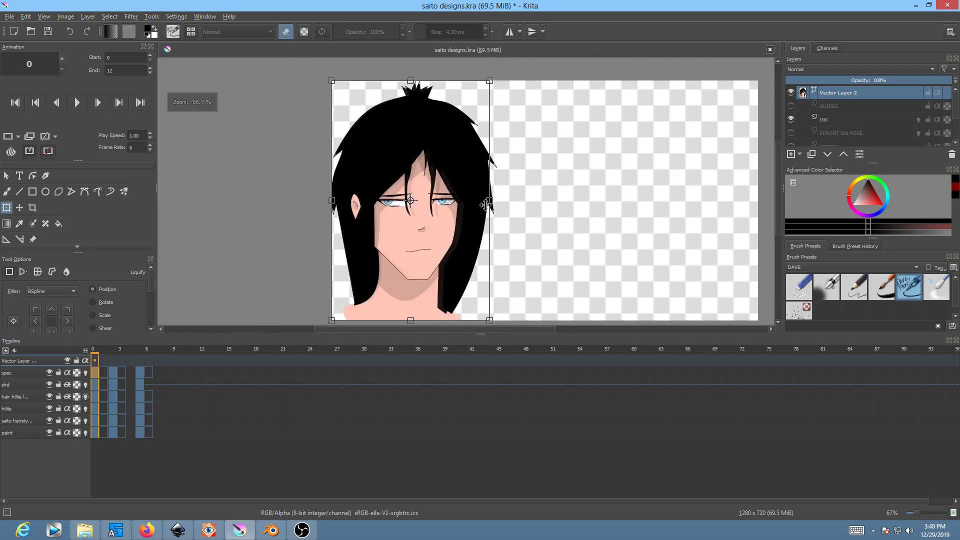
pyautogui.moveTo(492, 78); pyautogui.dragTo(405, 211)
pyautogui.moveTo(377, 293); pyautogui.dragTo(601, 194)
pyautogui.press('Return')
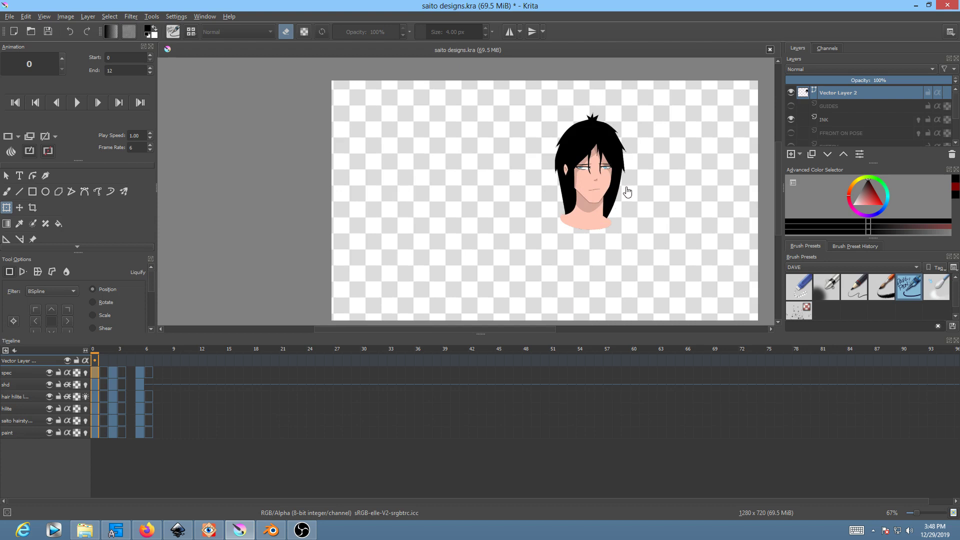
# - Examine the scaled head's quality up close in Krita, return to Inkscape and clear the selection
pyautogui.keyDown('ctrl'); pyautogui.scroll(5, 611, 163); pyautogui.keyUp('ctrl')
pyautogui.keyDown('ctrl'); pyautogui.scroll(-1, 614, 159); pyautogui.keyUp('ctrl')
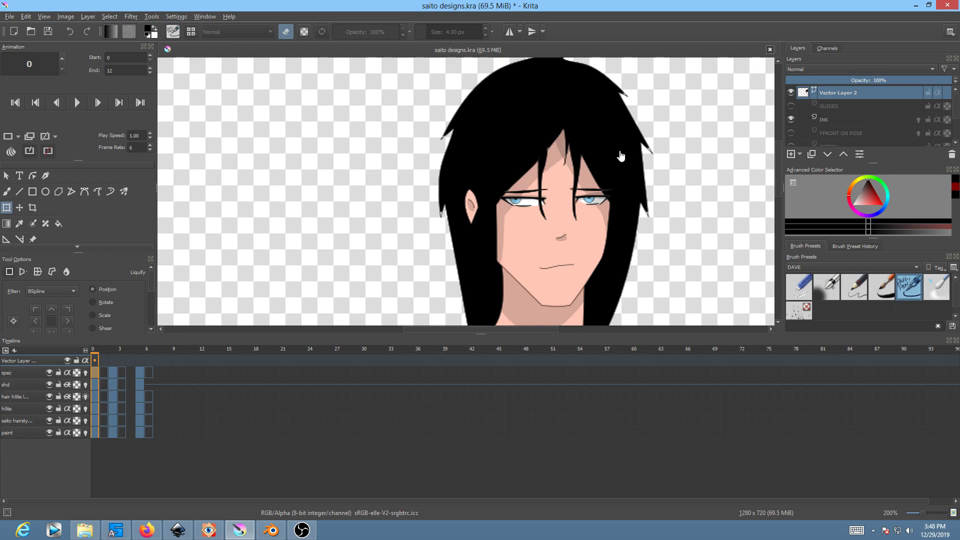
pyautogui.keyDown('ctrl'); pyautogui.scroll(-4, 620, 156); pyautogui.keyUp('ctrl')
pyautogui.keyDown('ctrl'); pyautogui.scroll(3, 620, 155); pyautogui.keyUp('ctrl')
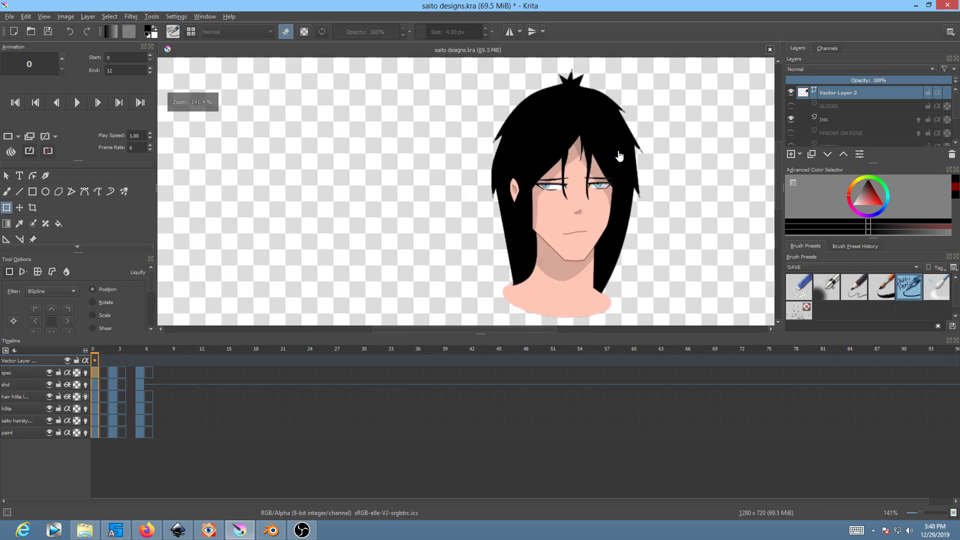
pyautogui.hotkey('alt', 'Tab')
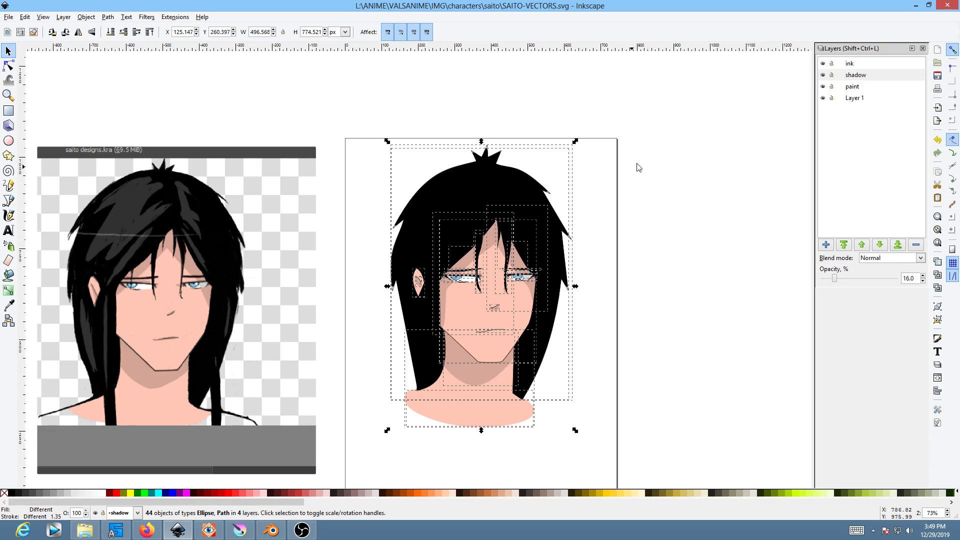
pyautogui.click(650, 153)
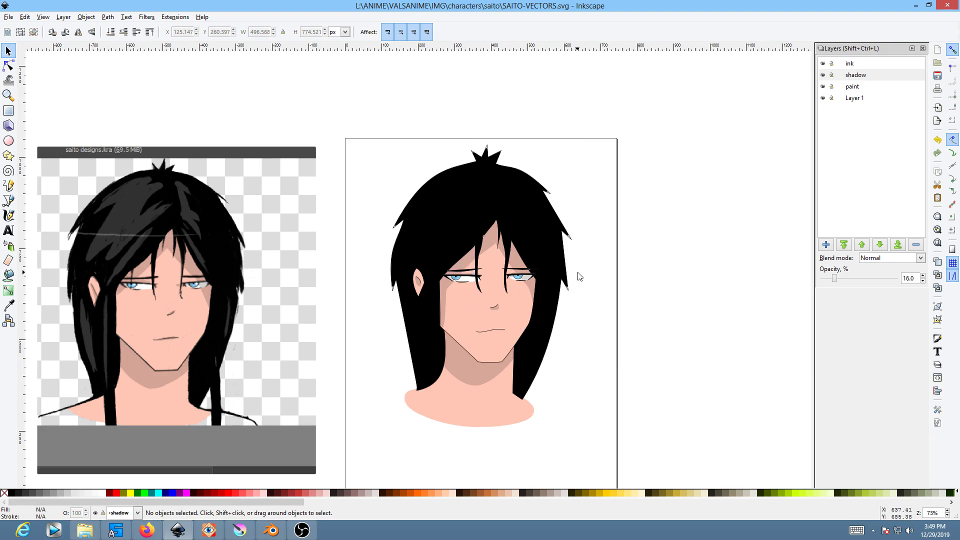
# - Switch to Krita, reopen the transform on the pasted head and apply it without adjustments
pyautogui.hotkey('alt', 'Tab')
pyautogui.click(565, 202)
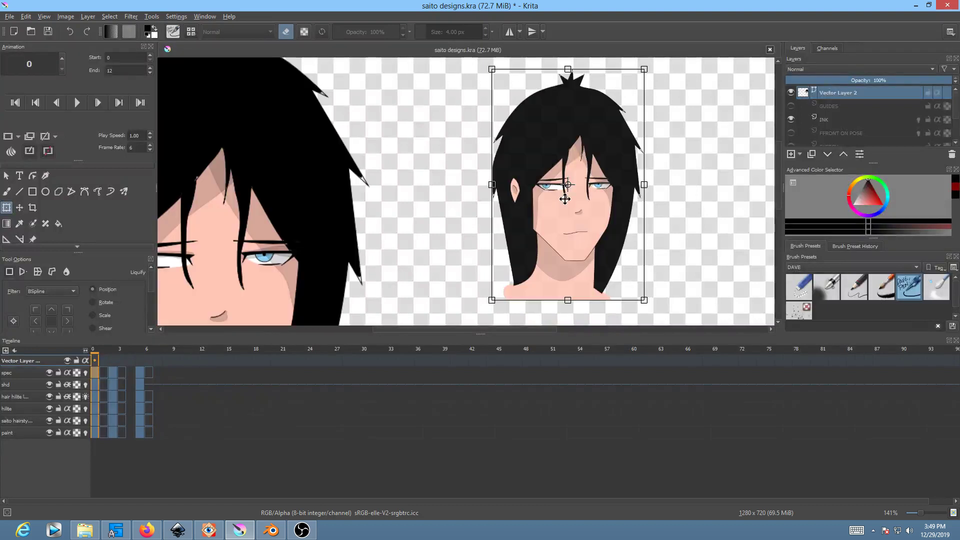
pyautogui.scroll(-3, 544, 184)
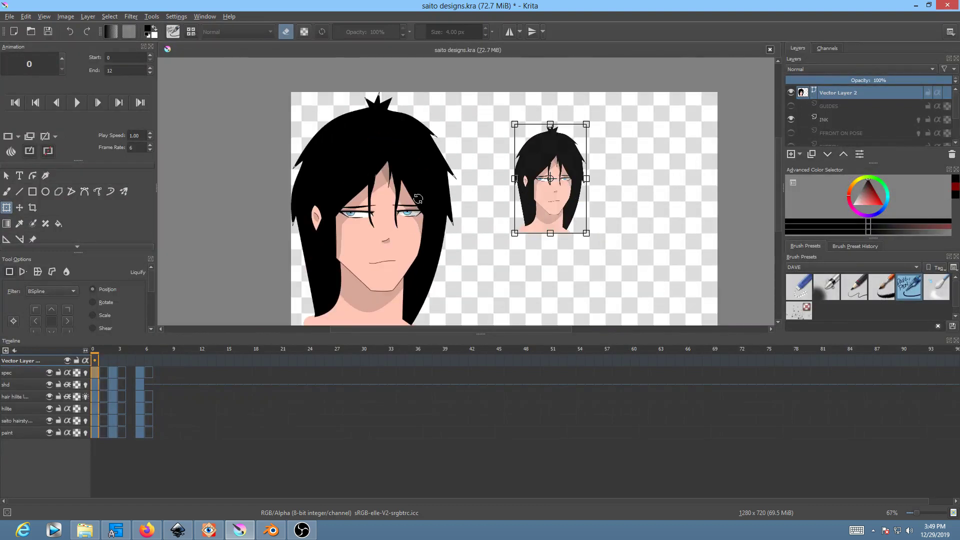
pyautogui.press('Return')
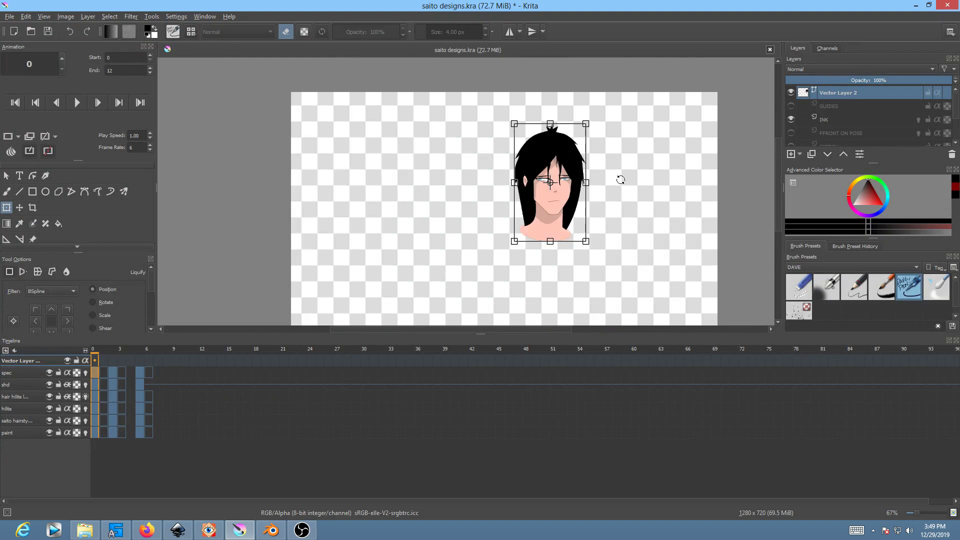
pyautogui.click(841, 110)
pyautogui.click(845, 94)
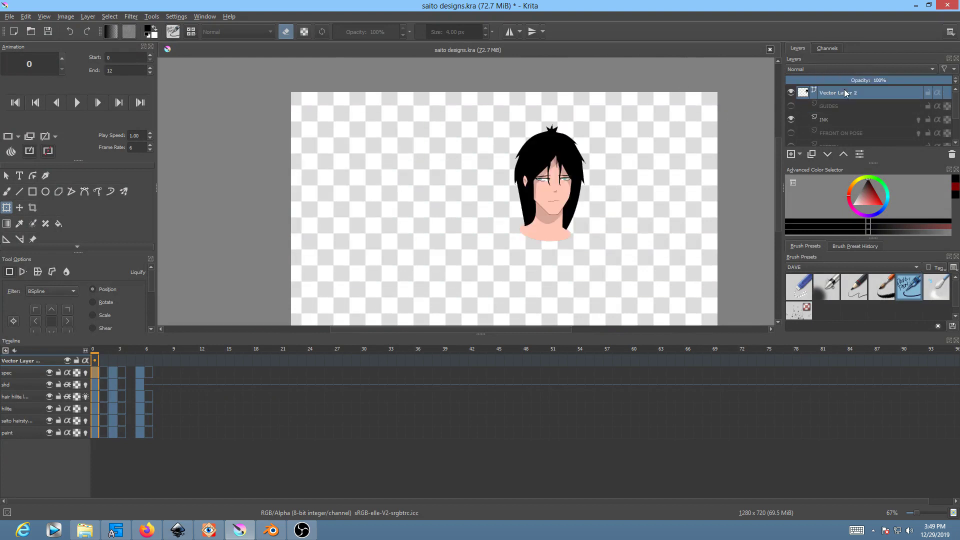
# - Enlarge the pasted head with a free transform and shift it slightly toward the canvas centre
pyautogui.click(394, 215)
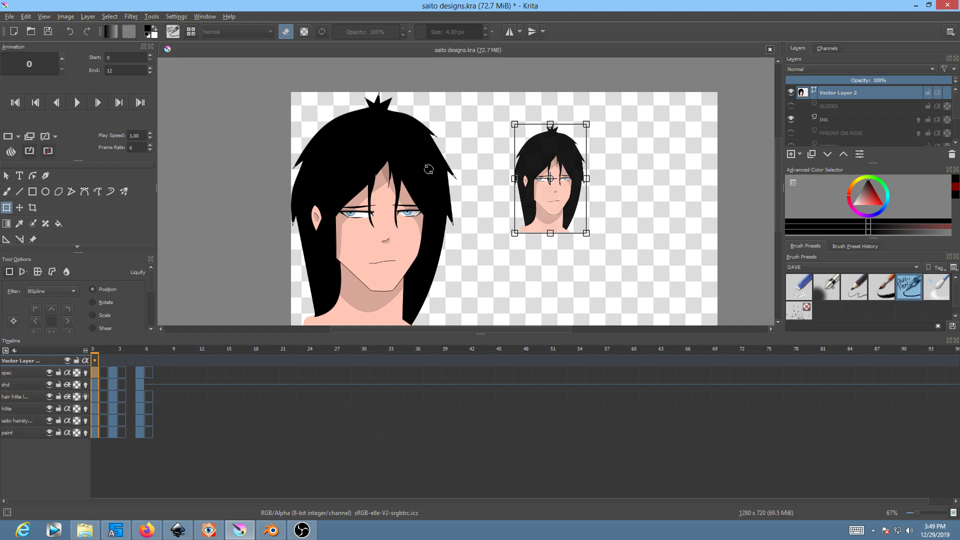
pyautogui.moveTo(587, 233); pyautogui.dragTo(647, 280)
pyautogui.moveTo(584, 220); pyautogui.dragTo(552, 212)
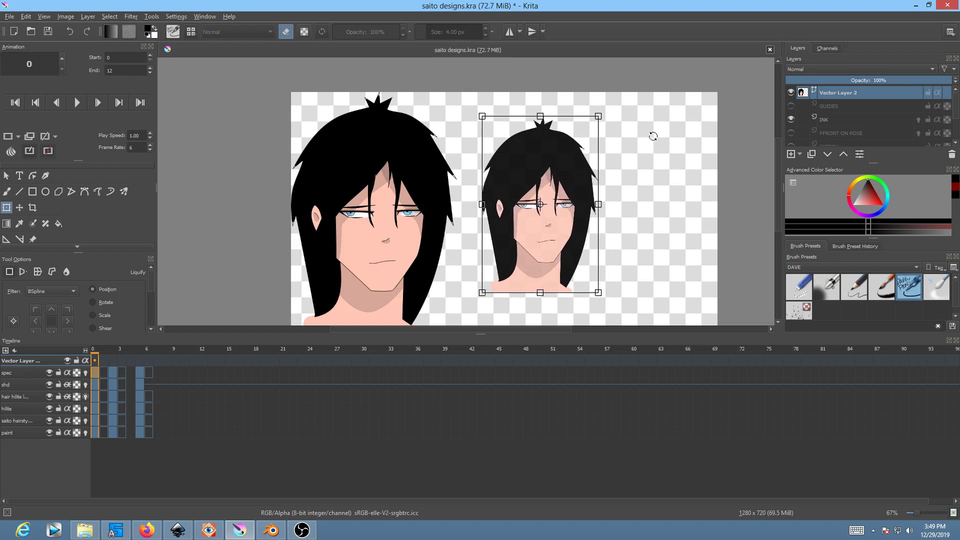
# - Hide and show Vector Layer 2 to compare the canvas, and select the layer's first frame in the timeline
pyautogui.click(791, 94)
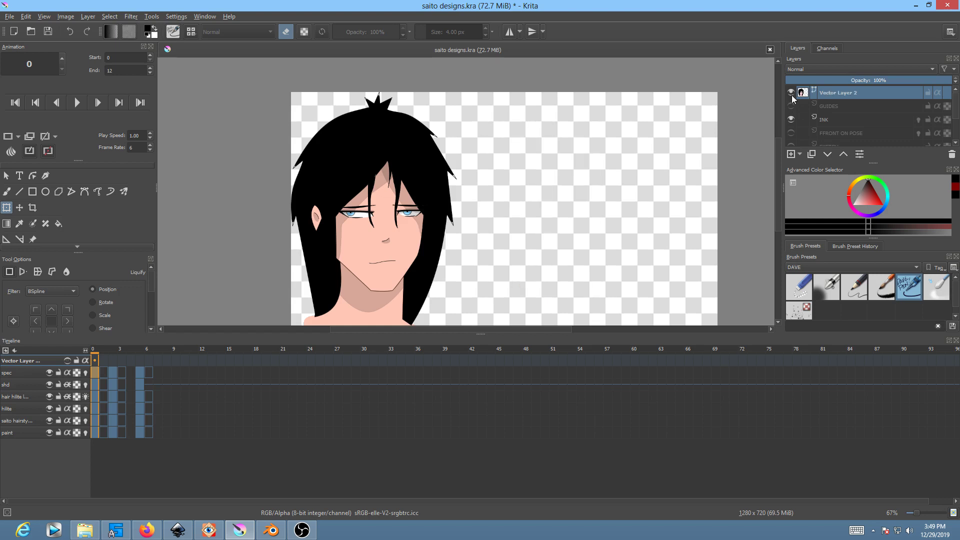
pyautogui.click(791, 94)
pyautogui.click(95, 360)
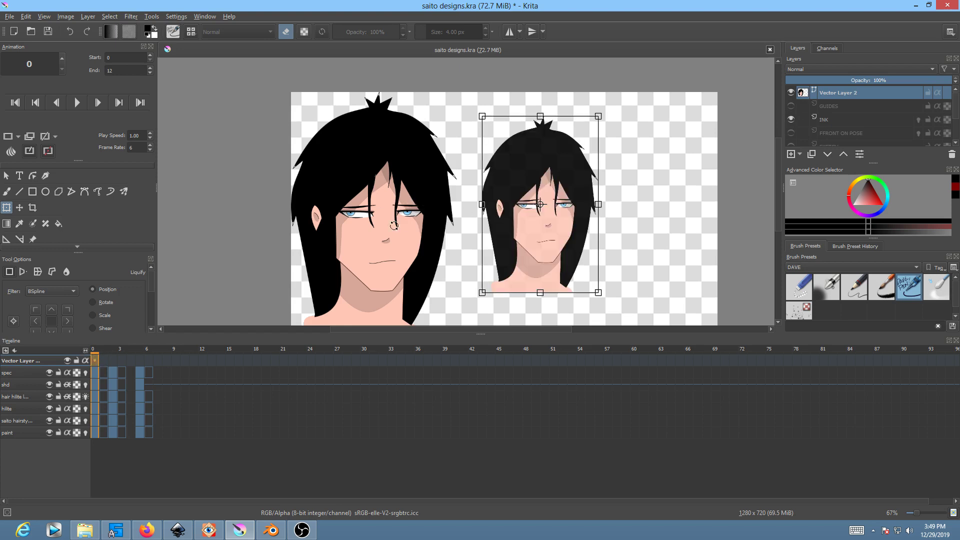
# - Try Liquify mode on the head, return to free transform, and stretch the head horizontally before undoing the stretch
pyautogui.click(66, 272)
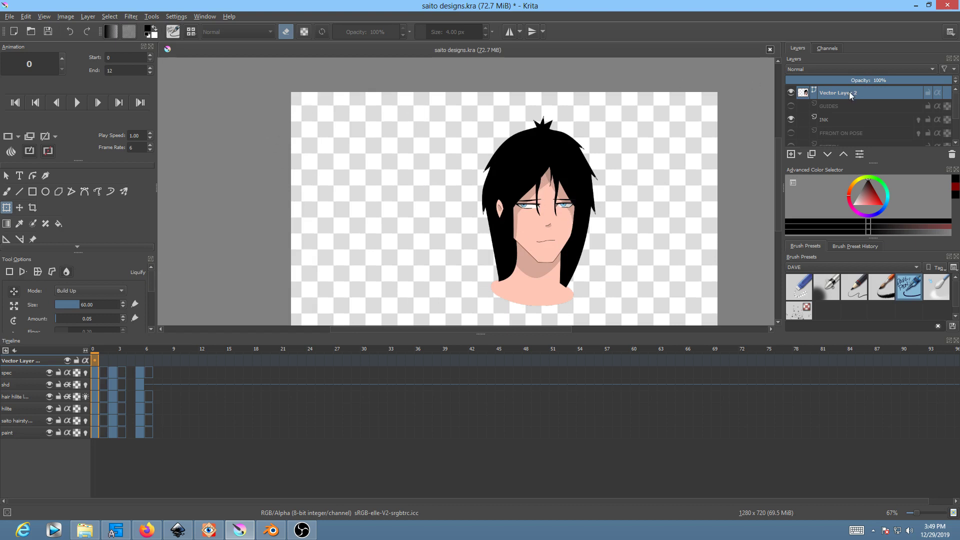
pyautogui.click(529, 185)
pyautogui.click(9, 271)
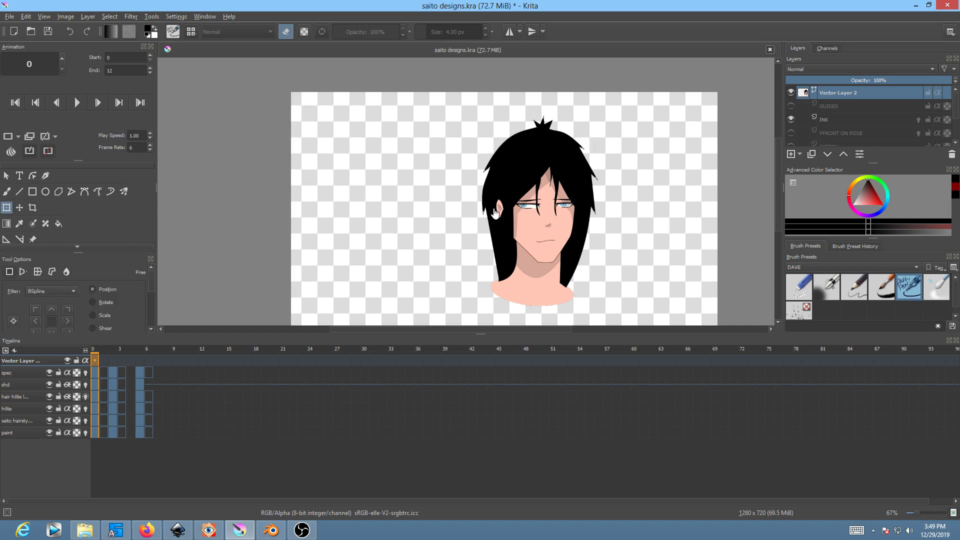
pyautogui.moveTo(599, 204); pyautogui.dragTo(631, 204)
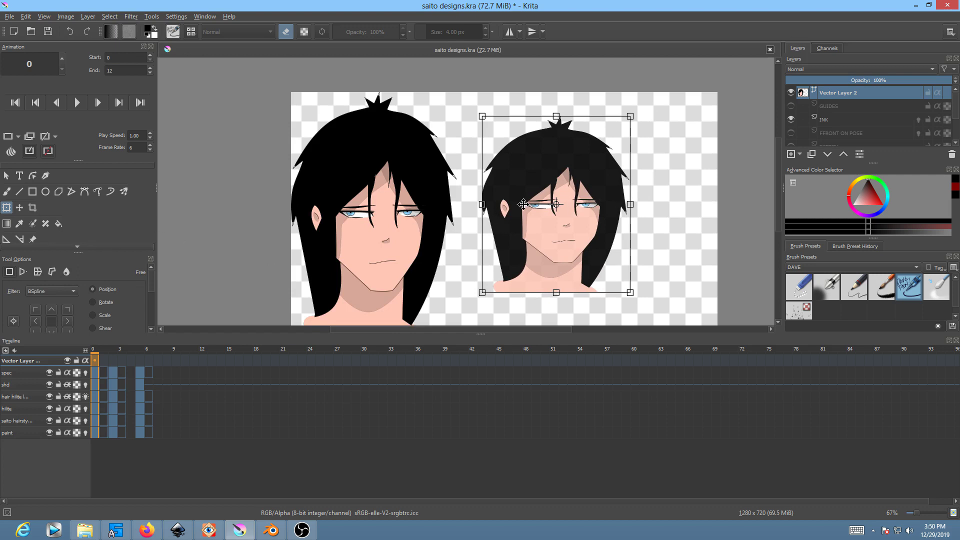
pyautogui.hotkey('ctrl', 'z')
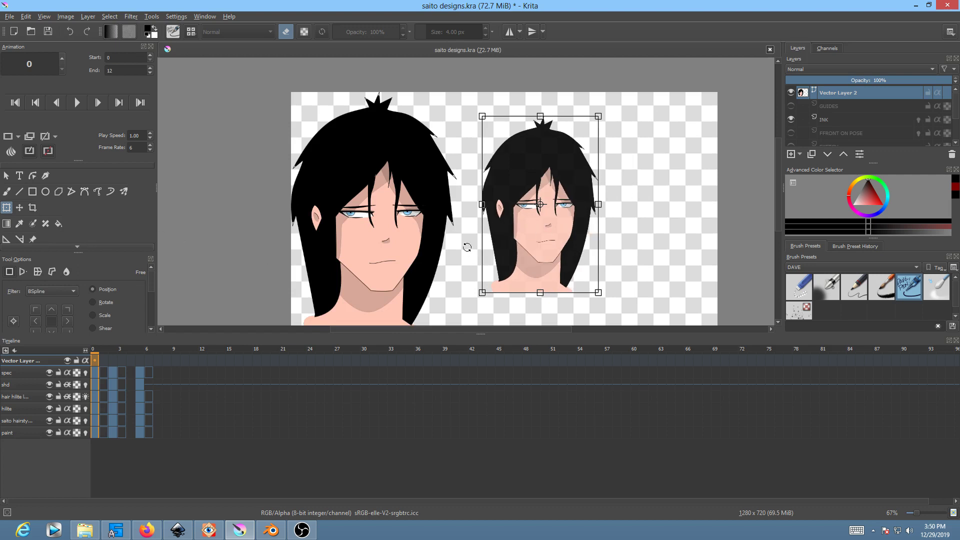
# - Nudge the pasted head slightly downward and hide Vector Layer 2
pyautogui.moveTo(552, 207); pyautogui.dragTo(550, 213)
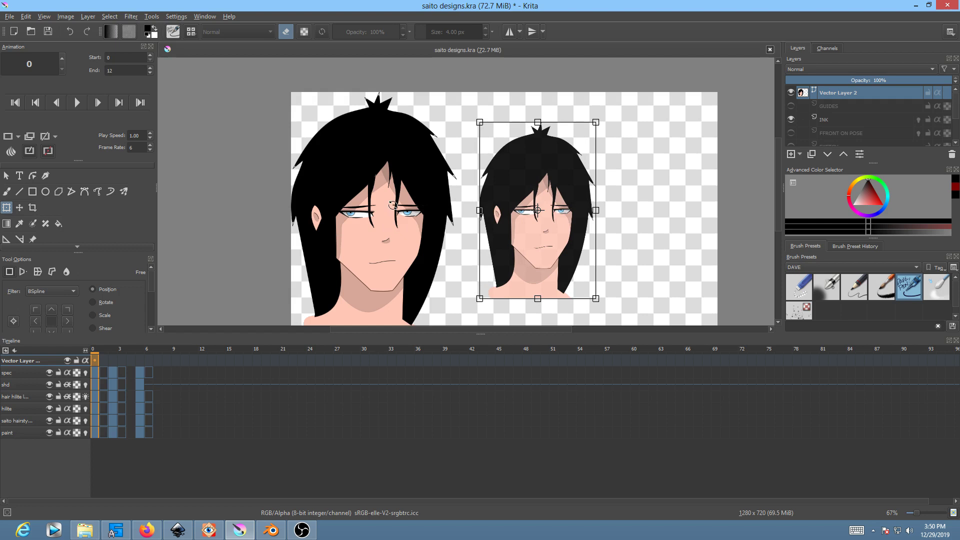
pyautogui.click(791, 94)
pyautogui.click(792, 93)
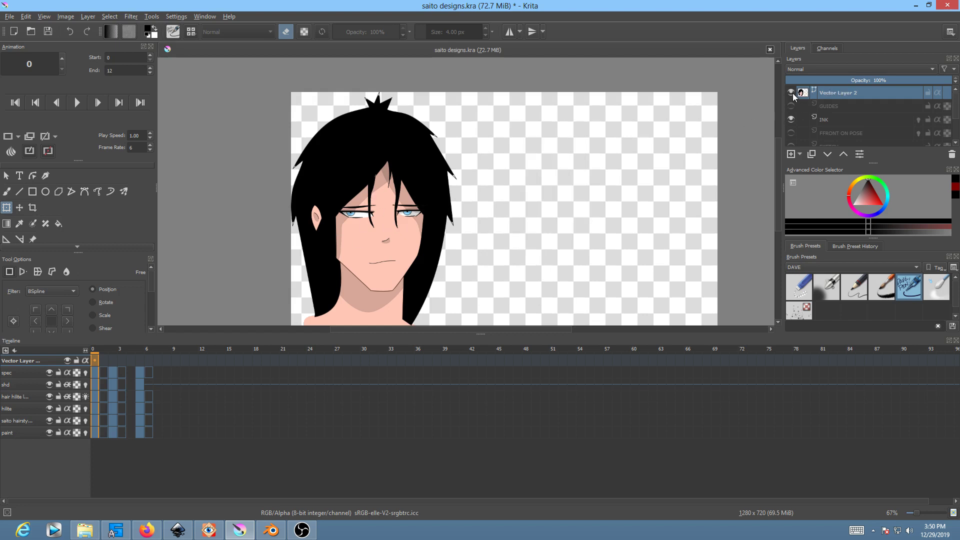
pyautogui.click(791, 93)
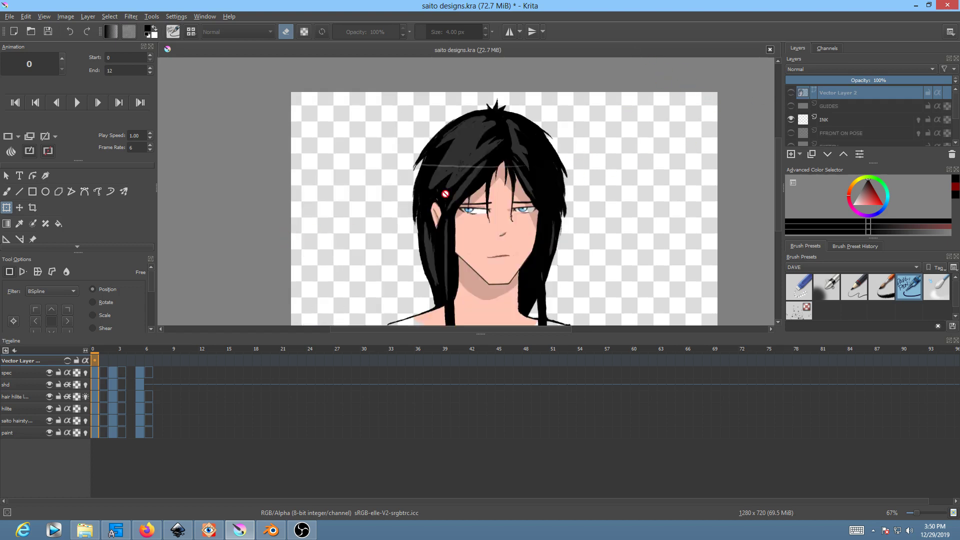
# - Show Vector Layer 2, shrink its head over the painted head's right side, and reselect the layer after switching to INK
pyautogui.click(792, 94)
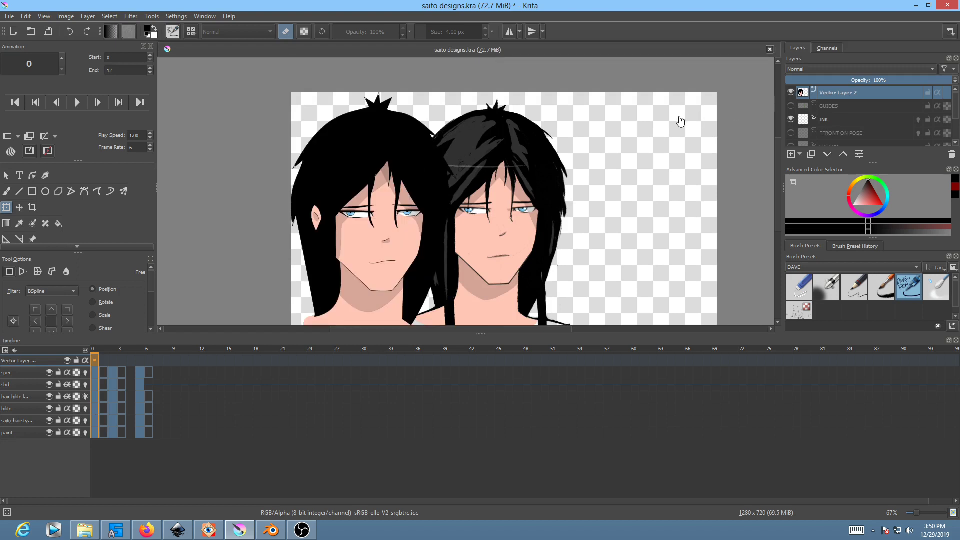
pyautogui.click(383, 227)
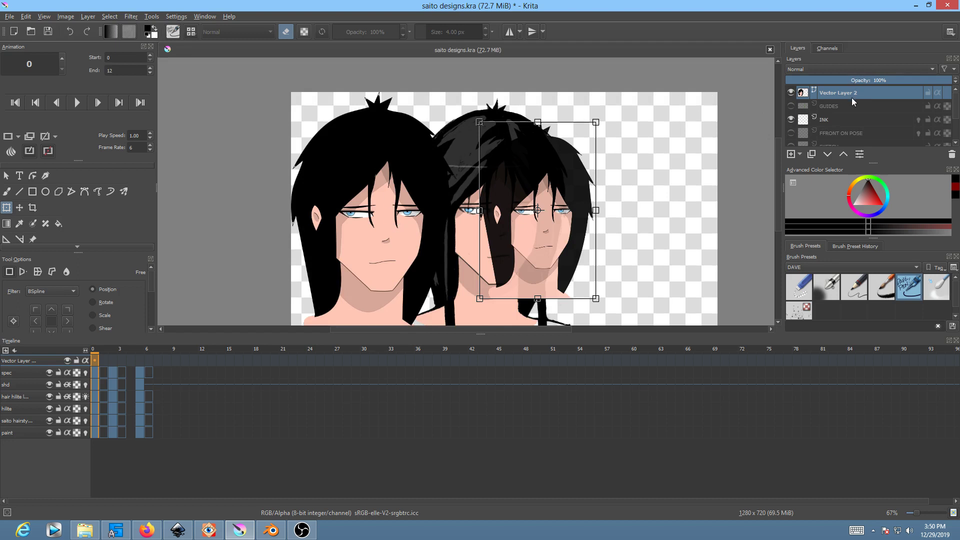
pyautogui.click(828, 120)
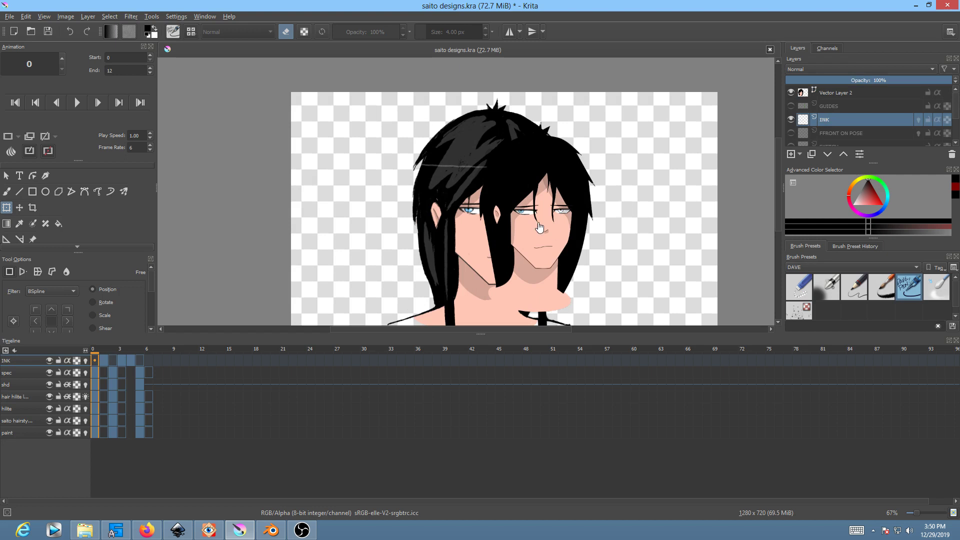
pyautogui.click(848, 92)
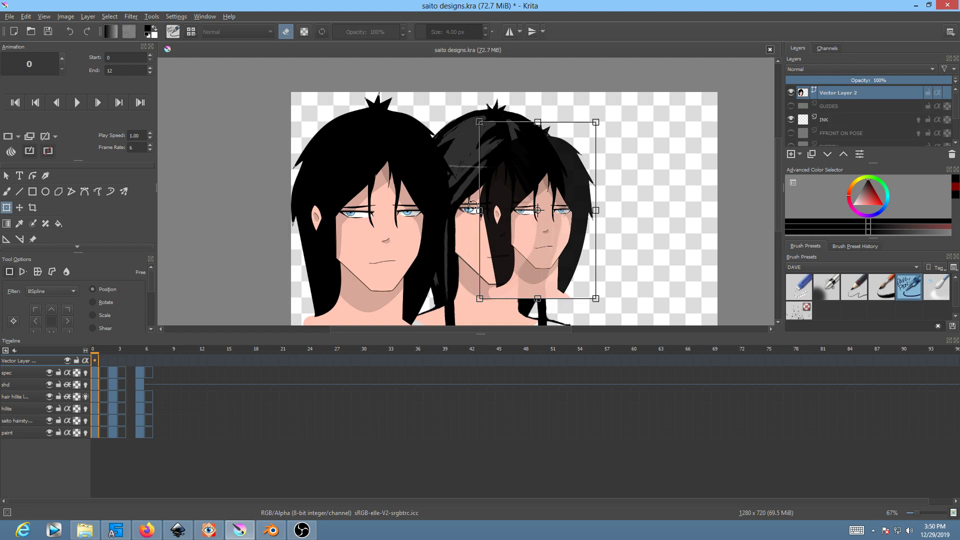
# - Stretch the vector head taller, apply the transform beside the painted head's right side, and save the document
pyautogui.moveTo(597, 121); pyautogui.dragTo(608, 65)
pyautogui.moveTo(559, 188); pyautogui.dragTo(601, 205)
pyautogui.scroll(7, 601, 205)
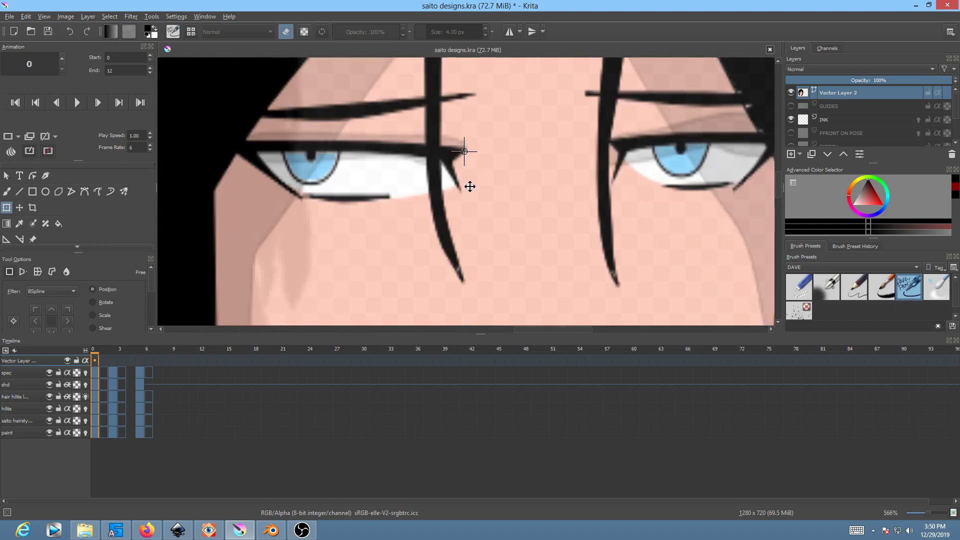
pyautogui.scroll(-7, 459, 176)
pyautogui.scroll(-1, 487, 175)
pyautogui.moveTo(465, 199); pyautogui.dragTo(514, 182)
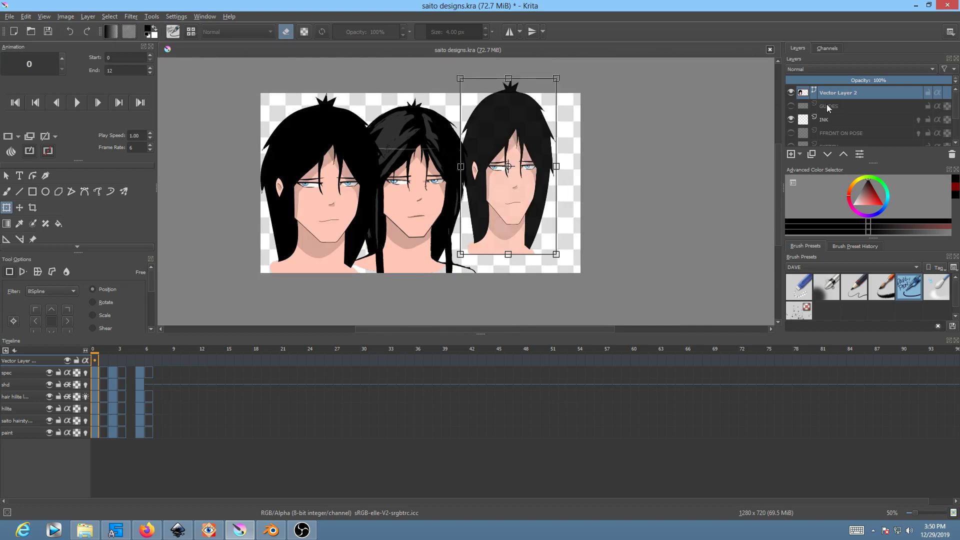
pyautogui.moveTo(520, 206); pyautogui.dragTo(534, 221)
pyautogui.press('Return')
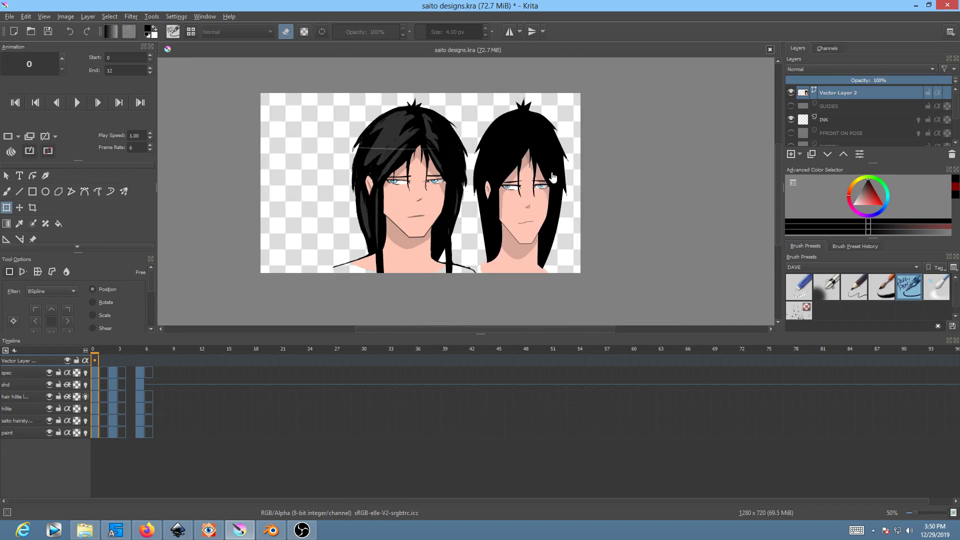
pyautogui.click(530, 193)
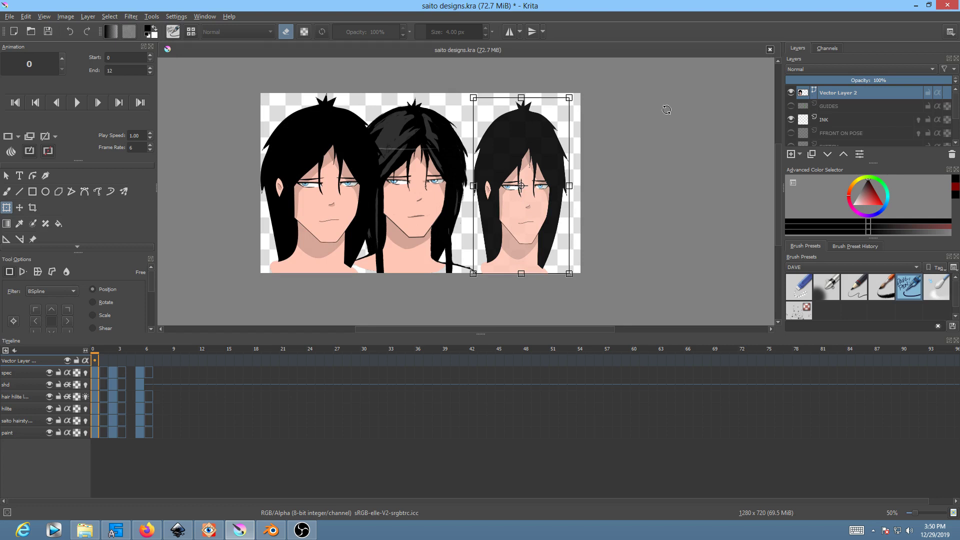
pyautogui.click(48, 31)
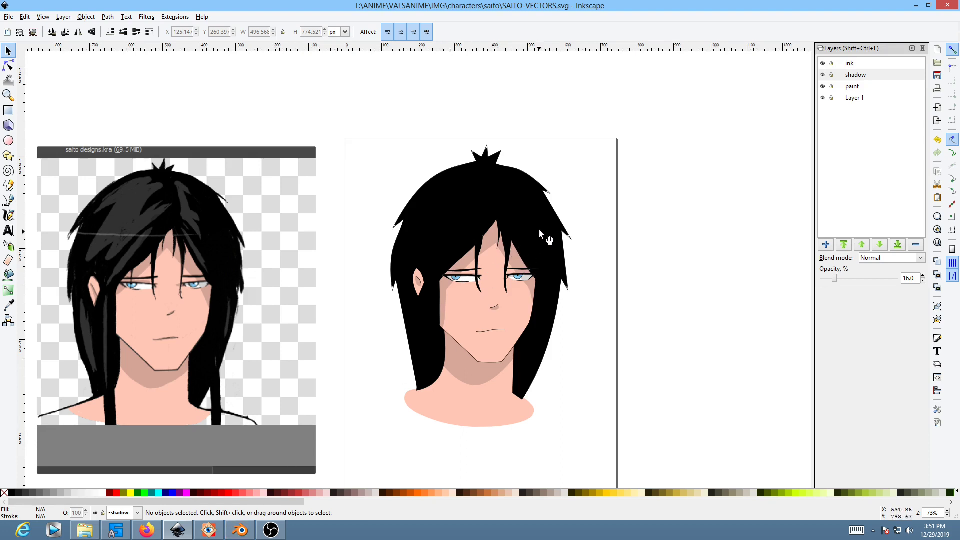
# - In Inkscape, examine the hair, eyes and outlines of the painted reference image and the vector head at close range
pyautogui.moveTo(351, 89)
pyautogui.mouseDown()
pyautogui.moveTo(359, 122)
pyautogui.moveTo(666, 483)
pyautogui.mouseUp()
pyautogui.keyDown('ctrl'); pyautogui.scroll(4, 148, 272); pyautogui.keyUp('ctrl')
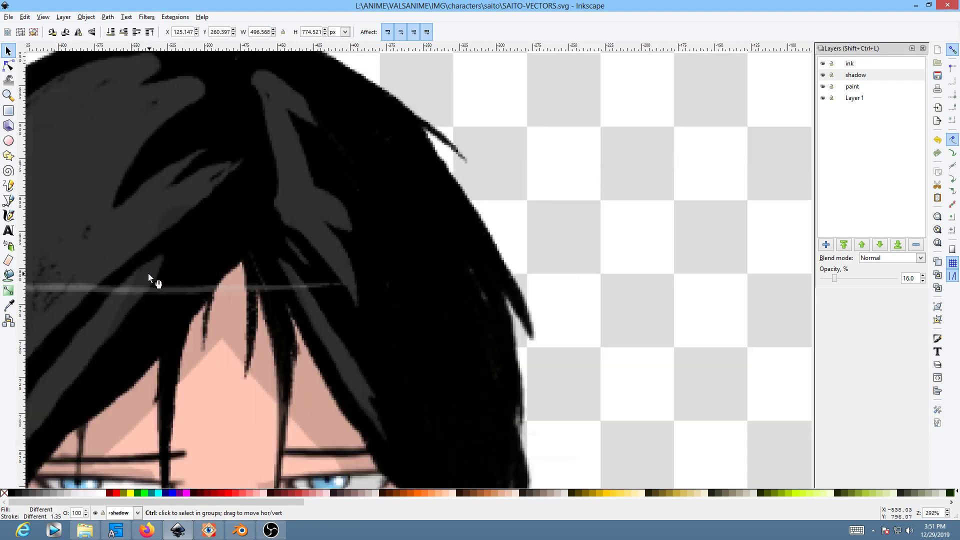
pyautogui.keyDown('ctrl'); pyautogui.scroll(-4, 184, 287); pyautogui.keyUp('ctrl')
pyautogui.keyDown('ctrl'); pyautogui.scroll(-1, 369, 230); pyautogui.keyUp('ctrl')
pyautogui.keyDown('ctrl'); pyautogui.scroll(4, 350, 242); pyautogui.keyUp('ctrl')
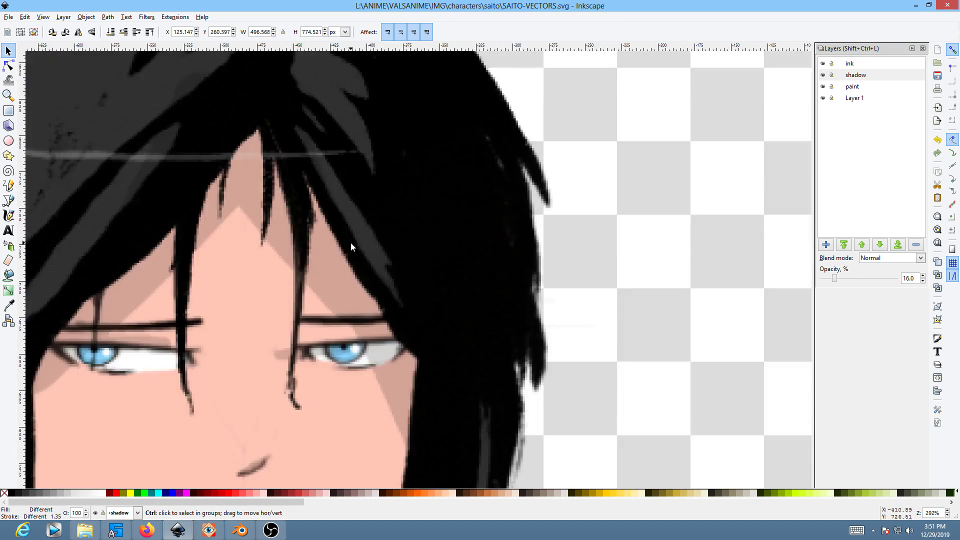
pyautogui.keyDown('ctrl'); pyautogui.scroll(-2, 350, 244); pyautogui.keyUp('ctrl')
pyautogui.scroll(-2, 340, 350)
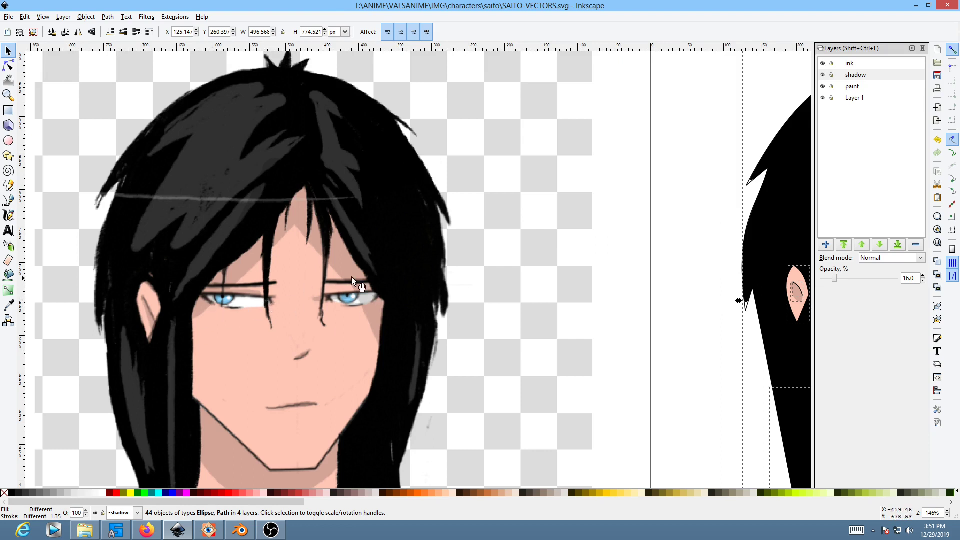
pyautogui.moveTo(536, 298); pyautogui.dragTo(490, 289, button='middle')
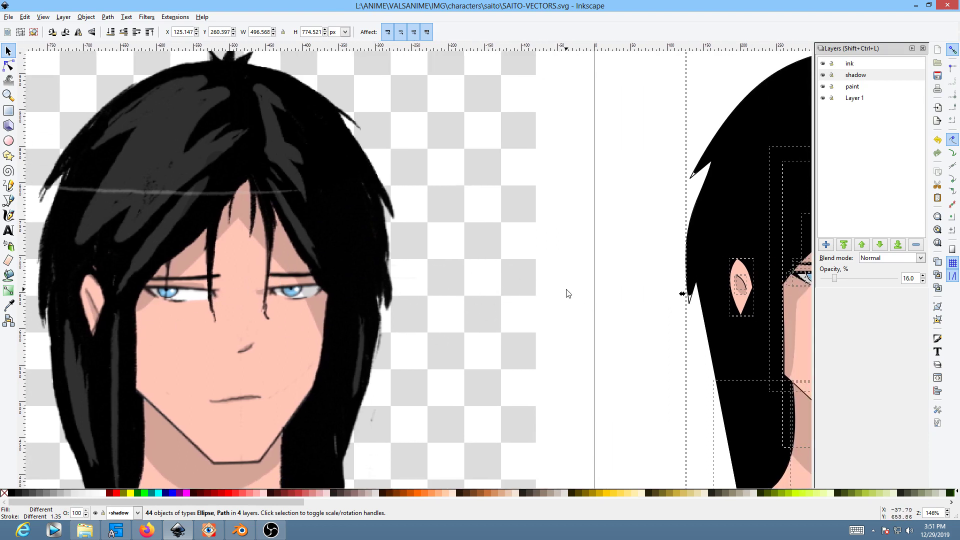
pyautogui.keyDown('ctrl'); pyautogui.scroll(2, 225, 330); pyautogui.keyUp('ctrl')
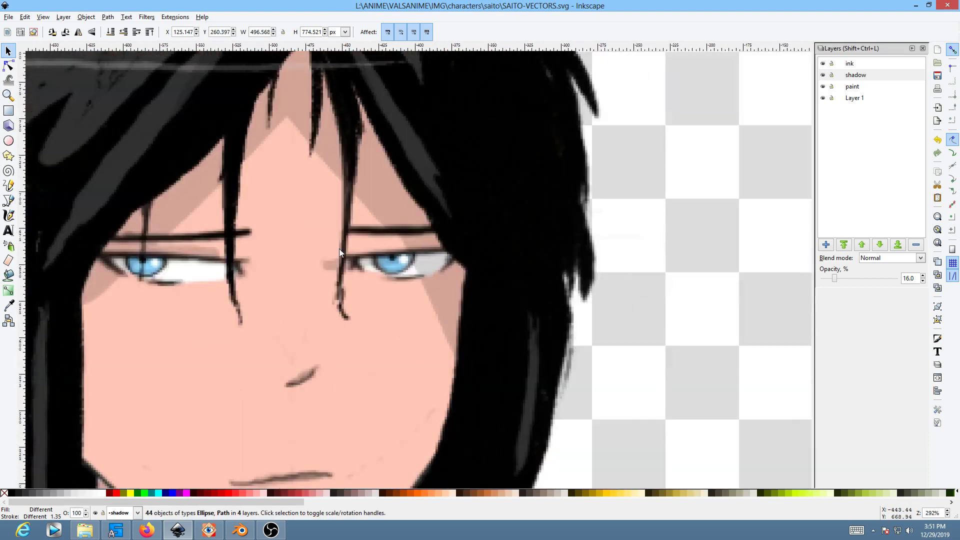
pyautogui.keyDown('ctrl'); pyautogui.scroll(-6, 386, 324); pyautogui.keyUp('ctrl')
pyautogui.keyDown('ctrl'); pyautogui.scroll(4, 537, 327); pyautogui.keyUp('ctrl')
pyautogui.click(765, 278)
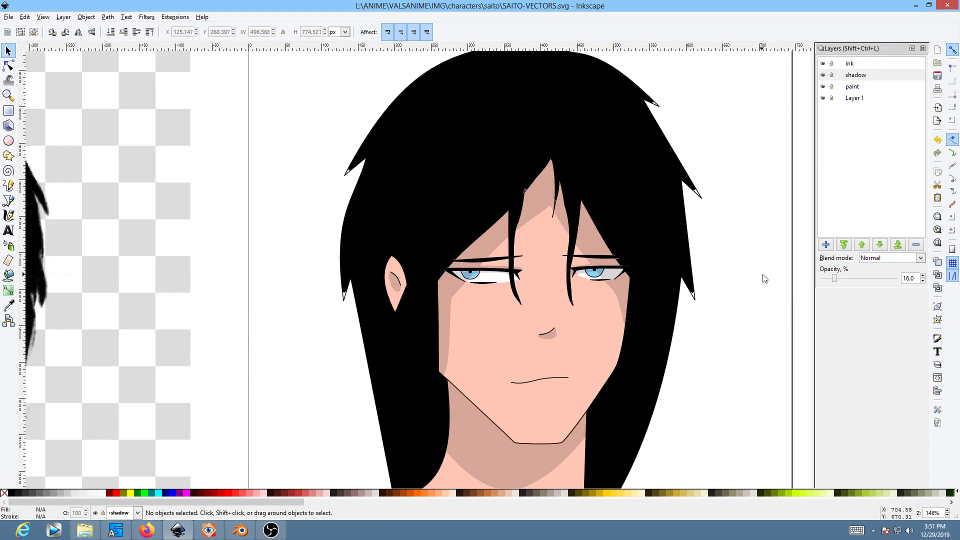
pyautogui.keyDown('ctrl'); pyautogui.scroll(-2, 700, 354); pyautogui.keyUp('ctrl')
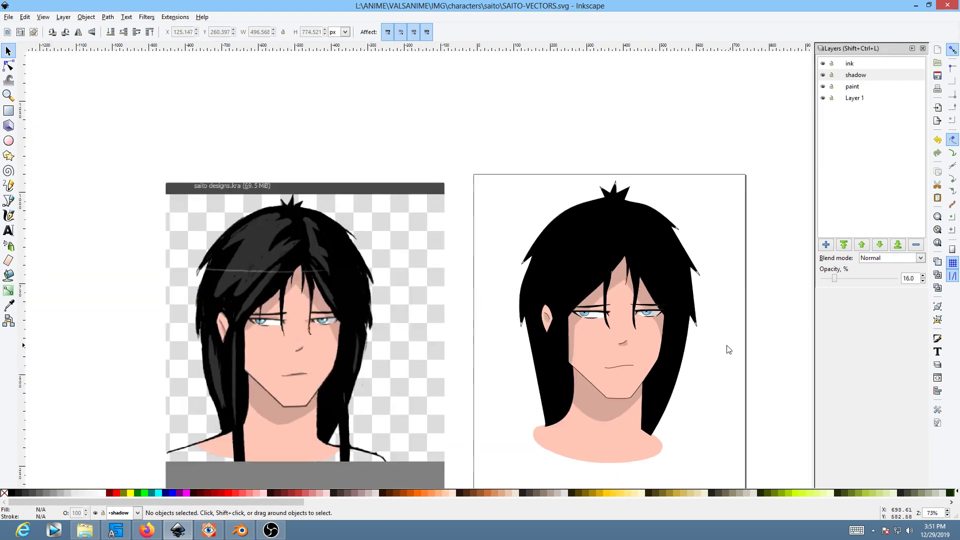
pyautogui.keyDown('ctrl'); pyautogui.scroll(1, 589, 329); pyautogui.keyUp('ctrl')
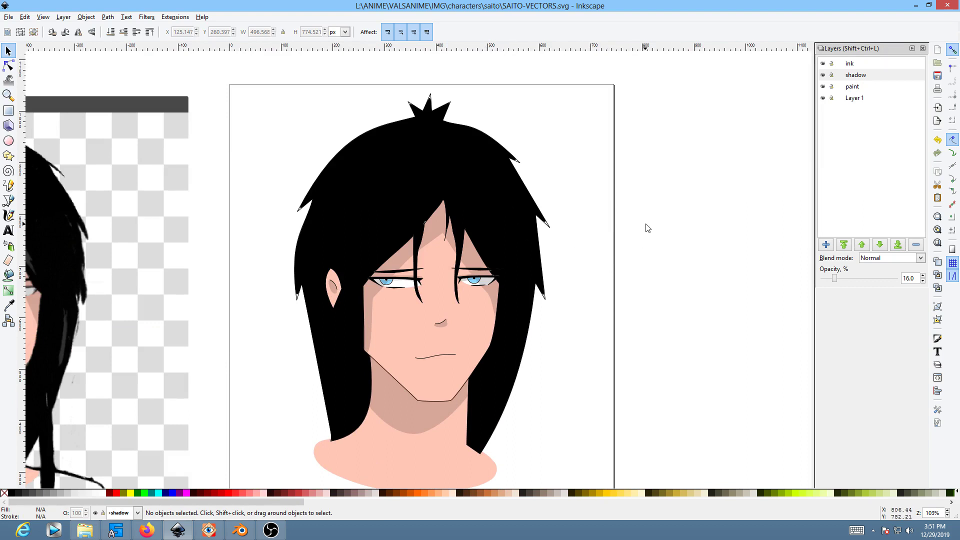
pyautogui.scroll(-1, 651, 230)
pyautogui.hscroll(-2, 656, 273)
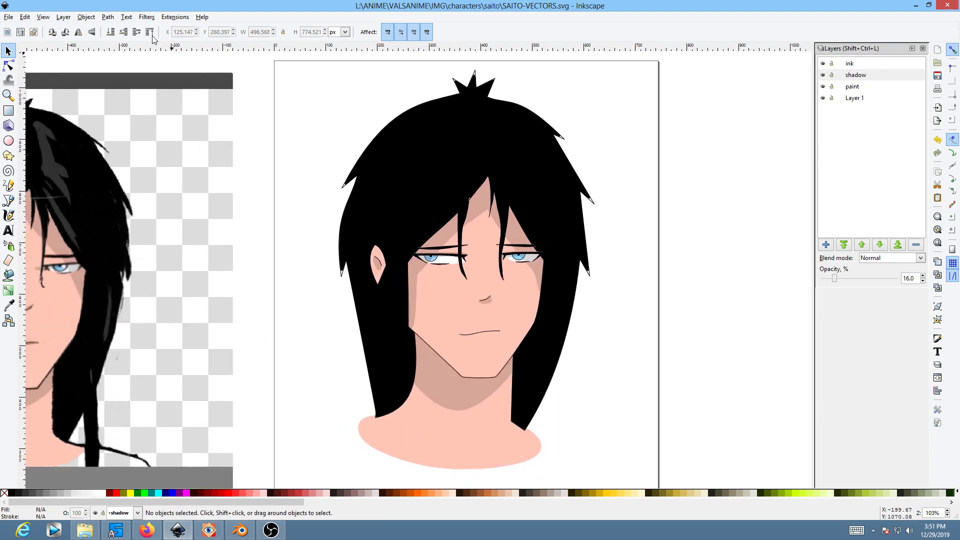
# - Open the bitmap export settings for the vector head and set the export area to the page
pyautogui.click(9, 16)
pyautogui.click(34, 72)
pyautogui.click(531, 318)
pyautogui.press('Escape')
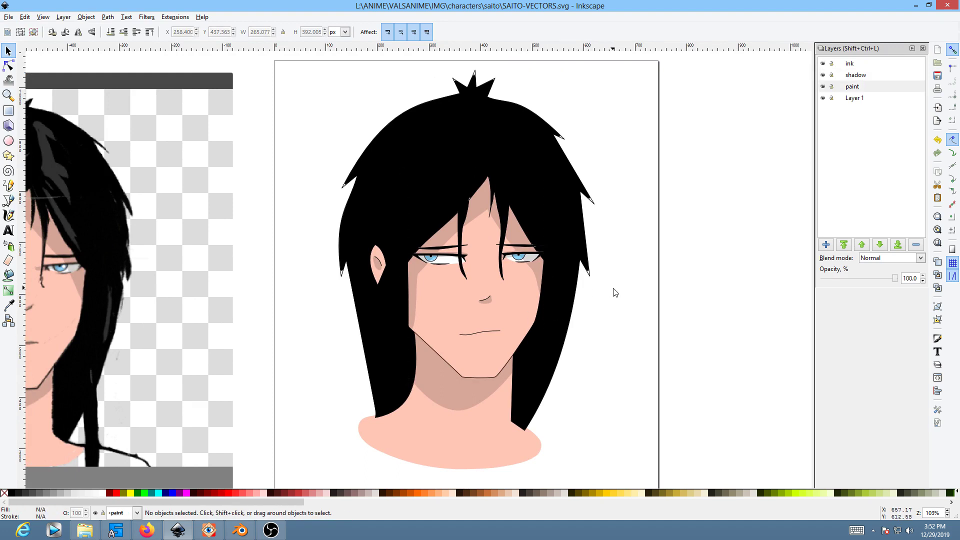
pyautogui.hotkey('shift', 'ctrl', 'e')
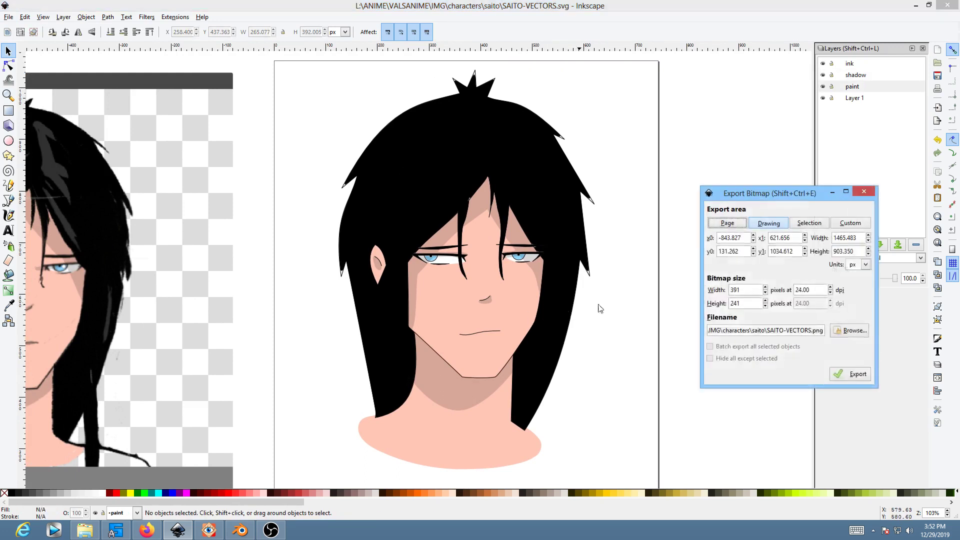
pyautogui.click(811, 330)
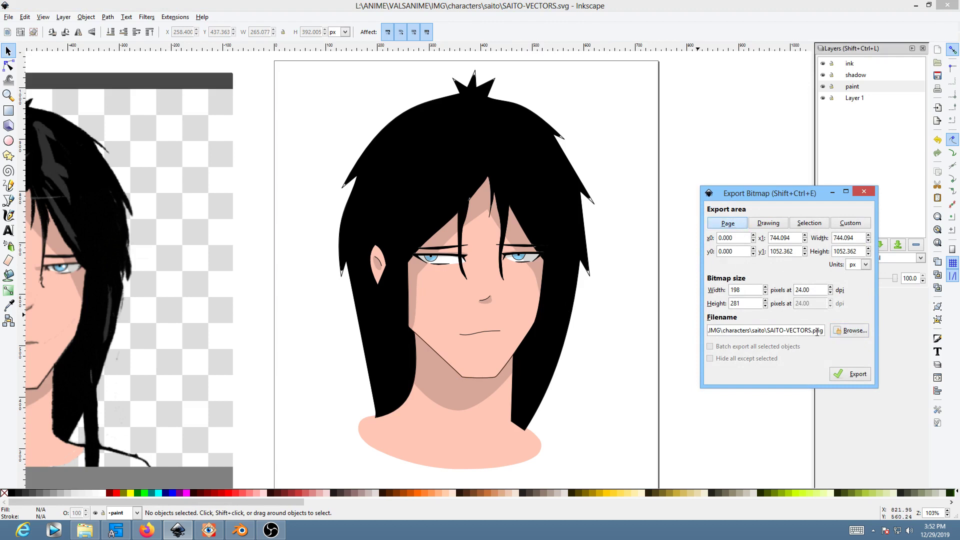
# - Change the export file name to SAITO-3-quarter in the character's saito folder
pyautogui.doubleClick(816, 330)
pyautogui.press('BackSpace')
pyautogui.press('BackSpace')
pyautogui.press('BackSpace')
pyautogui.press('BackSpace')
pyautogui.press('BackSpace')
pyautogui.press('BackSpace')
pyautogui.press('BackSpace')
pyautogui.press('BackSpace')
pyautogui.press('BackSpace')
pyautogui.write('3/4')
pyautogui.press('BackSpace')
pyautogui.press('BackSpace')
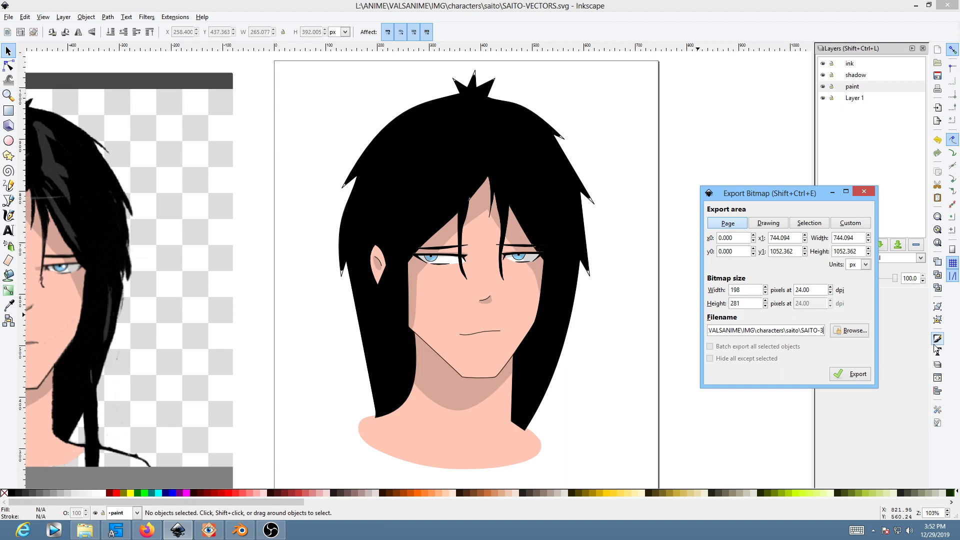
pyautogui.write('-quarter')
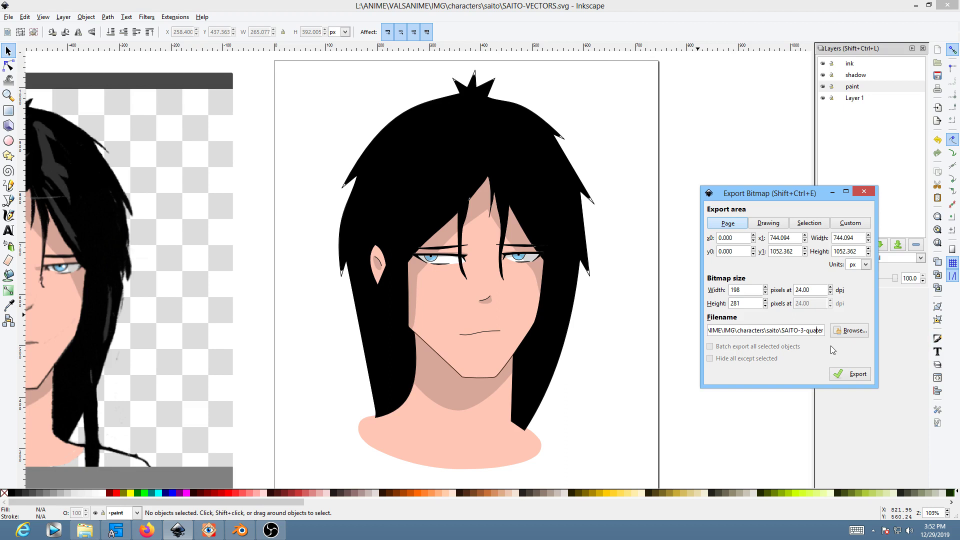
# - Export the page as a bitmap and close the export settings
pyautogui.click(850, 374)
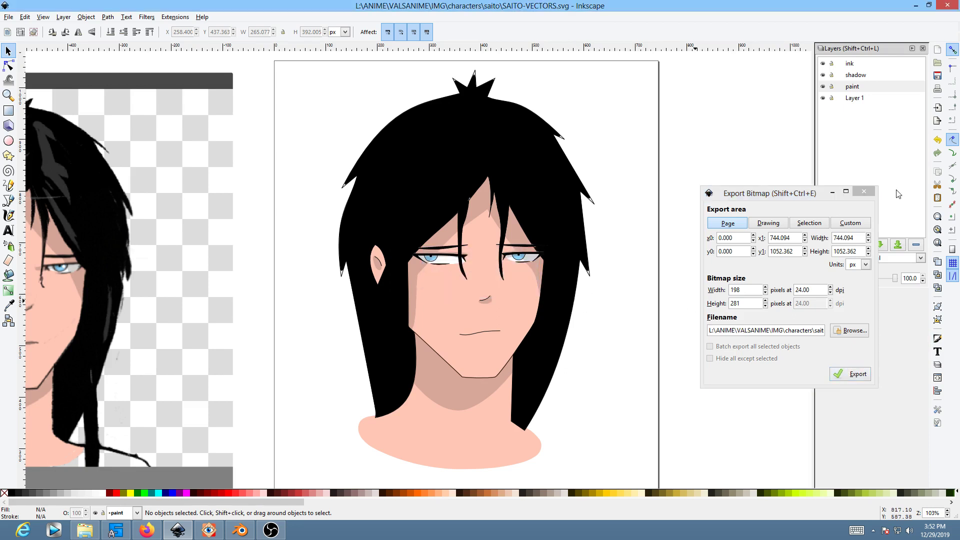
pyautogui.click(863, 191)
pyautogui.keyDown('ctrl'); pyautogui.scroll(-2, 534, 308); pyautogui.keyUp('ctrl')
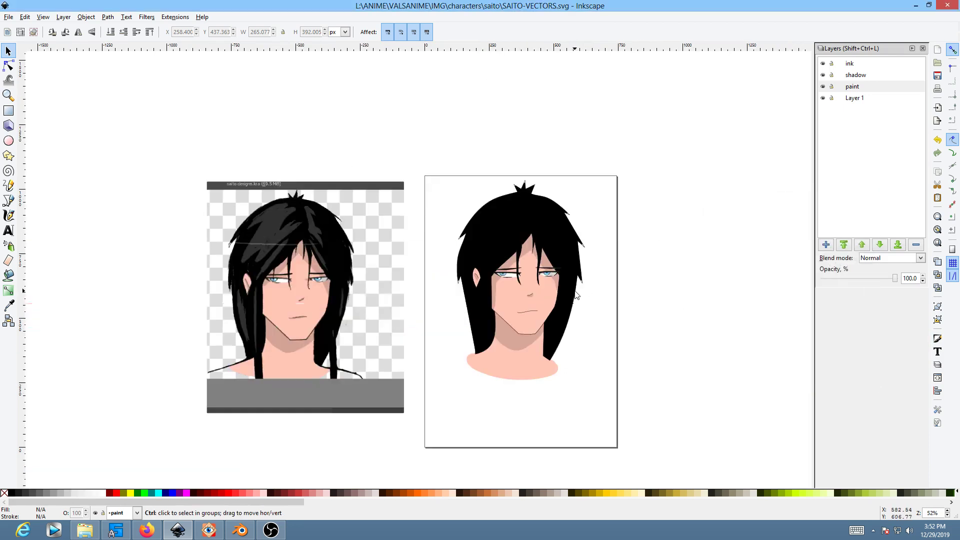
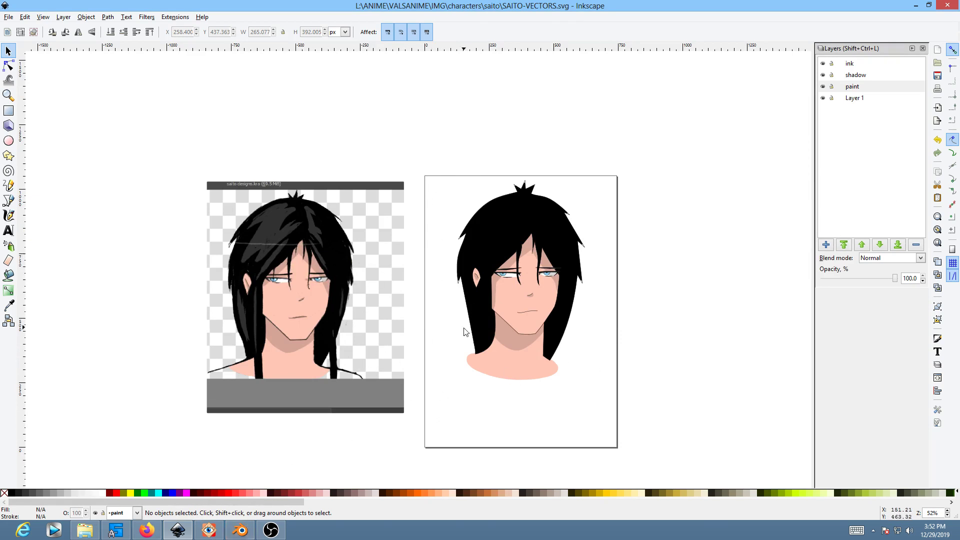
# - Switch to Blender, play the head-mapping test animation and return it to frame 0
pyautogui.moveTo(248, 530)
pyautogui.click(248, 531)
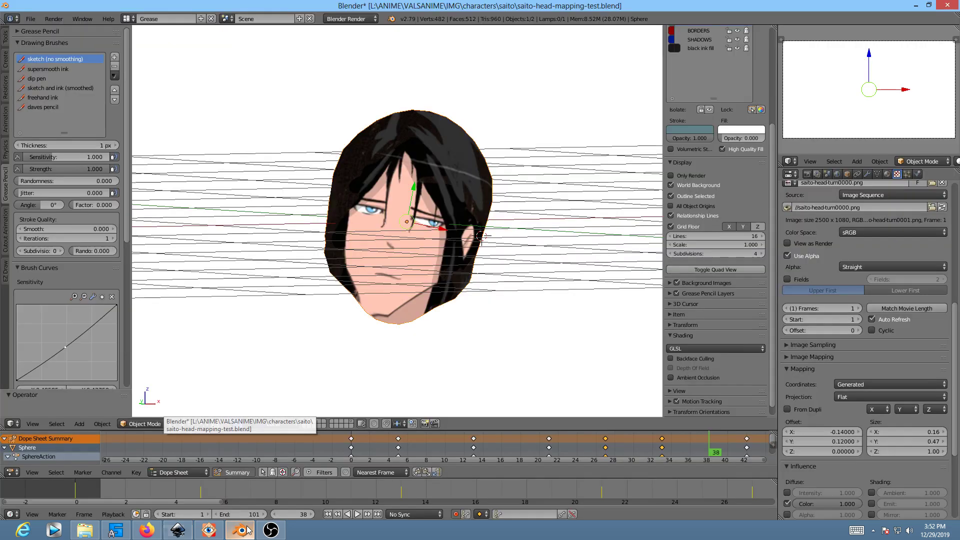
pyautogui.hotkey('alt', 'a')
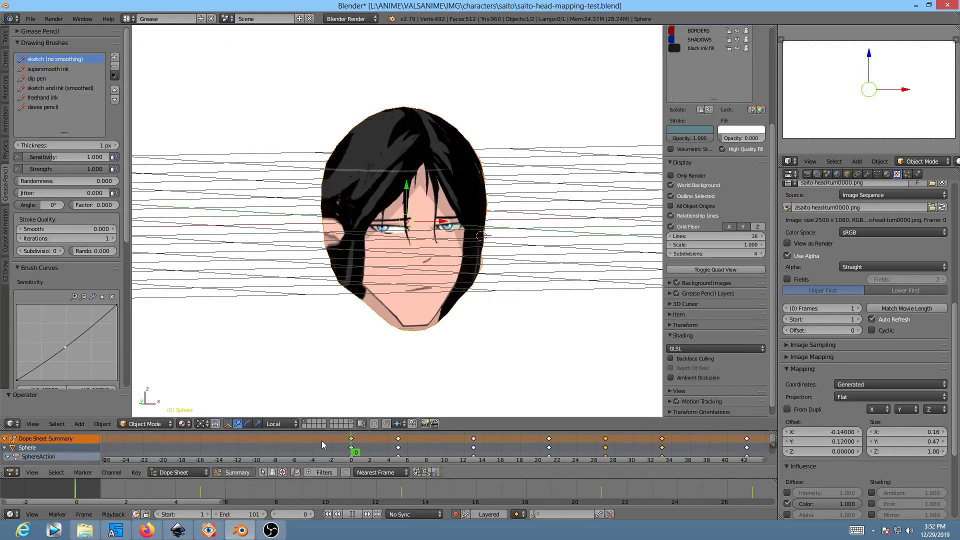
pyautogui.moveTo(731, 433); pyautogui.dragTo(282, 454)
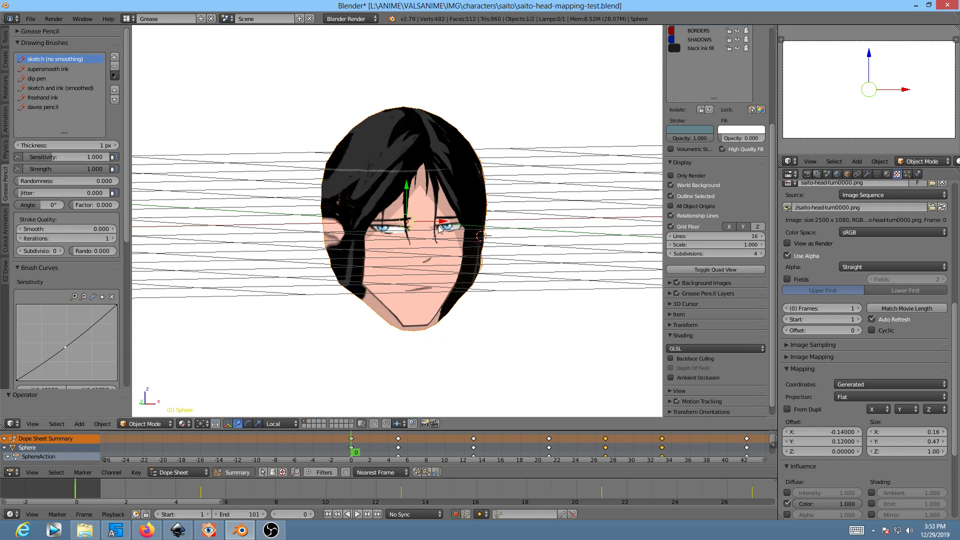
# - Try a trackball rotation on the texture-mapped head sphere and inspect the head from a different angle
pyautogui.press('r')
pyautogui.press('r')
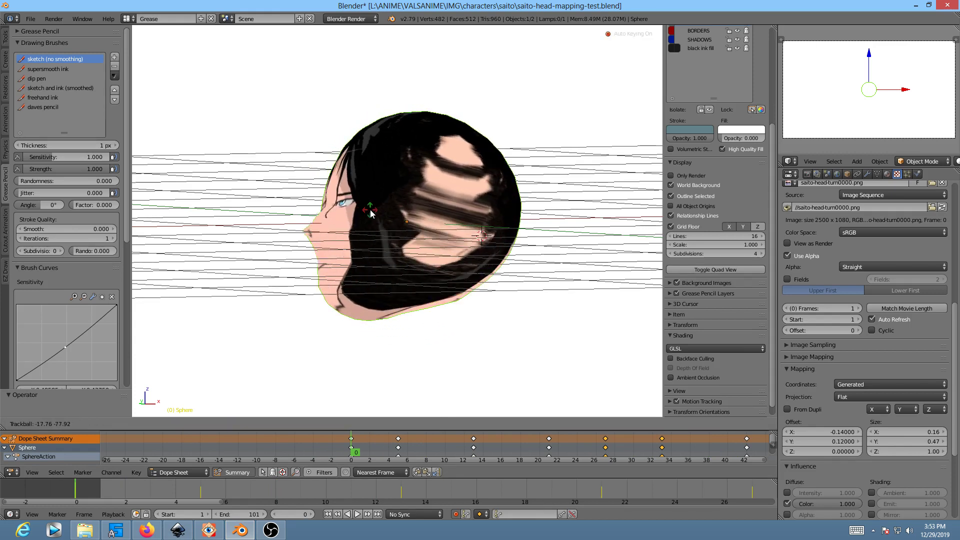
pyautogui.click(449, 263)
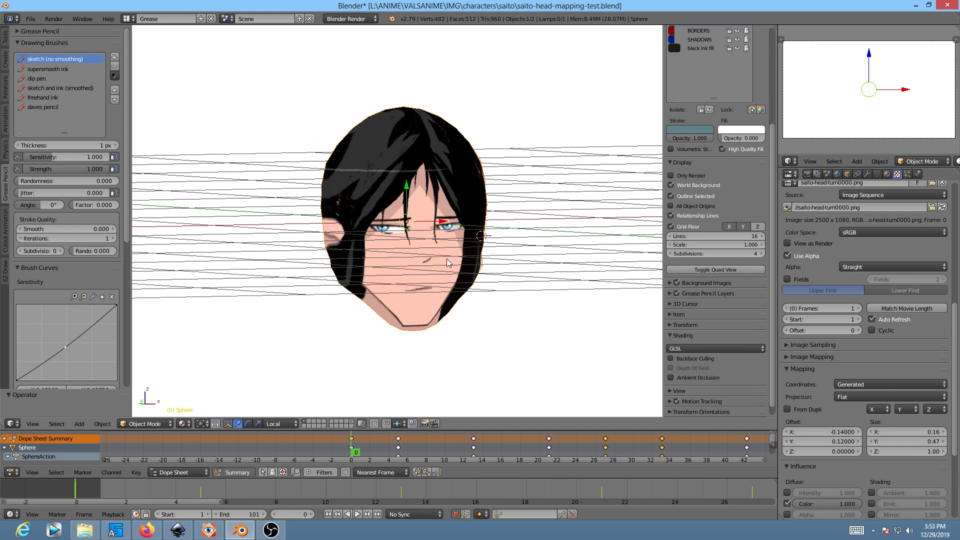
pyautogui.moveTo(455, 255); pyautogui.dragTo(436, 252, button='middle')
pyautogui.scroll(1, 506, 246)
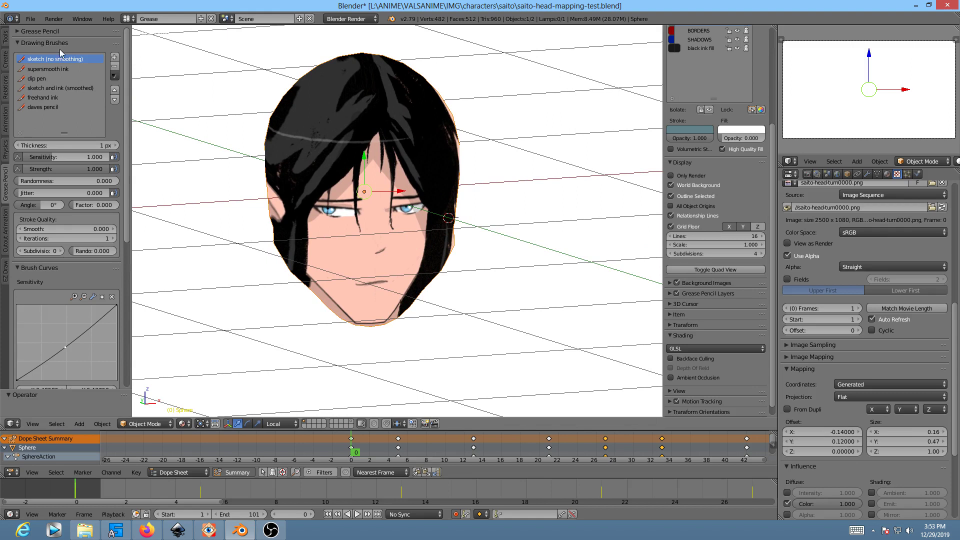
# - Start a new file from the start-up scene and switch from stroke editing to Object Mode
pyautogui.click(32, 20)
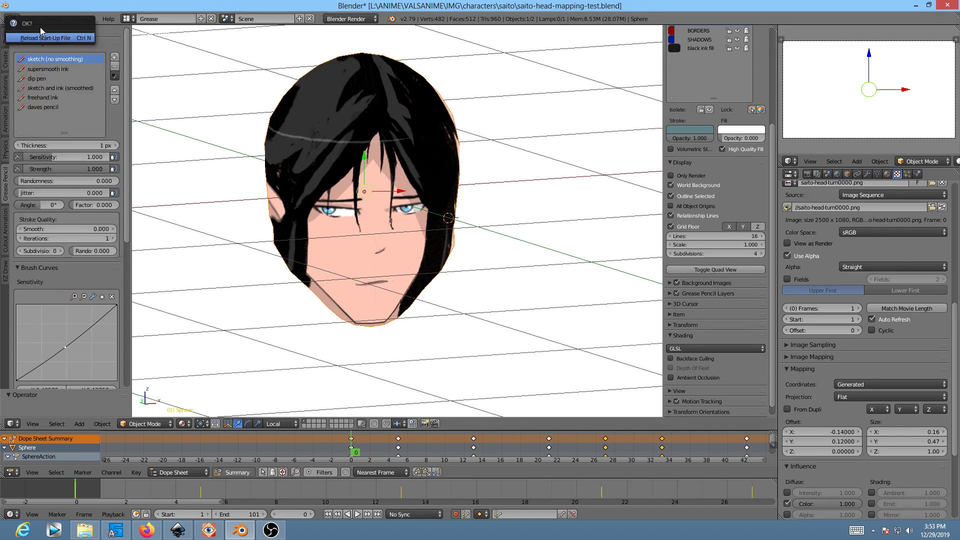
pyautogui.click(31, 19)
pyautogui.click(31, 31)
pyautogui.click(54, 60)
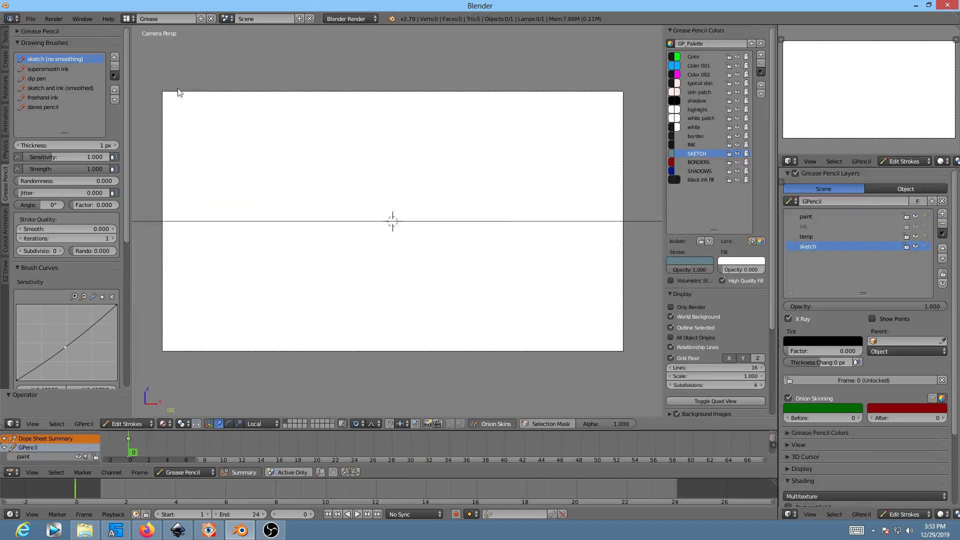
pyautogui.click(140, 424)
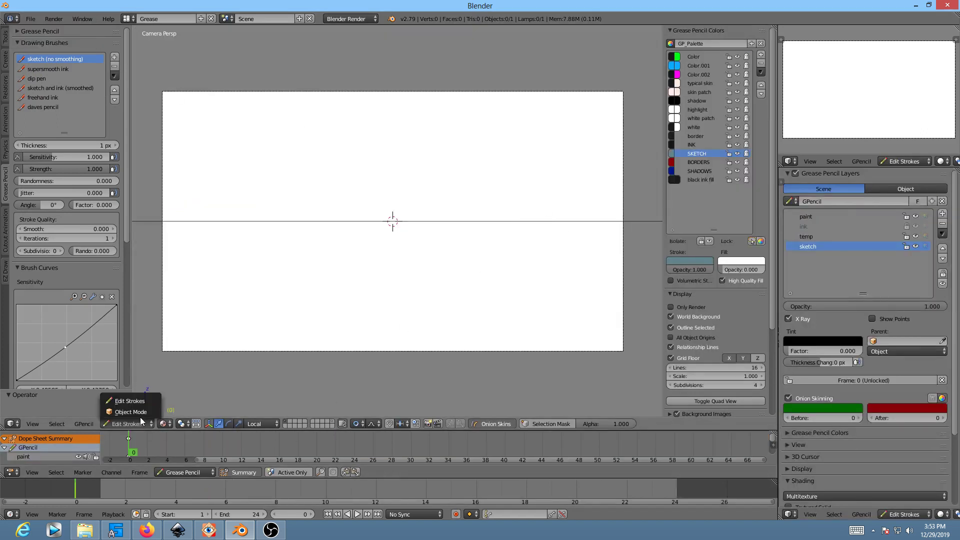
pyautogui.click(131, 413)
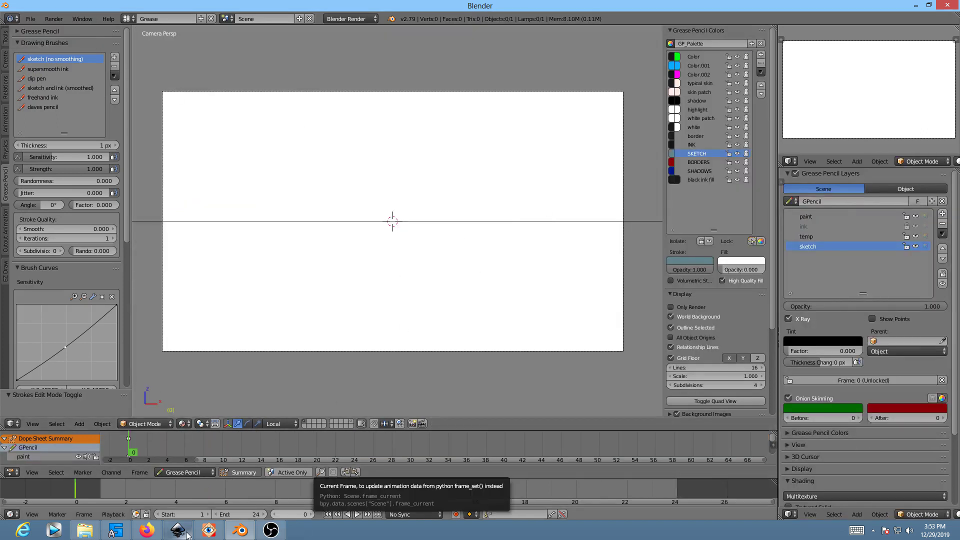
# - Begin adding an image as a plane and browse to L:\ANIME\VALSANIME\IMG\characters\saito
pyautogui.hotkey('shift', 'a')
pyautogui.moveTo(405, 249)
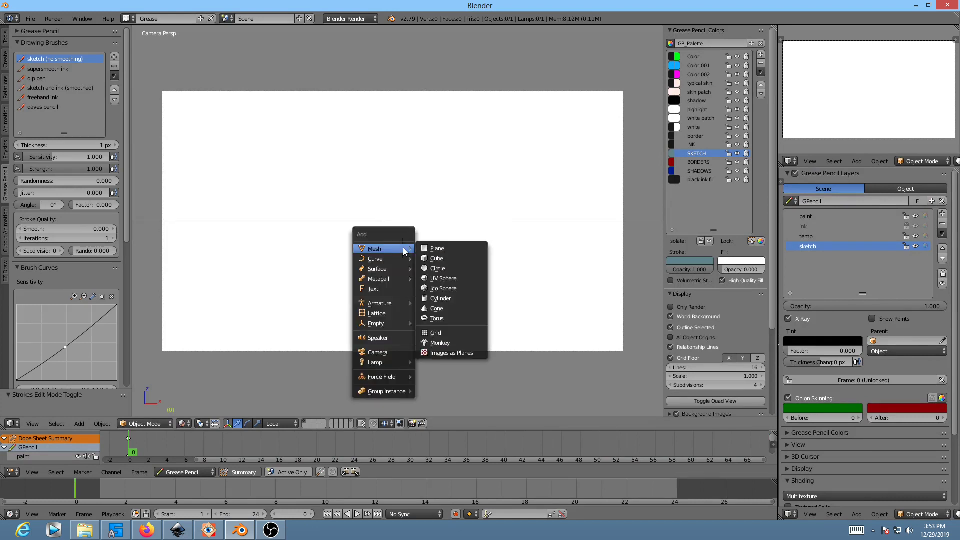
pyautogui.click(462, 354)
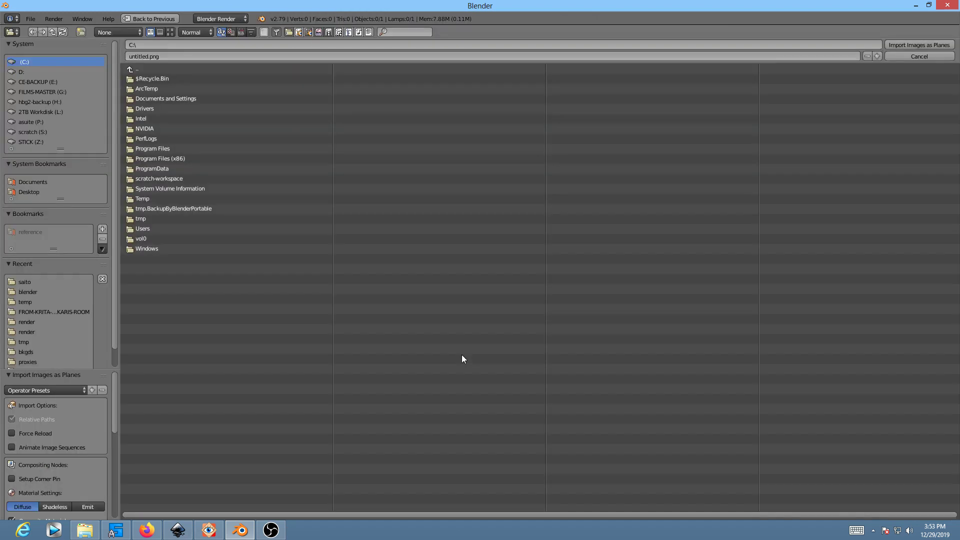
pyautogui.click(61, 112)
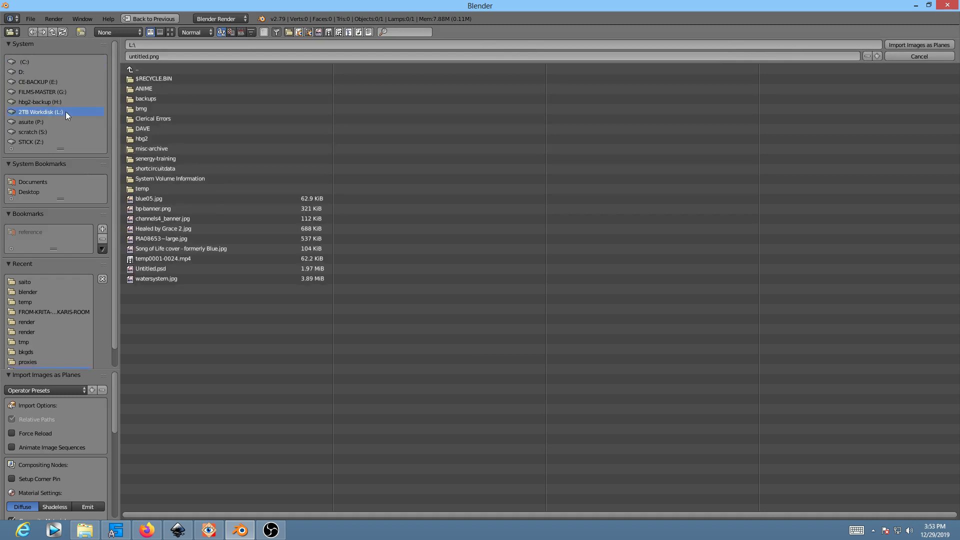
pyautogui.click(166, 88)
pyautogui.click(167, 174)
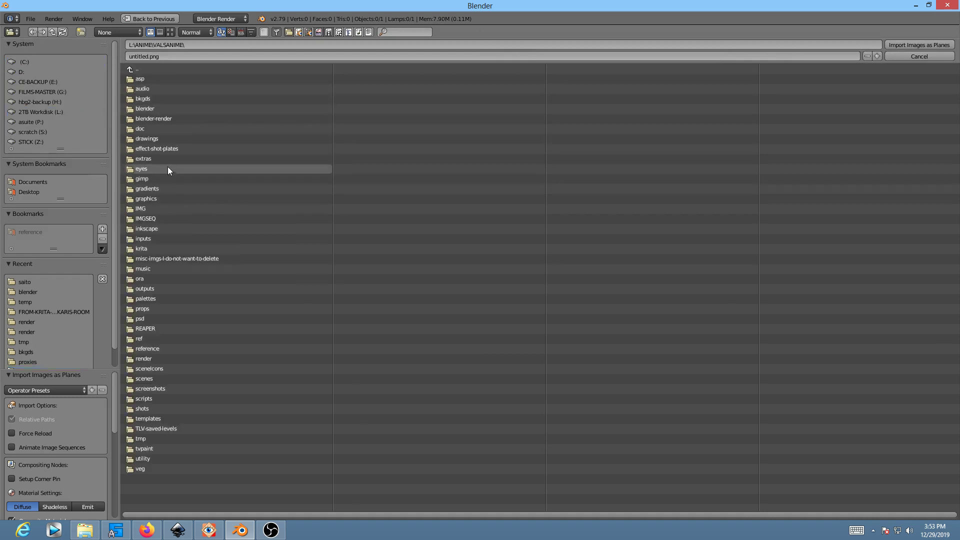
pyautogui.click(146, 208)
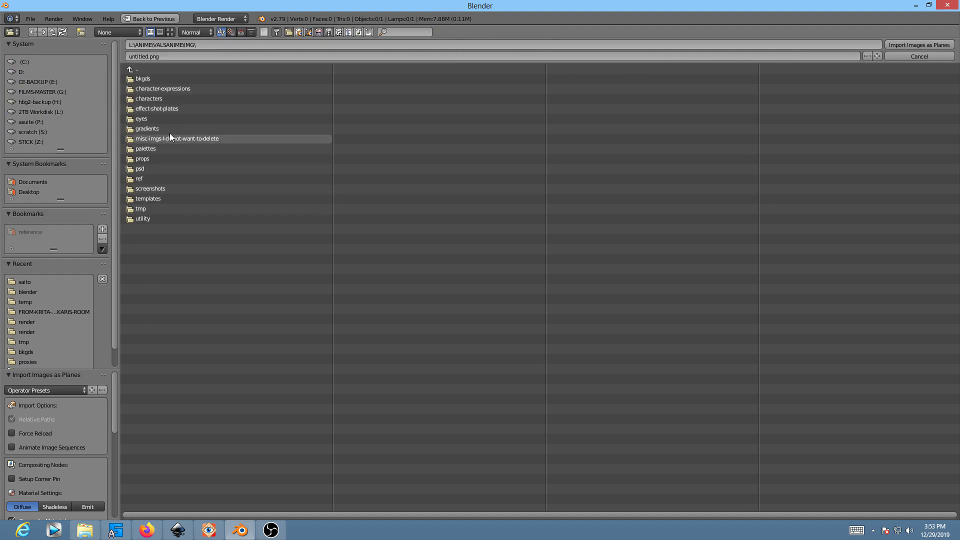
pyautogui.click(164, 99)
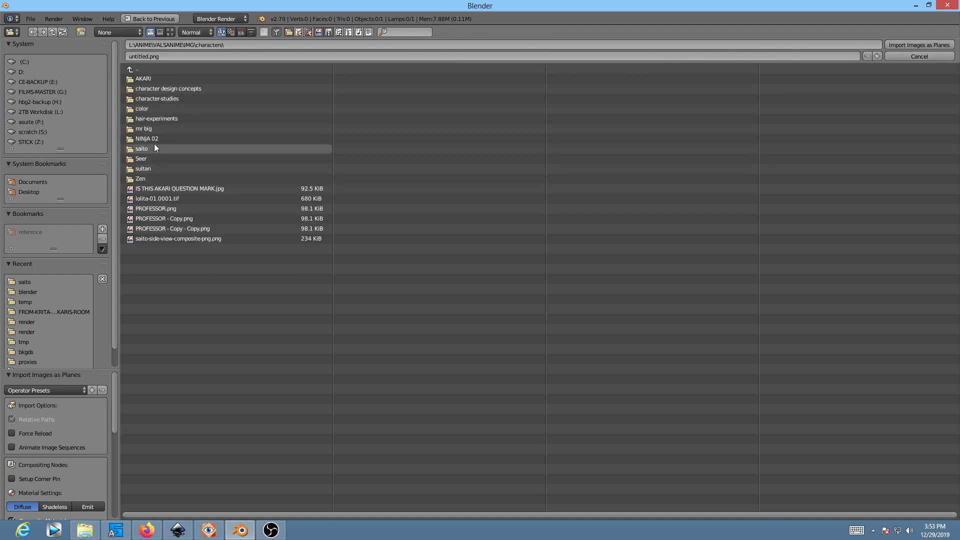
pyautogui.click(155, 147)
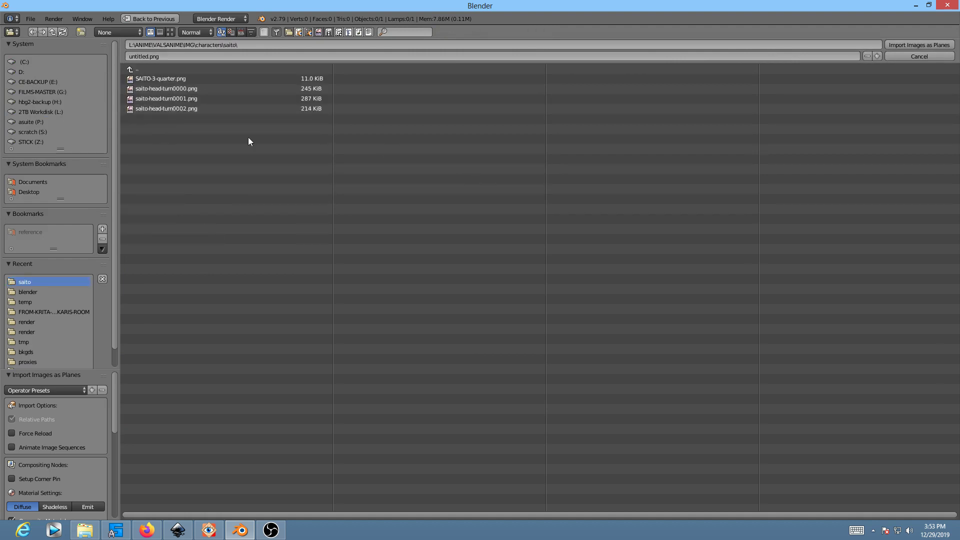
# - Import SAITO-3-quarter.png as a plane with a Shadeless material
pyautogui.click(176, 79)
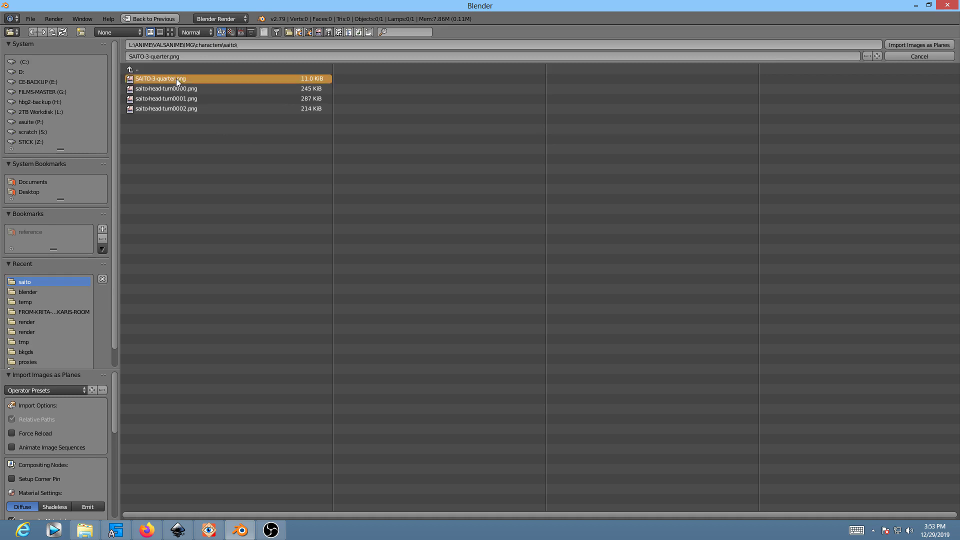
pyautogui.click(62, 507)
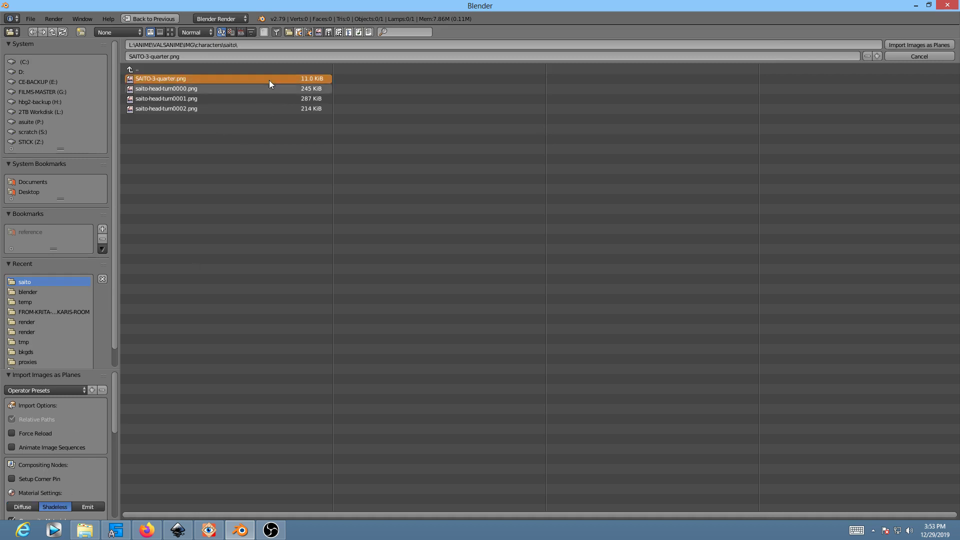
pyautogui.doubleClick(173, 78)
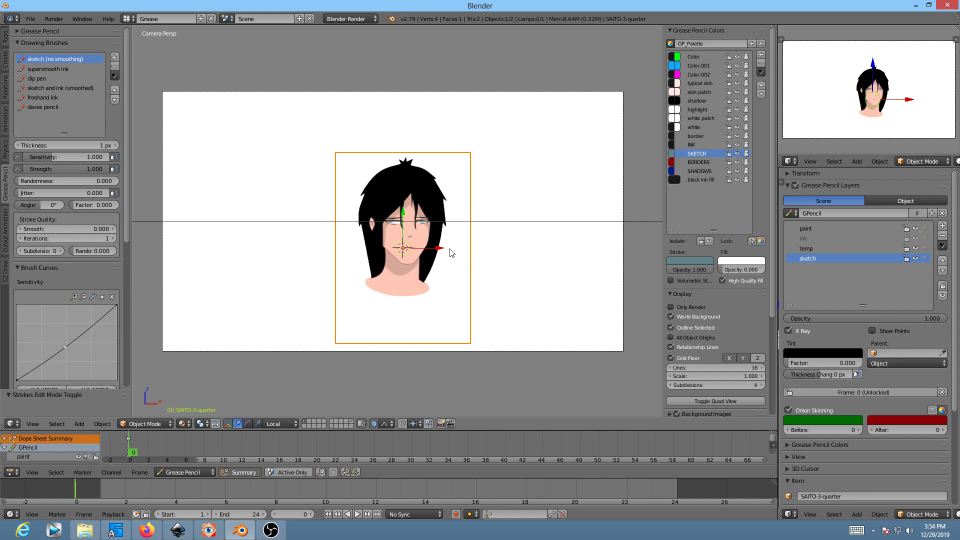
# - Scale the imported head plane up uniformly so the head fills most of the camera frame's height
pyautogui.scroll(7, 438, 253)
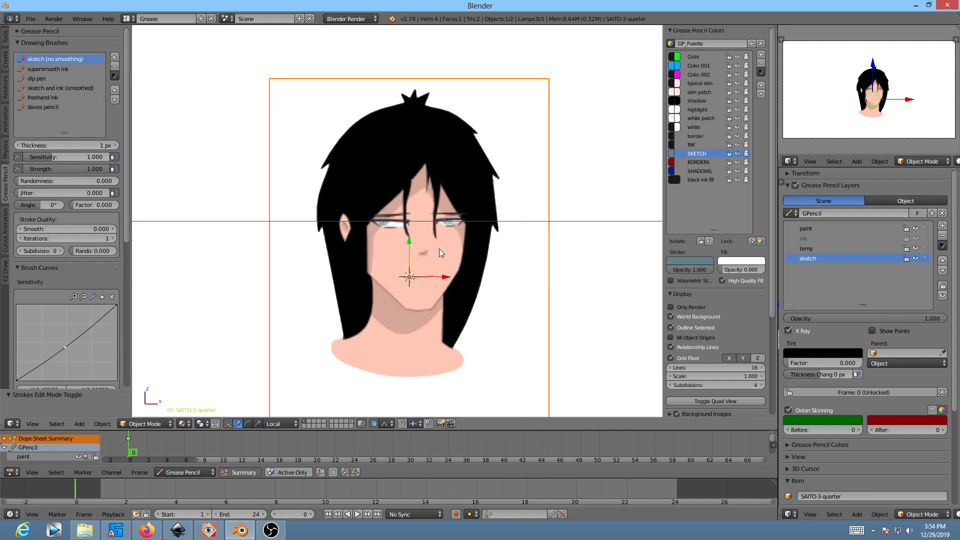
pyautogui.scroll(-3, 440, 249)
pyautogui.press('KP_0')
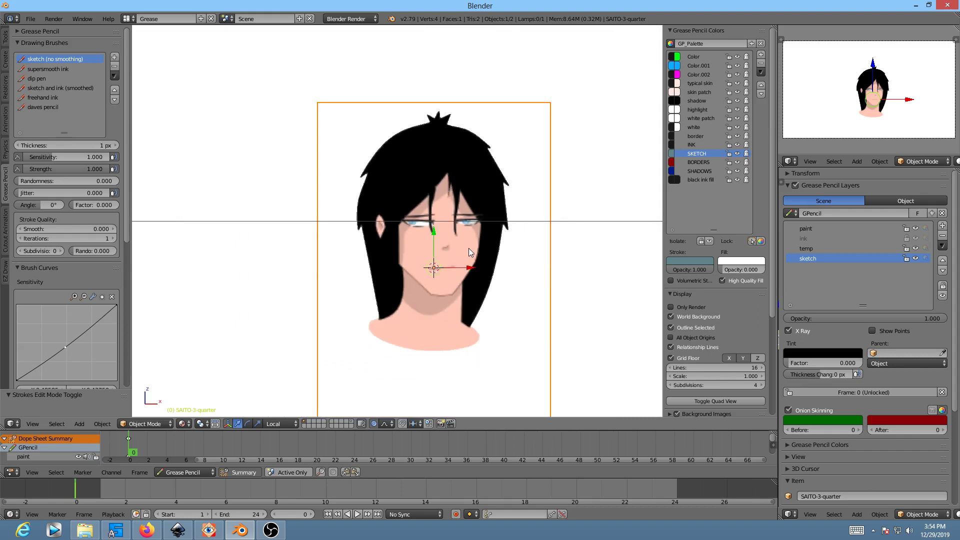
pyautogui.keyDown('shift'); pyautogui.moveTo(550, 302); pyautogui.dragTo(513, 267, button='middle'); pyautogui.keyUp('shift')
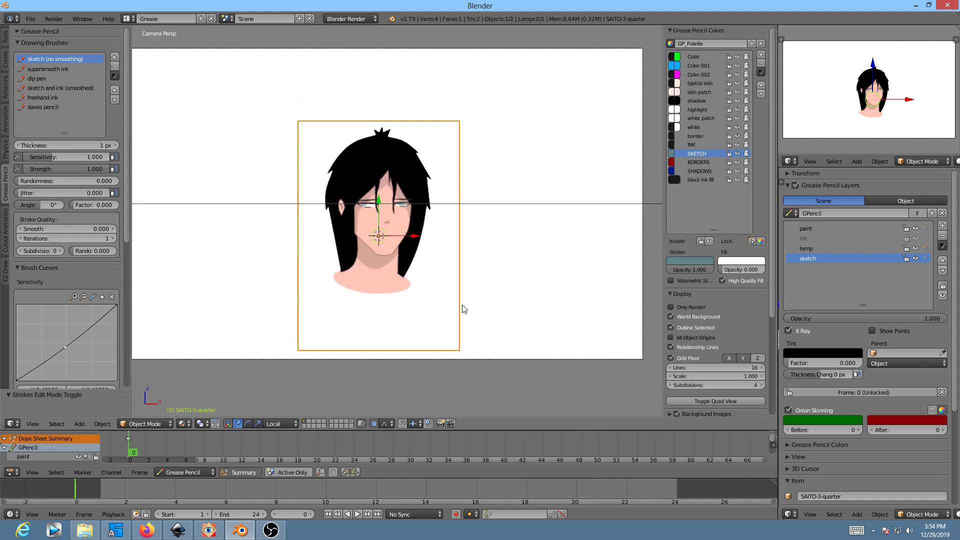
pyautogui.press('s')
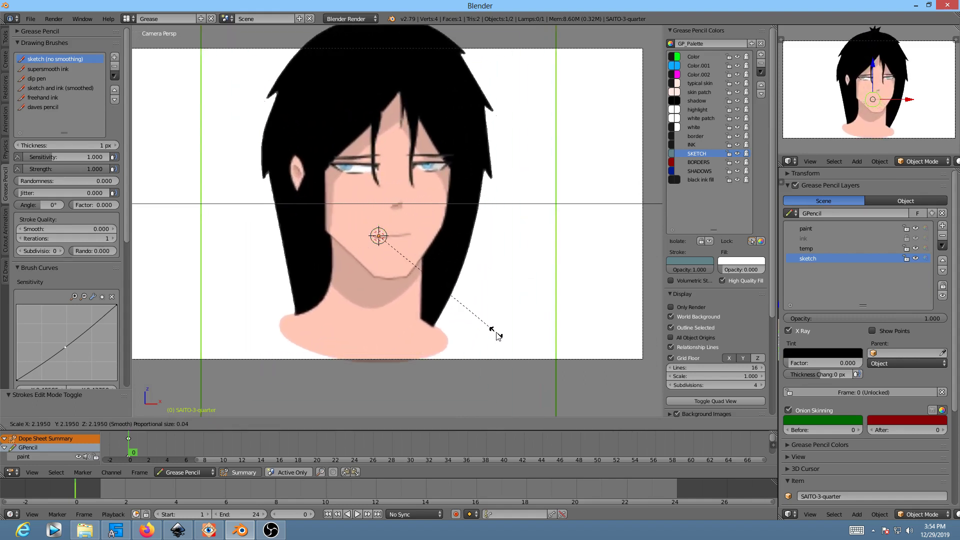
pyautogui.click(473, 321)
# - Change the lower 3D view beside the main viewport to a Properties editor showing the head plane's texture settings
pyautogui.moveTo(400, 169)
pyautogui.keyDown('shift'); pyautogui.mouseDown(button='middle')
pyautogui.moveTo(384, 170)
pyautogui.moveTo(401, 171)
pyautogui.mouseUp(button='middle'); pyautogui.keyUp('shift')
pyautogui.scroll(5, 373, 149)
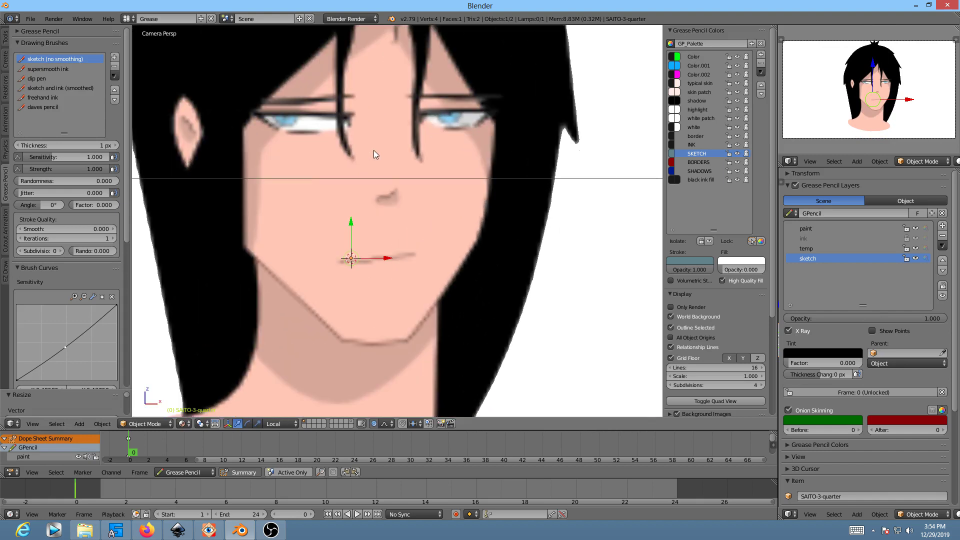
pyautogui.scroll(1, 401, 148)
pyautogui.scroll(-4, 409, 171)
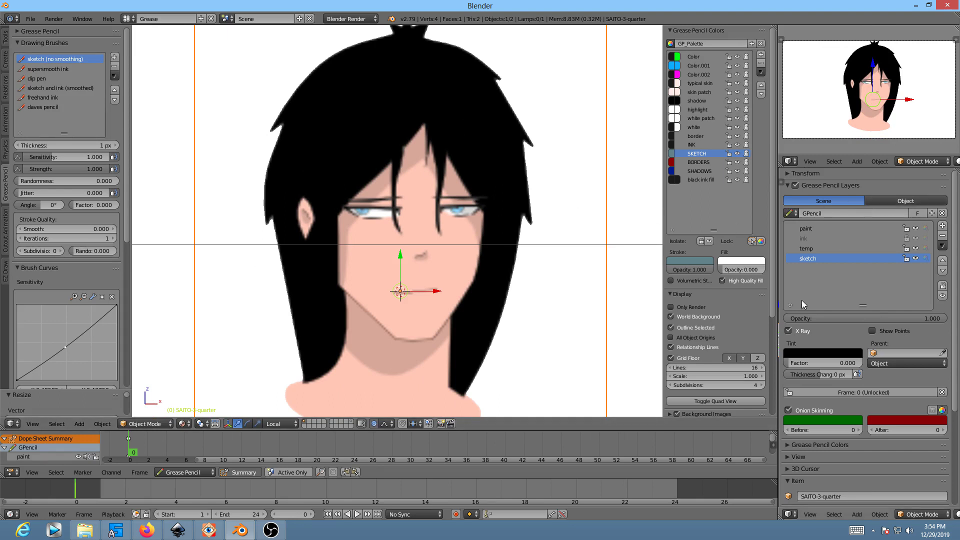
pyautogui.click(790, 515)
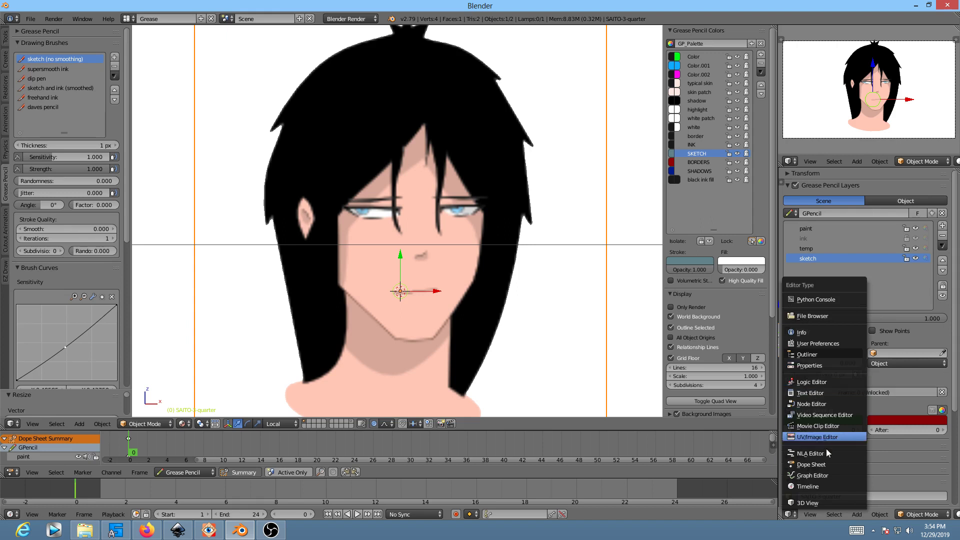
pyautogui.click(823, 365)
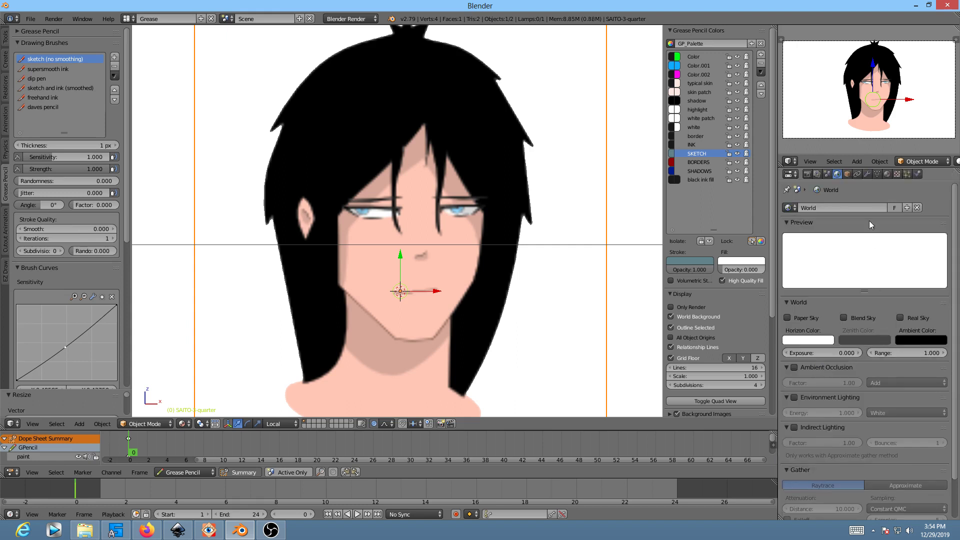
pyautogui.click(897, 174)
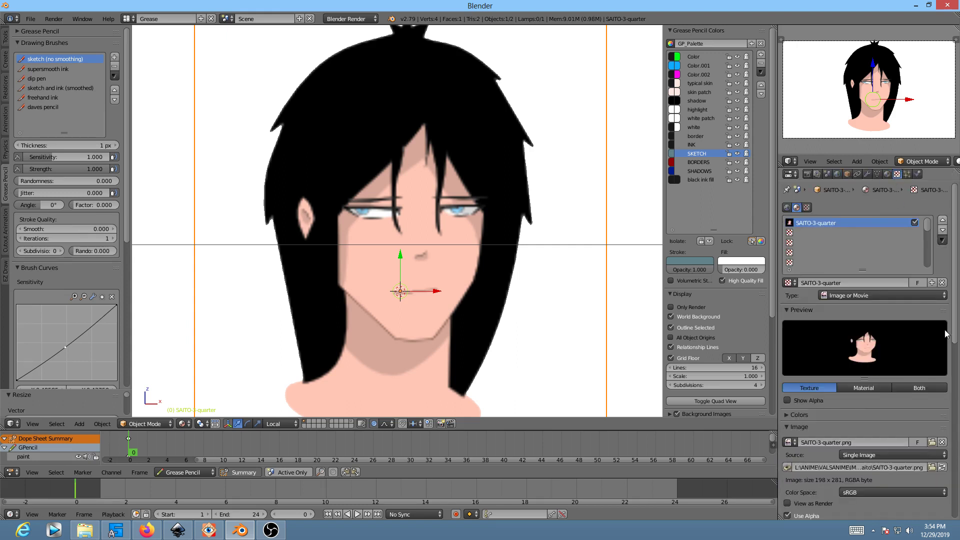
# - Expand the texture's Image Sampling settings and try turning alpha use off and back on
pyautogui.scroll(-7, 862, 403)
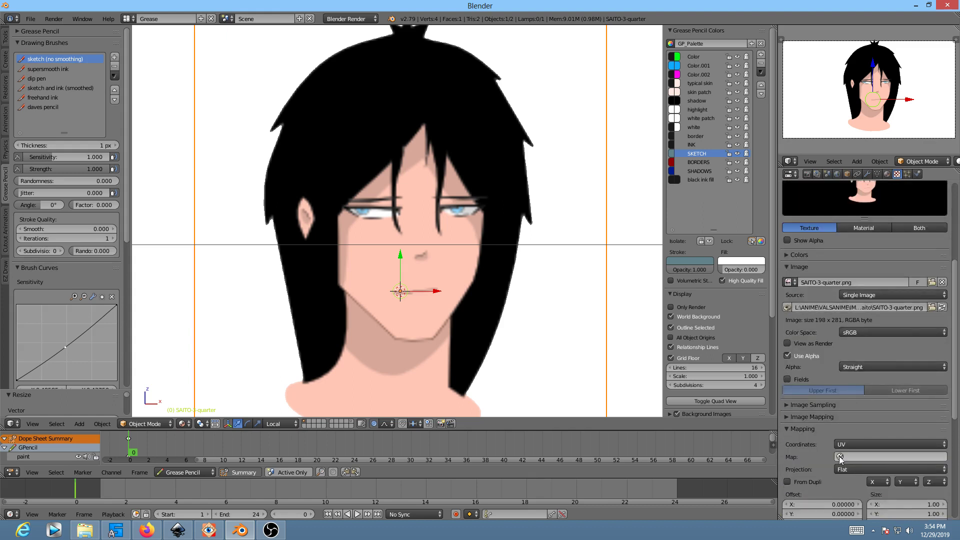
pyautogui.scroll(-8, 820, 421)
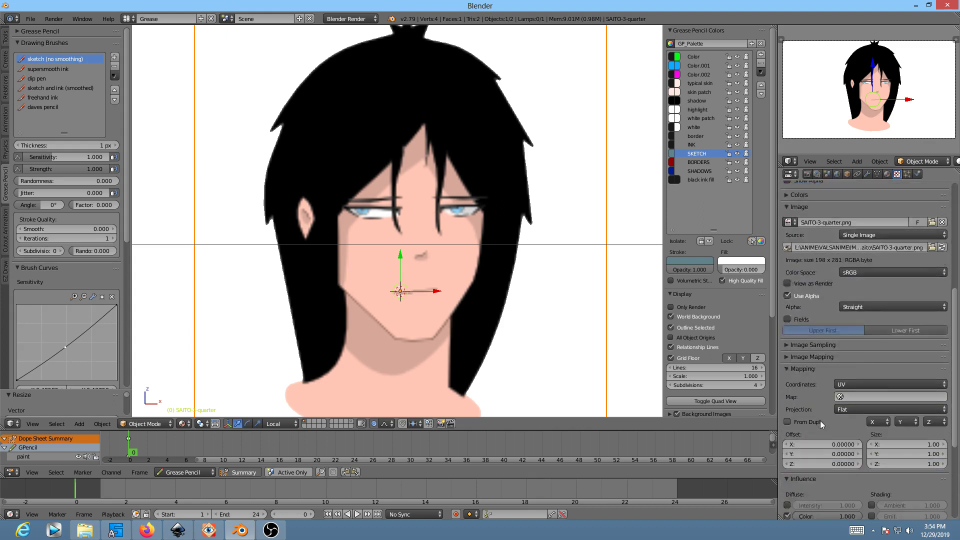
pyautogui.scroll(-3, 835, 418)
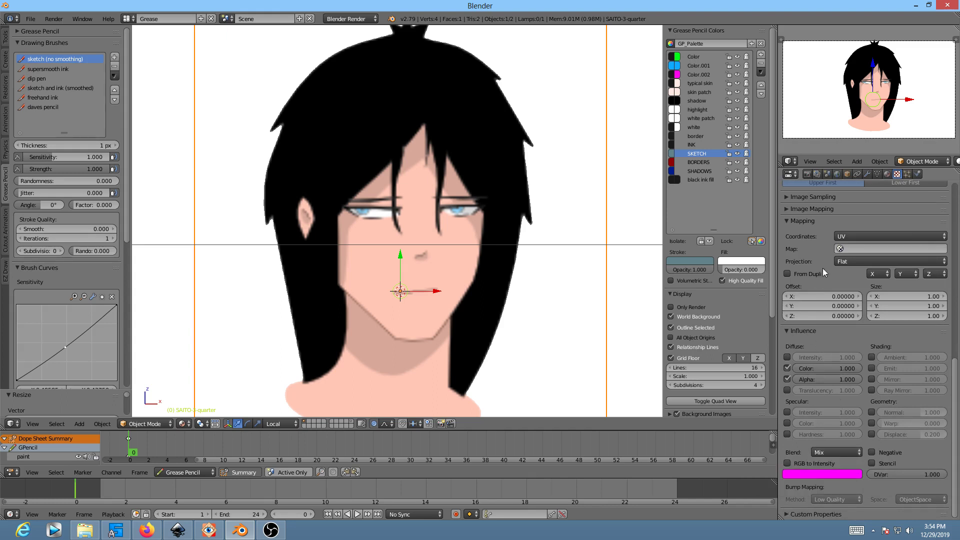
pyautogui.scroll(5, 818, 262)
pyautogui.click(787, 298)
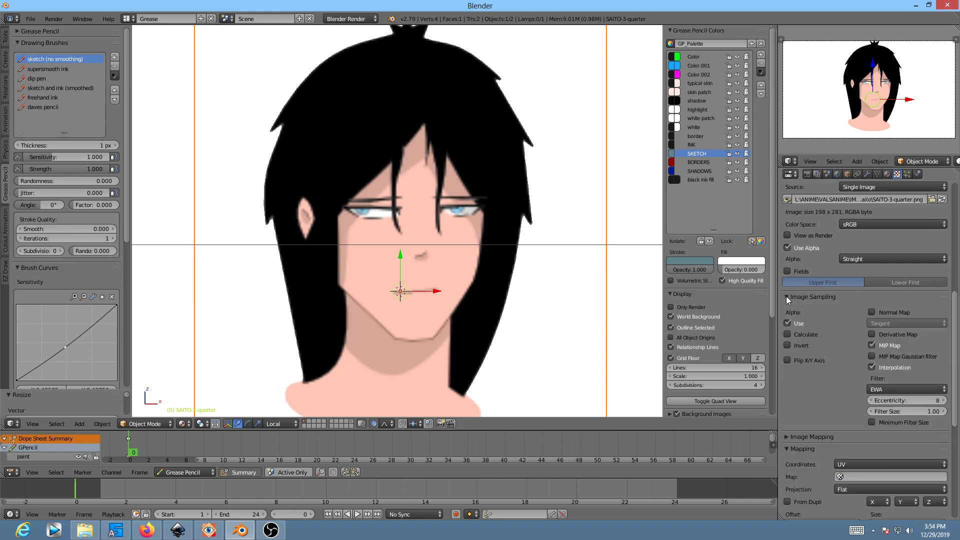
pyautogui.click(794, 323)
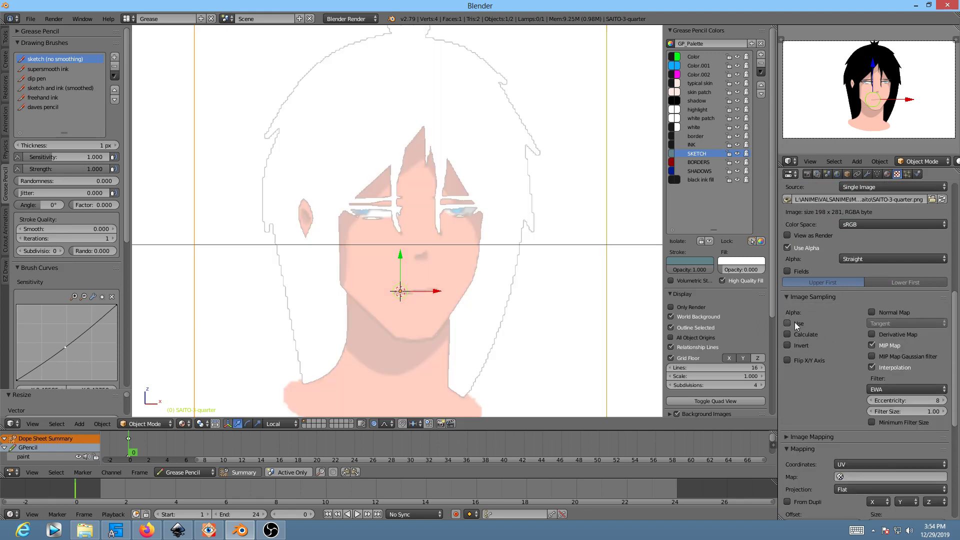
pyautogui.click(788, 323)
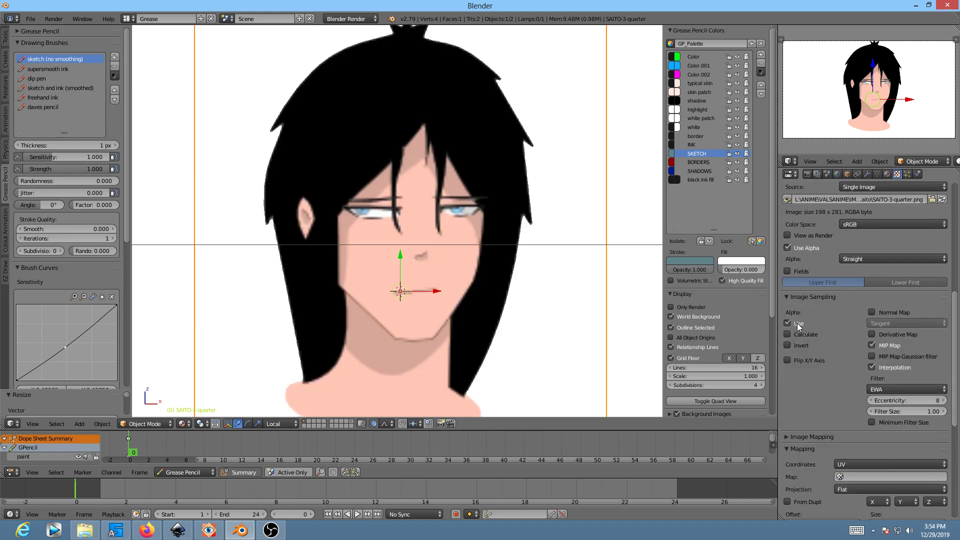
# - Disable MIP Map and Interpolation for the head texture and set its filter size to 0.10
pyautogui.click(881, 345)
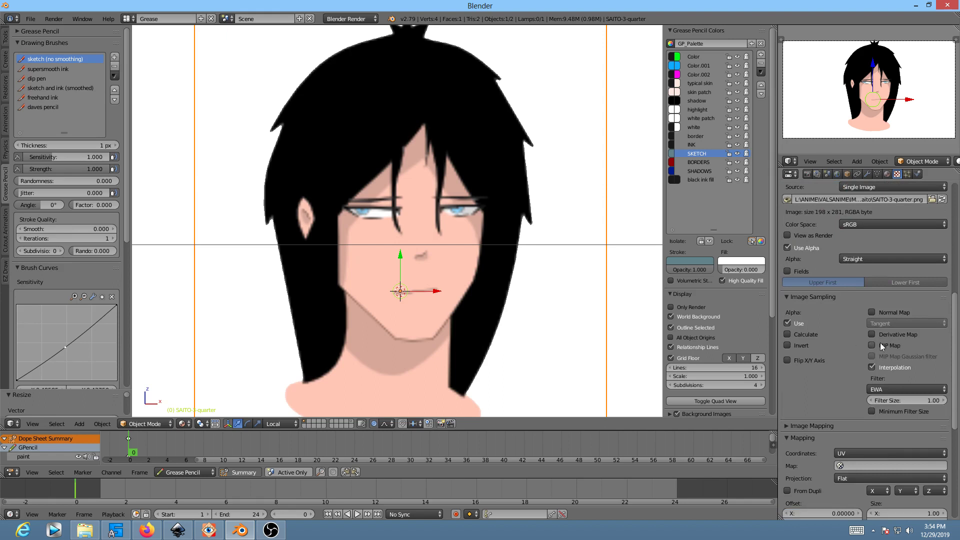
pyautogui.click(871, 367)
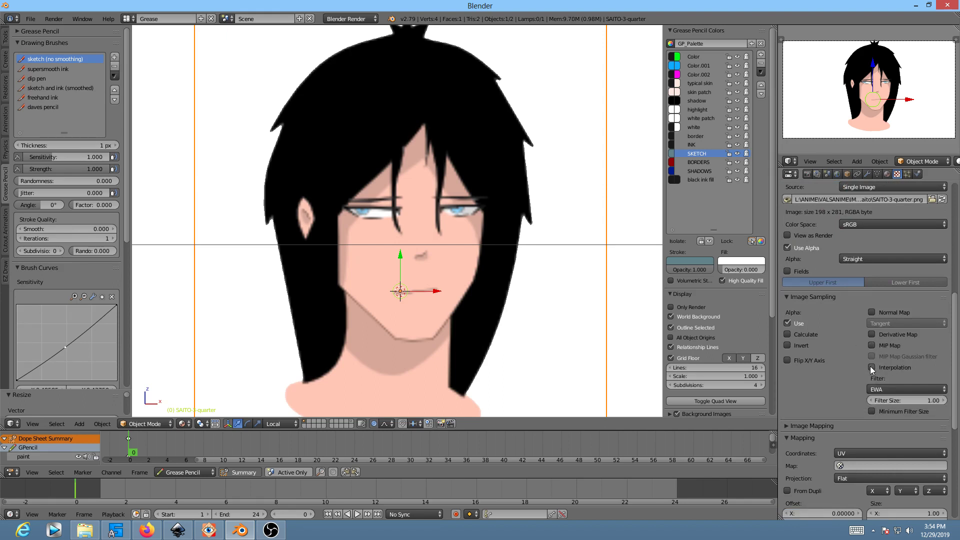
pyautogui.click(898, 389)
pyautogui.moveTo(902, 400); pyautogui.dragTo(871, 400)
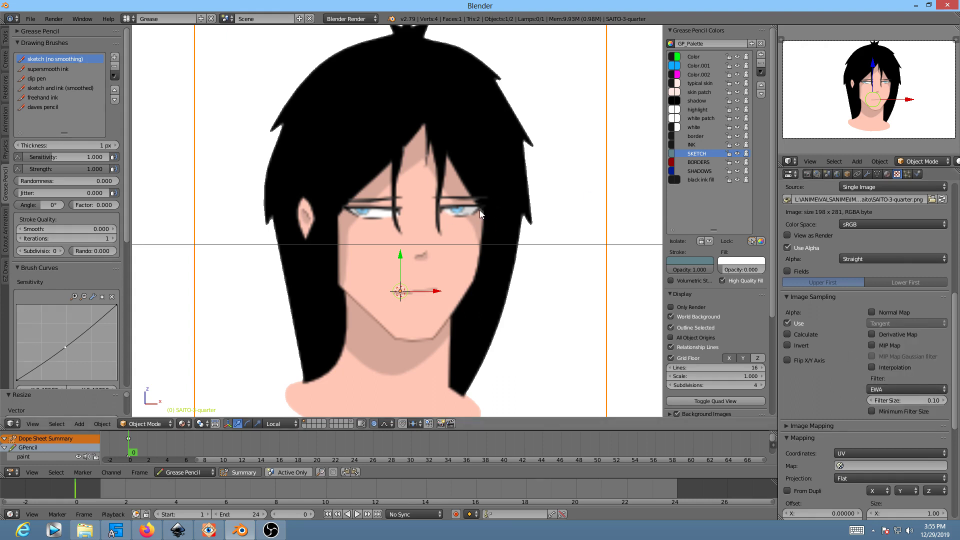
# - Inspect the head texture's sharpness up close, then switch to FastStone Image Viewer and preview SAITO-3-quarter.png
pyautogui.scroll(4, 479, 210)
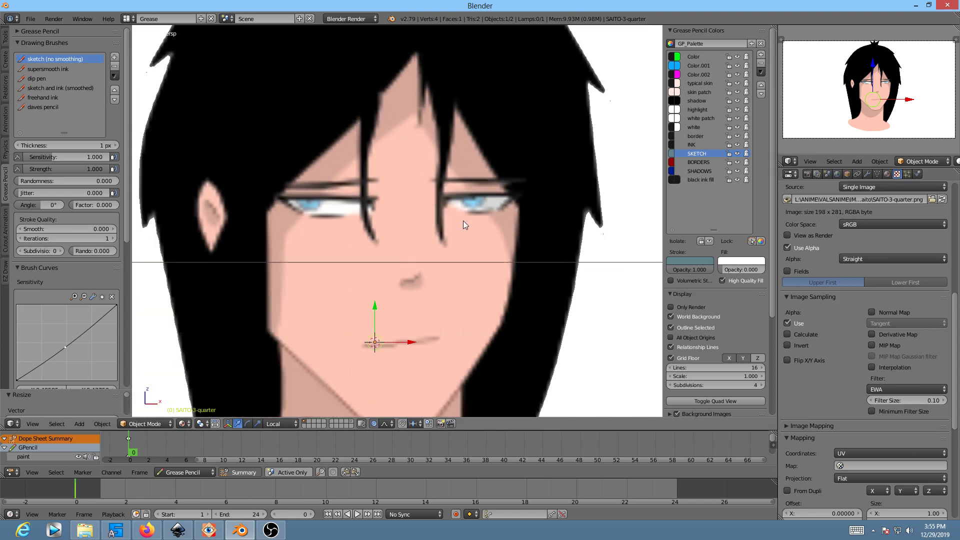
pyautogui.click(209, 531)
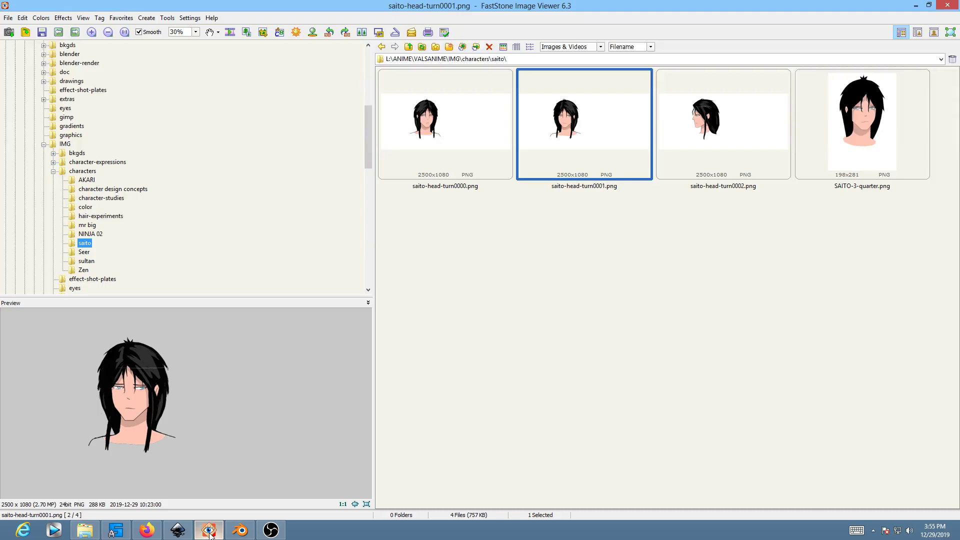
pyautogui.click(865, 138)
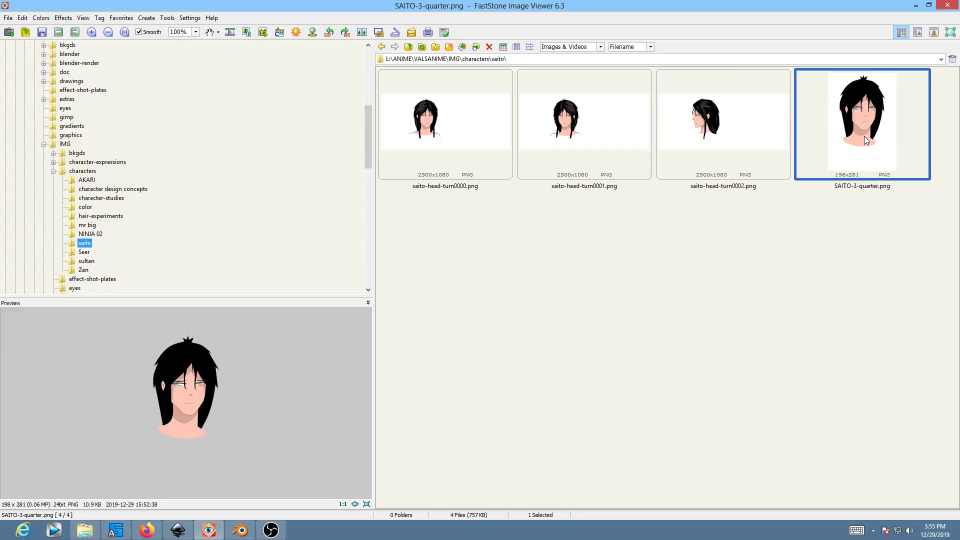
# - Inspect SAITO-3-quarter.png at full size up close, then switch back to Blender and show the camera view
pyautogui.doubleClick(865, 137)
pyautogui.scroll(8, 521, 256)
pyautogui.scroll(-8, 527, 268)
pyautogui.press('Escape')
pyautogui.click(240, 530)
pyautogui.keyDown('shift'); pyautogui.moveTo(404, 227); pyautogui.dragTo(425, 235, button='middle'); pyautogui.keyUp('shift')
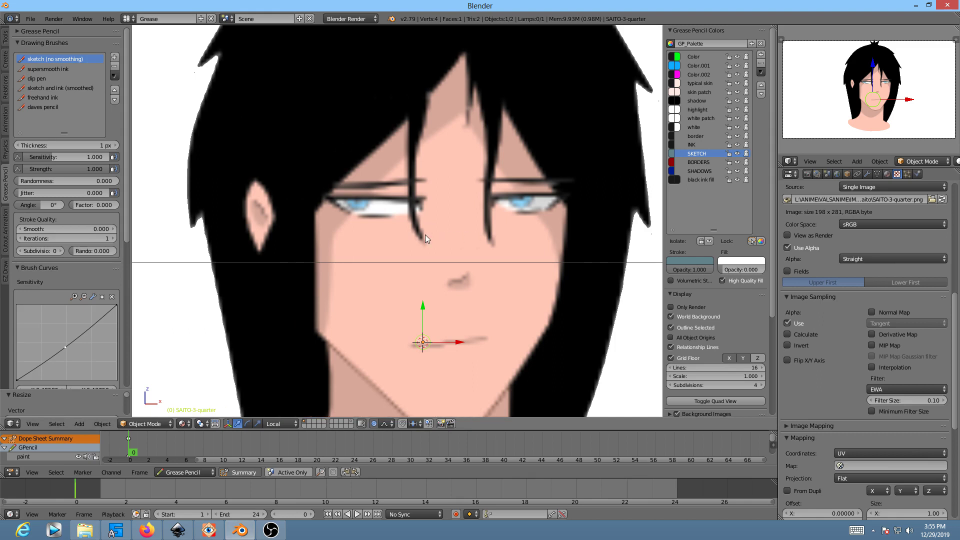
pyautogui.press('KP_0')
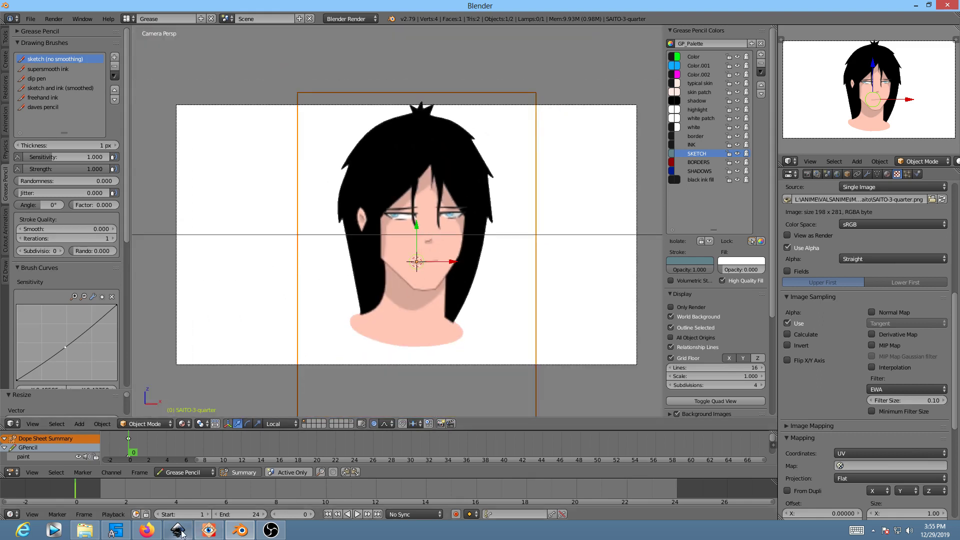
# - Switch to Inkscape and re-export the page as a bitmap at 200 dpi, replacing SAITO-3-quarter.png
pyautogui.click(179, 531)
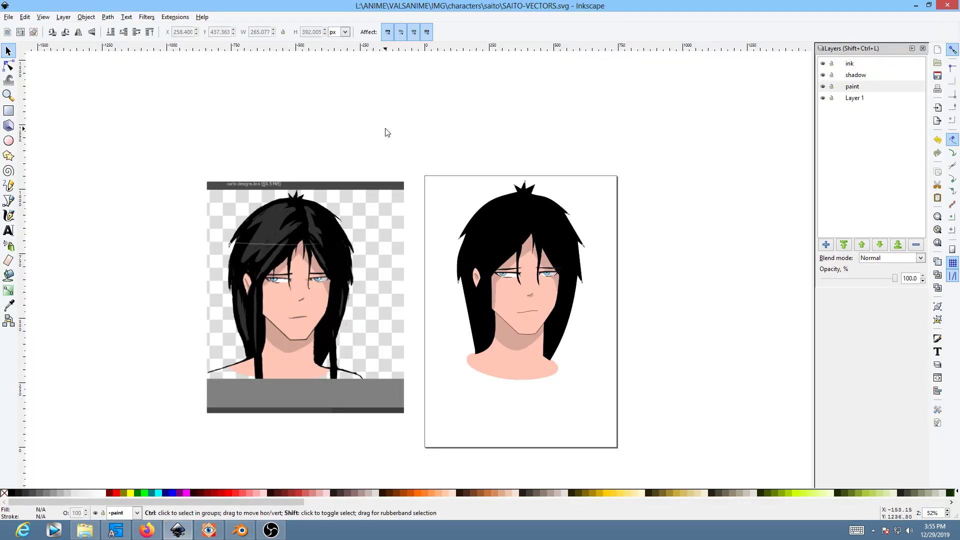
pyautogui.hotkey('shift', 'ctrl', 'e')
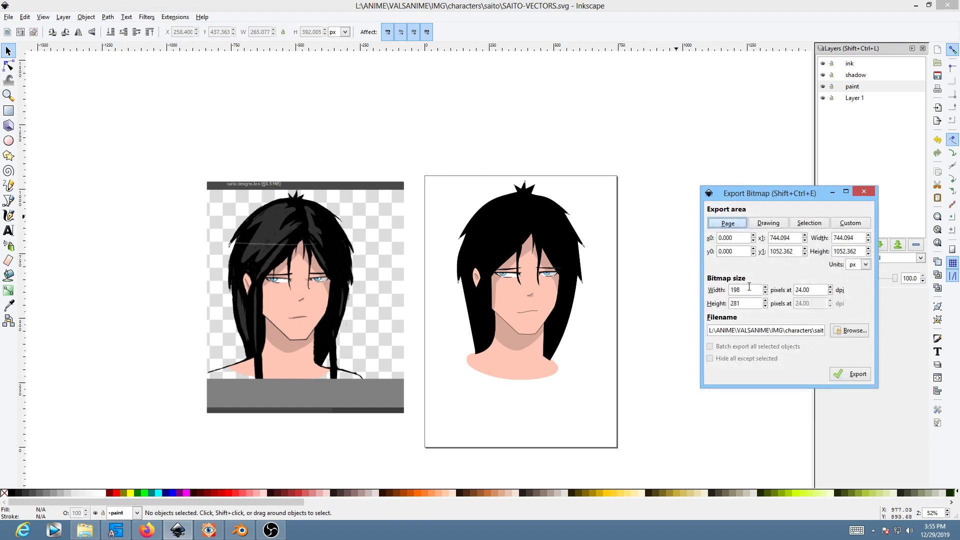
pyautogui.moveTo(819, 289); pyautogui.dragTo(795, 290)
pyautogui.write('2')
pyautogui.press('Tab')
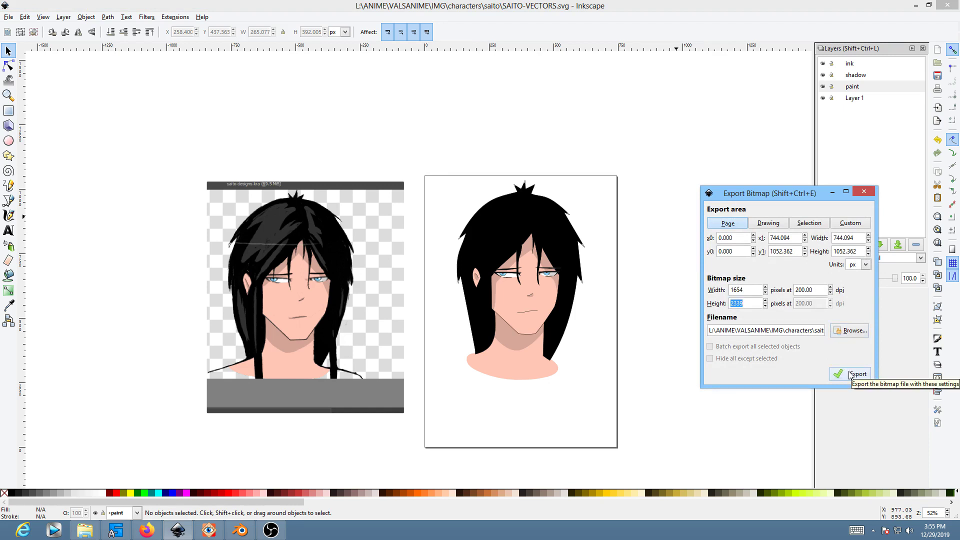
pyautogui.click(845, 375)
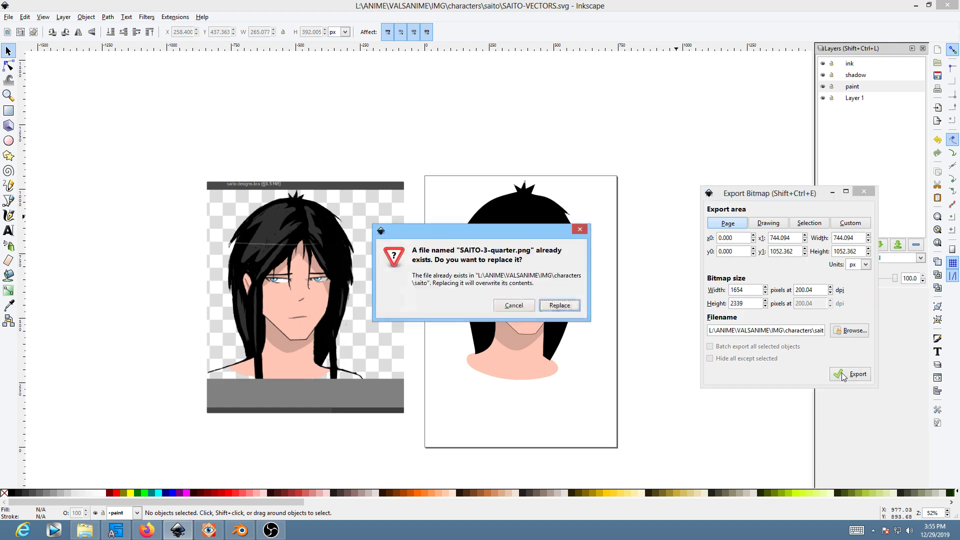
pyautogui.click(558, 303)
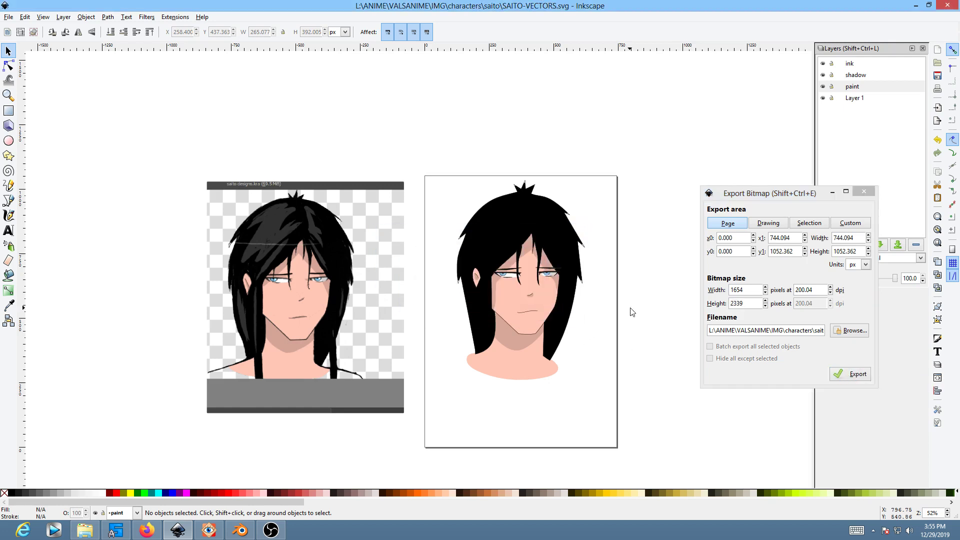
# - Switch to Blender, reload the head plane's texture image and inspect the face and hair up close
pyautogui.click(241, 531)
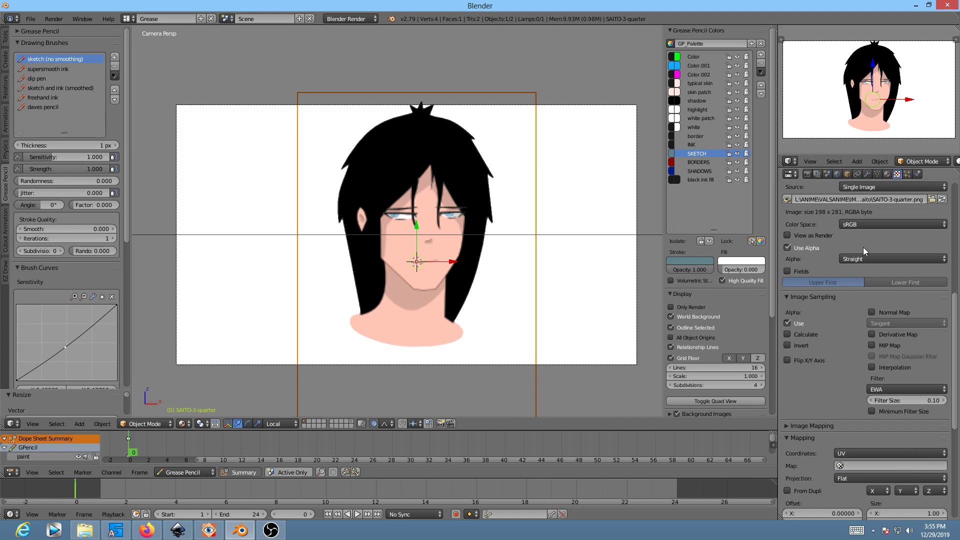
pyautogui.scroll(7, 865, 247)
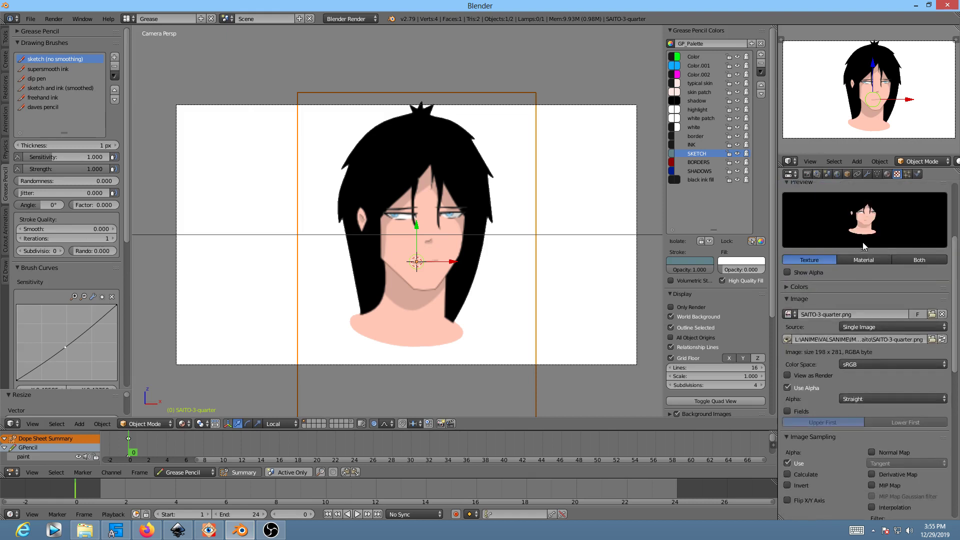
pyautogui.click(943, 339)
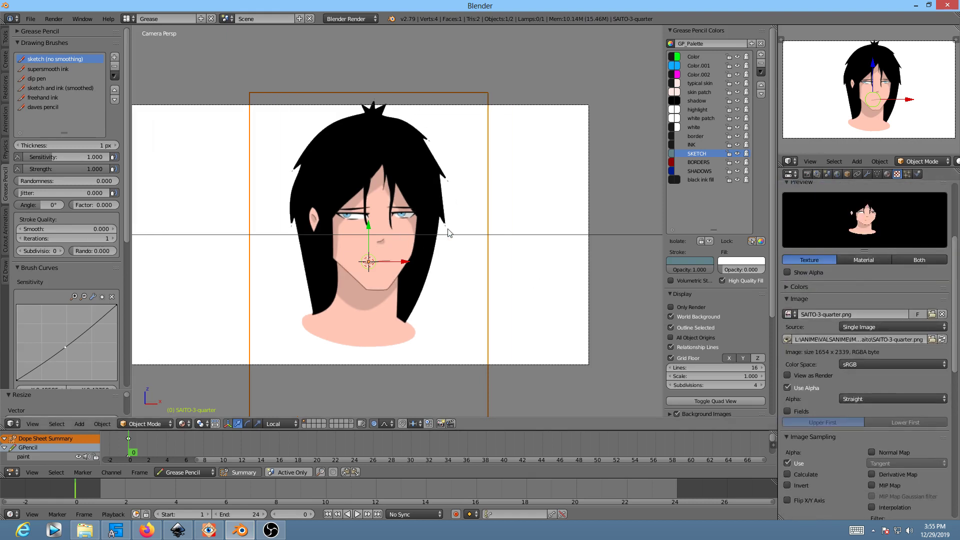
pyautogui.scroll(8, 379, 226)
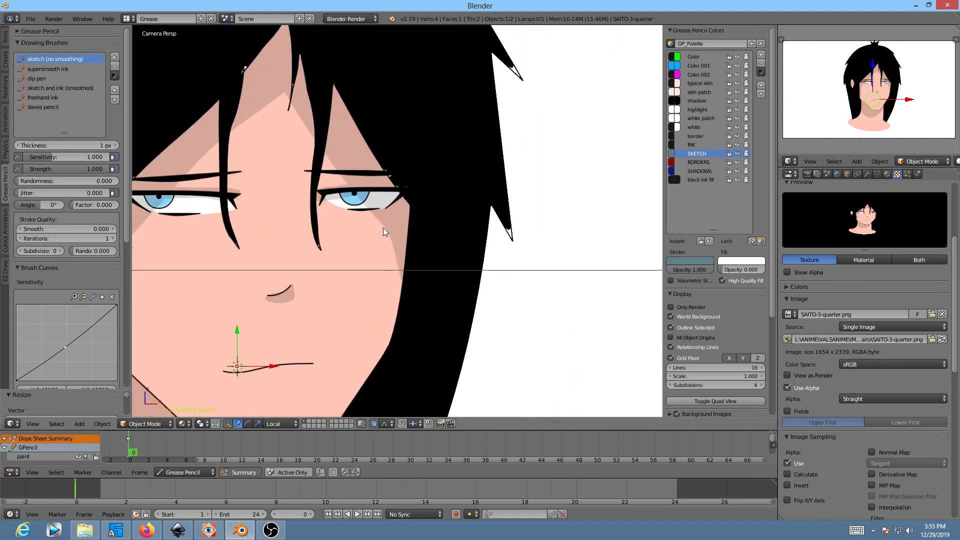
pyautogui.scroll(-6, 543, 212)
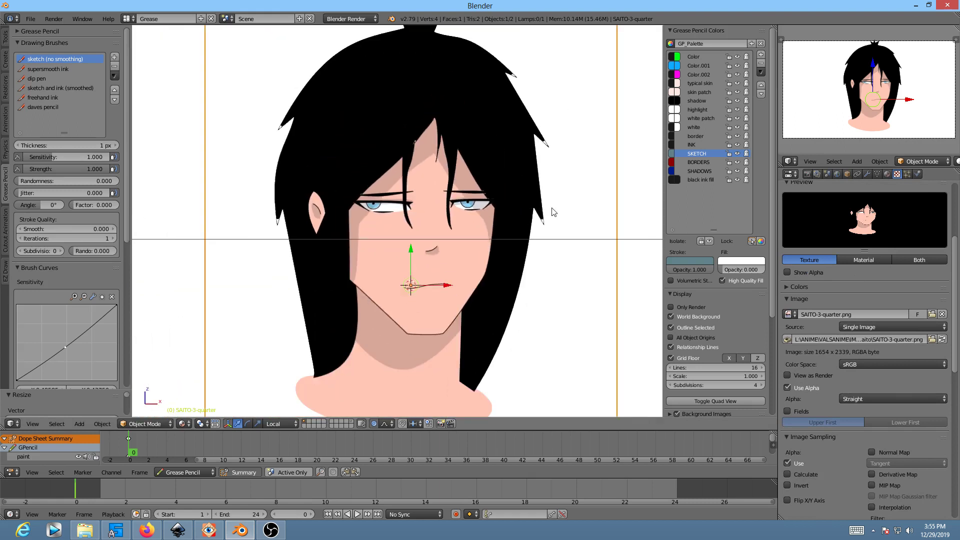
pyautogui.scroll(-2, 553, 212)
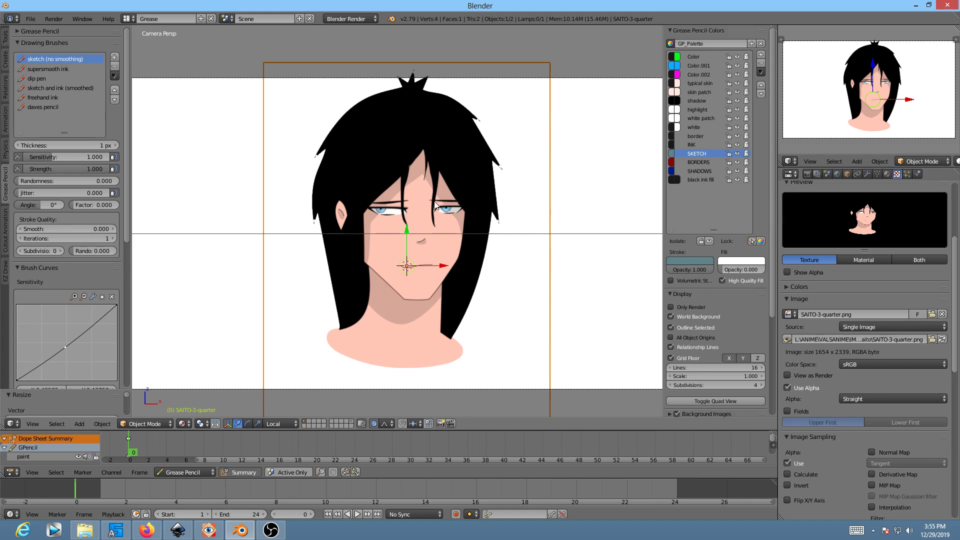
# - Show the second scene layer as well and subdivide the whole head plane five times
pyautogui.hotkey('shift', '2')
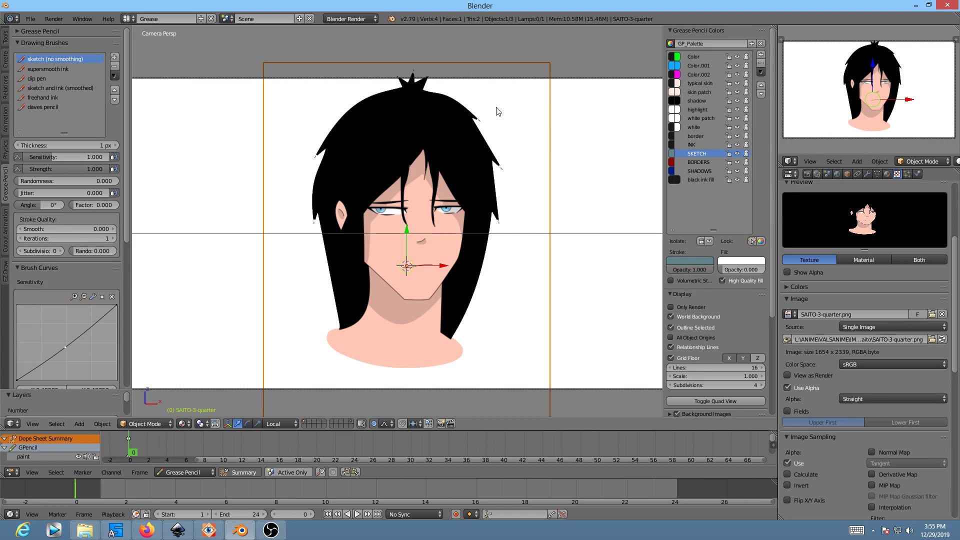
pyautogui.press('Tab')
pyautogui.press('w')
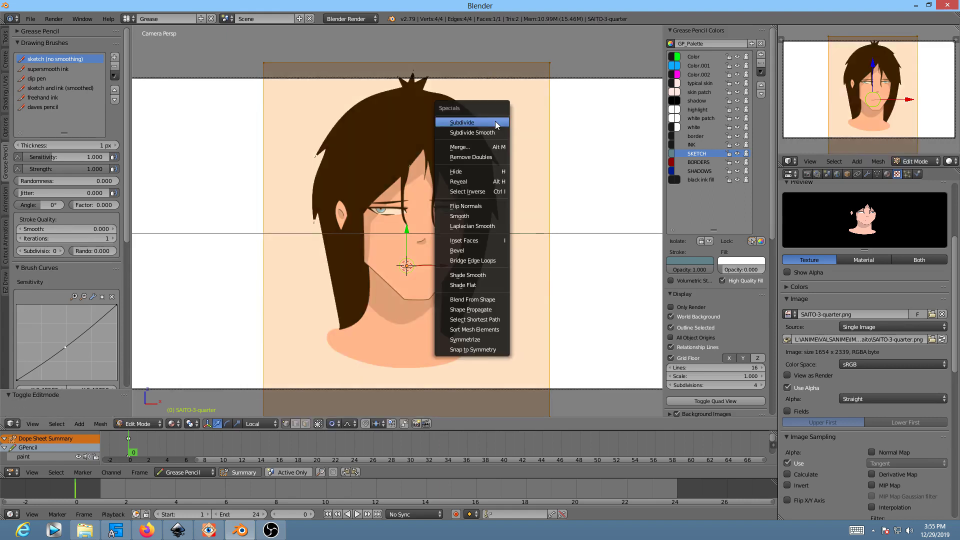
pyautogui.click(495, 122)
pyautogui.press('w')
pyautogui.click(495, 122)
pyautogui.press('w')
pyautogui.click(495, 122)
pyautogui.press('w')
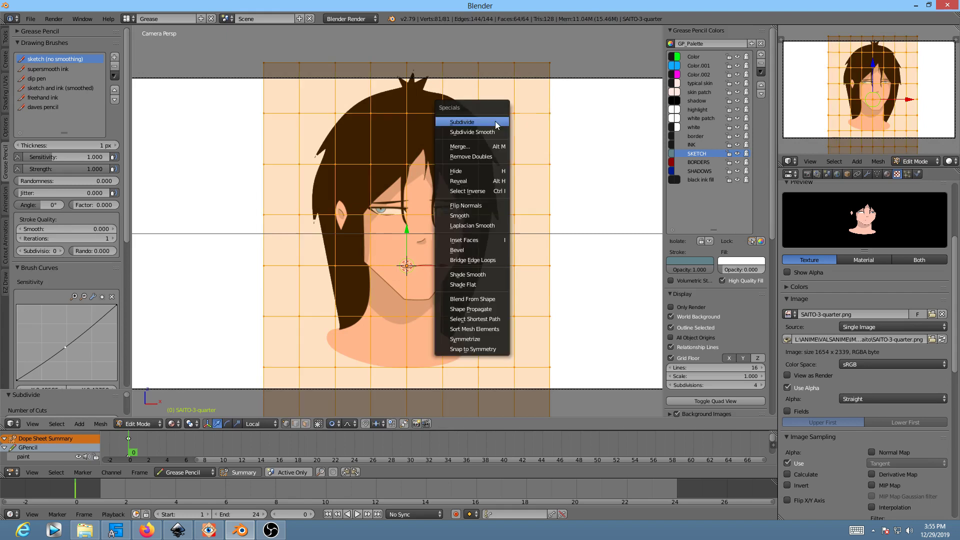
pyautogui.click(495, 123)
pyautogui.press('w')
pyautogui.click(497, 125)
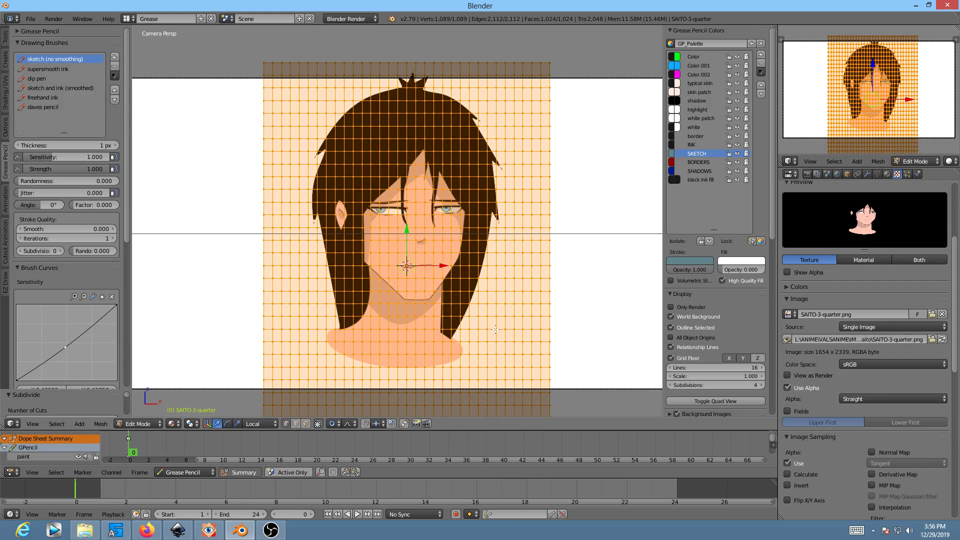
pyautogui.press('Tab')
# - Add a single-bone armature at the base of the head and show the scene in front view
pyautogui.keyDown('shift'); pyautogui.moveTo(578, 329); pyautogui.dragTo(561, 244, button='middle'); pyautogui.keyUp('shift')
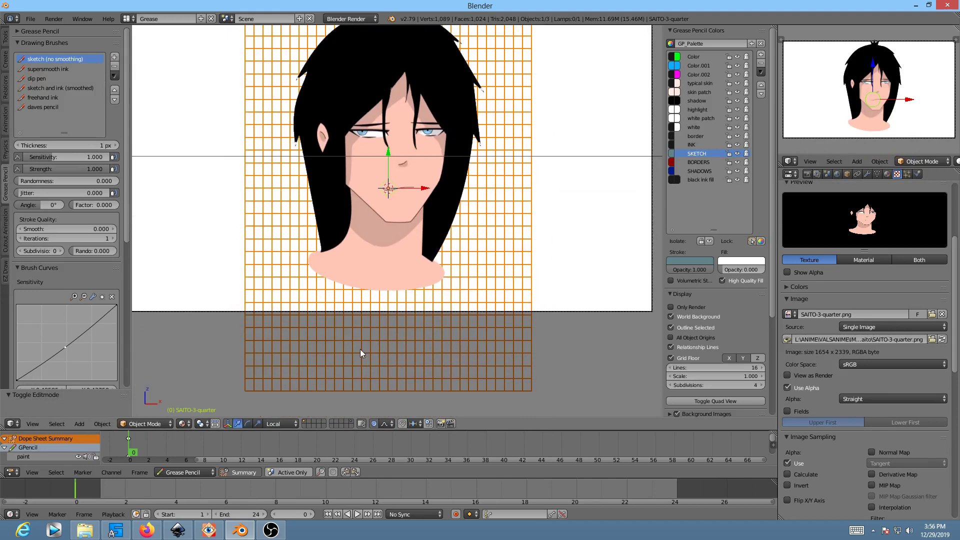
pyautogui.hotkey('shift', 'a')
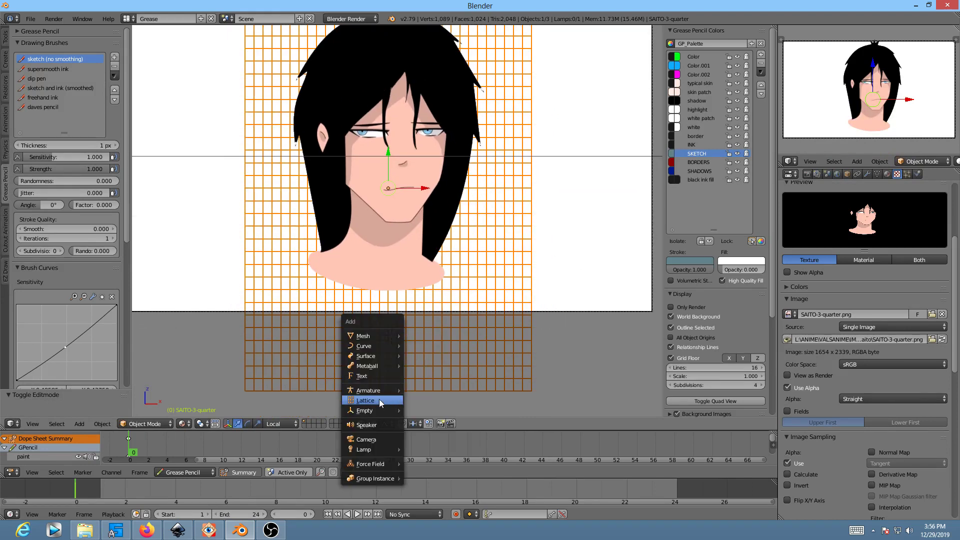
pyautogui.moveTo(381, 390)
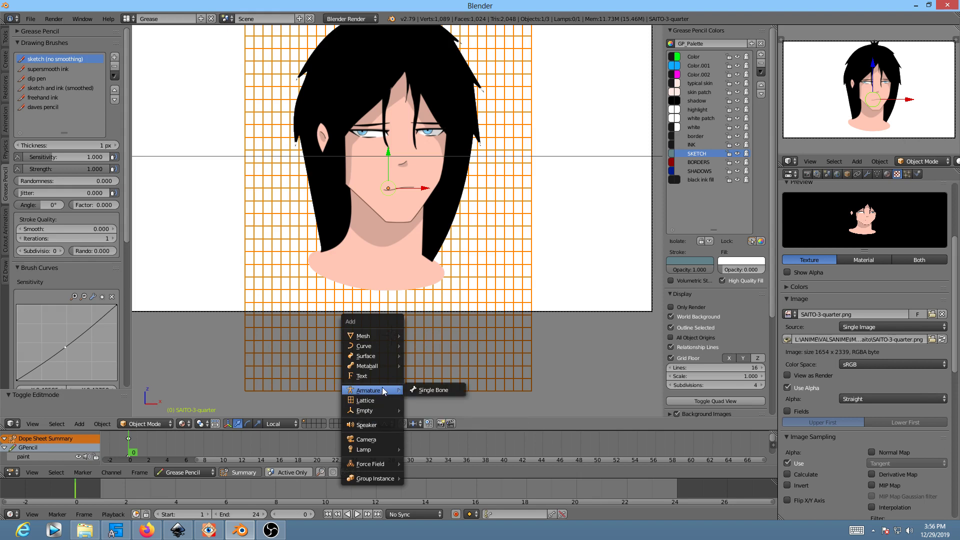
pyautogui.click(432, 391)
pyautogui.moveTo(394, 106); pyautogui.dragTo(393, 205, button='right')
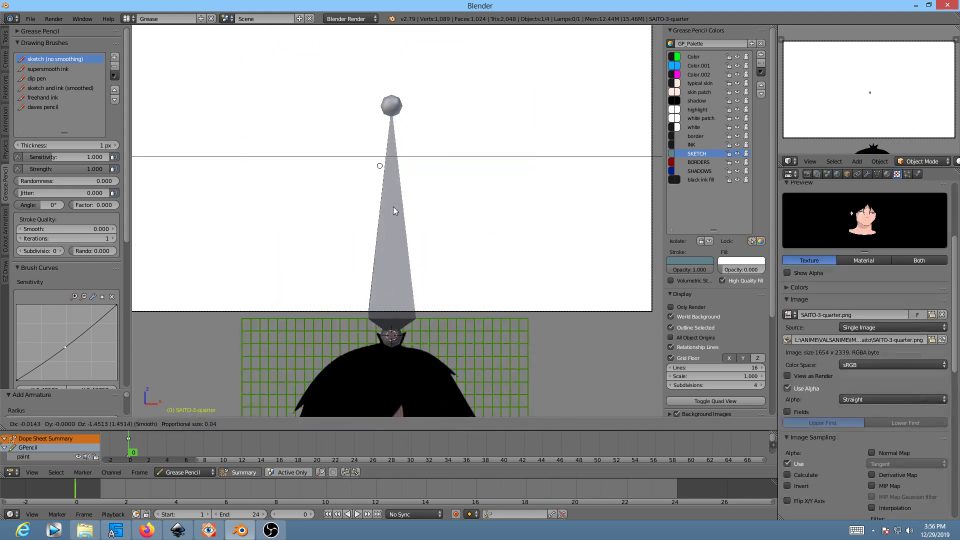
pyautogui.rightClick(393, 152)
pyautogui.moveTo(433, 290); pyautogui.dragTo(553, 329, button='middle')
pyautogui.press('KP_1')
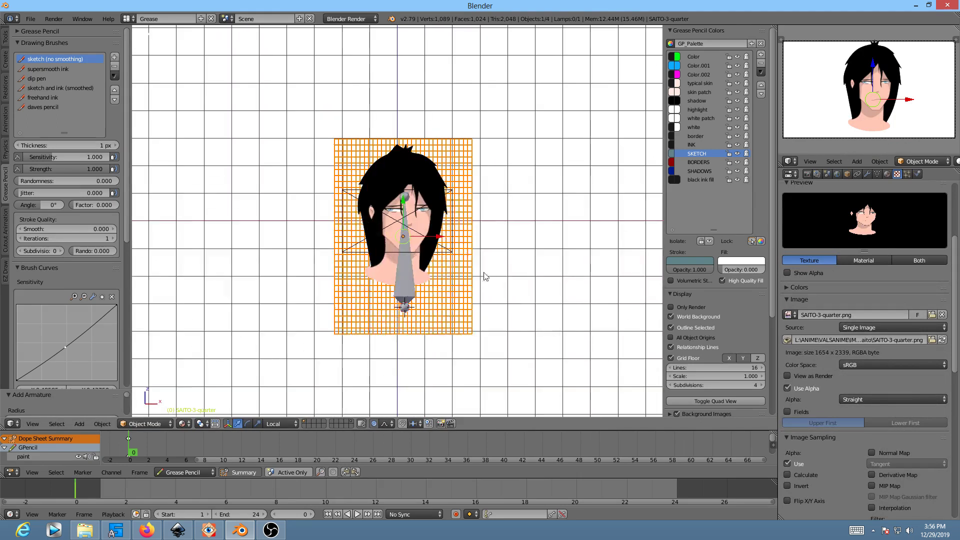
# - Shorten the armature's bone by moving its tip down from the forehead to the neck below the chin
pyautogui.scroll(4, 423, 243)
pyautogui.press('Tab')
pyautogui.press('Tab')
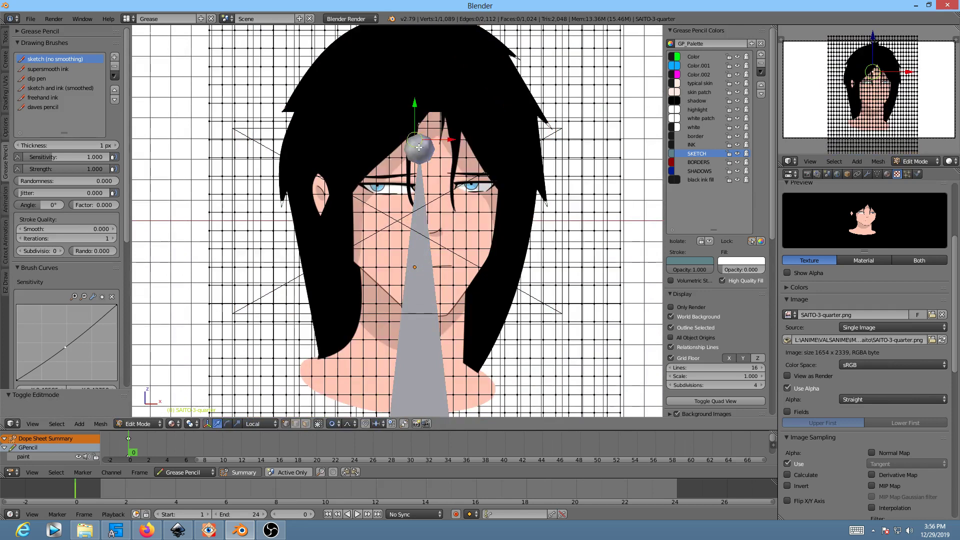
pyautogui.rightClick(426, 153)
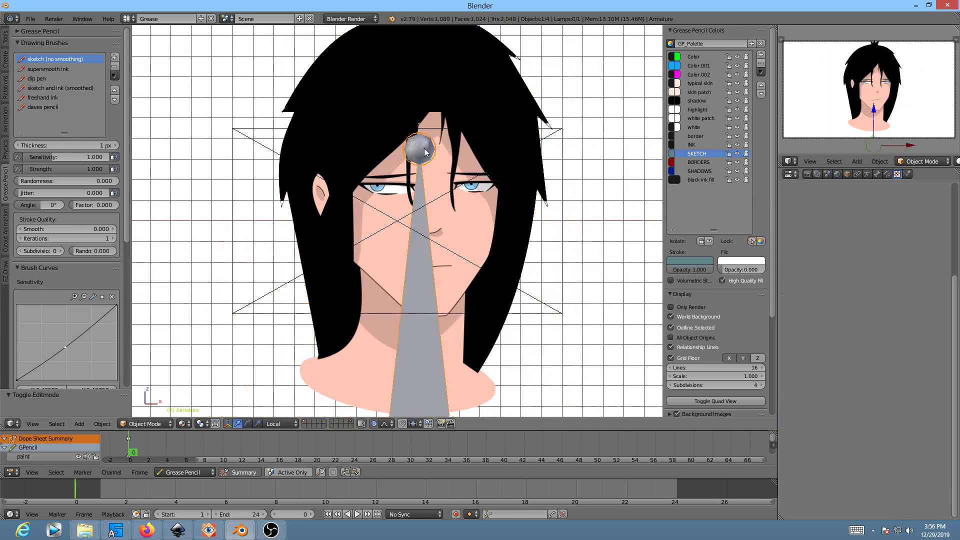
pyautogui.press('Tab')
pyautogui.rightClick(423, 151)
pyautogui.press('g')
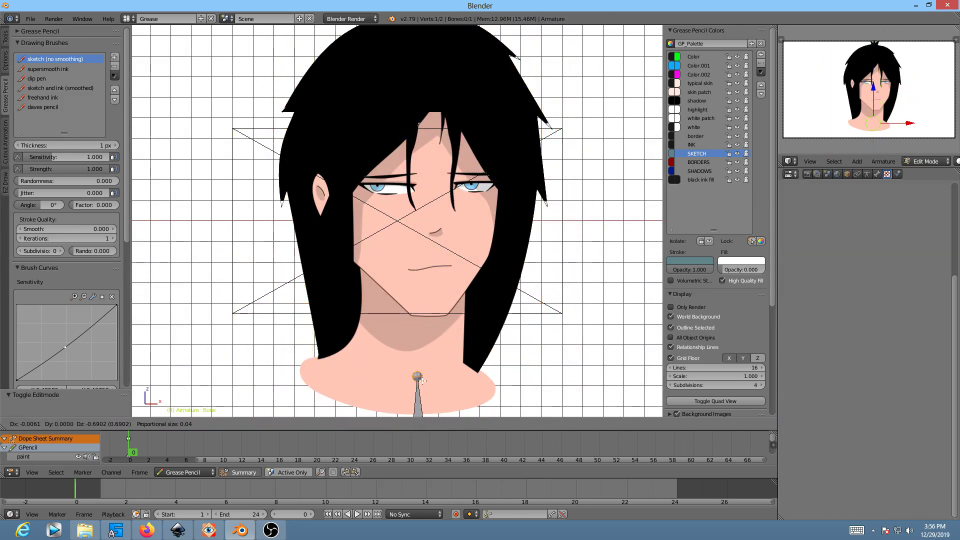
pyautogui.click(417, 351)
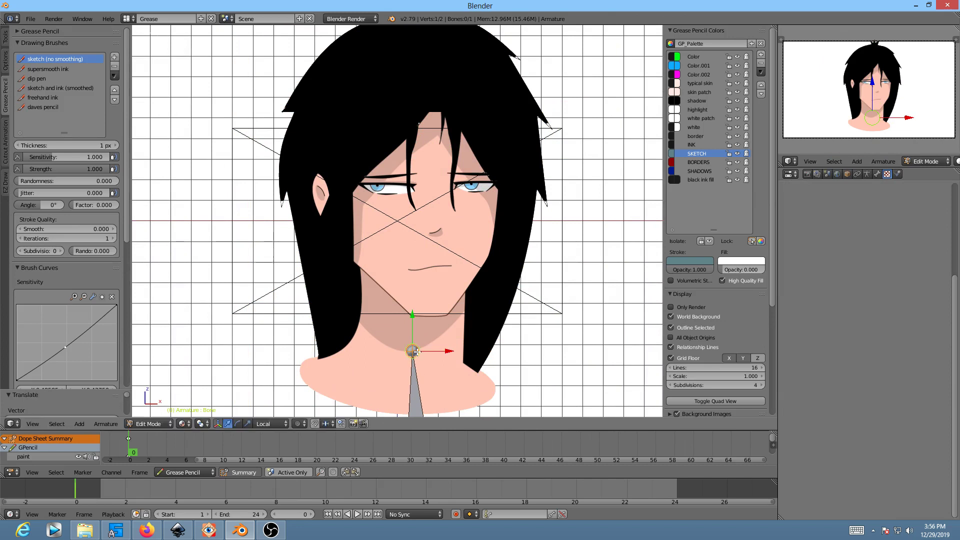
# - Extrude three more bones upward in a chain, ending below the chin, between the eyes and near the top of the head
pyautogui.press('e')
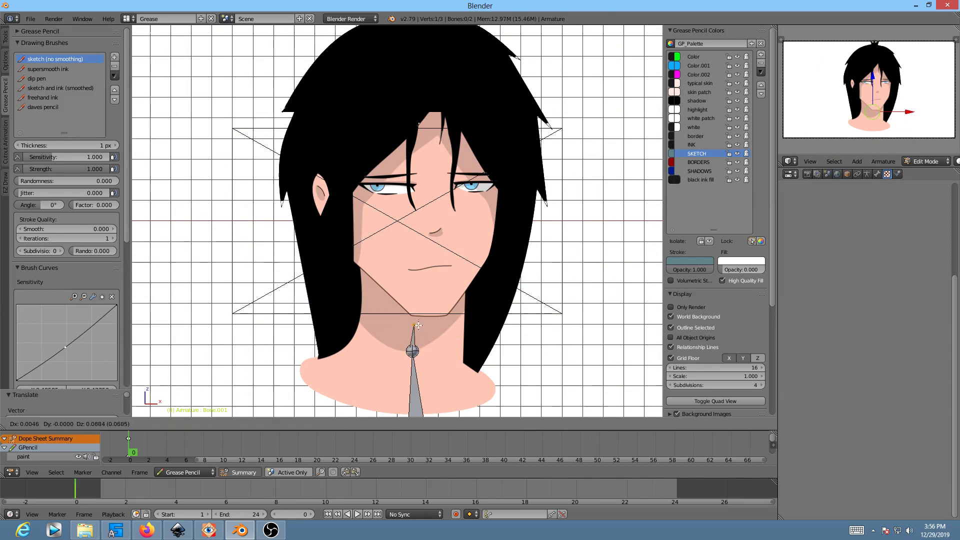
pyautogui.click(418, 322)
pyautogui.press('e')
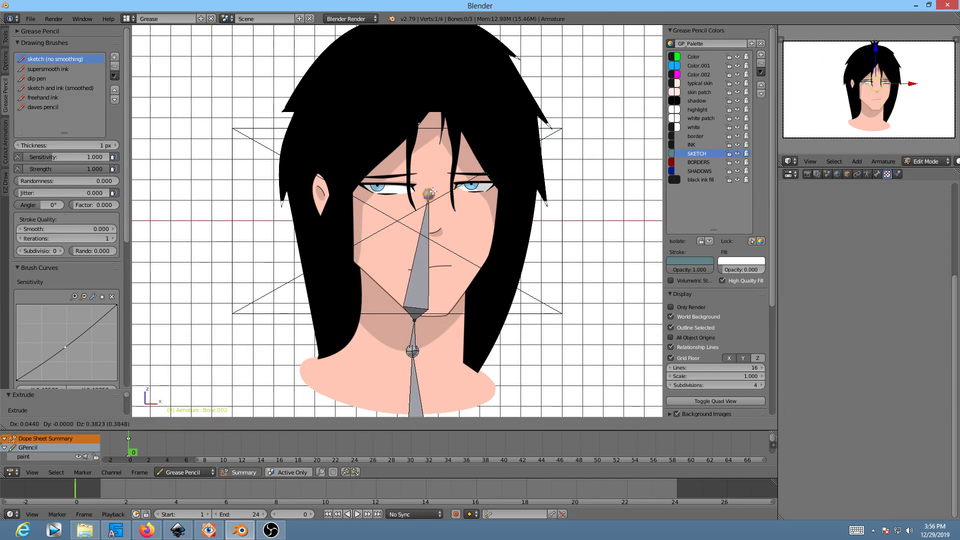
pyautogui.click(430, 190)
pyautogui.press('e')
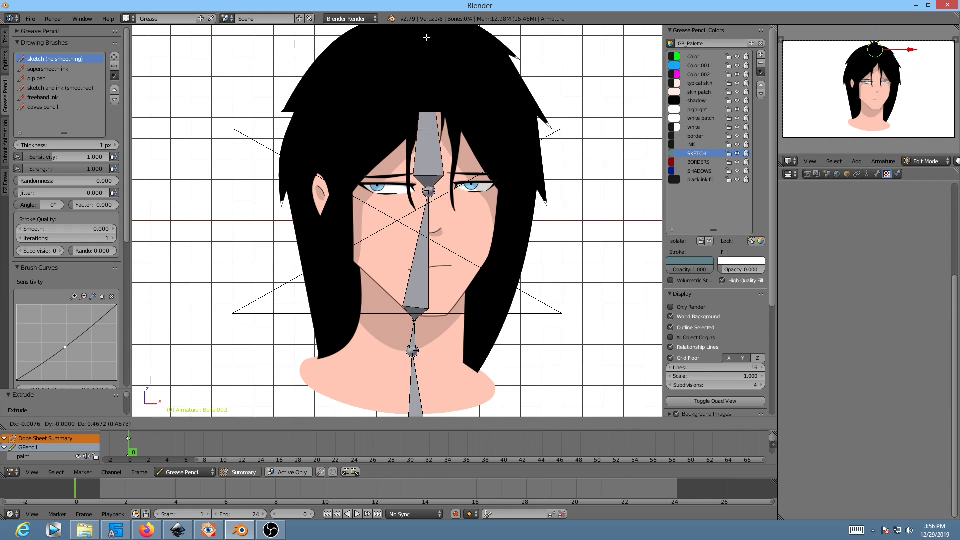
pyautogui.click(425, 37)
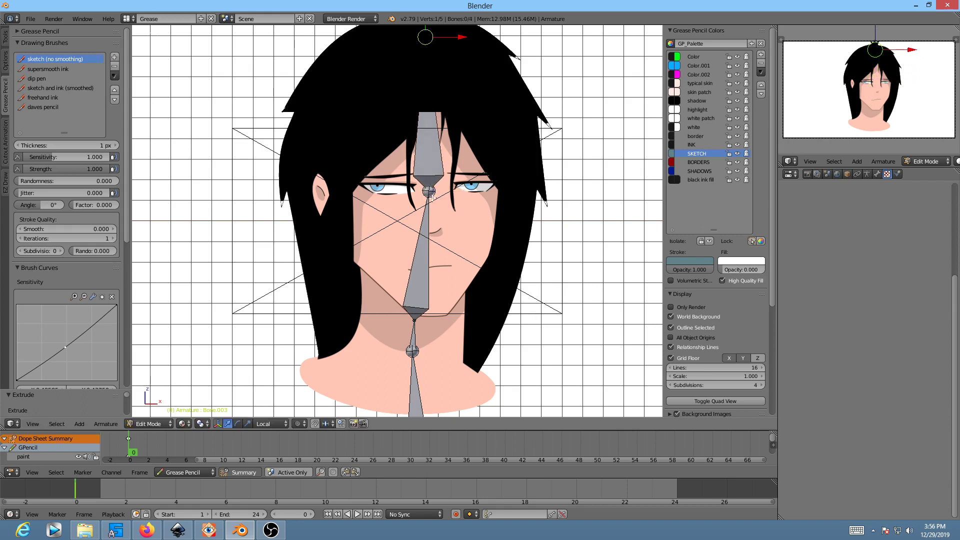
pyautogui.press('Tab')
# - Parent the armature to the head plane using the Object option and reselect the plane alone
pyautogui.rightClick(424, 246)
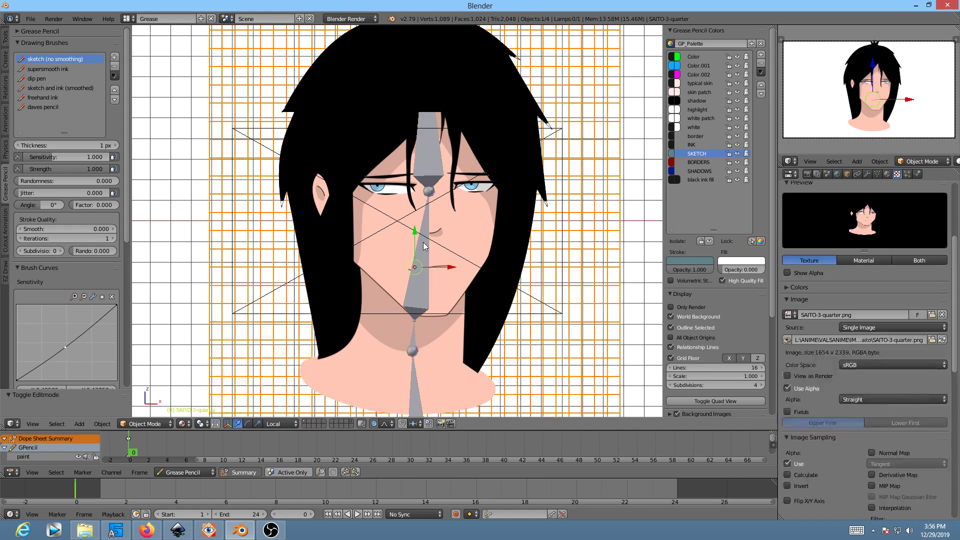
pyautogui.rightClick(419, 311)
pyautogui.keyDown('shift'); pyautogui.rightClick(457, 284); pyautogui.keyUp('shift')
pyautogui.hotkey('ctrl', 'p')
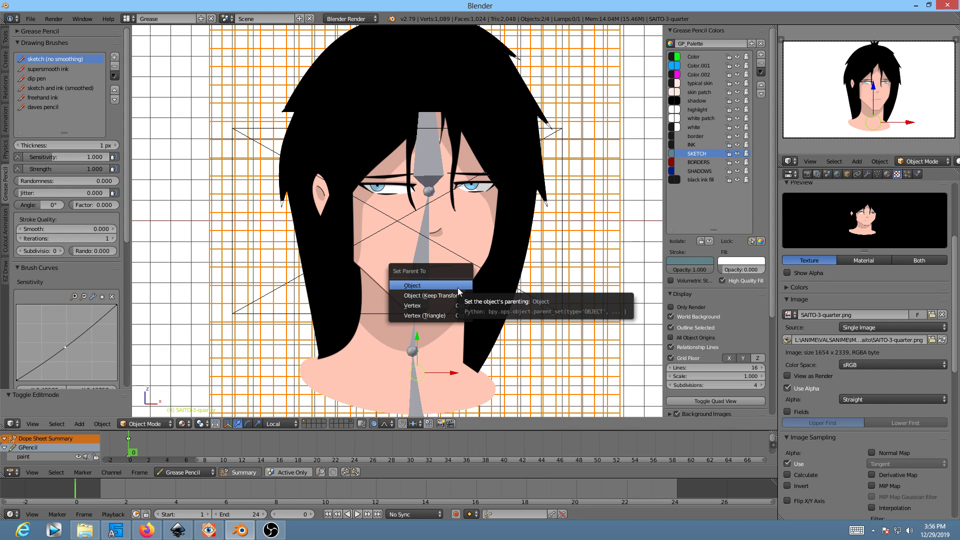
pyautogui.click(457, 286)
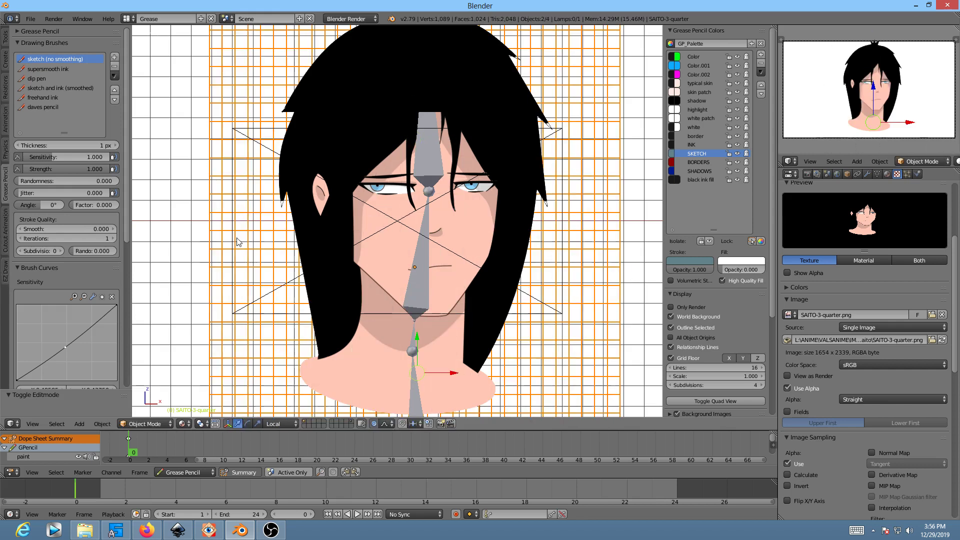
pyautogui.rightClick(230, 269)
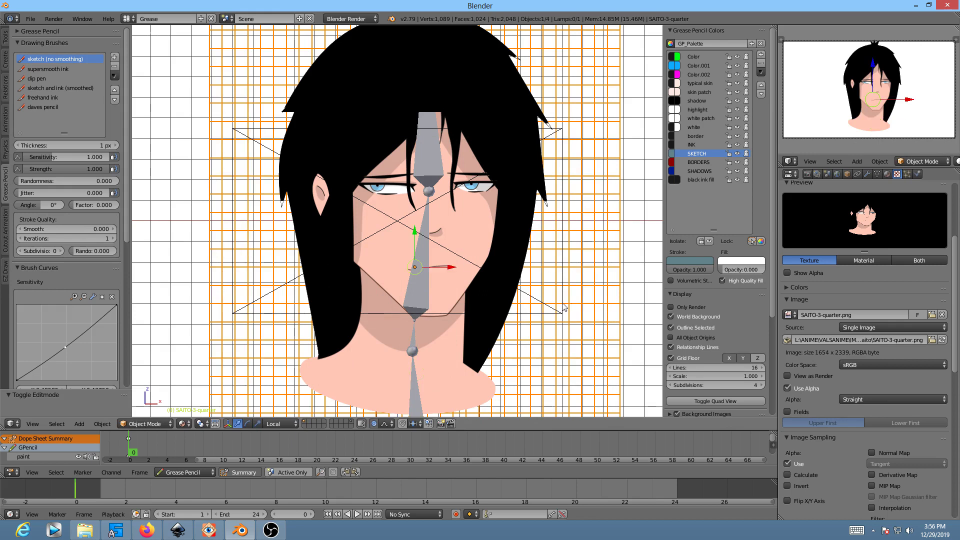
pyautogui.moveTo(455, 251); pyautogui.dragTo(471, 325, button='middle')
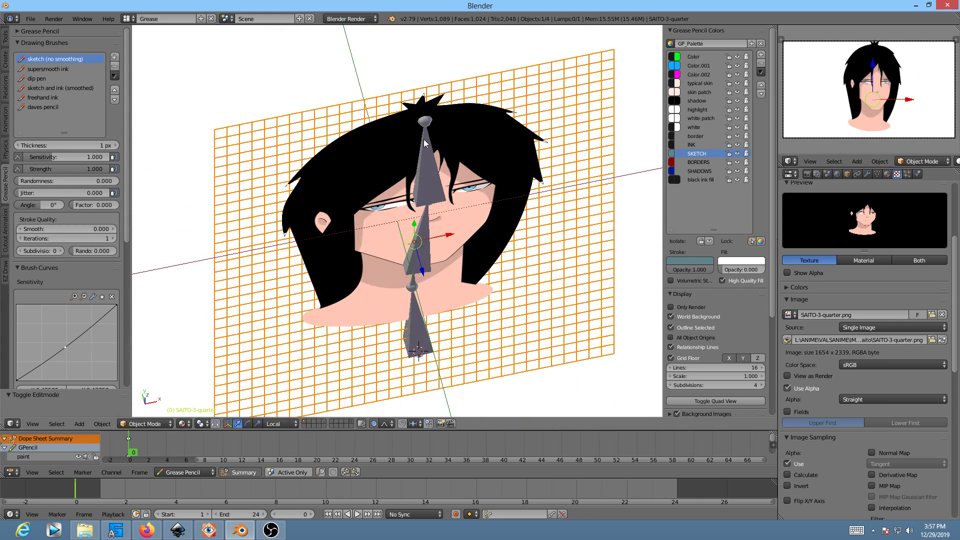
# - Parent the head plane to the armature with automatic weights and display the plane's weights in Weight Paint mode
pyautogui.keyDown('shift'); pyautogui.rightClick(425, 145); pyautogui.keyUp('shift')
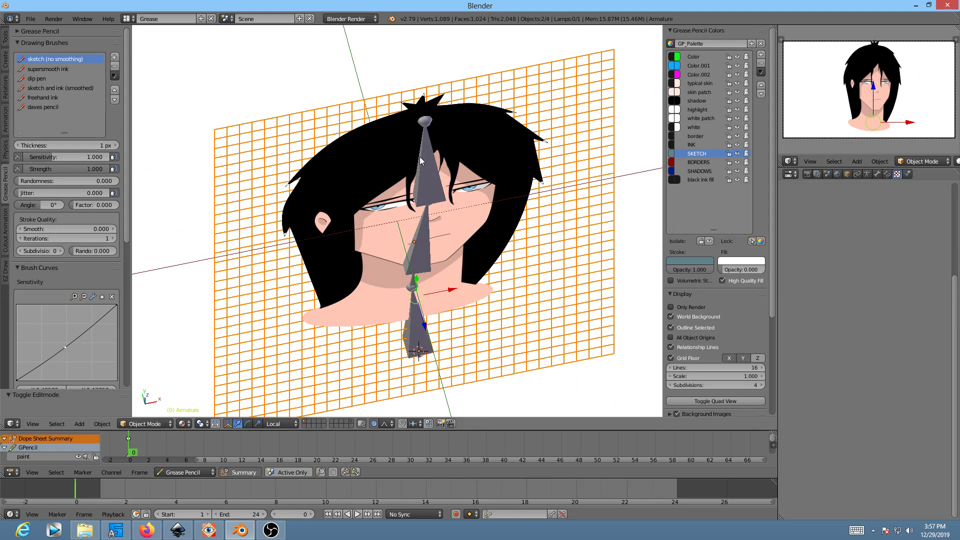
pyautogui.hotkey('ctrl', 'p')
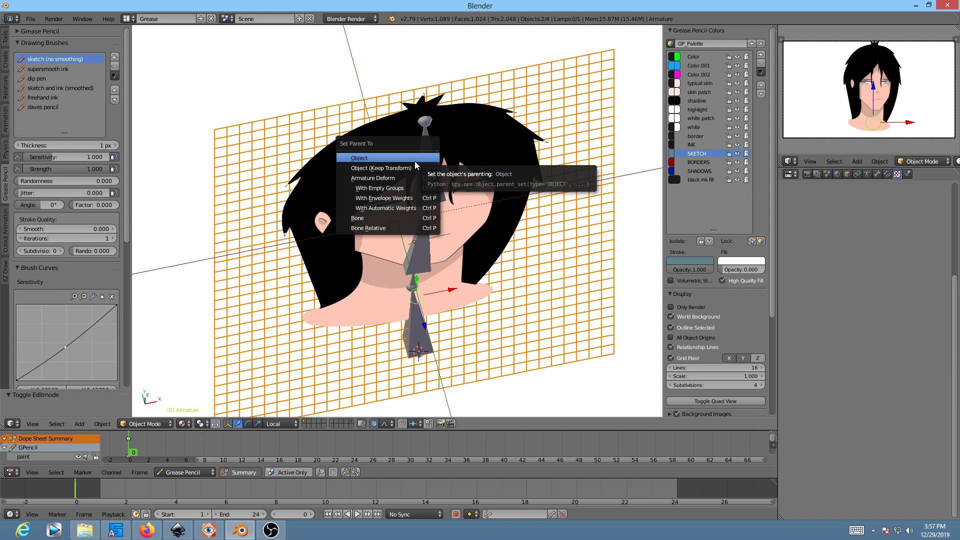
pyautogui.click(432, 209)
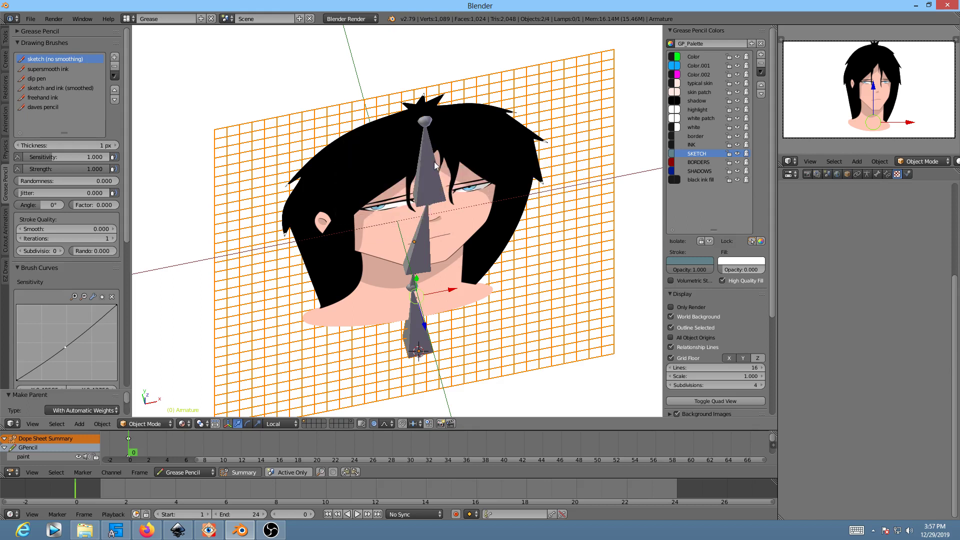
pyautogui.rightClick(426, 140)
pyautogui.hotkey('ctrl', 'Tab')
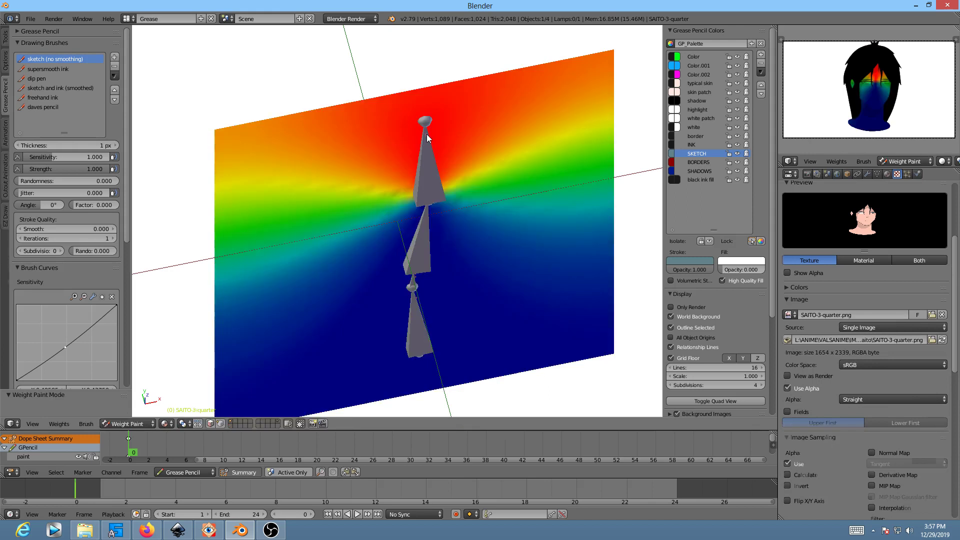
# - Leave weight painting, put the armature in Pose Mode and select its topmost bone in front view
pyautogui.rightClick(426, 134)
pyautogui.hotkey('ctrl', 'Tab')
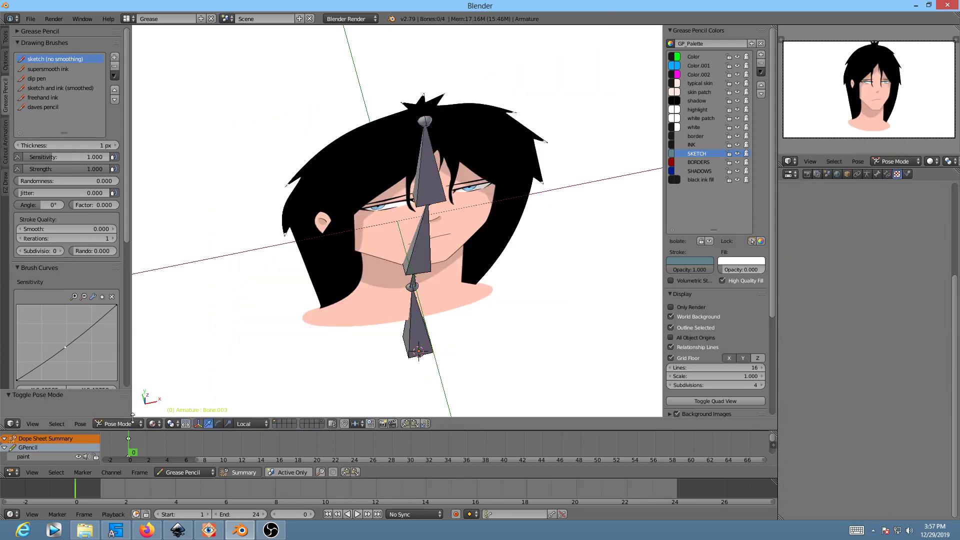
pyautogui.rightClick(437, 186)
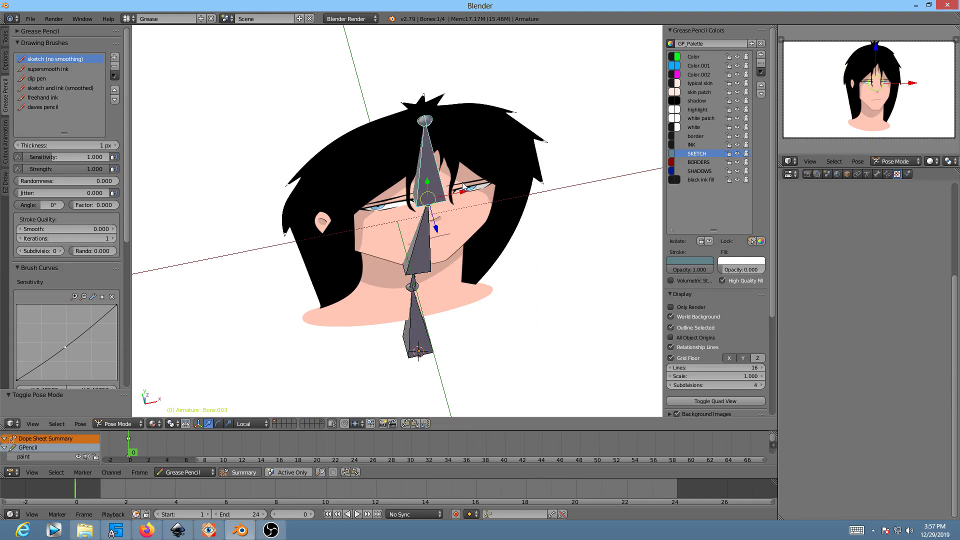
pyautogui.press('KP_1')
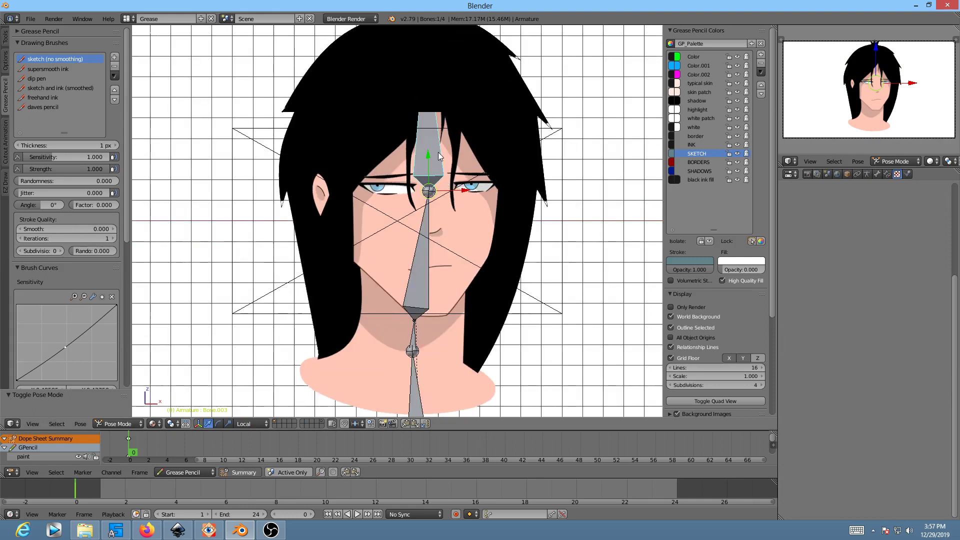
# - Rotate the face bone and the upper head bone counterclockwise to tilt the character's head sideways
pyautogui.scroll(-4, 438, 152)
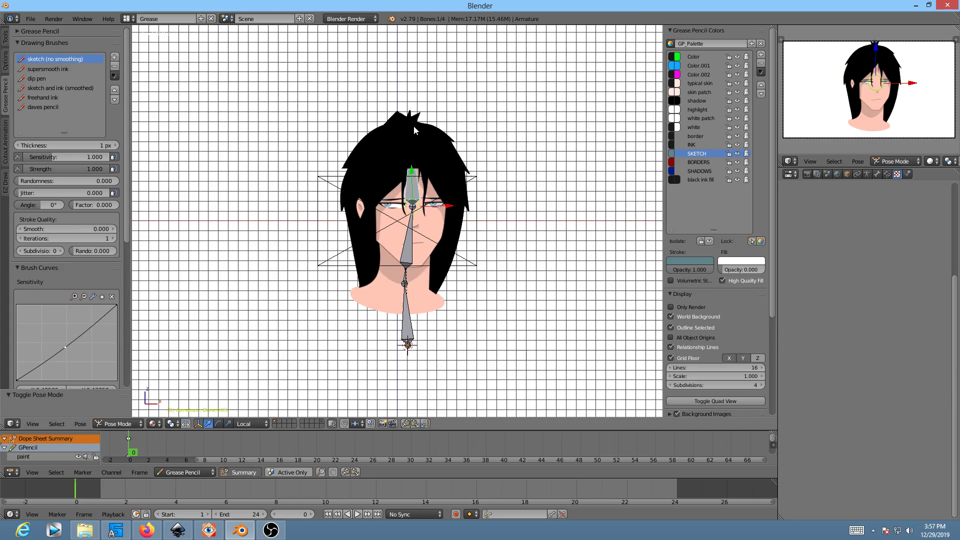
pyautogui.rightClick(405, 260)
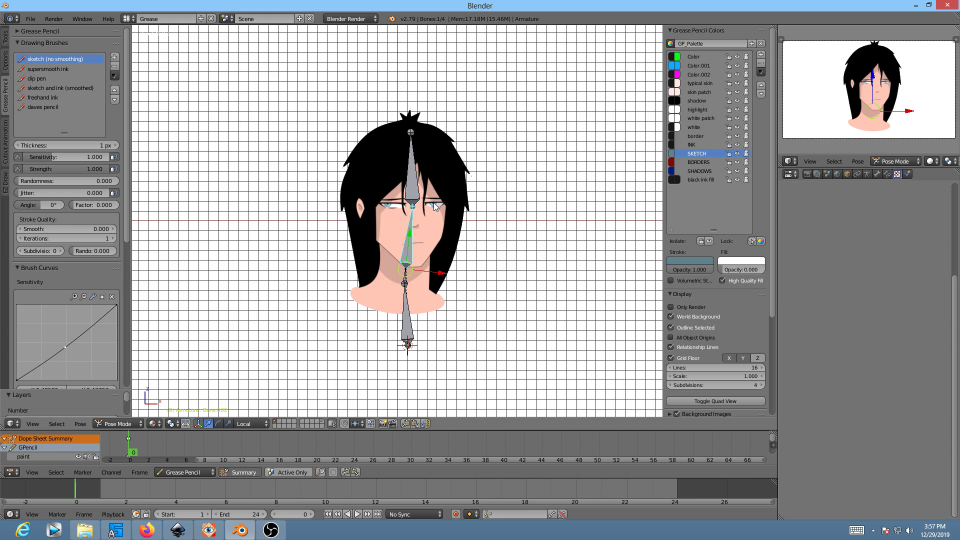
pyautogui.scroll(4, 455, 185)
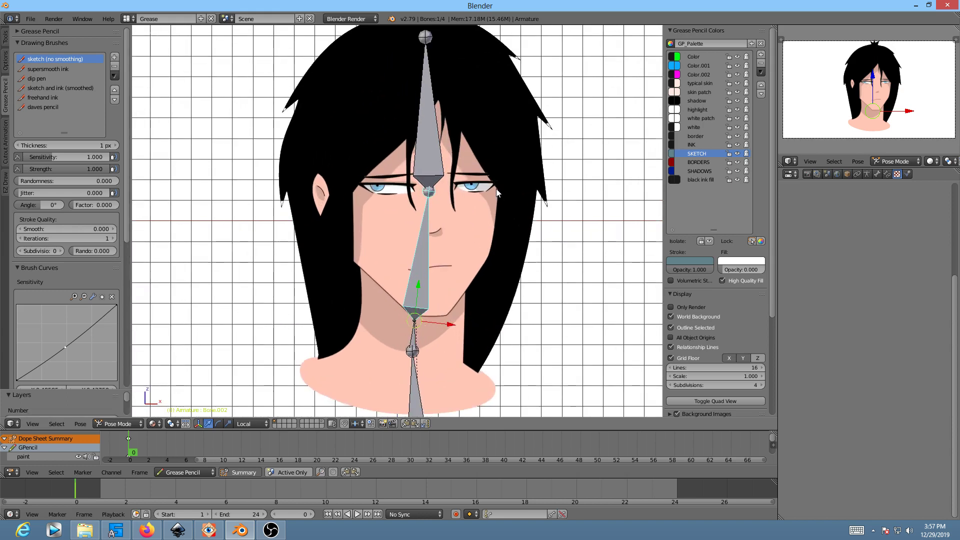
pyautogui.press('r')
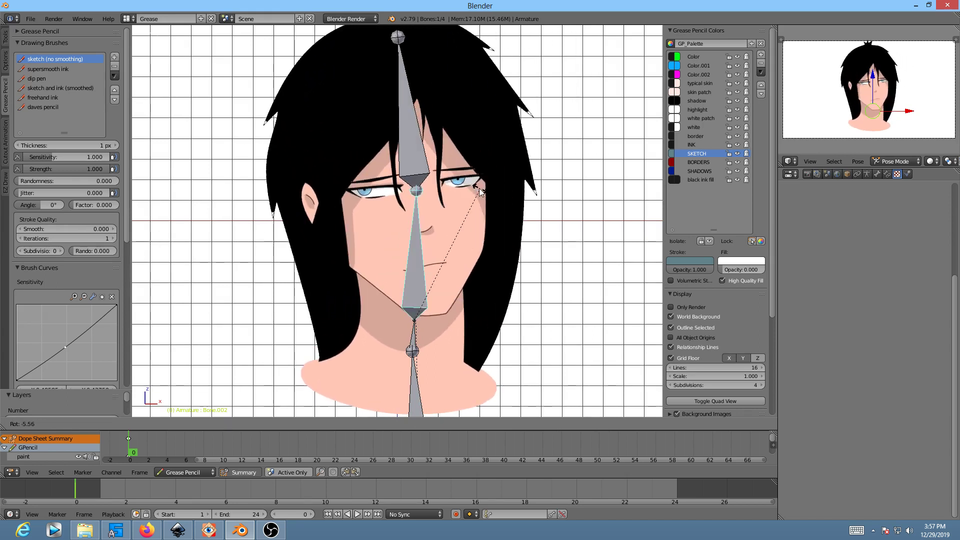
pyautogui.click(442, 174)
pyautogui.rightClick(342, 99)
pyautogui.press('r')
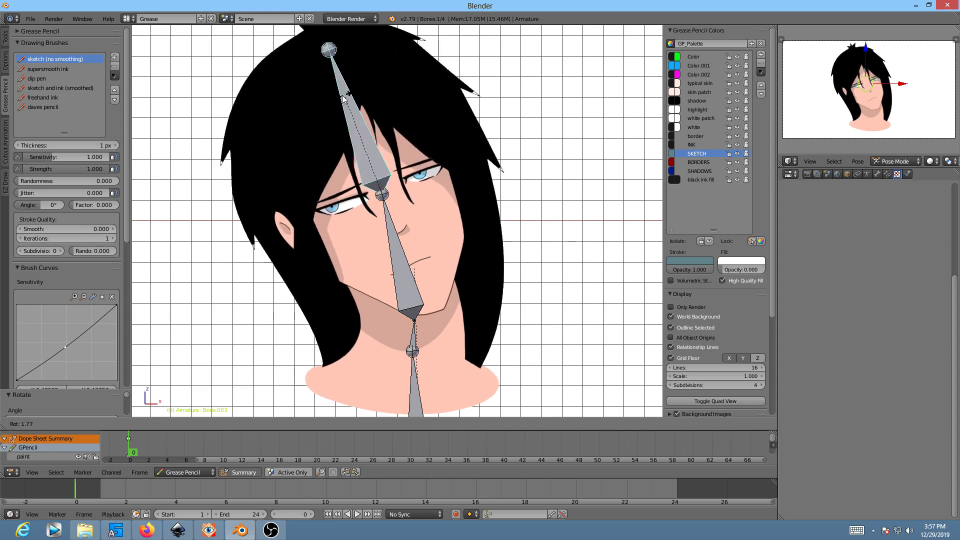
pyautogui.click(337, 102)
# - Compare the armature's rest position in Edit Mode with the tilted head in Pose Mode
pyautogui.press('Tab')
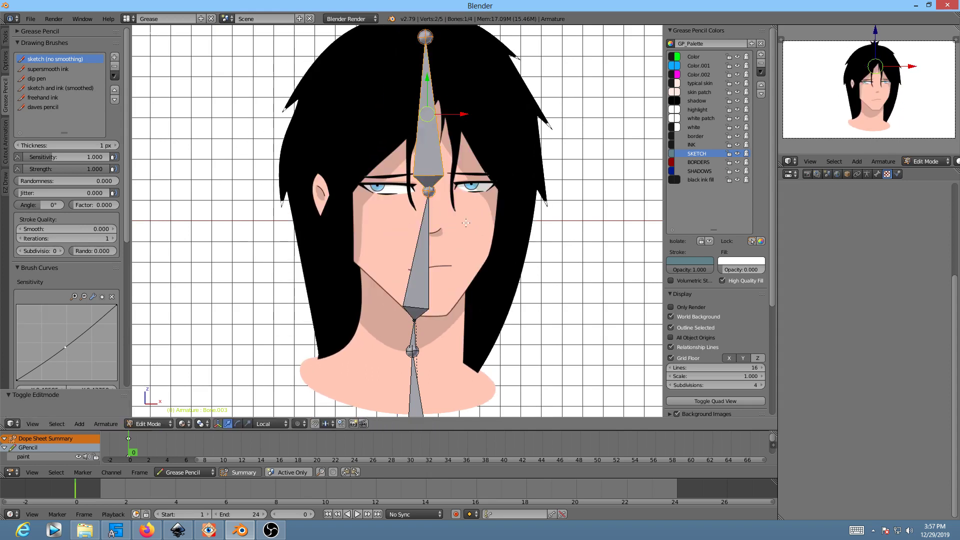
pyautogui.press('Tab')
pyautogui.press('Tab')
pyautogui.press('Tab')
pyautogui.press('Tab')
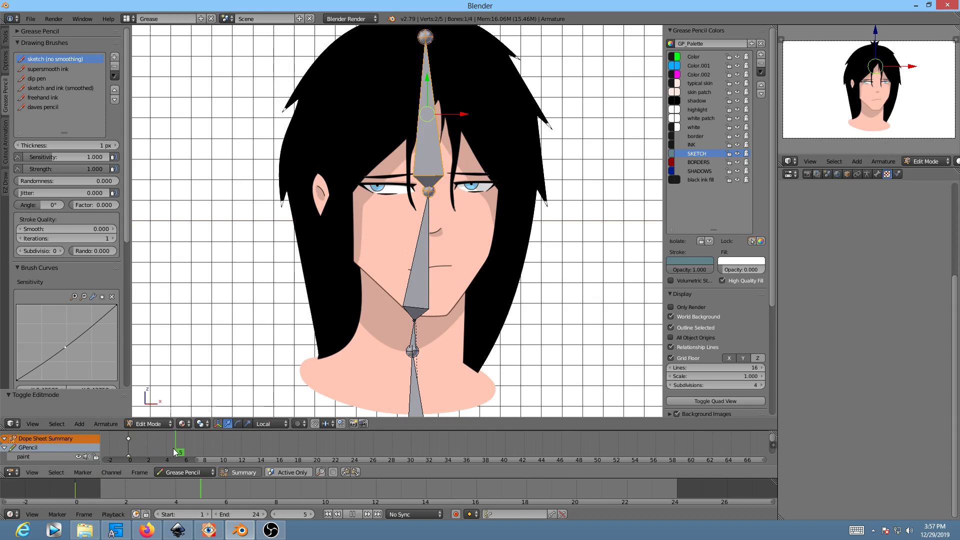
pyautogui.press('Tab')
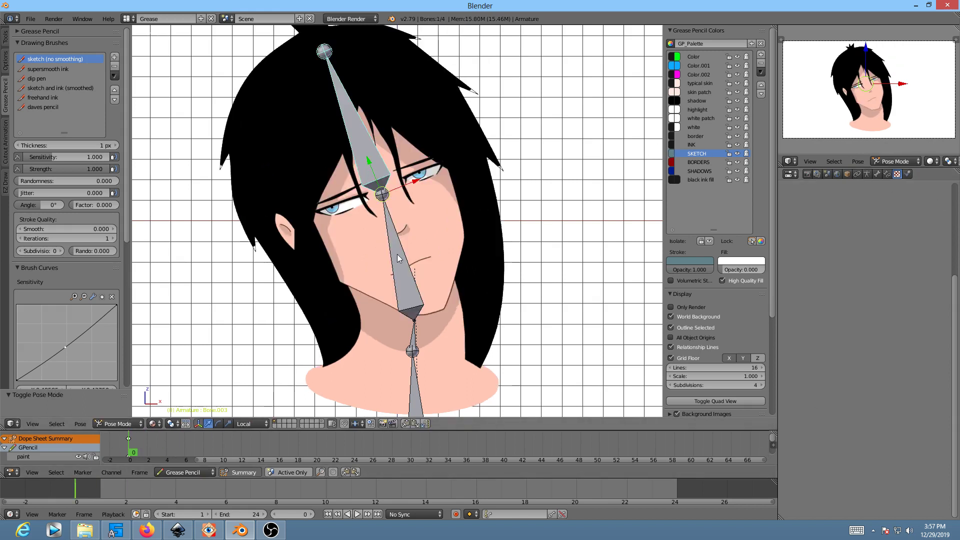
# - Bring the head bones back to a nearly upright pose and return the armature to Object Mode
pyautogui.press('r')
pyautogui.press('Escape')
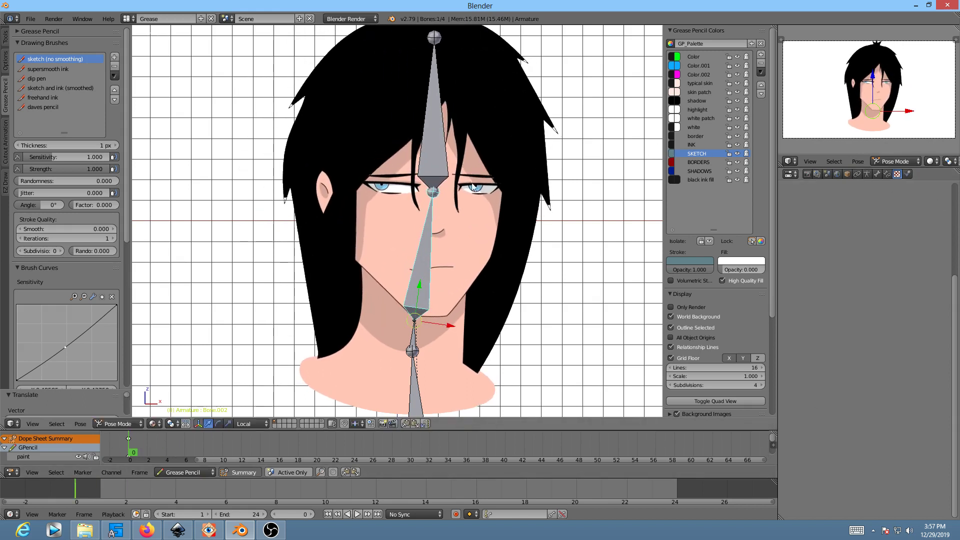
pyautogui.press('Tab')
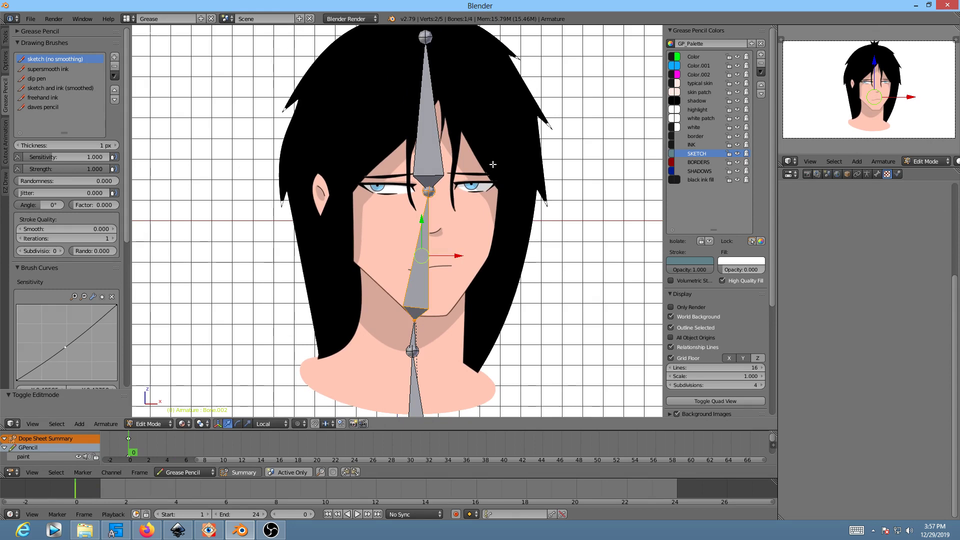
pyautogui.press('Tab')
pyautogui.hotkey('ctrl', 'Tab')
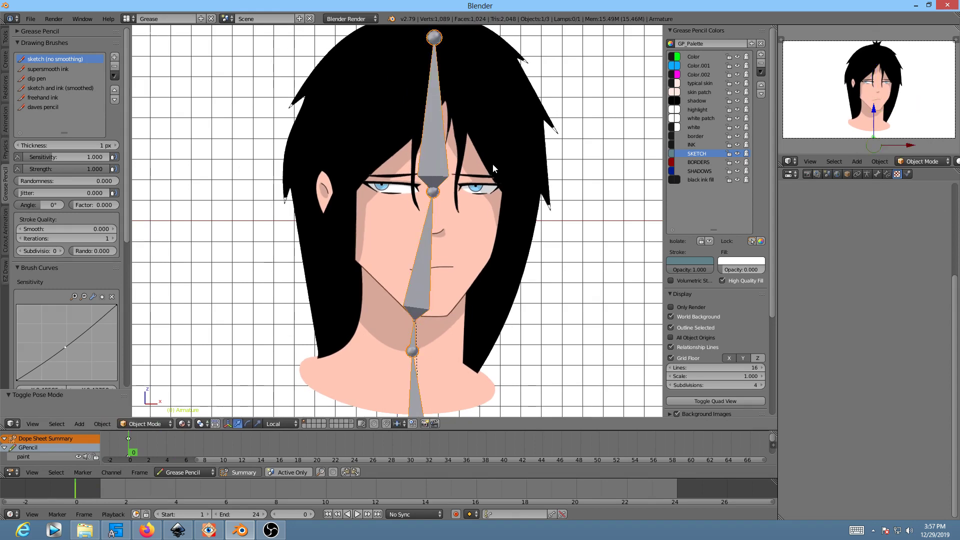
# - Select the SAITO-3-quarter mesh and switch it from Weight Paint to Edit Mode
pyautogui.rightClick(500, 149)
pyautogui.hotkey('ctrl', 'Tab')
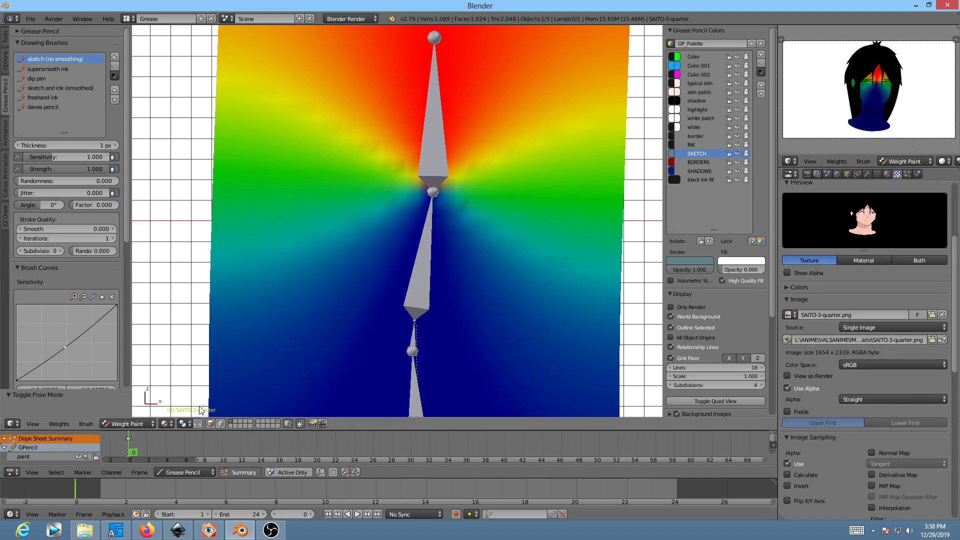
pyautogui.click(122, 424)
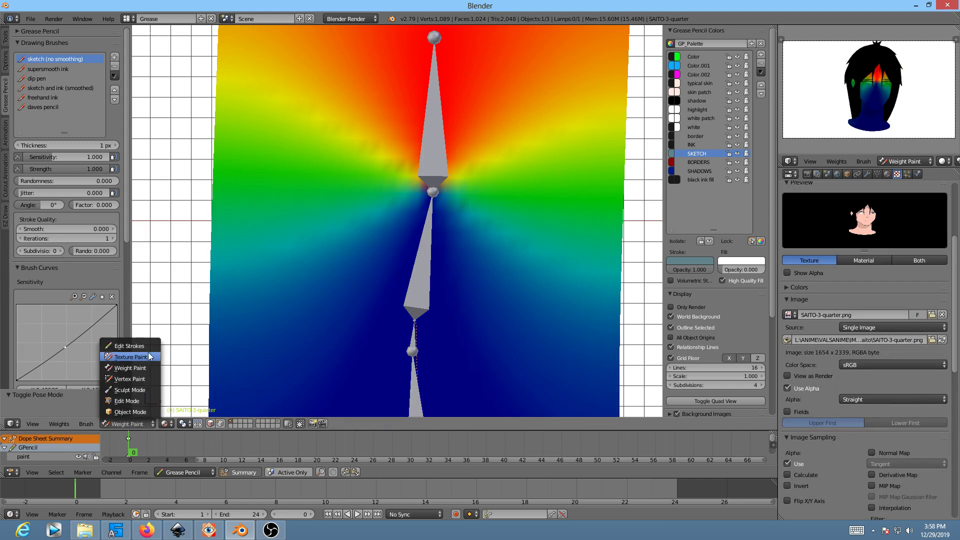
pyautogui.click(127, 401)
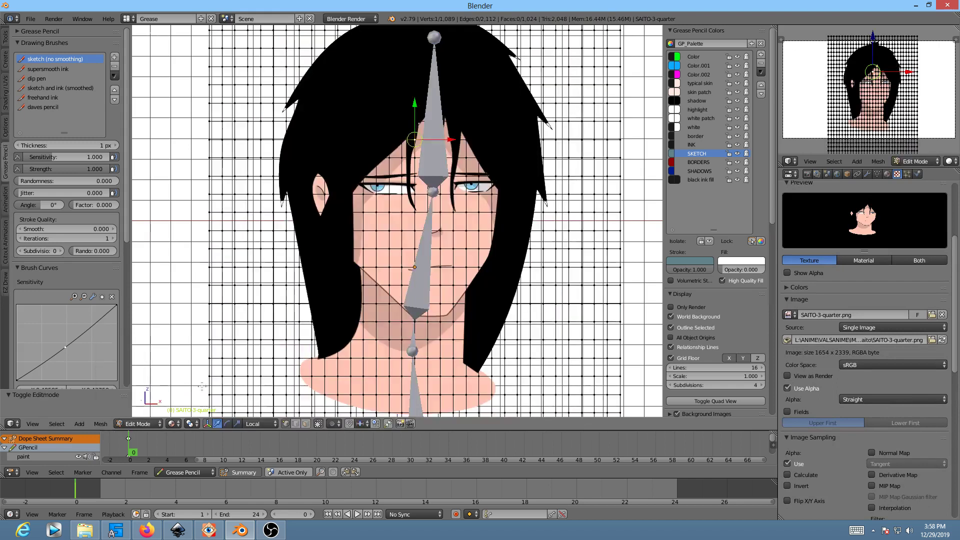
# - Box-select the mesh vertices covering the hair and face down to the chin
pyautogui.scroll(-1, 474, 254)
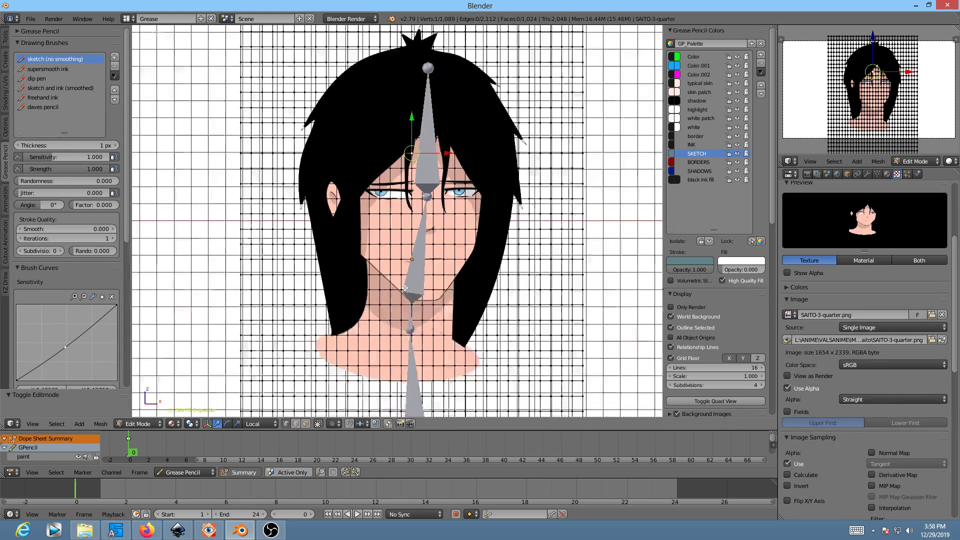
pyautogui.scroll(2, 450, 245)
pyautogui.scroll(-1, 429, 240)
pyautogui.scroll(-2, 430, 245)
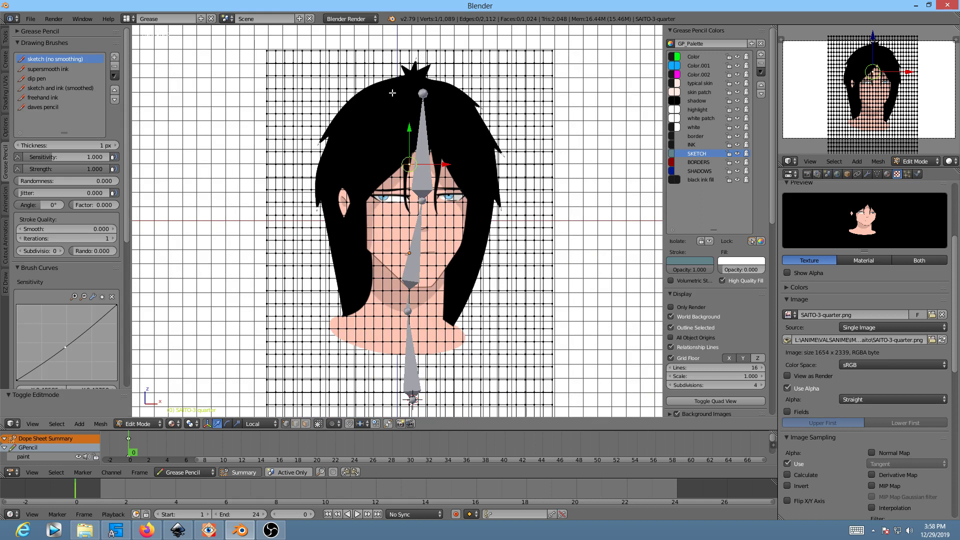
pyautogui.press('b')
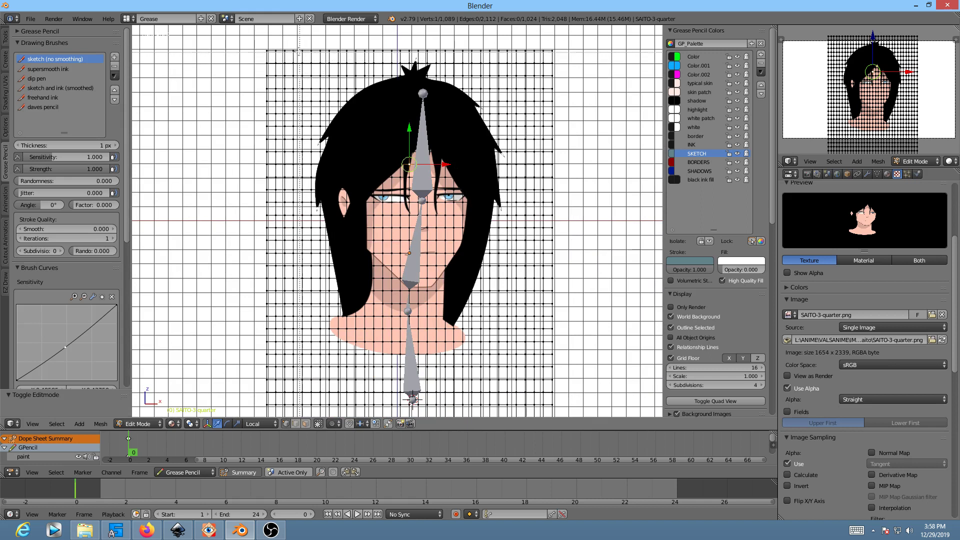
pyautogui.moveTo(292, 50); pyautogui.dragTo(520, 285)
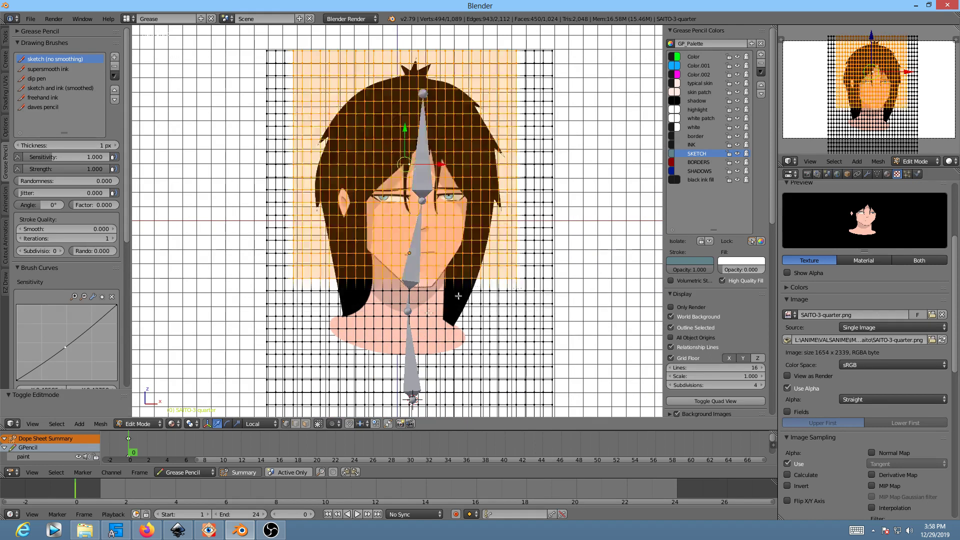
# - Place the 3D cursor at the chin as the pivot point and try rotating the selected vertices around it
pyautogui.click(419, 288)
pyautogui.press('.')
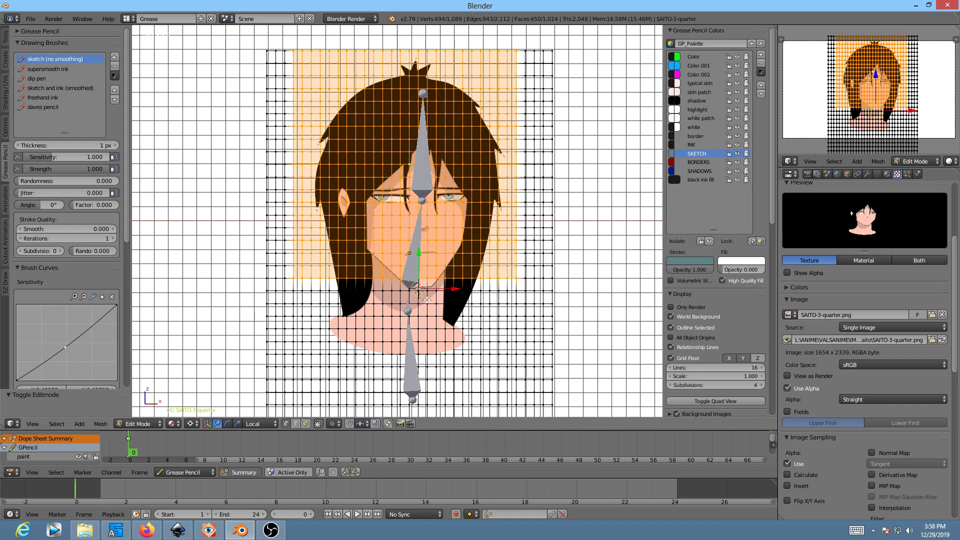
pyautogui.press('r')
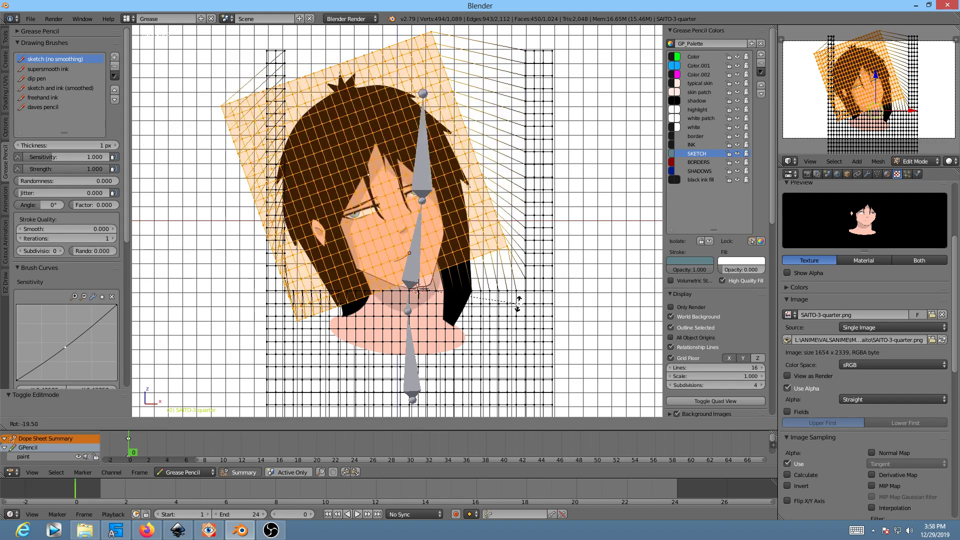
pyautogui.press('Escape')
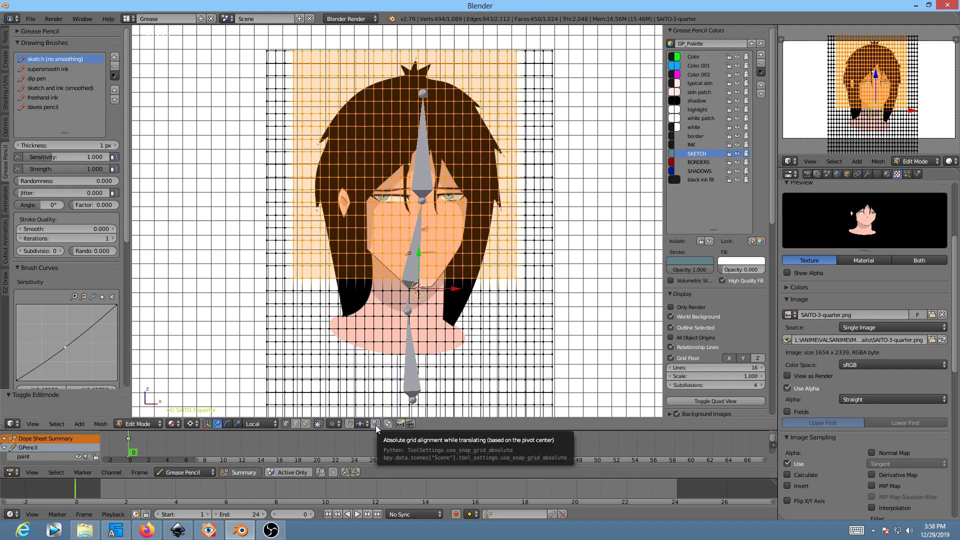
# - Enable proportional editing and try rotating the selected vertices around the chin with a proportional size of 0.29
pyautogui.press('o')
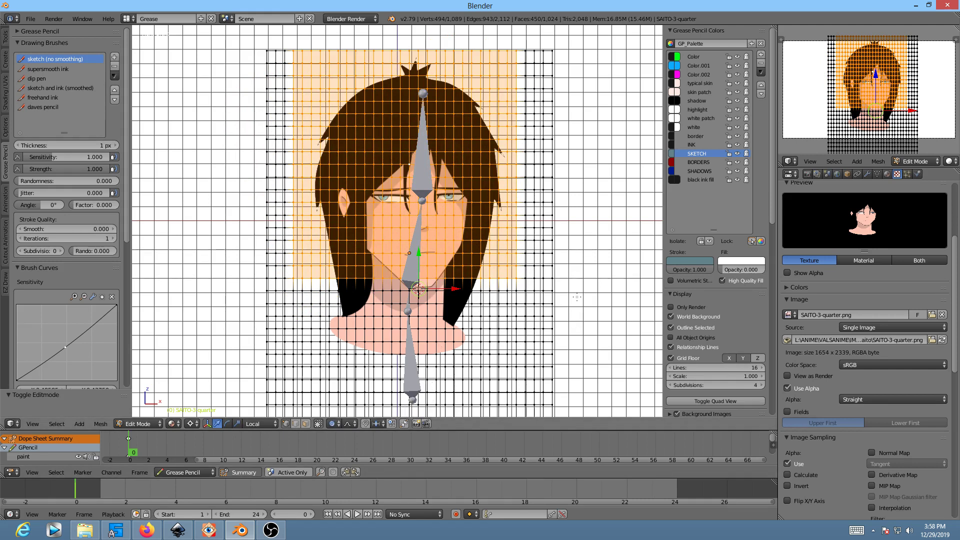
pyautogui.press('r')
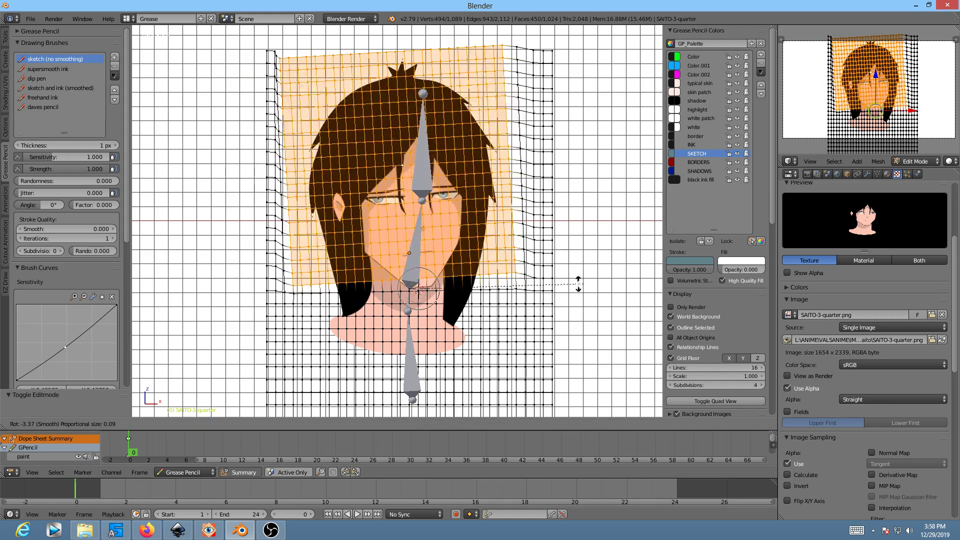
pyautogui.scroll(-9, 573, 270)
pyautogui.scroll(-3, 570, 280)
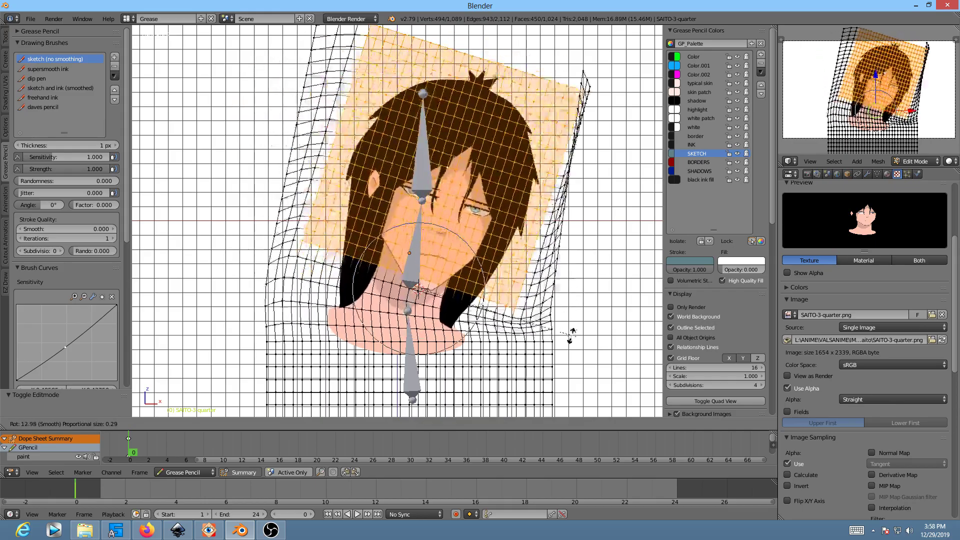
pyautogui.rightClick(525, 253)
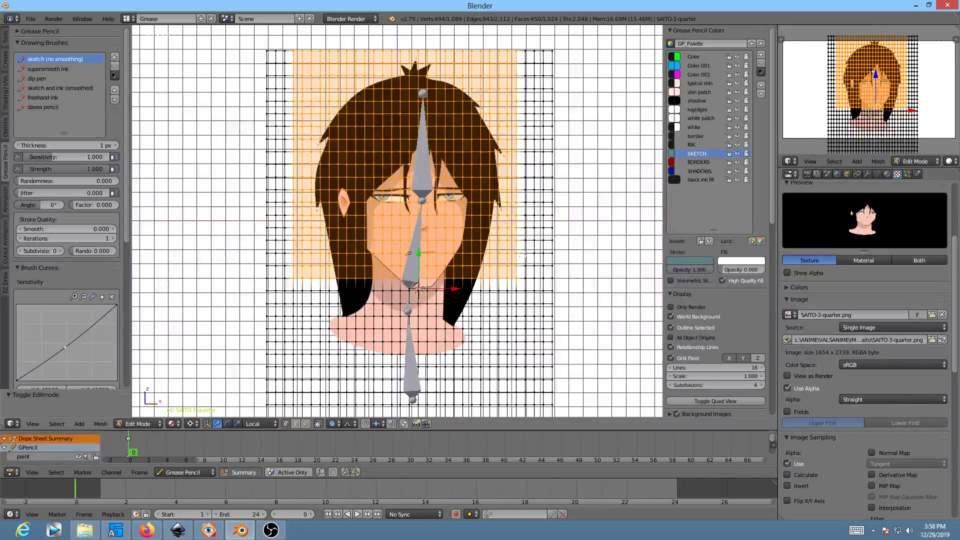
# - Try moving a single vertex at the edge of the cheek with smooth proportional editing
pyautogui.scroll(4, 501, 220)
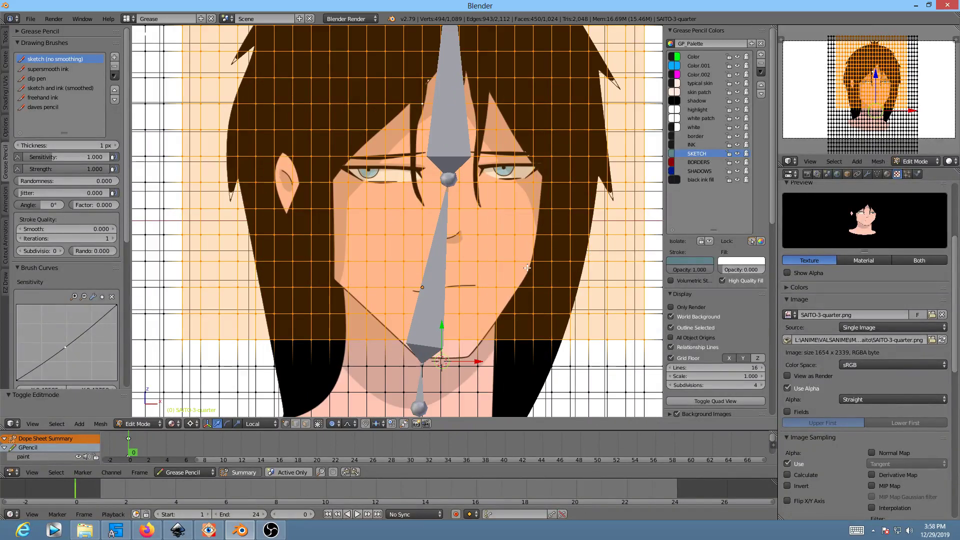
pyautogui.rightClick(544, 258)
pyautogui.press('g')
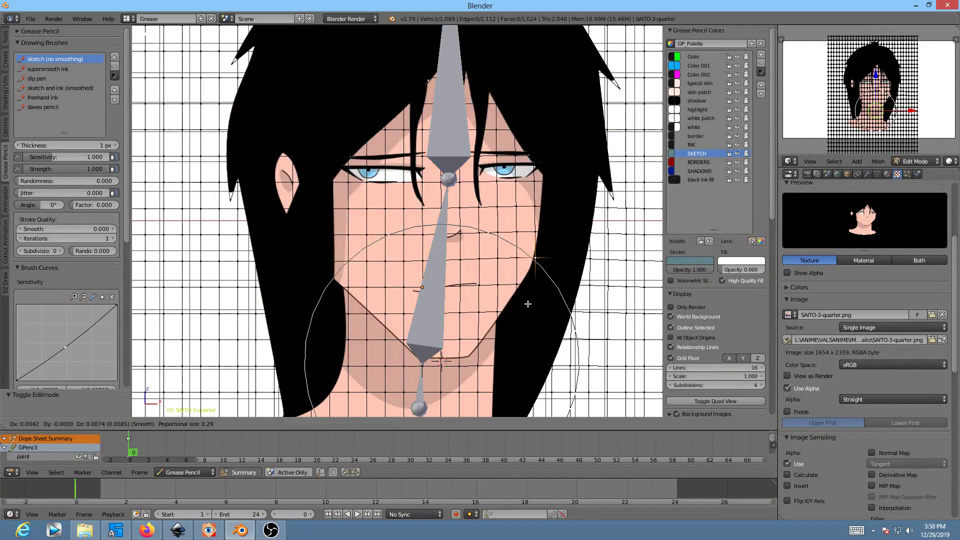
pyautogui.rightClick(533, 304)
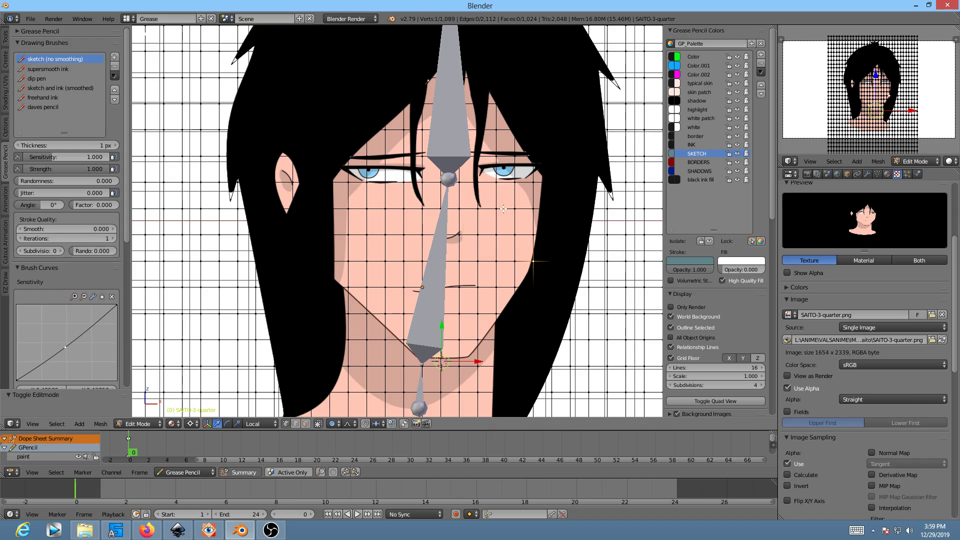
# - Leave mesh editing, select the armature and put it in Pose Mode
pyautogui.press('Tab')
pyautogui.rightClick(438, 264)
pyautogui.rightClick(436, 272)
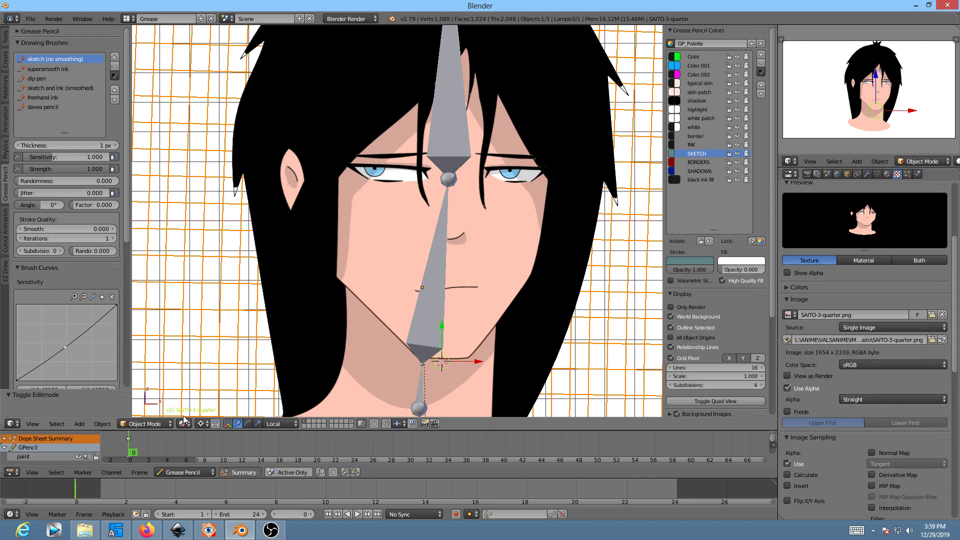
pyautogui.click(149, 425)
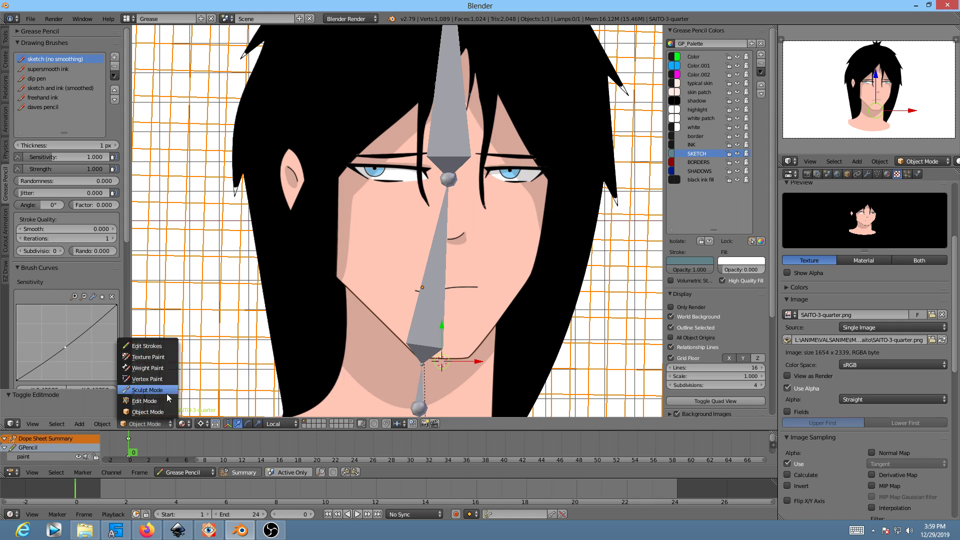
pyautogui.rightClick(437, 310)
pyautogui.click(150, 424)
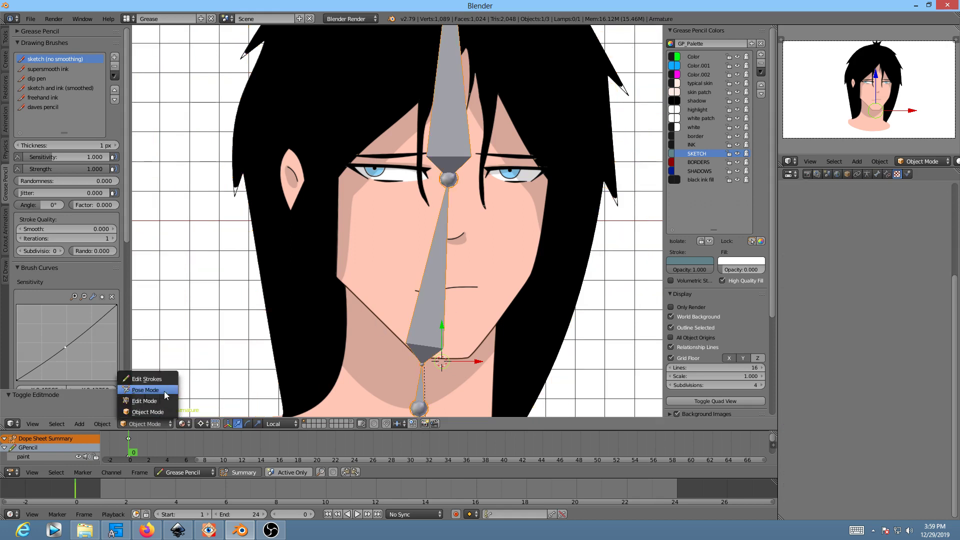
pyautogui.click(144, 390)
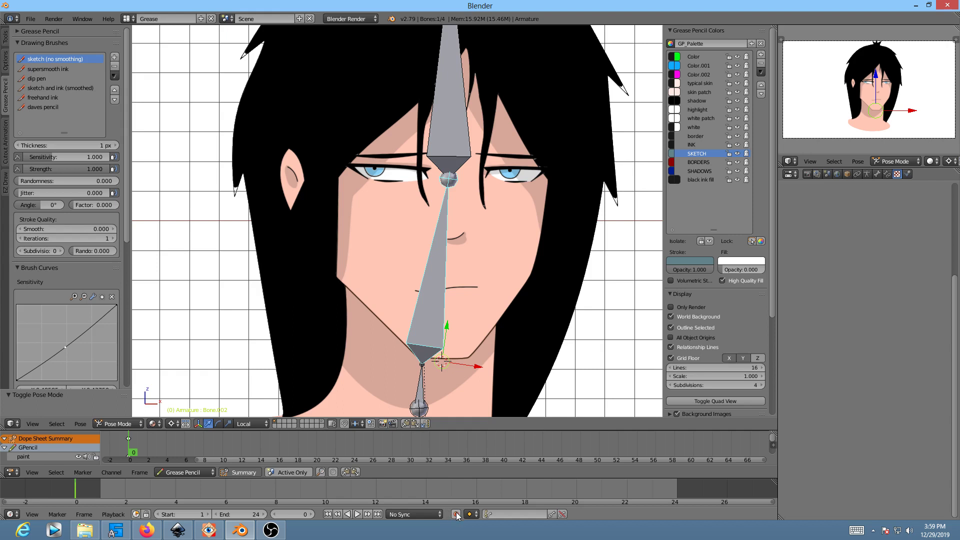
# - Tilt the head bone clockwise and insert a rotation keyframe for it at frame 0
pyautogui.press('r')
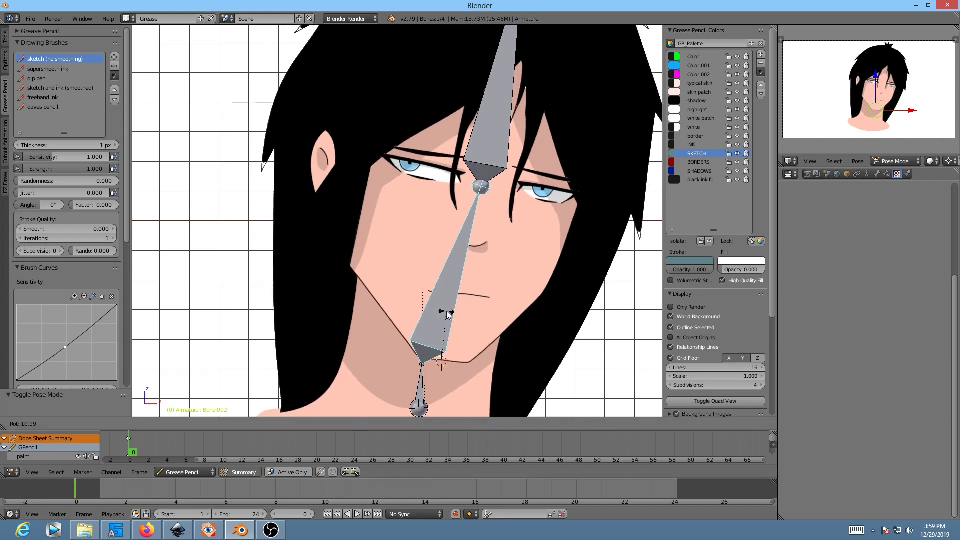
pyautogui.click(449, 315)
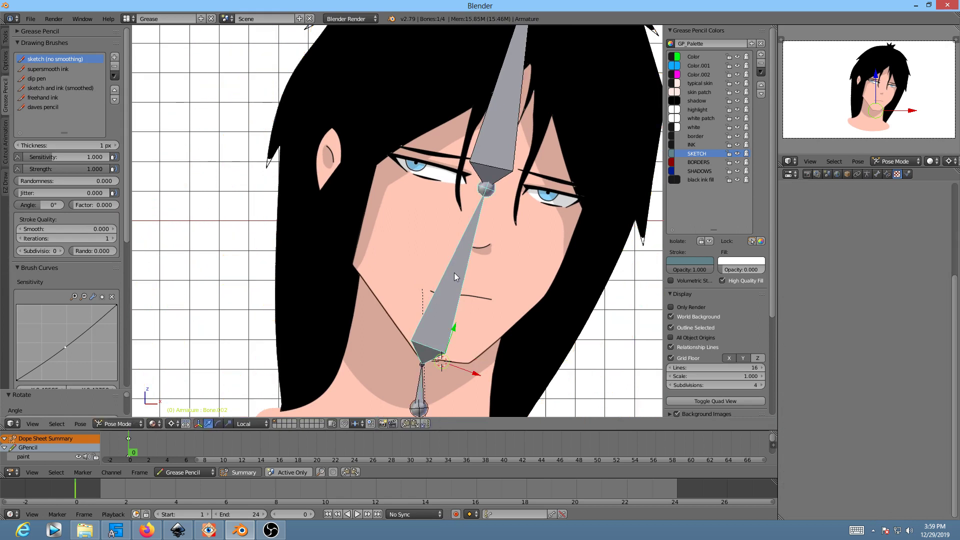
pyautogui.press('i')
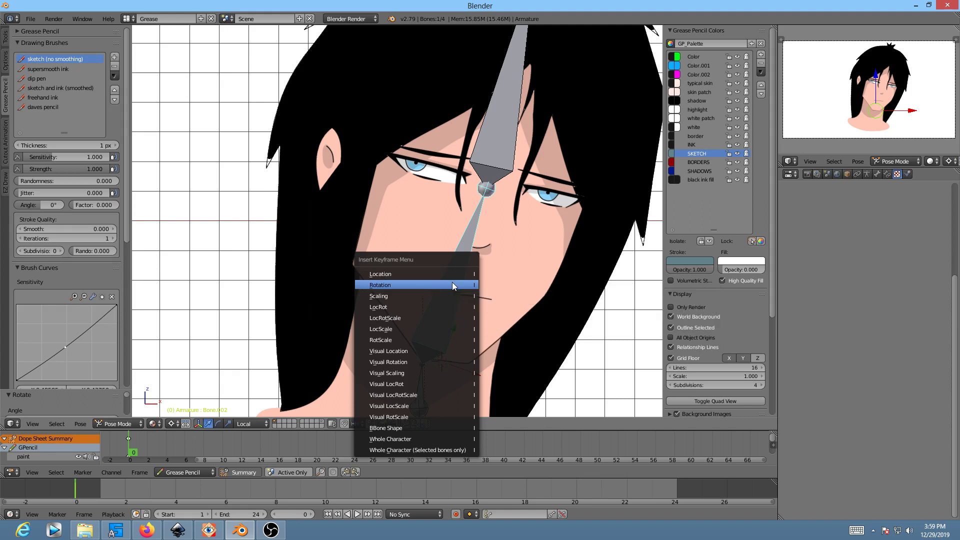
pyautogui.click(452, 285)
# - At frame 10, rotate the head bone about -26.6 degrees to tilt the head the opposite way, and insert a rotation keyframe
pyautogui.moveTo(134, 454); pyautogui.dragTo(225, 454)
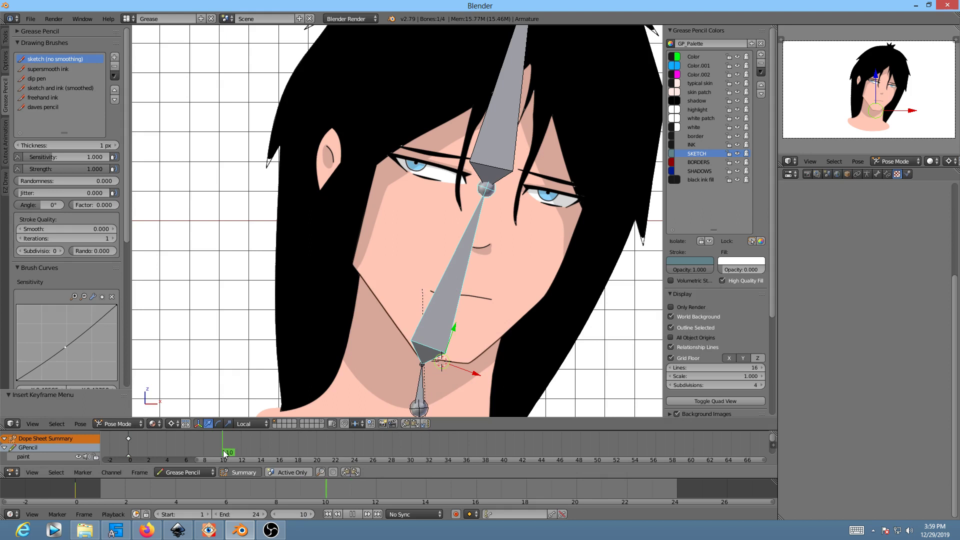
pyautogui.press('i')
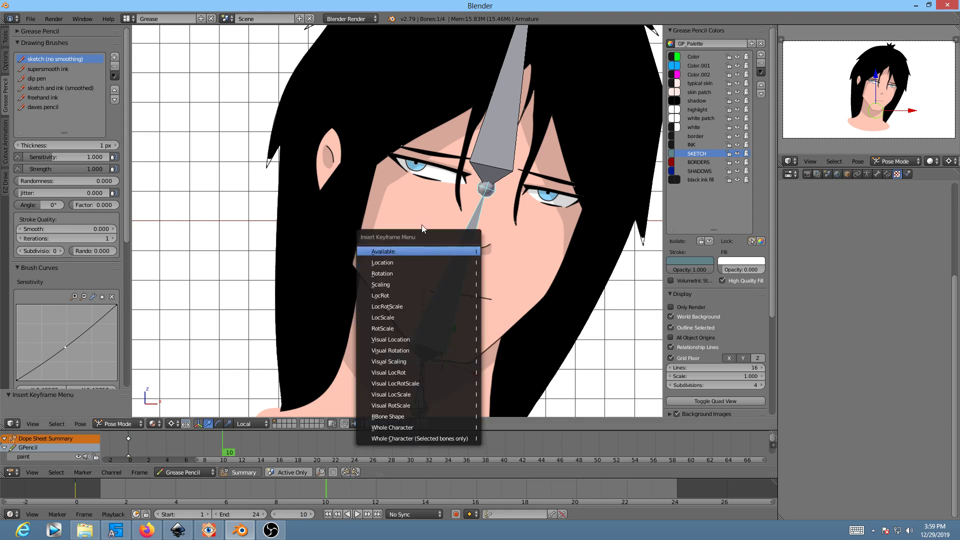
pyautogui.click(461, 273)
pyautogui.press('i')
pyautogui.click(464, 264)
pyautogui.press('r')
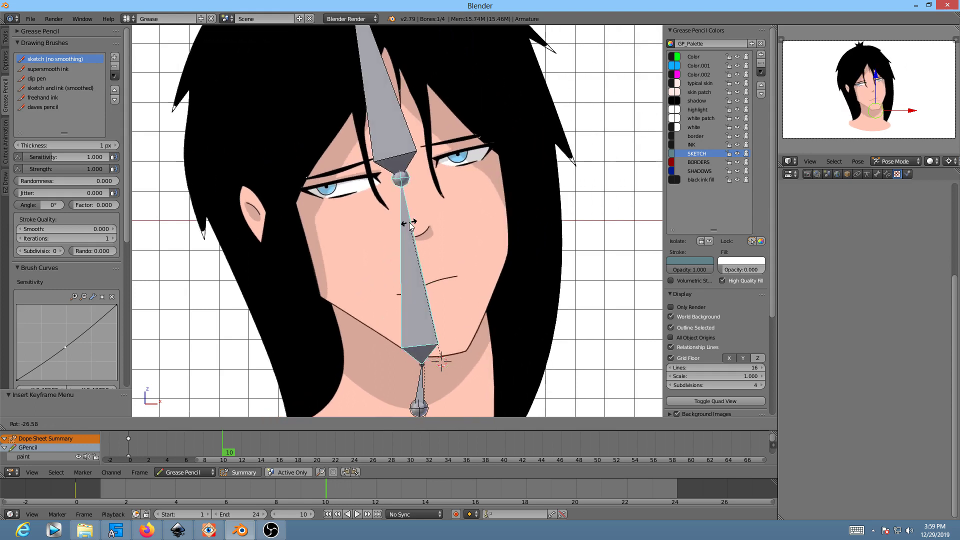
pyautogui.click(410, 225)
pyautogui.press('i')
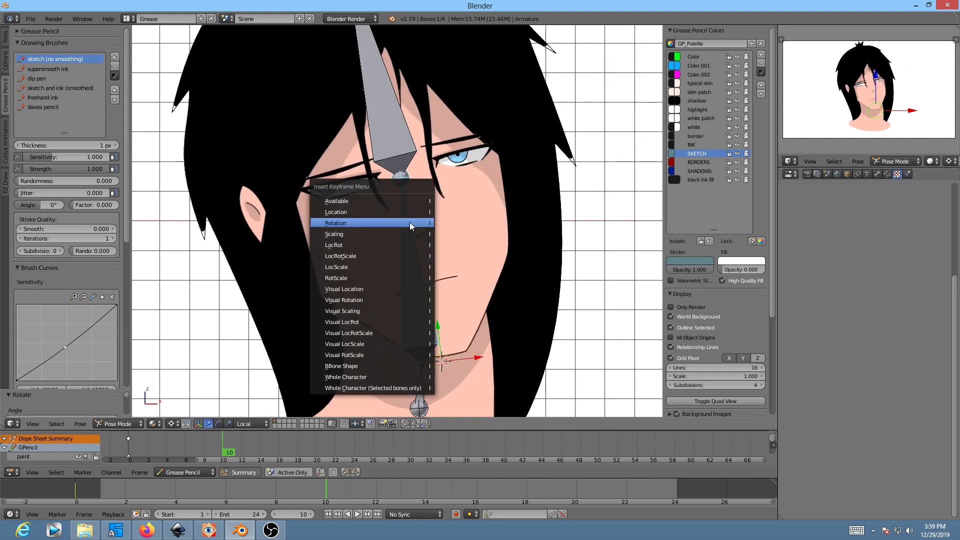
pyautogui.click(410, 222)
# - Play back the head rotation animation to preview it, and stop the playback
pyautogui.hotkey('alt', 'a')
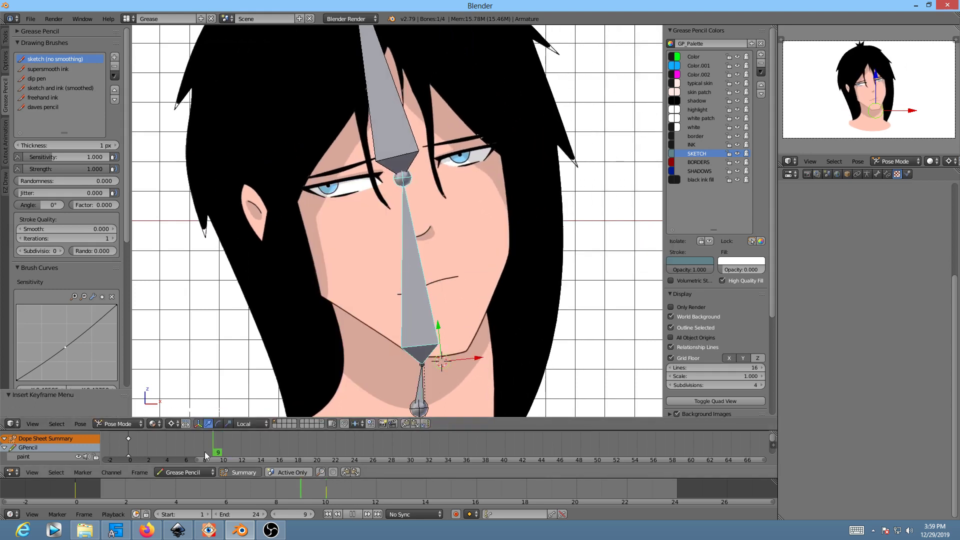
pyautogui.hotkey('alt', 'a')
pyautogui.scroll(-4, 405, 229)
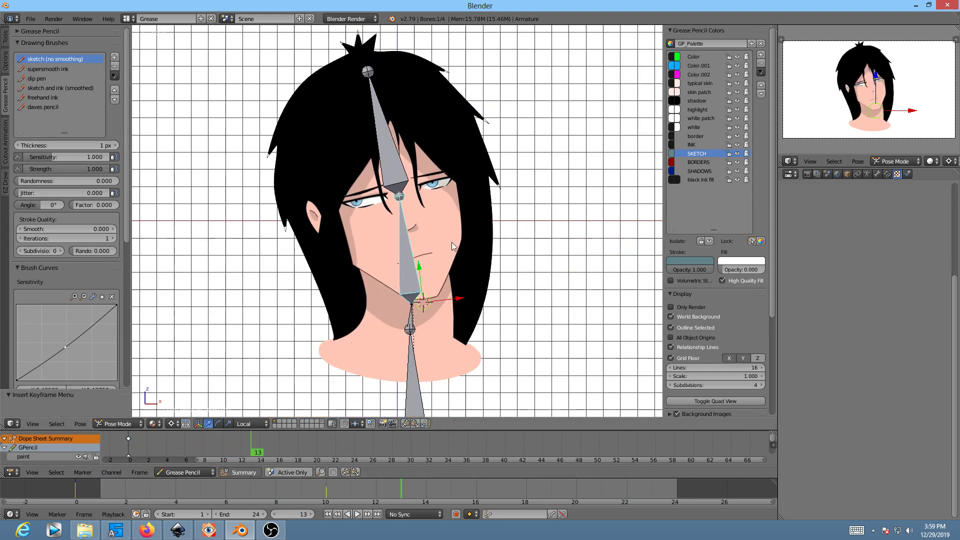
# - Select the head's image mesh and examine its vertex groups and Armature modifier
pyautogui.rightClick(461, 189)
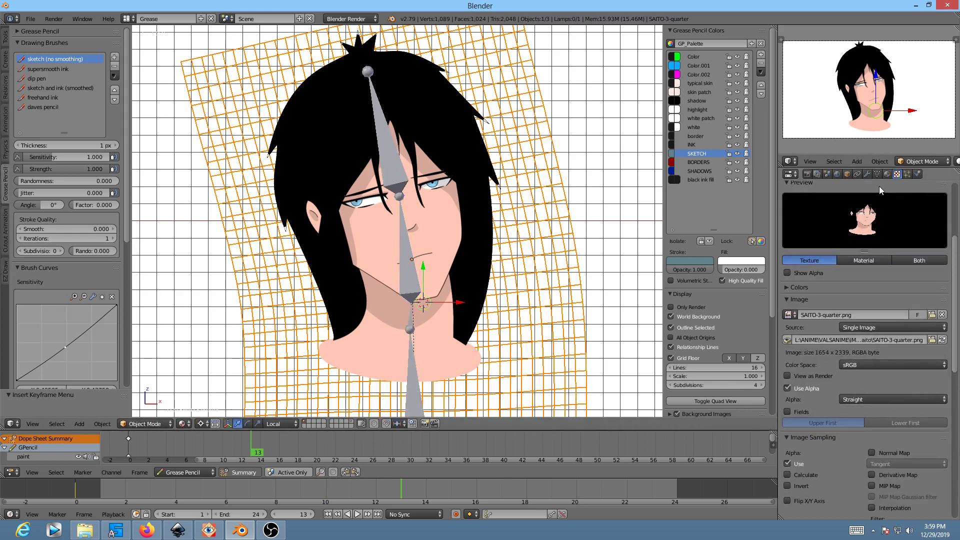
pyautogui.click(877, 174)
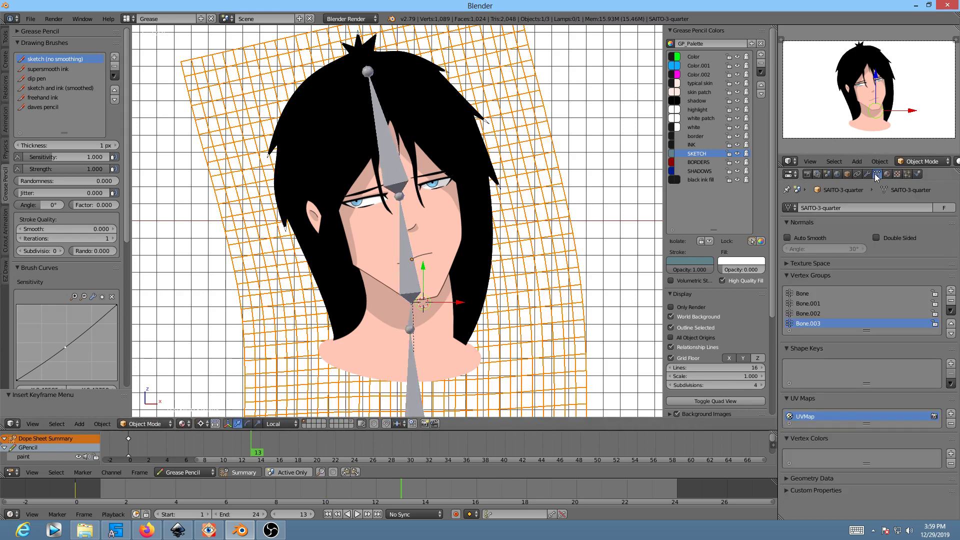
pyautogui.click(868, 174)
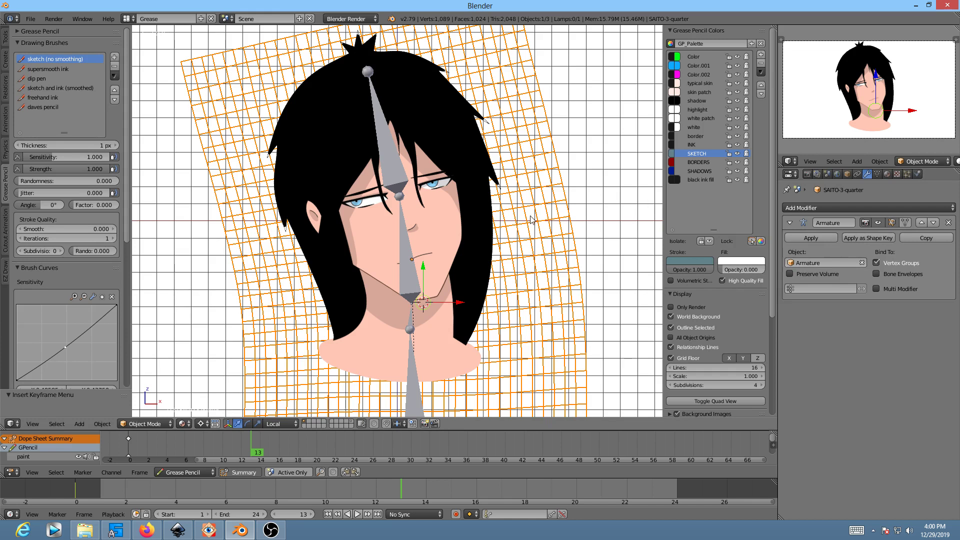
# - Put the head mesh in Edit Mode and try moving a vertex near the chin with smooth proportional editing at size 0.29
pyautogui.press('Tab')
pyautogui.scroll(5, 428, 196)
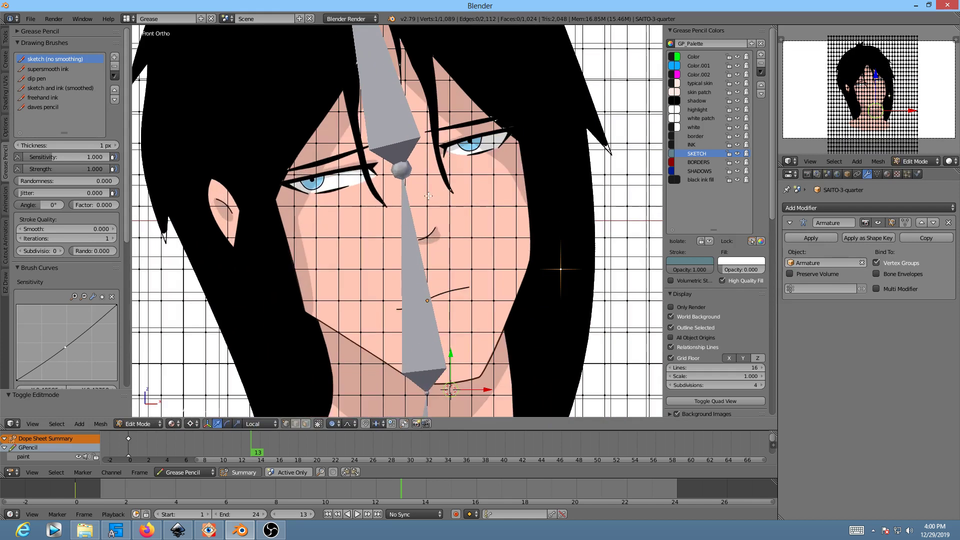
pyautogui.press('g')
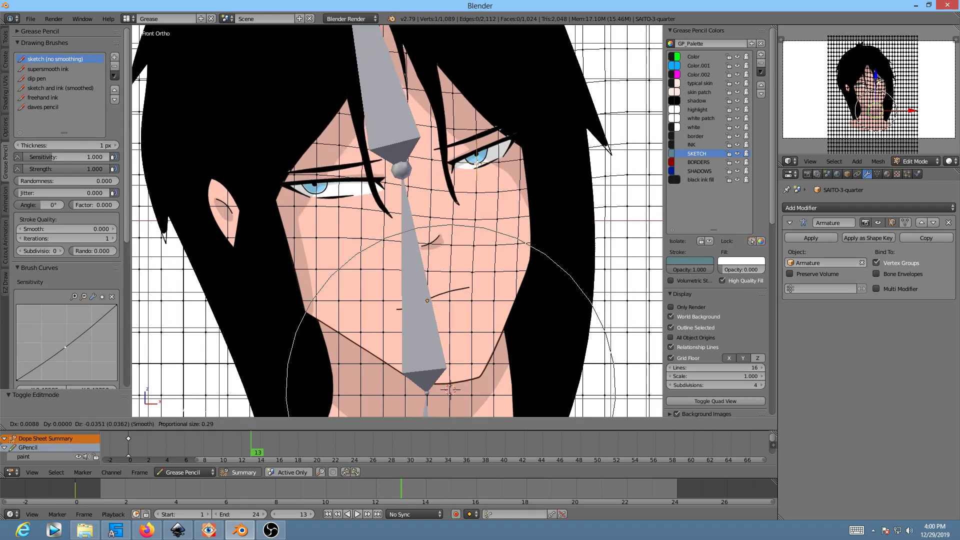
pyautogui.click(248, 443)
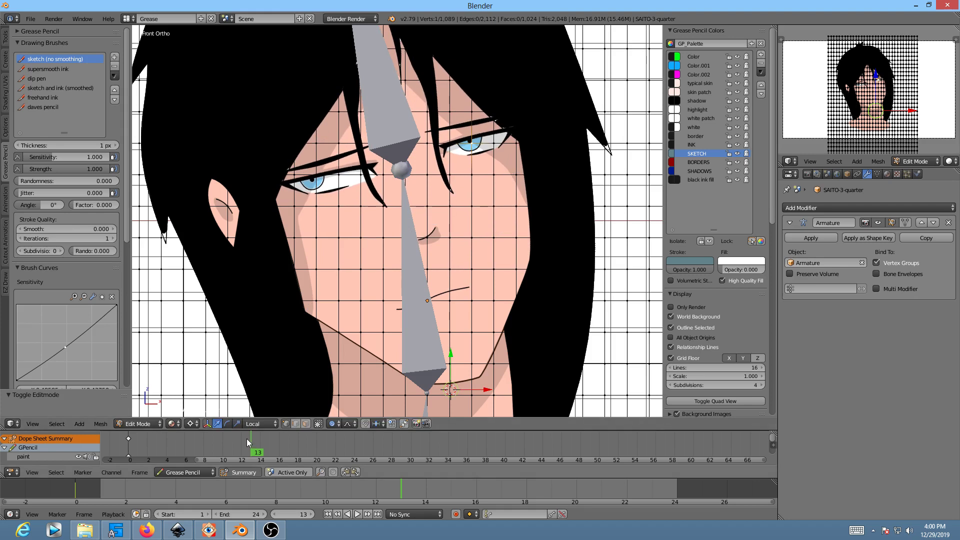
# - Play the head animation while in Edit Mode, stop it and return to frame 0
pyautogui.hotkey('alt', 'a')
pyautogui.press('Escape')
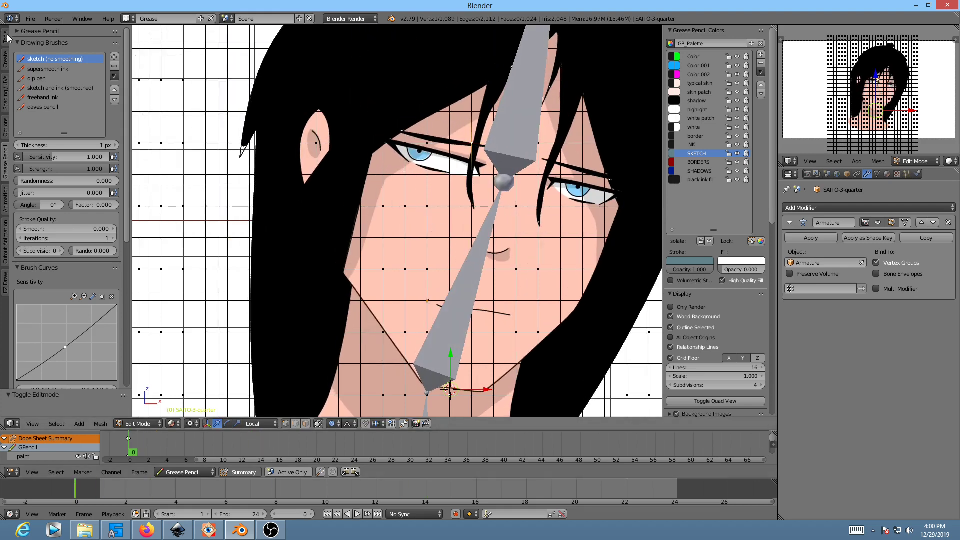
pyautogui.scroll(-3, 519, 279)
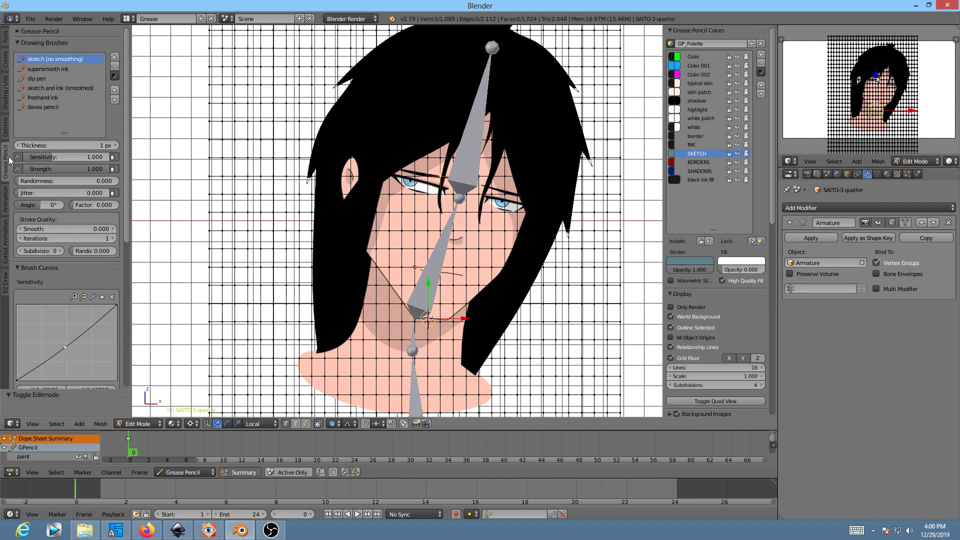
# - Look through the mesh editing tool categories to find the AnimAll options for keyframing point locations
pyautogui.click(7, 39)
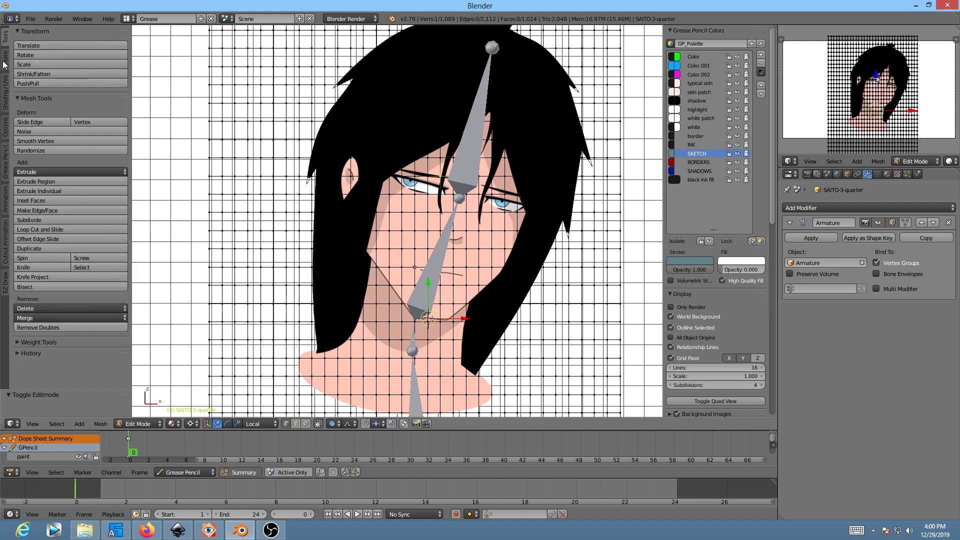
pyautogui.click(5, 61)
pyautogui.click(6, 96)
pyautogui.click(9, 135)
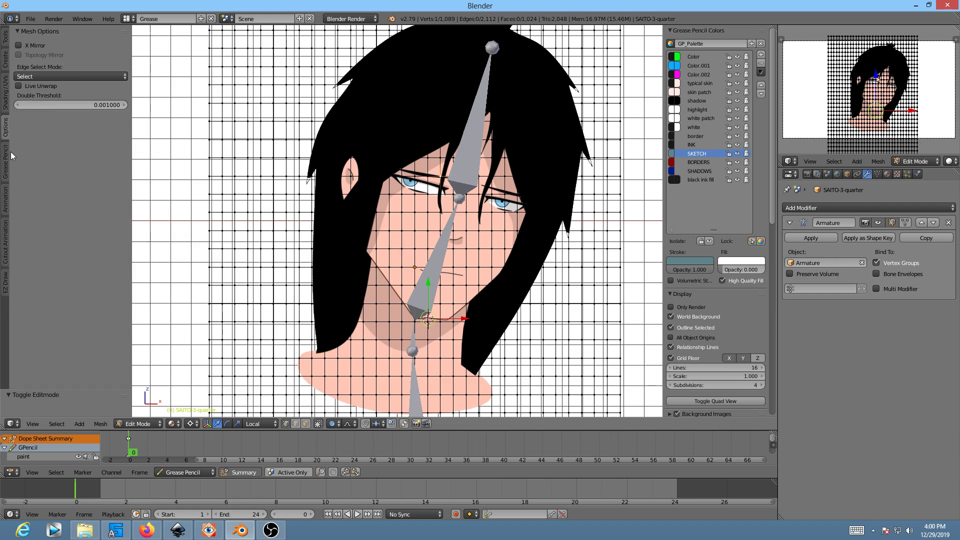
pyautogui.click(7, 170)
pyautogui.click(6, 200)
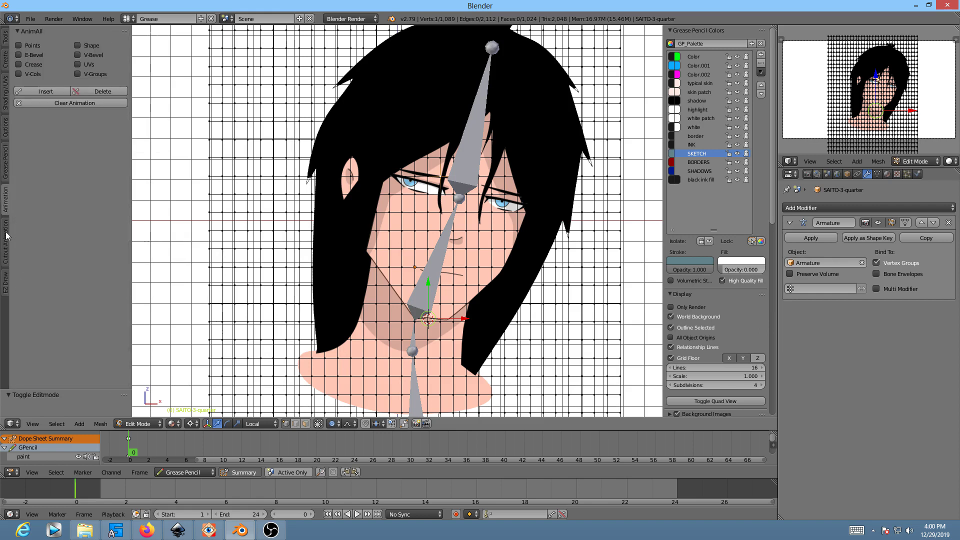
pyautogui.click(6, 238)
pyautogui.click(6, 205)
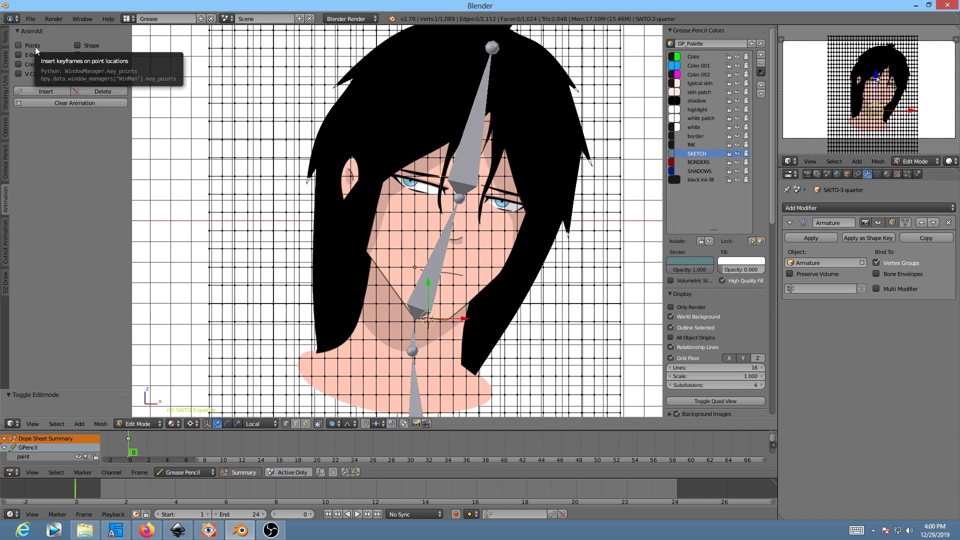
# - Save the project in the saito folder as saito-head-rig.blend
pyautogui.click(31, 19)
pyautogui.click(53, 95)
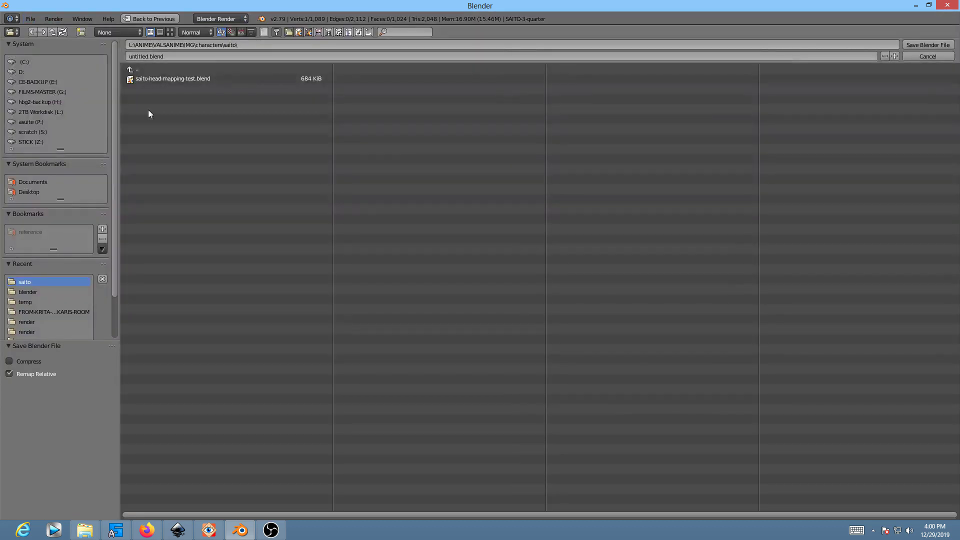
pyautogui.click(201, 59)
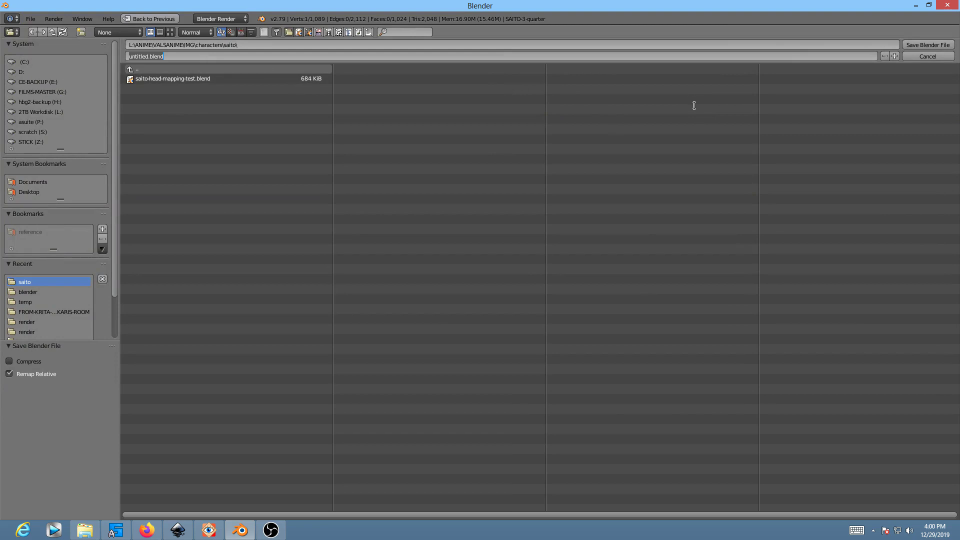
pyautogui.write('saito-hgead')
pyautogui.press('BackSpace')
pyautogui.press('BackSpace')
pyautogui.press('BackSpace')
pyautogui.write('ead-rig')
pyautogui.press('Return')
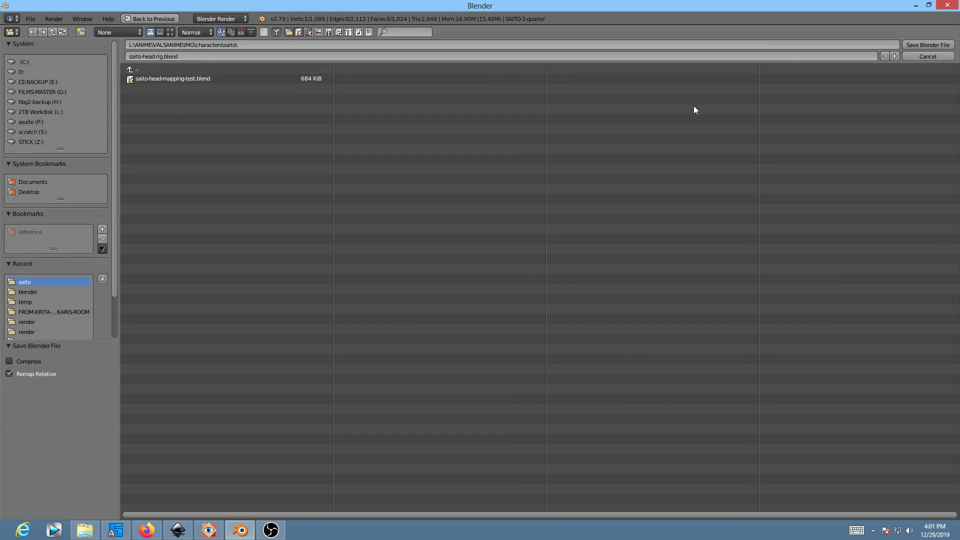
pyautogui.press('Return')
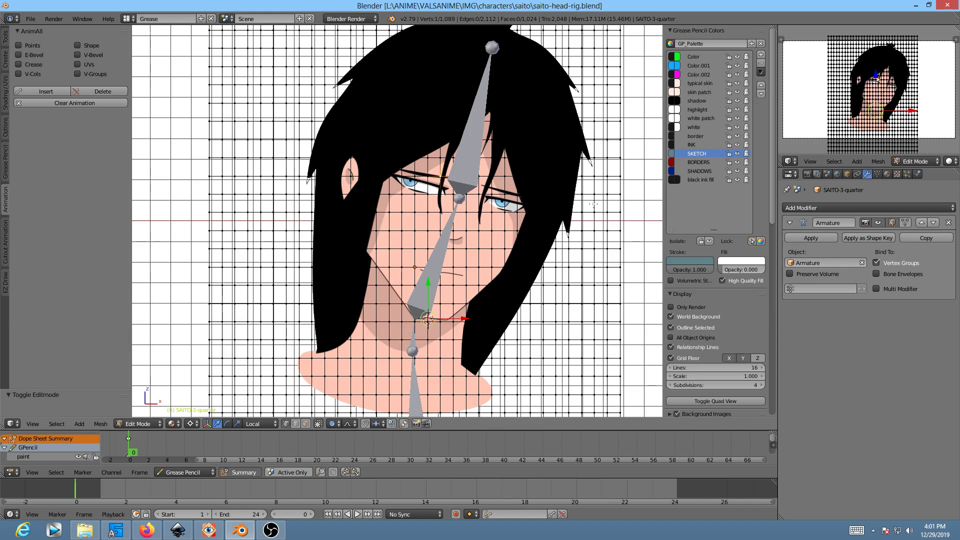
pyautogui.scroll(-2, 570, 211)
pyautogui.scroll(2, 570, 213)
pyautogui.scroll(-2, 538, 210)
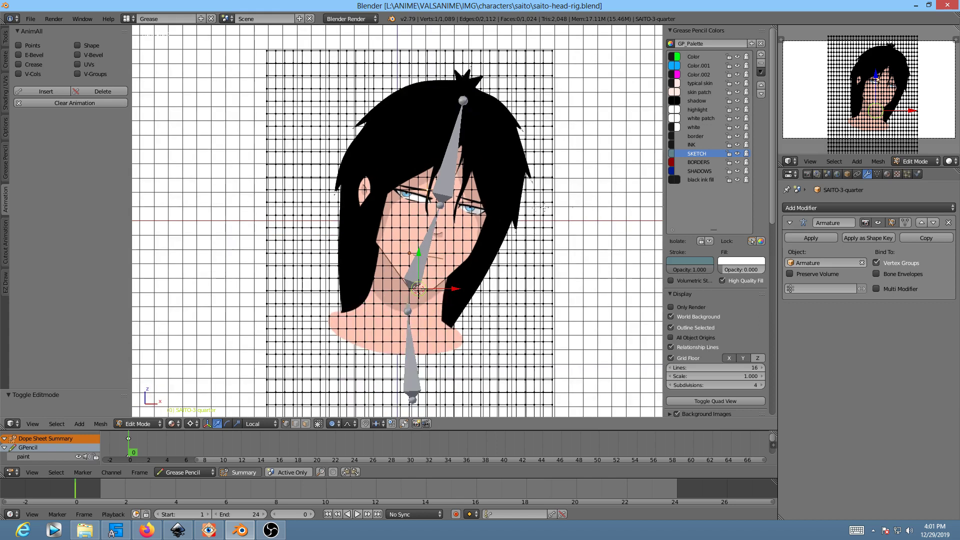
pyautogui.keyDown('shift'); pyautogui.moveTo(630, 210); pyautogui.dragTo(553, 214, button='middle'); pyautogui.keyUp('shift')
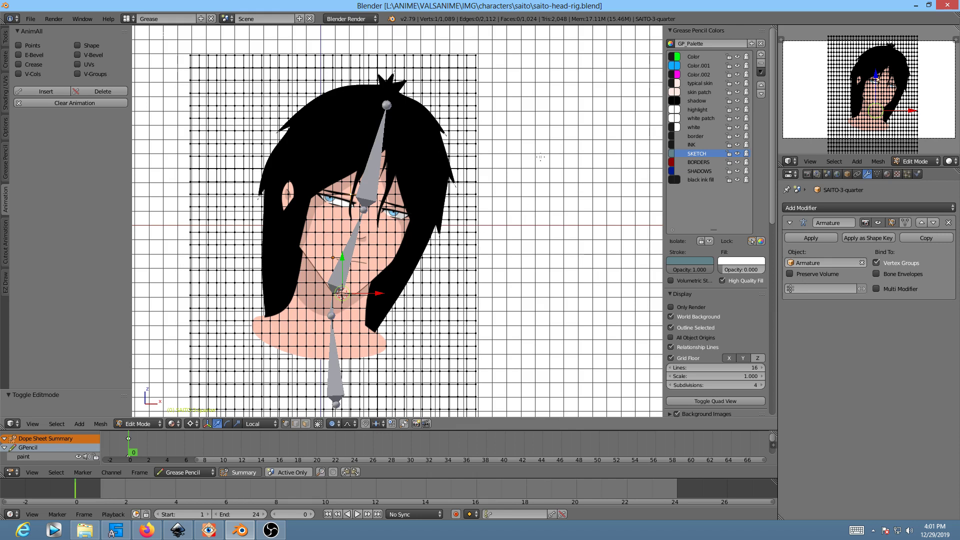
pyautogui.moveTo(530, 246); pyautogui.dragTo(535, 293, button='middle')
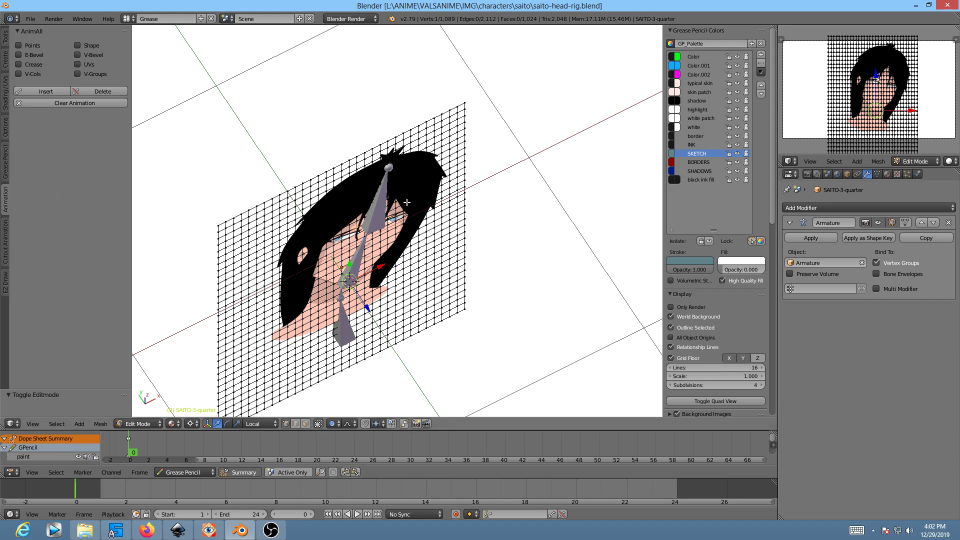
pyautogui.press('KP_1')
pyautogui.scroll(3, 360, 190)
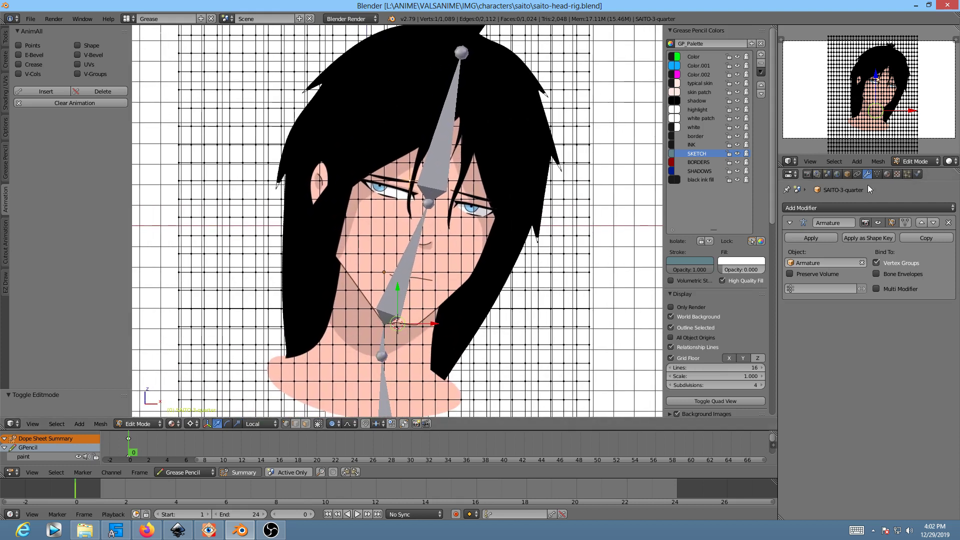
# - Return to Object Mode, add a basis shape key and four further shape keys to the head mesh, and select the basis key
pyautogui.click(877, 174)
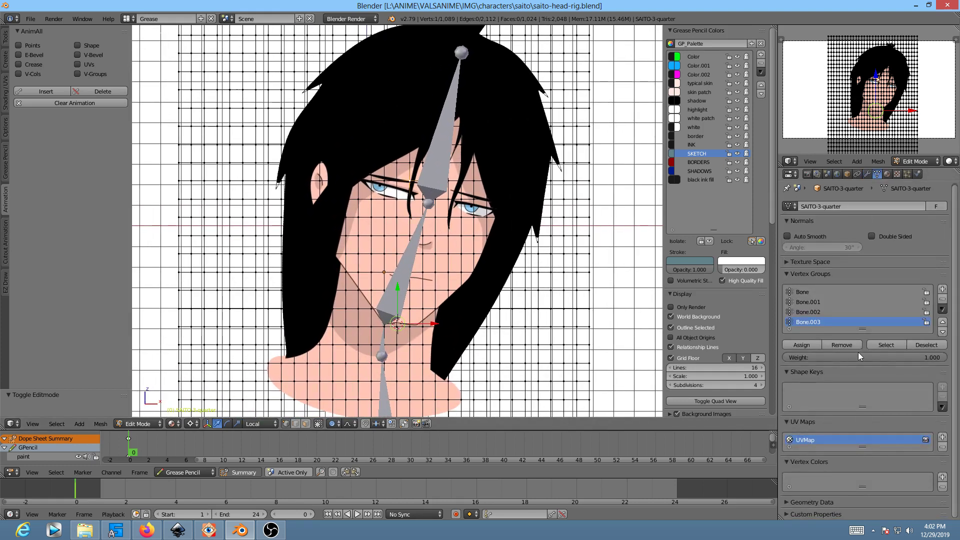
pyautogui.moveTo(862, 406); pyautogui.dragTo(861, 456)
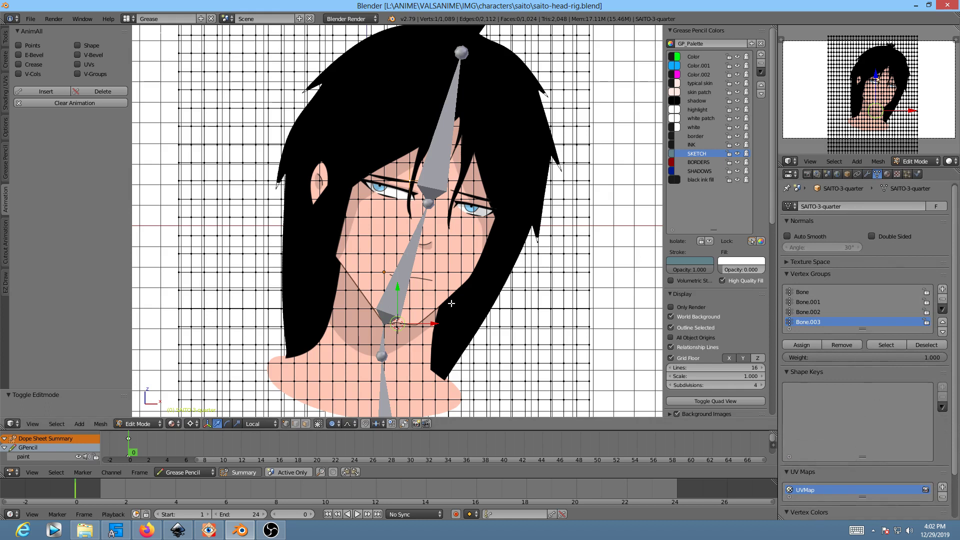
pyautogui.press('Tab')
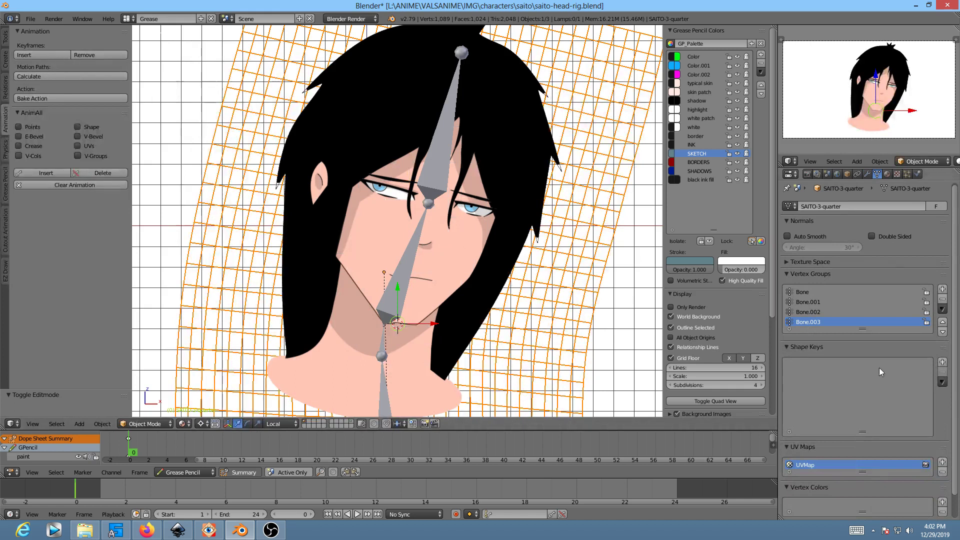
pyautogui.click(942, 362)
pyautogui.click(943, 362)
pyautogui.click(943, 362)
pyautogui.click(943, 363)
pyautogui.click(943, 362)
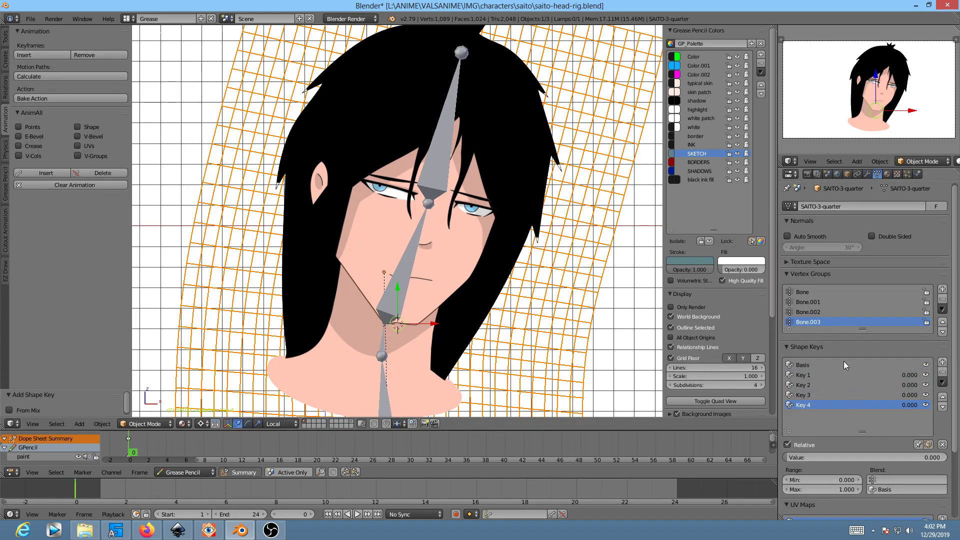
pyautogui.click(823, 365)
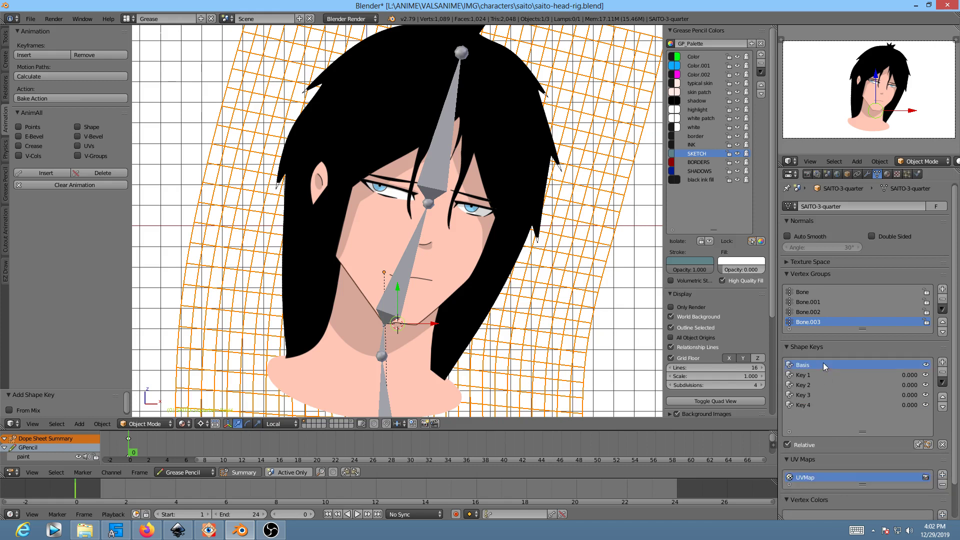
pyautogui.scroll(5, 474, 256)
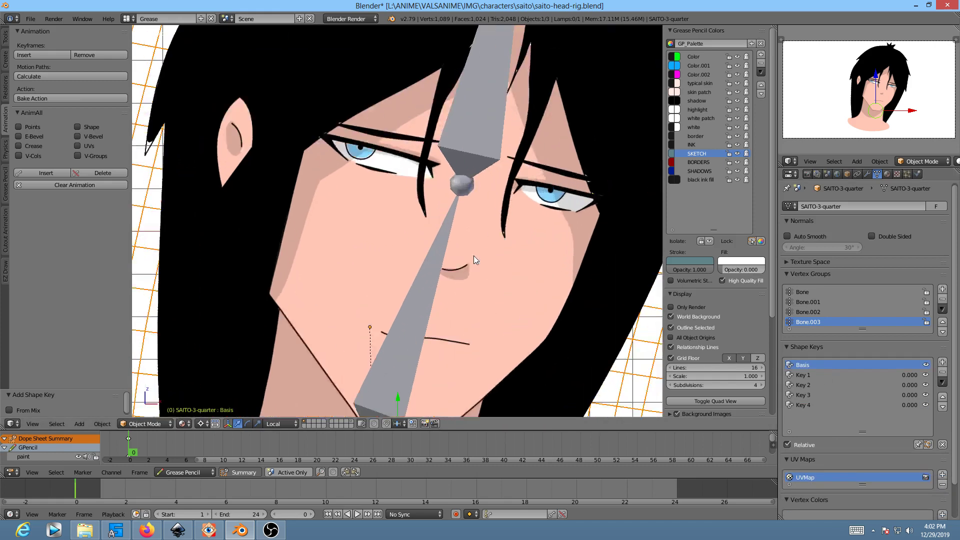
# - Make shape key Key 1 active and enter Edit Mode on the head mesh
pyautogui.click(823, 375)
pyautogui.press('Tab')
# - Try pulling the mesh beside the bridge of the nose downward with proportional editing, then undo the deformation
pyautogui.press('g')
pyautogui.scroll(6, 475, 192)
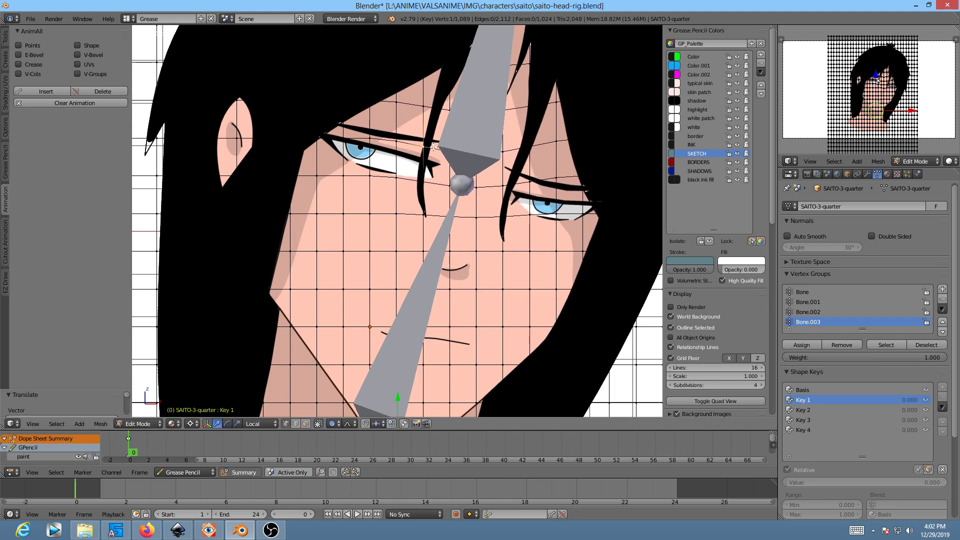
pyautogui.press('g')
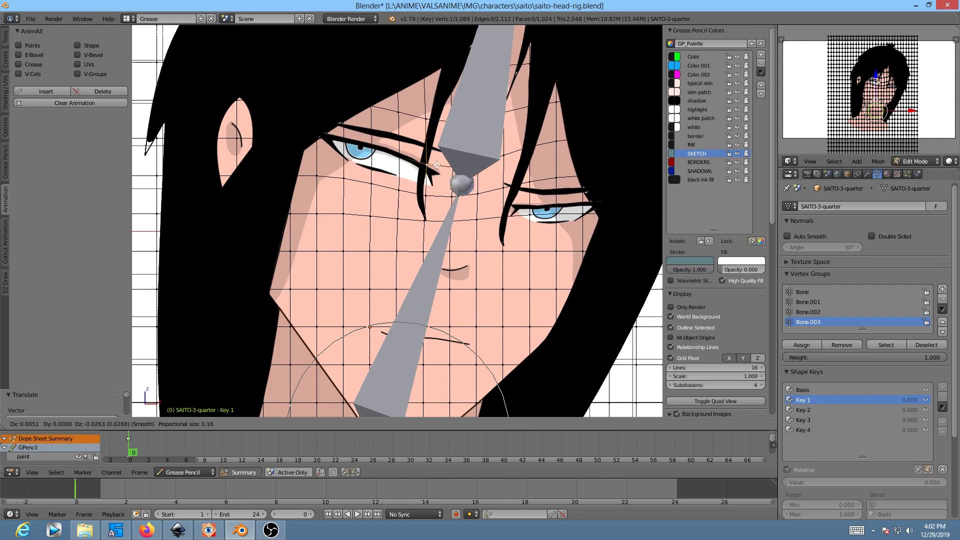
pyautogui.click(437, 153)
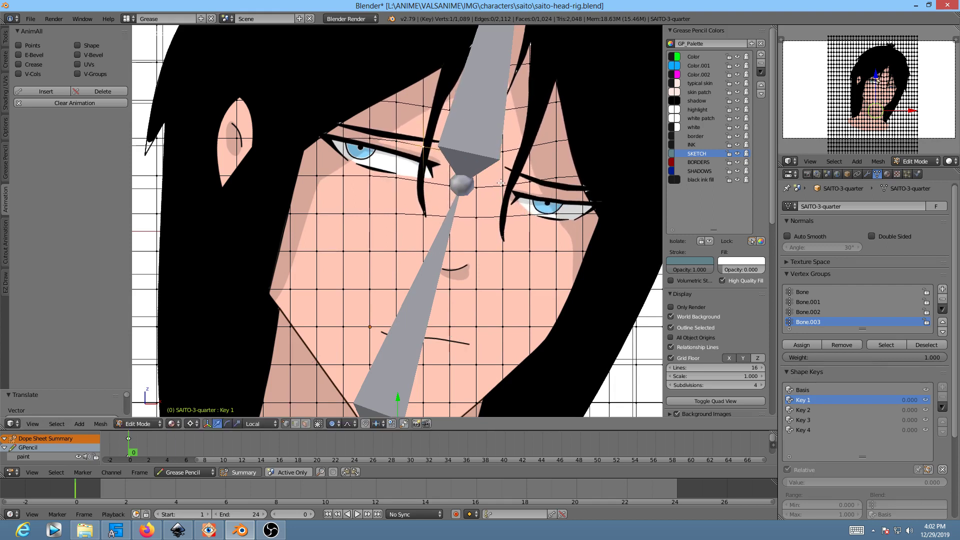
pyautogui.press('z')
pyautogui.press('z')
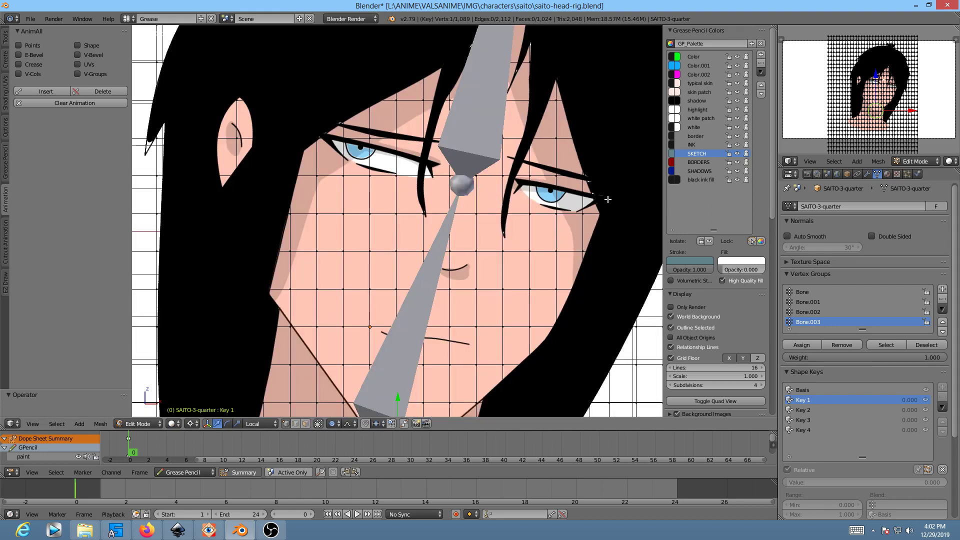
# - Try raising the mesh at the outer corner of the eye farther from the ear, check it in Object Mode, and undo it
pyautogui.press('g')
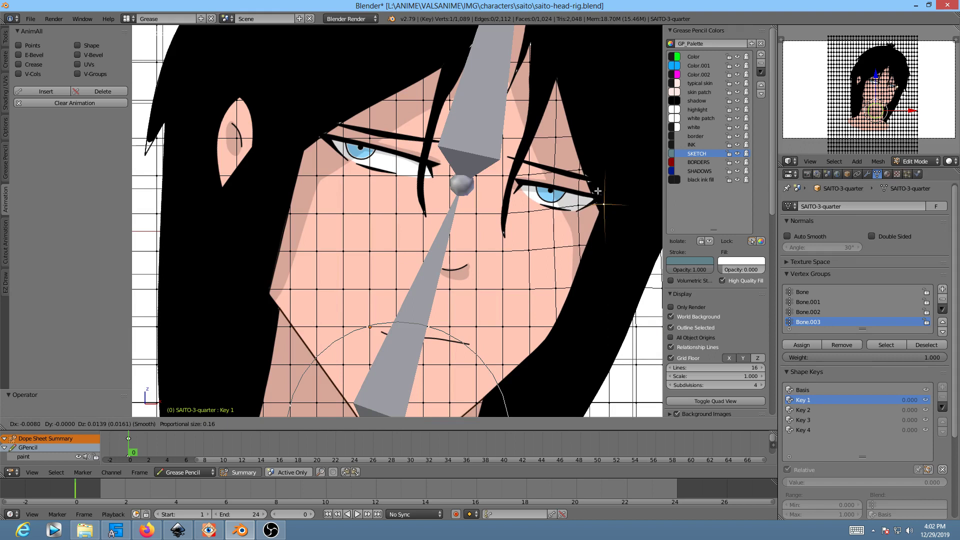
pyautogui.click(599, 190)
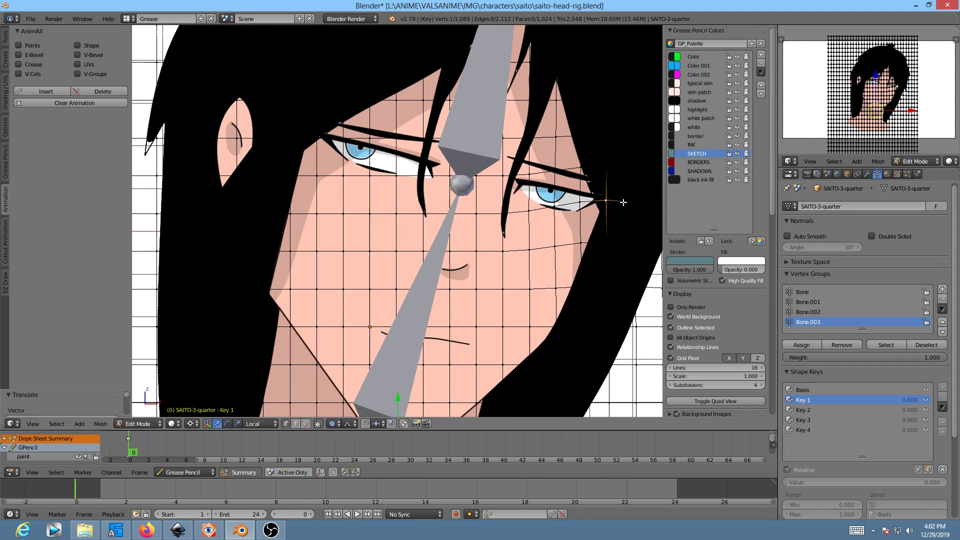
pyautogui.press('Tab')
pyautogui.press('Tab')
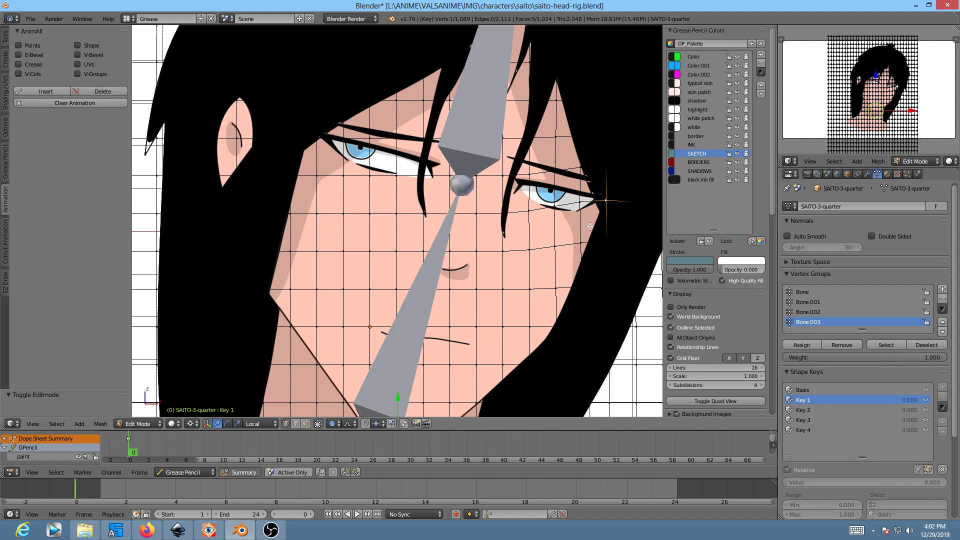
pyautogui.hotkey('ctrl', 'z')
pyautogui.hotkey('ctrl', 'z')
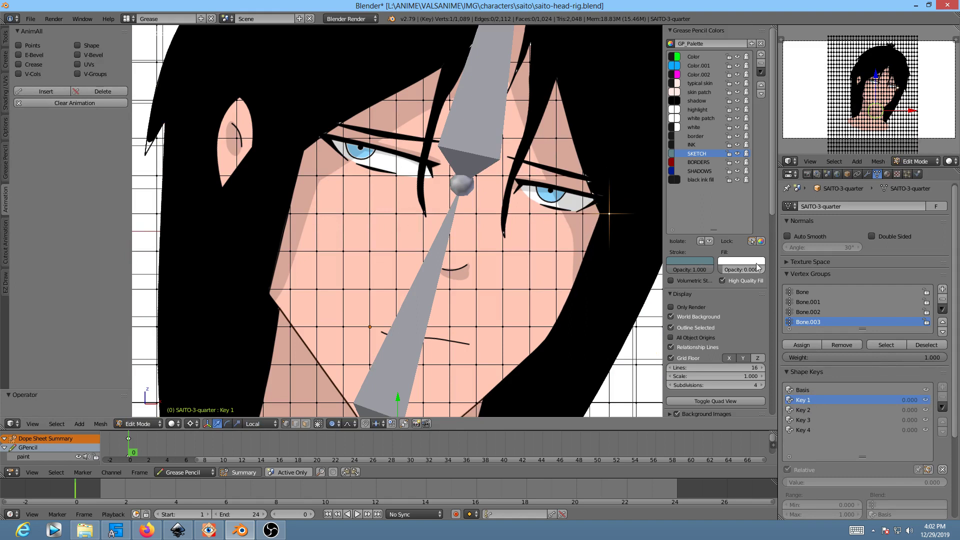
# - Turn off the Armature modifier's effect on the head mesh in Edit Mode
pyautogui.scroll(-2, 515, 202)
pyautogui.scroll(-2, 516, 203)
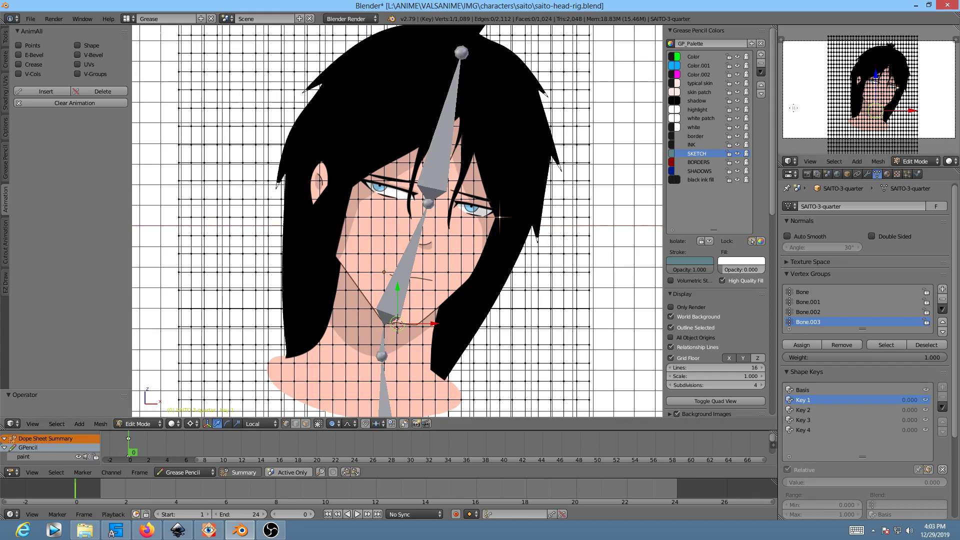
pyautogui.click(867, 175)
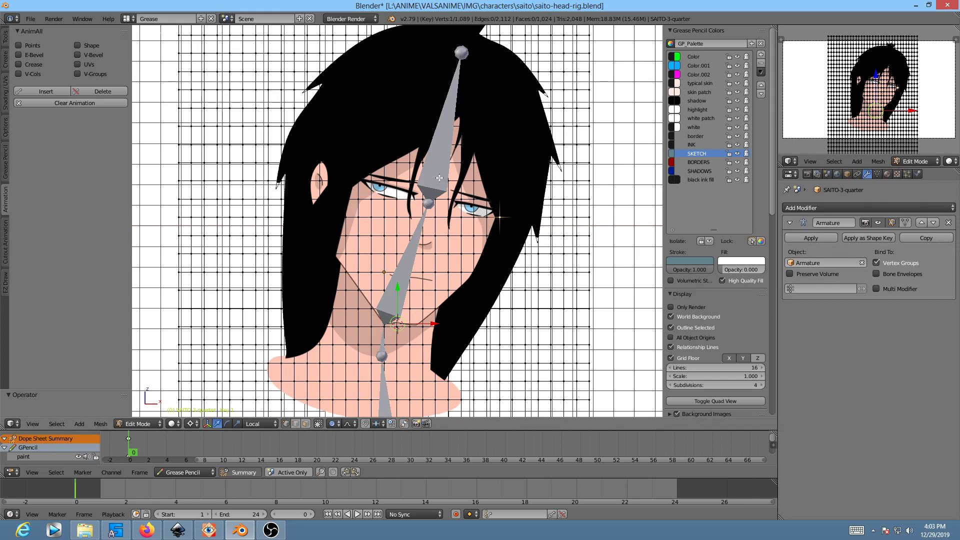
pyautogui.click(869, 238)
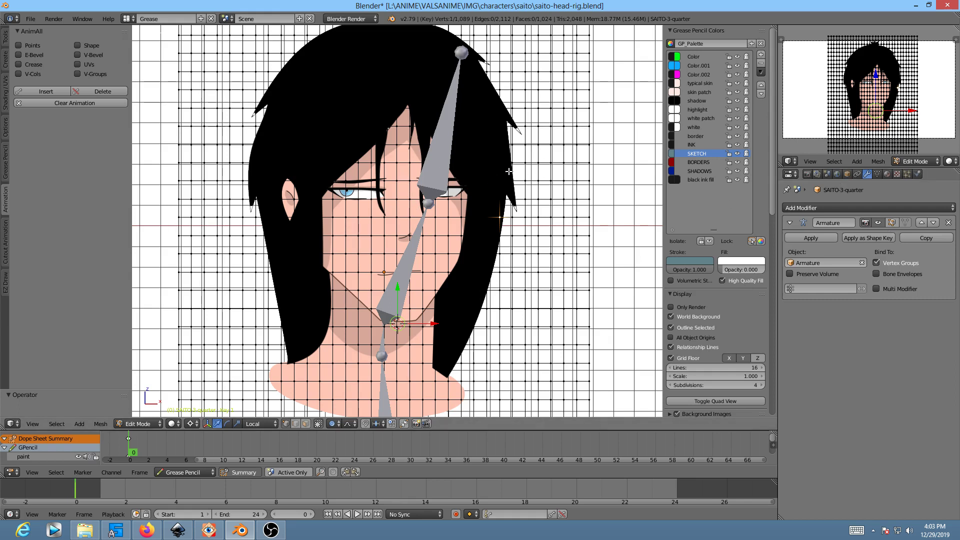
# - Leave mesh editing, select the armature's uppermost head bone and move it to bone layer 2
pyautogui.press('Tab')
pyautogui.rightClick(436, 172)
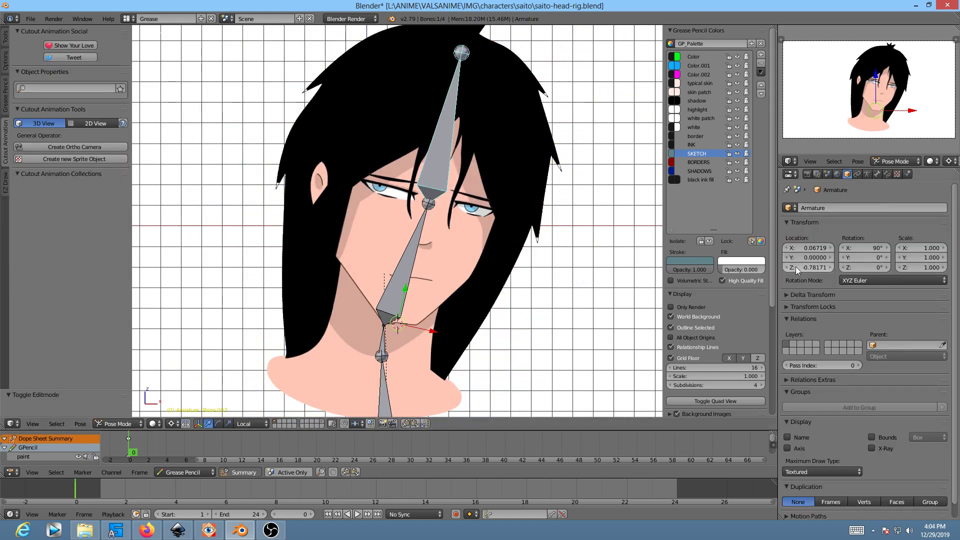
pyautogui.click(790, 174)
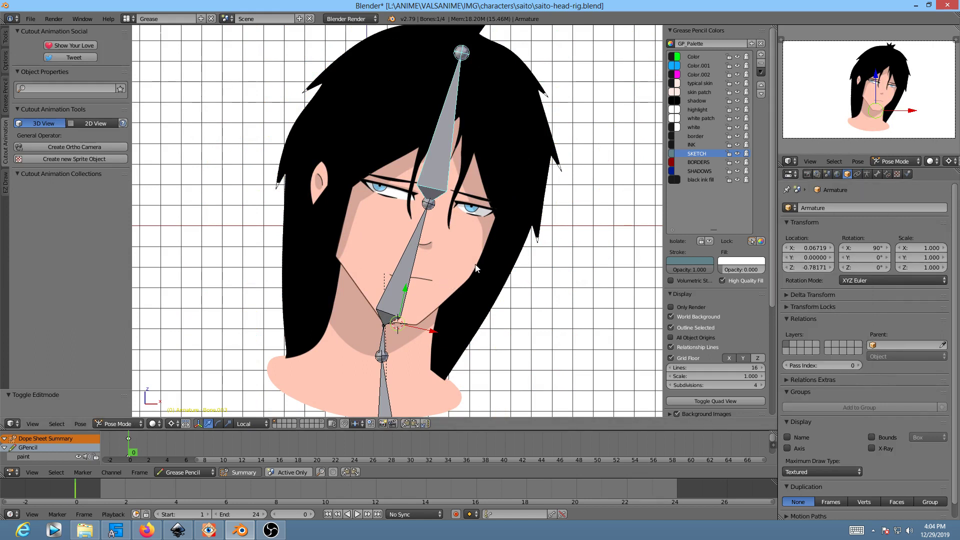
pyautogui.press('1')
pyautogui.press('2')
pyautogui.press('1')
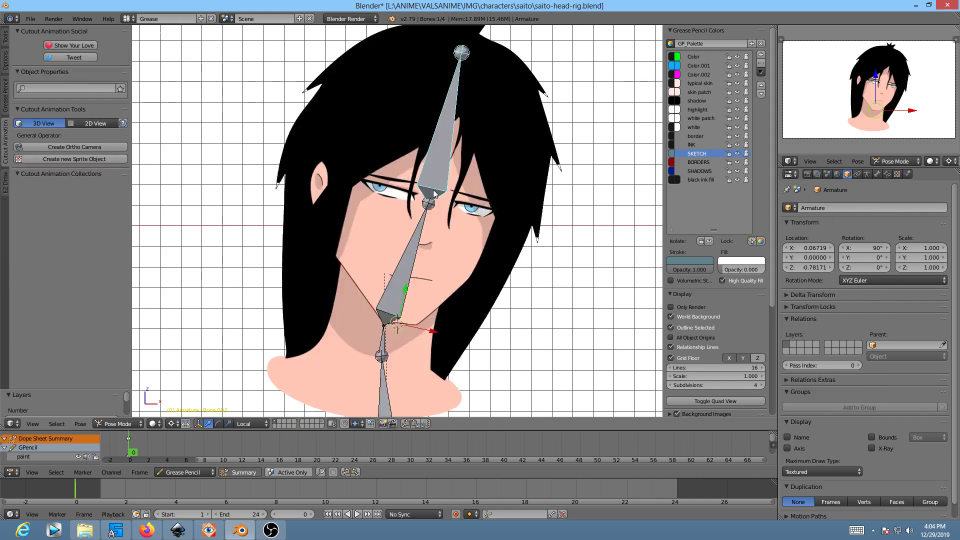
pyautogui.press('m')
pyautogui.press('2')
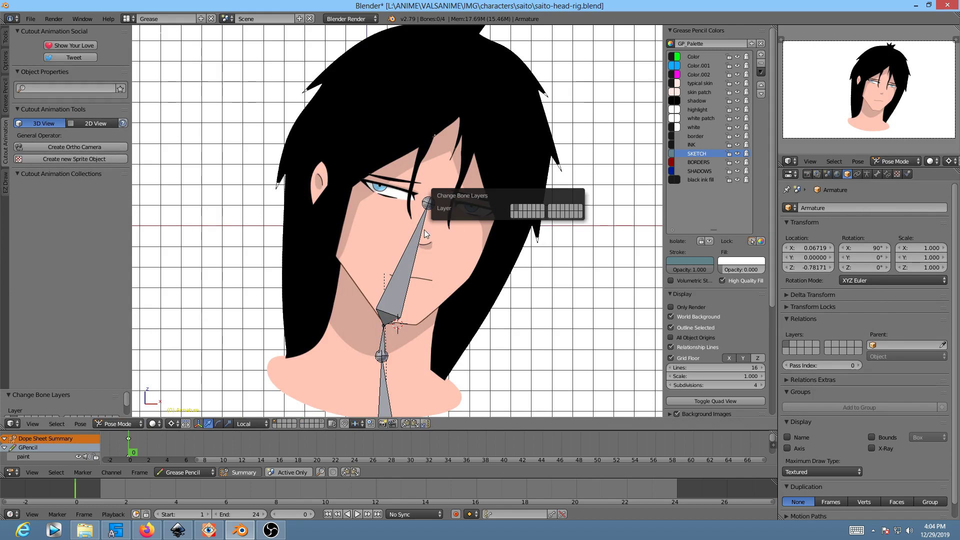
# - Return the armature to Object Mode and move the whole armature object to the second scene layer
pyautogui.rightClick(410, 257)
pyautogui.press('Tab')
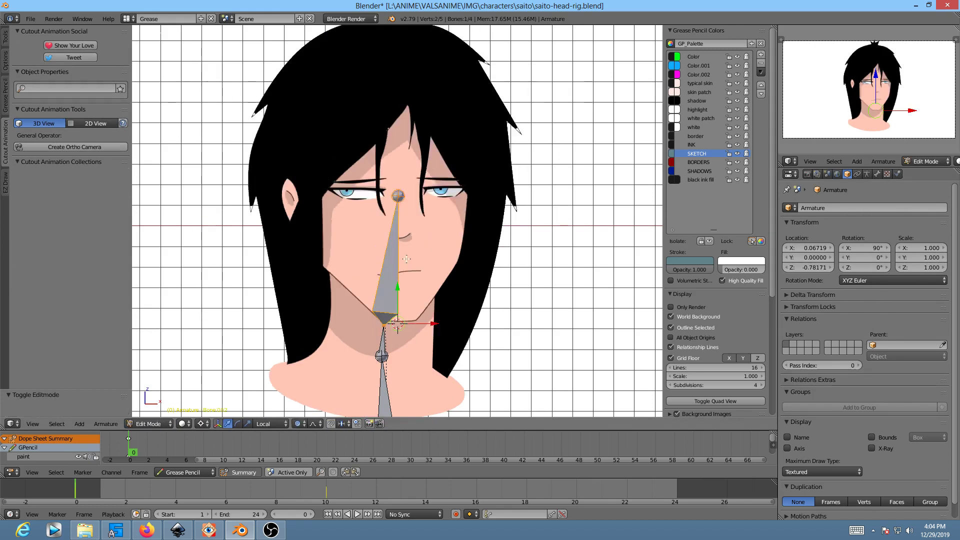
pyautogui.press('Tab')
pyautogui.press('Tab')
pyautogui.press('Tab')
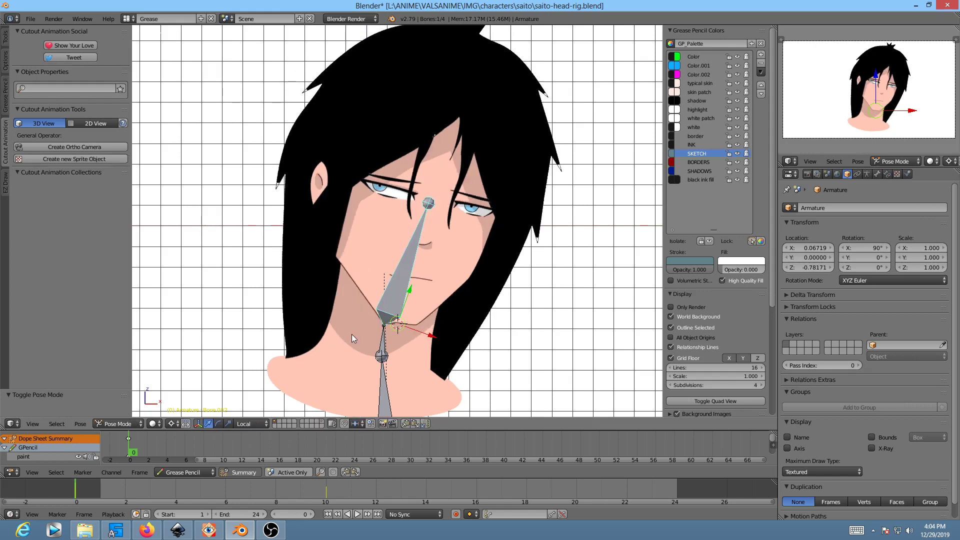
pyautogui.hotkey('ctrl', 'Tab')
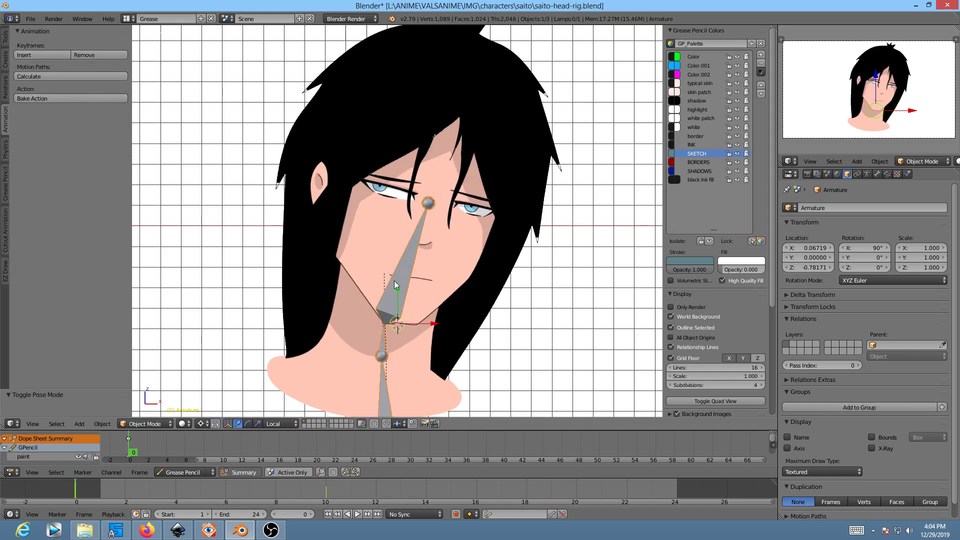
pyautogui.press('m')
pyautogui.click(483, 299)
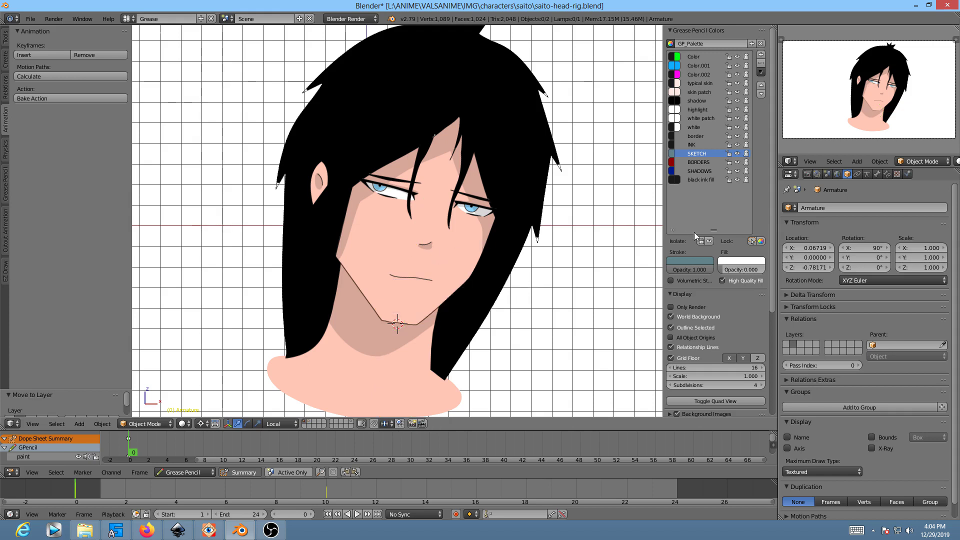
# - Select the head mesh and turn off the viewport display of its Armature modifier
pyautogui.rightClick(465, 232)
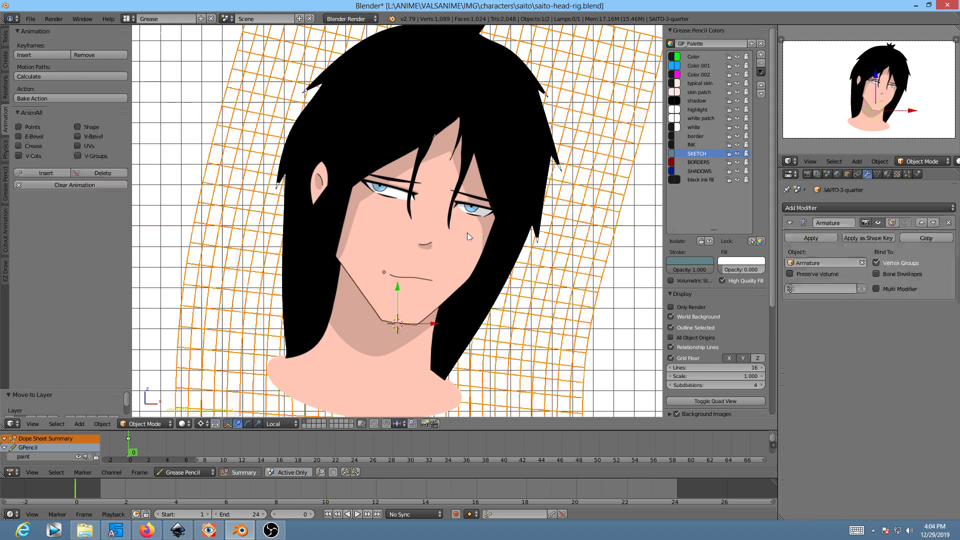
pyautogui.click(879, 224)
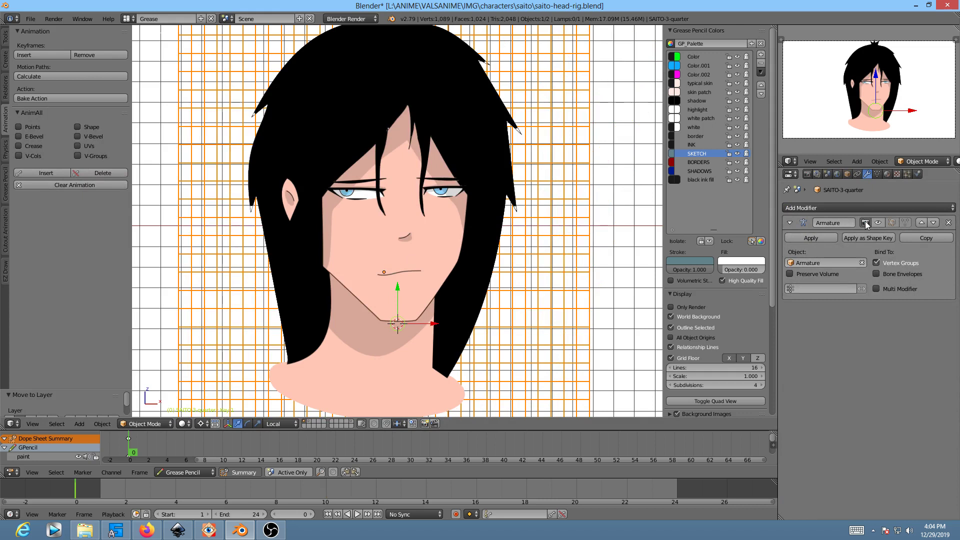
pyautogui.click(879, 224)
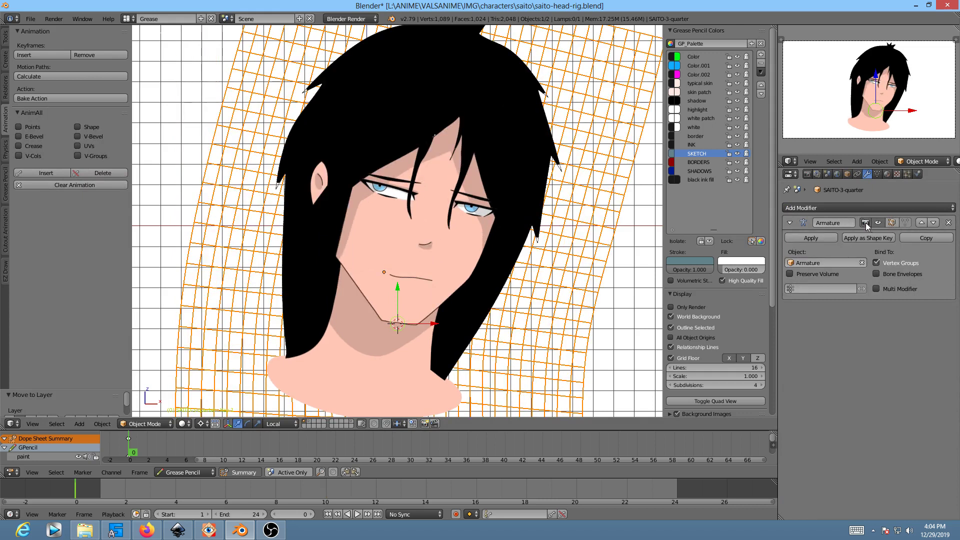
pyautogui.click(878, 223)
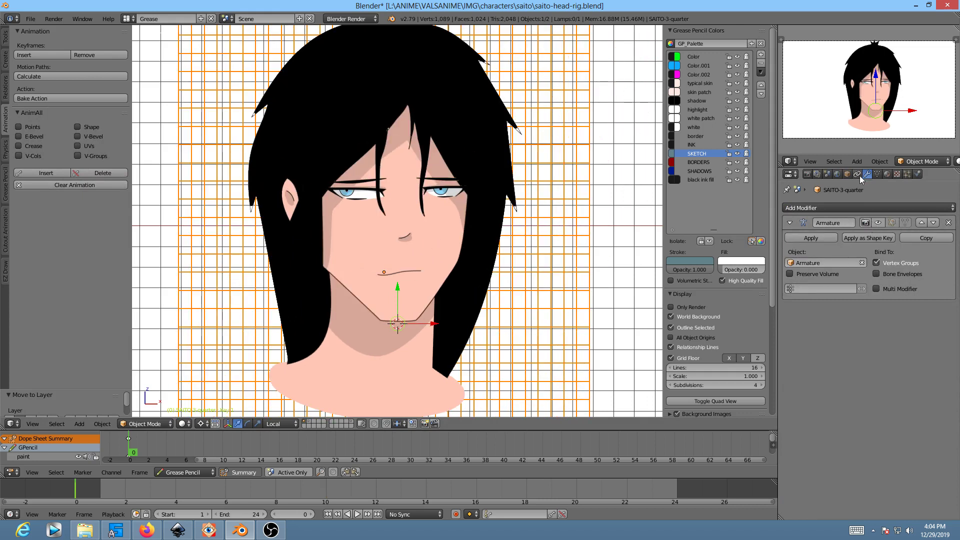
# - In shape key Key 1, pull the two mesh vertices between the eyebrows down slightly with proportional editing
pyautogui.click(878, 174)
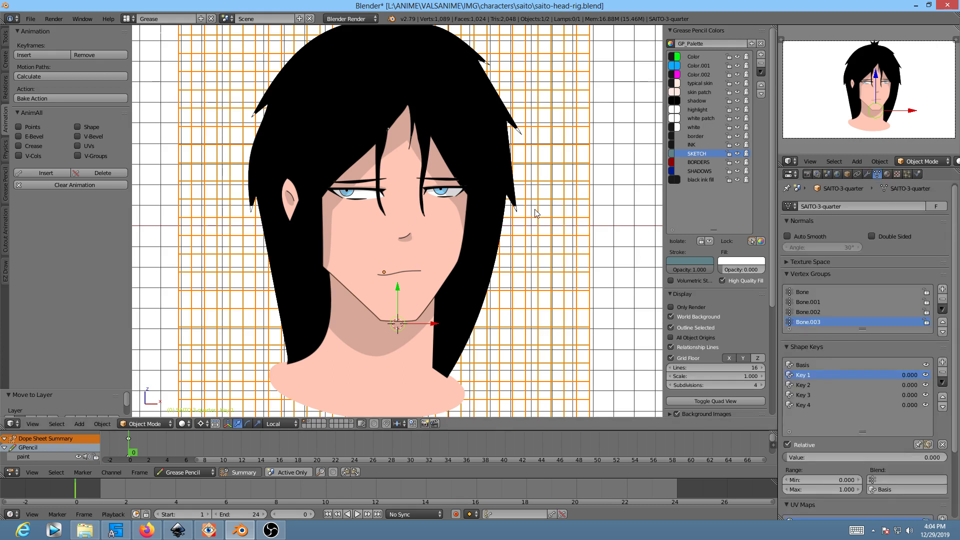
pyautogui.press('Tab')
pyautogui.scroll(4, 534, 213)
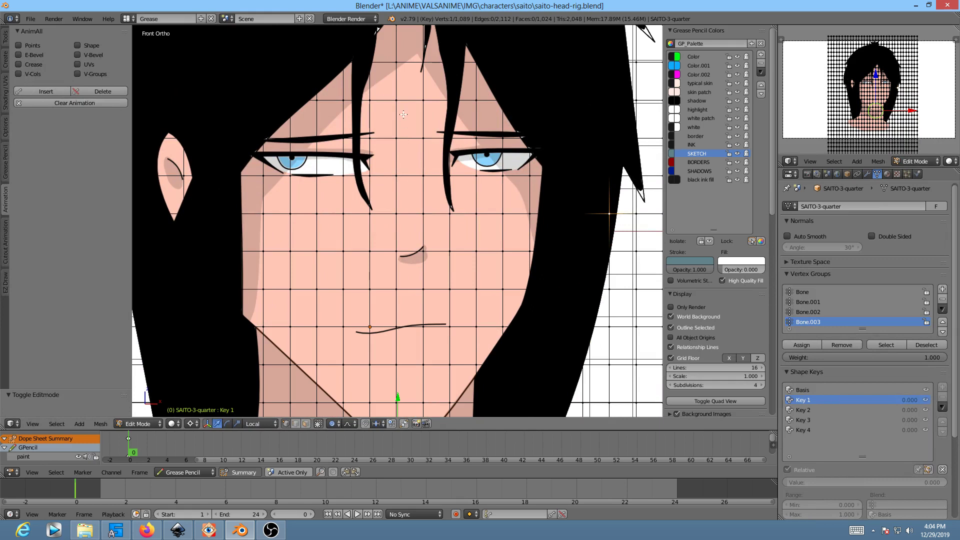
pyautogui.click(396, 138)
pyautogui.keyDown('shift'); pyautogui.rightClick(422, 138); pyautogui.keyUp('shift')
pyautogui.press('g')
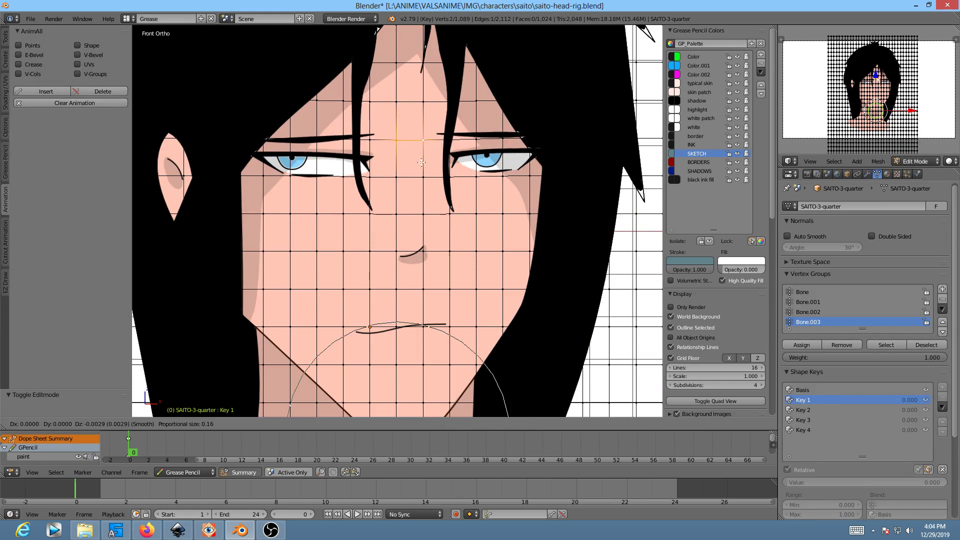
pyautogui.click(421, 171)
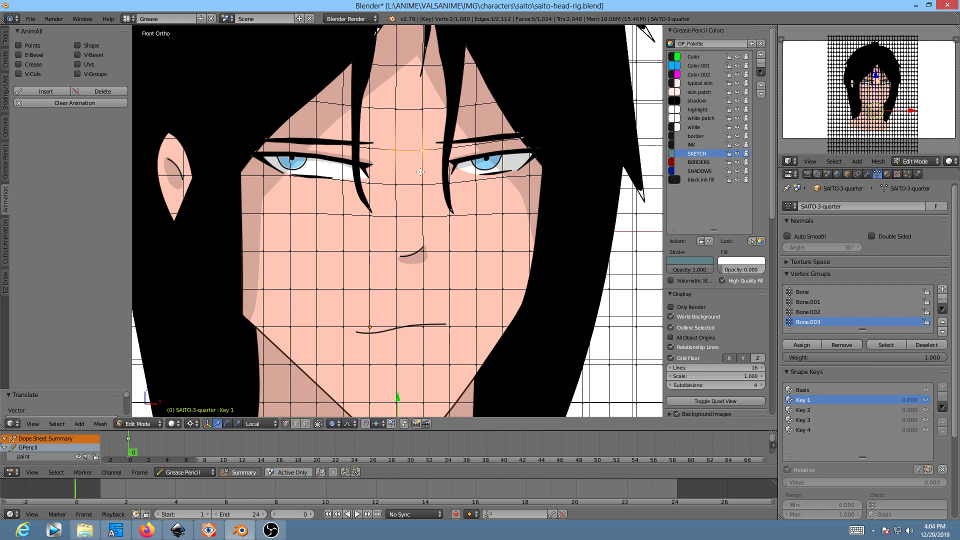
# - Raise the outer end of the ear-side eyebrow and the vertex between the eyebrows by about 0.01 each with proportional editing
pyautogui.rightClick(264, 138)
pyautogui.press('g')
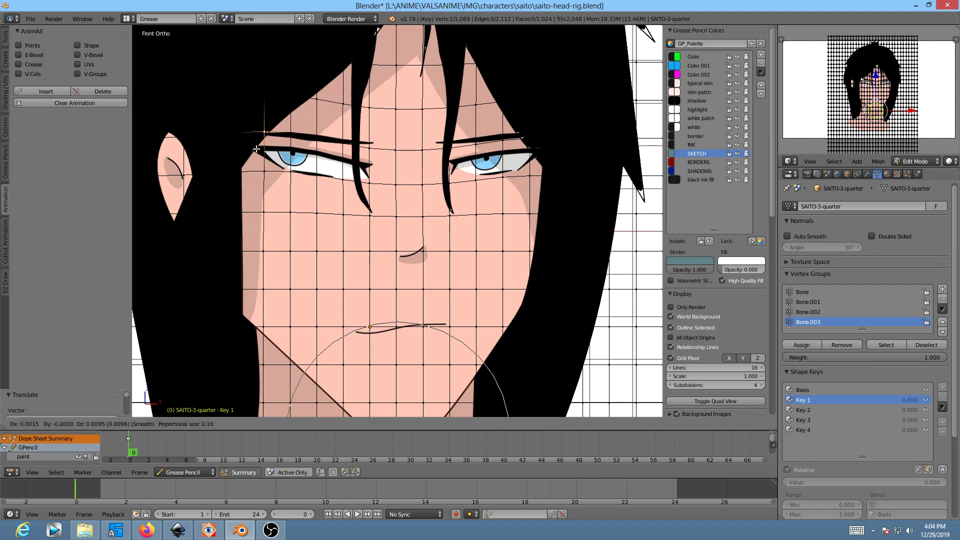
pyautogui.click(256, 149)
pyautogui.rightClick(398, 145)
pyautogui.press('g')
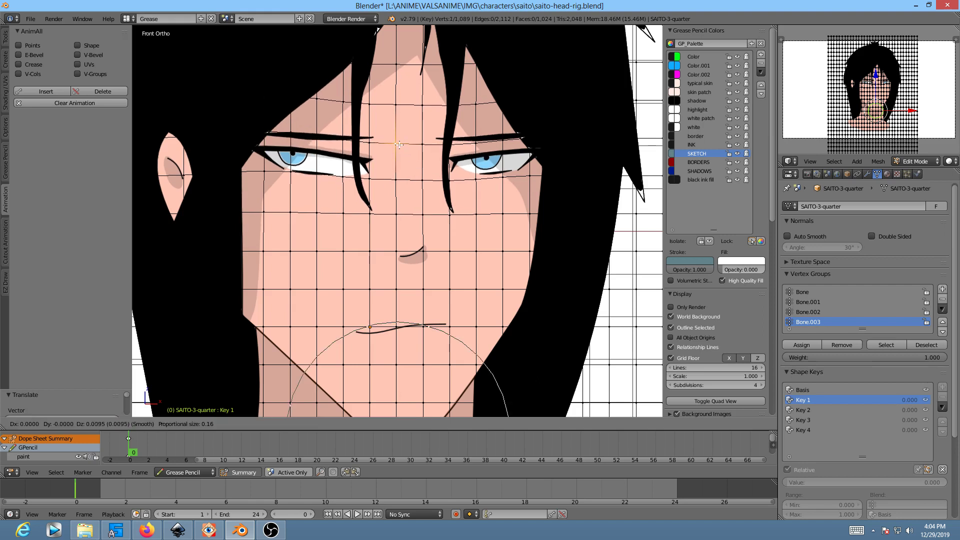
pyautogui.click(400, 144)
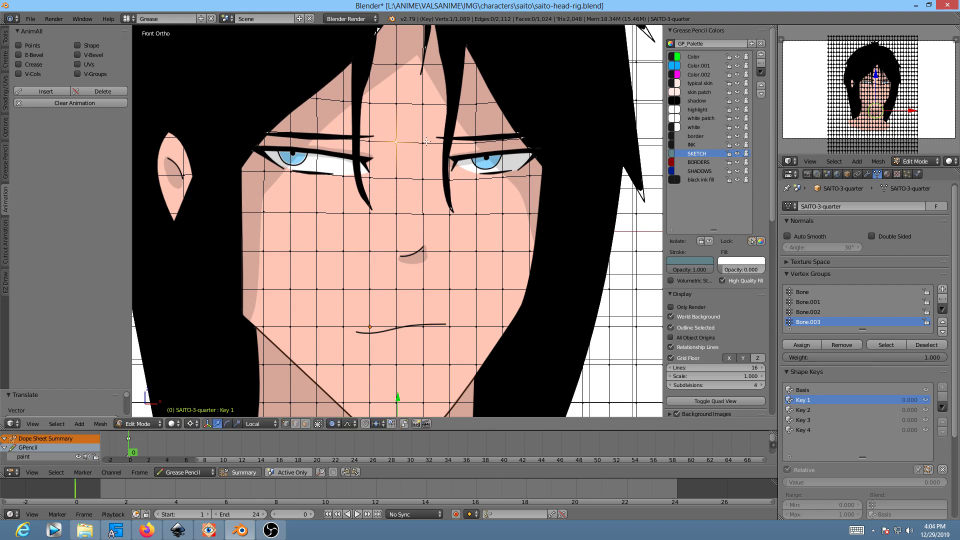
# - Shift the inner end of the eyebrow farther from the ear slightly toward the nose bridge with proportional editing
pyautogui.rightClick(442, 154)
pyautogui.press('g')
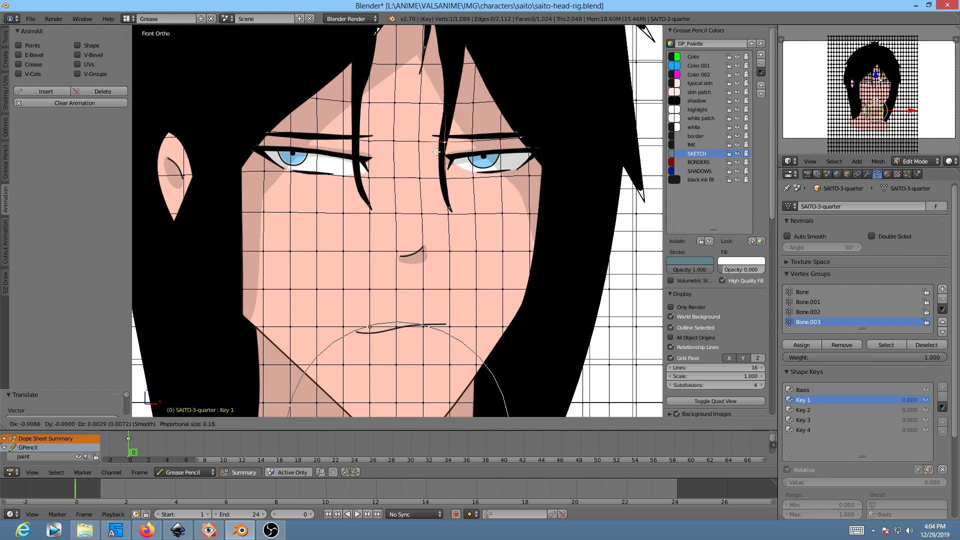
pyautogui.click(436, 155)
pyautogui.scroll(-2, 436, 155)
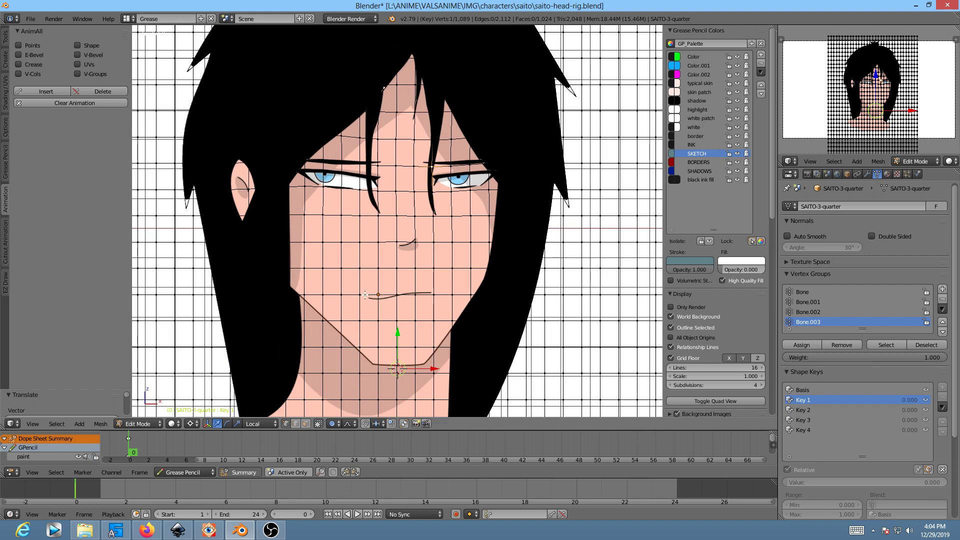
# - Switch between Object Mode and Edit Mode to compare the basis face with the Key 1 deformation
pyautogui.press('Tab')
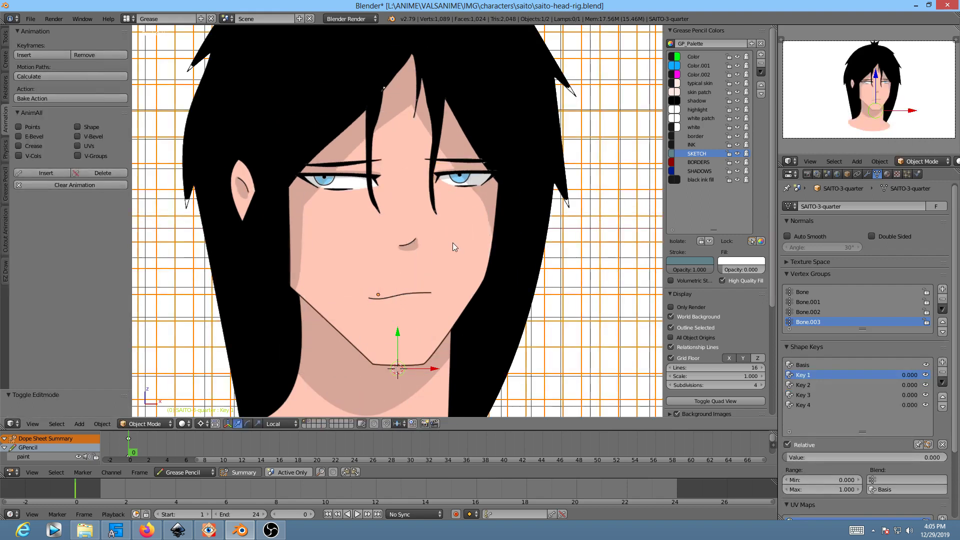
pyautogui.press('Tab')
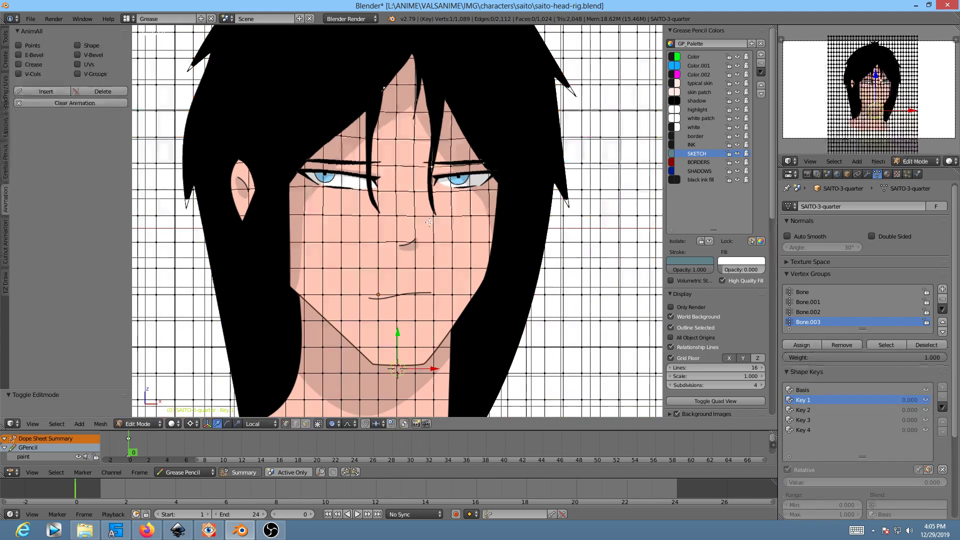
pyautogui.press('Tab')
pyautogui.press('Tab')
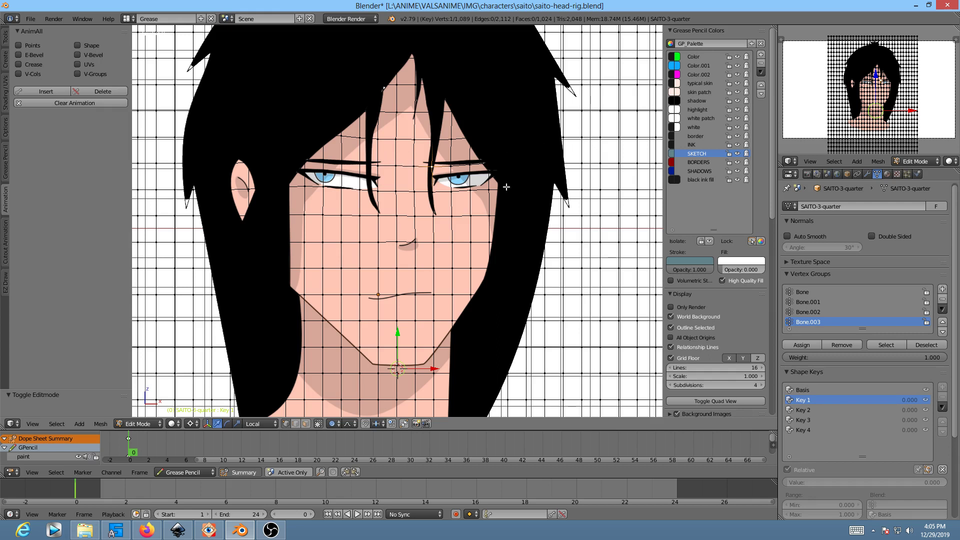
# - Switch to Inkscape, examine the original vector drawing of the head, and return to Blender
pyautogui.scroll(-2, 442, 187)
pyautogui.scroll(3, 443, 187)
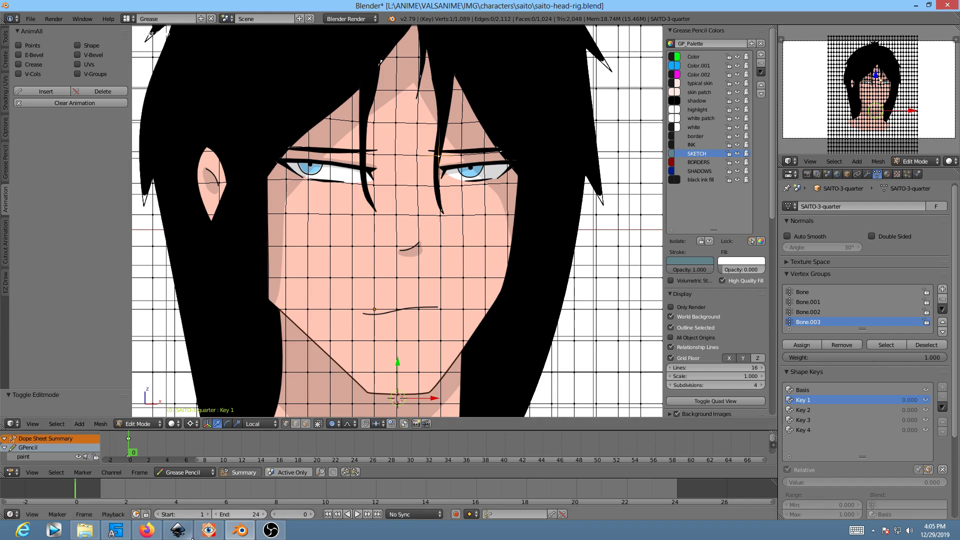
pyautogui.click(177, 530)
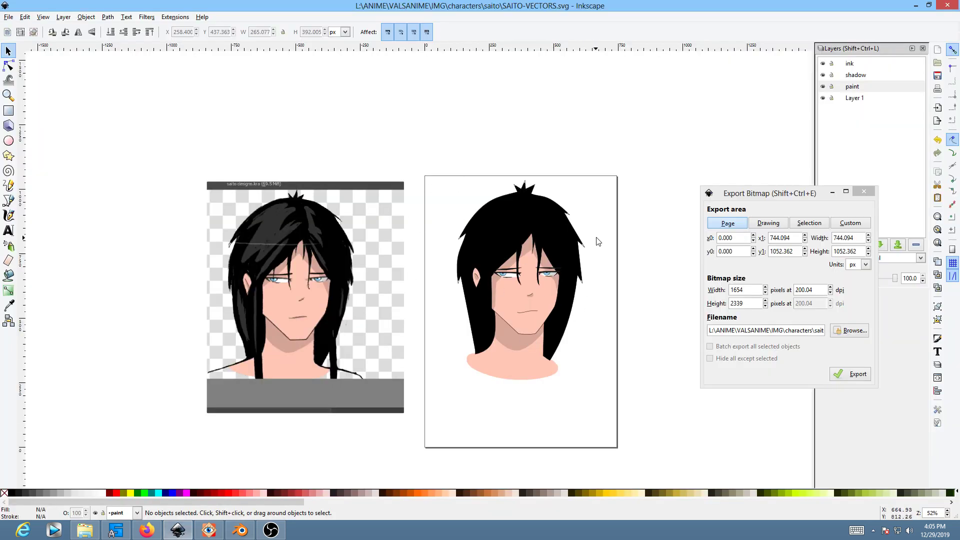
pyautogui.keyDown('ctrl'); pyautogui.scroll(4, 601, 241); pyautogui.keyUp('ctrl')
pyautogui.keyDown('ctrl'); pyautogui.scroll(-2, 600, 242); pyautogui.keyUp('ctrl')
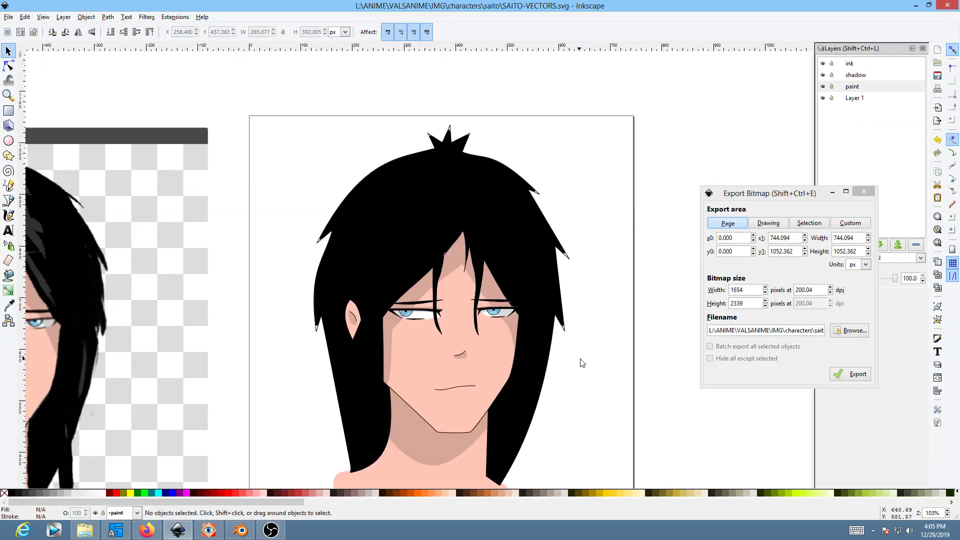
pyautogui.scroll(-2, 590, 340)
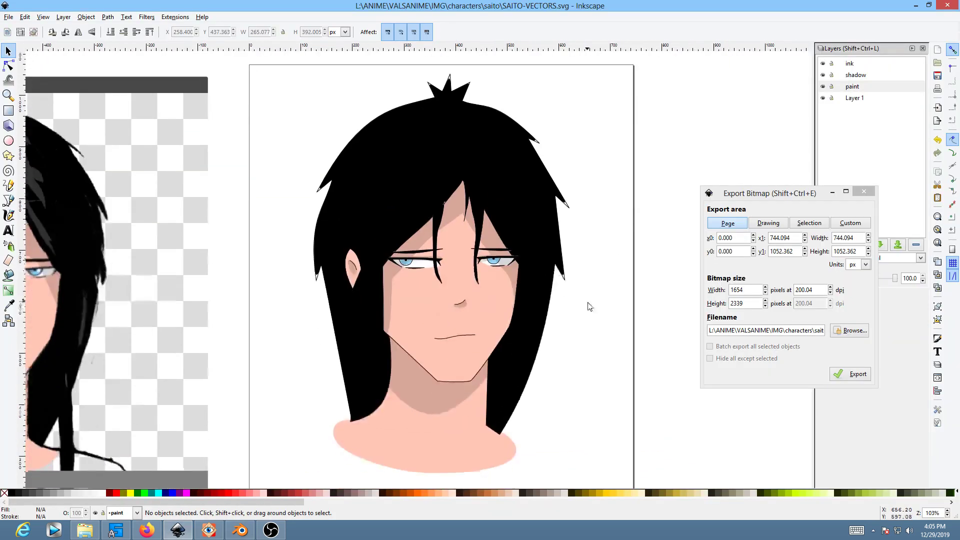
pyautogui.click(241, 530)
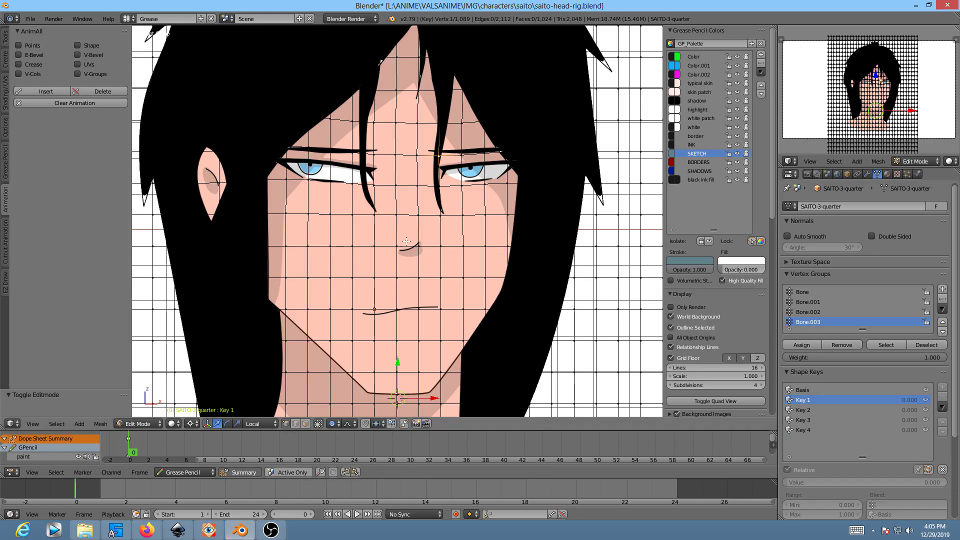
pyautogui.scroll(-3, 464, 232)
pyautogui.scroll(2, 460, 229)
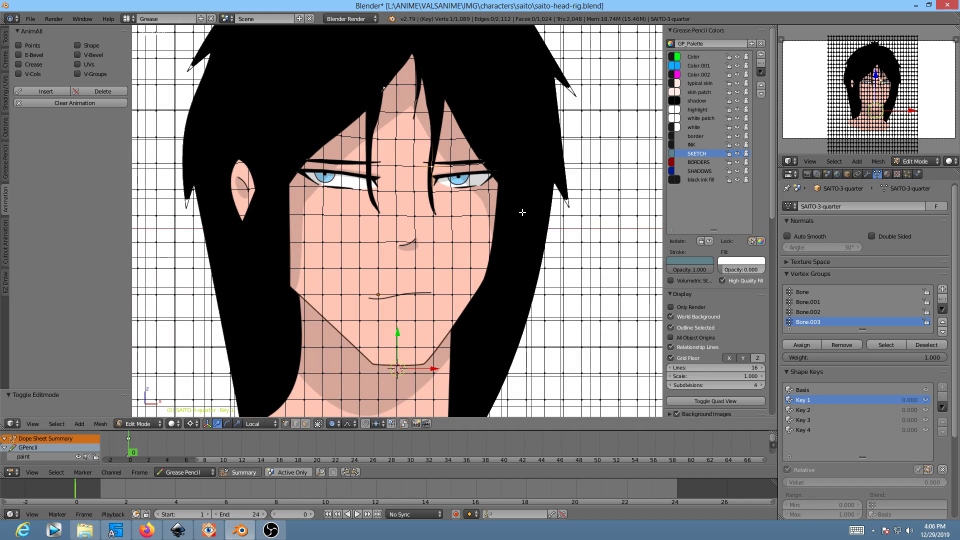
# - Select all vertices of the head mesh in Edit Mode and subdivide the whole grid twice
pyautogui.press('Tab')
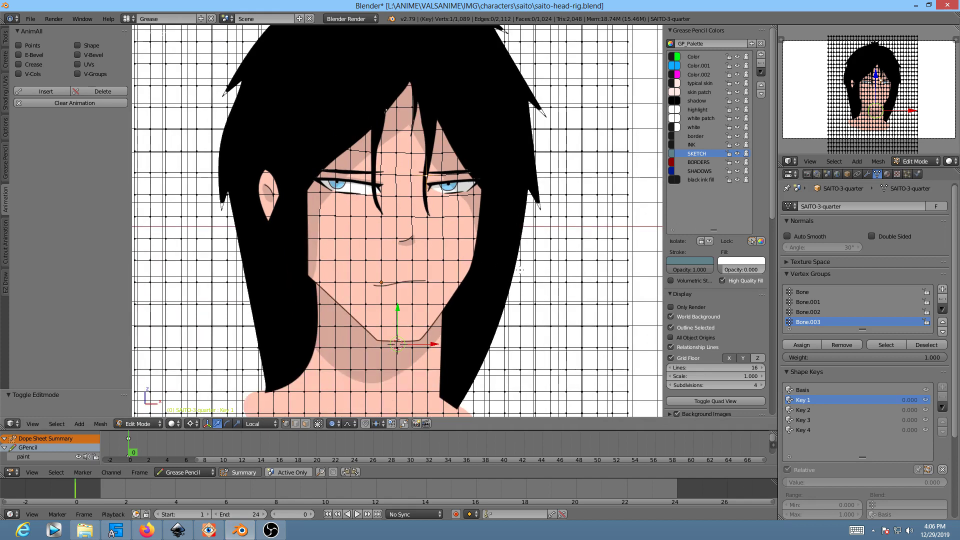
pyautogui.press('Tab')
pyautogui.press('a')
pyautogui.press('a')
pyautogui.press('w')
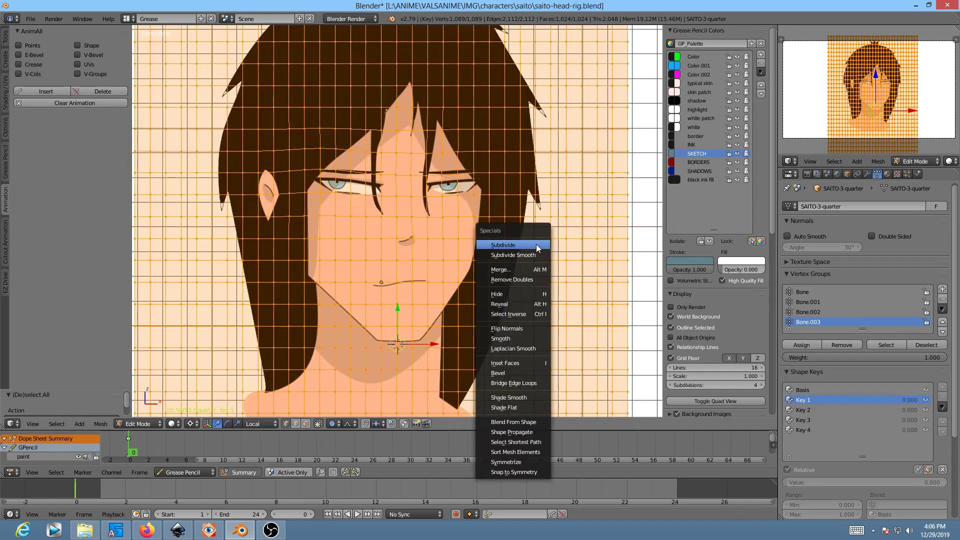
pyautogui.click(537, 247)
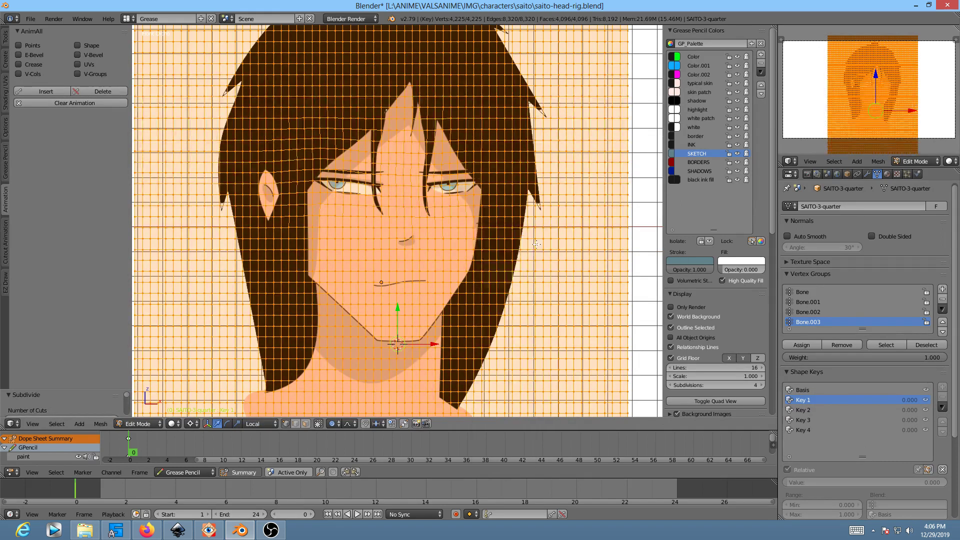
pyautogui.press('w')
pyautogui.click(537, 245)
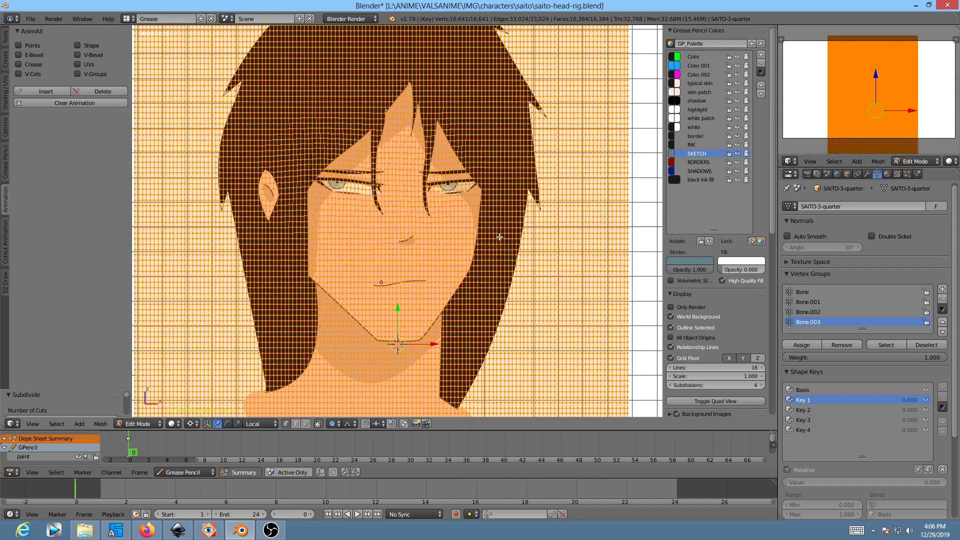
# - Return to Object Mode and turn on the viewport display of the head mesh's Armature modifier
pyautogui.press('Tab')
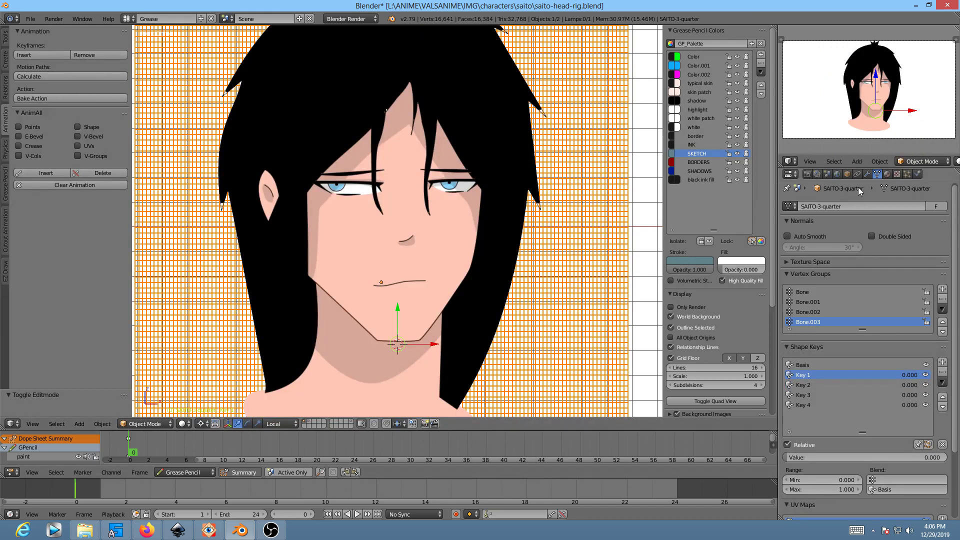
pyautogui.click(868, 174)
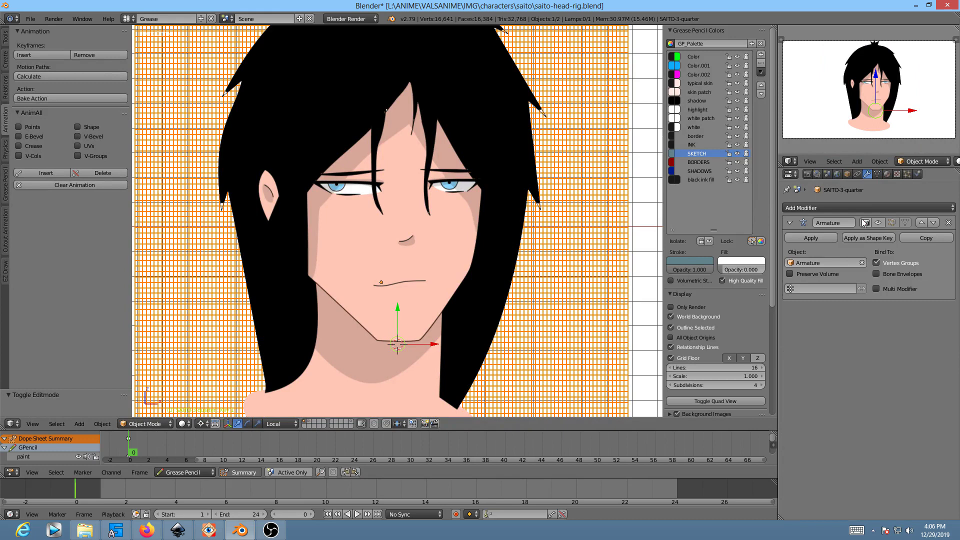
pyautogui.click(878, 222)
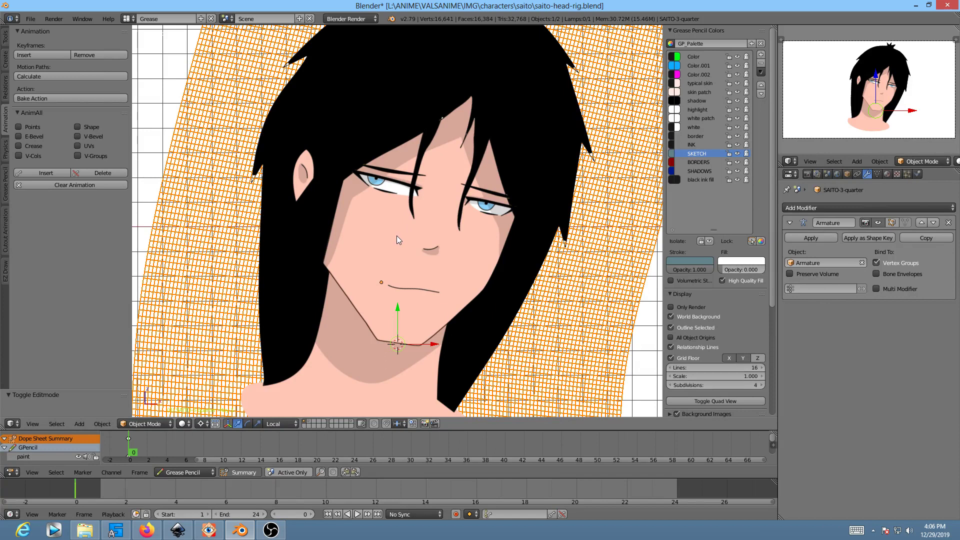
# - Reveal the armature's layer, select the armature and put it in Pose Mode
pyautogui.press('`')
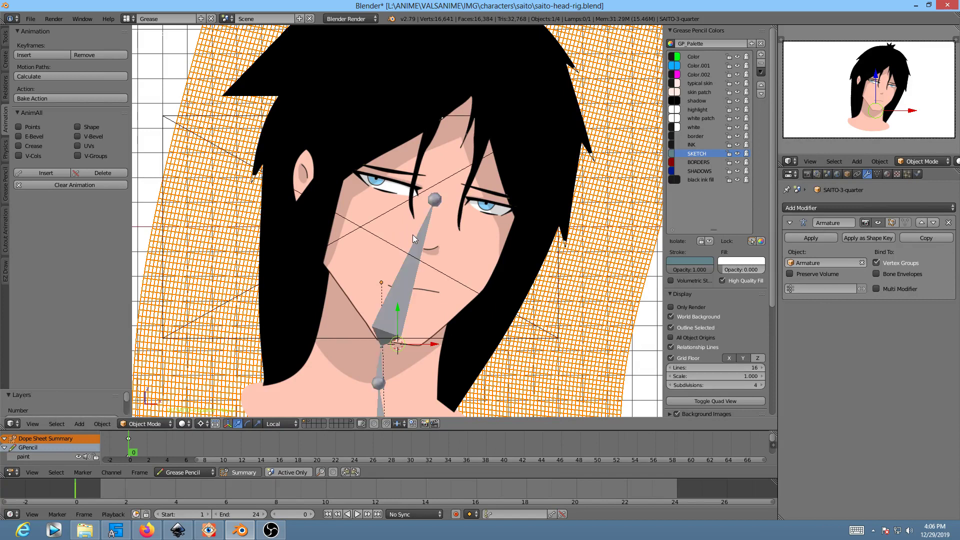
pyautogui.rightClick(420, 241)
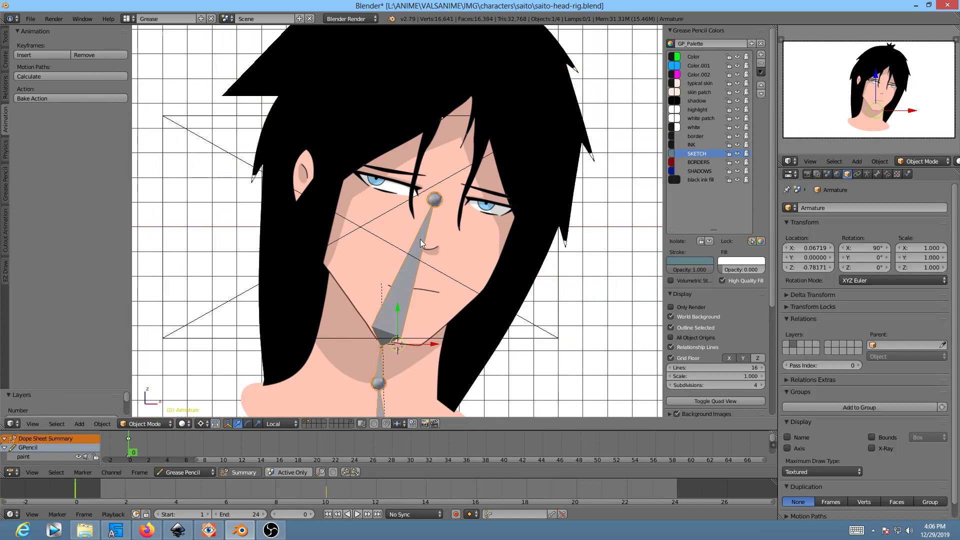
pyautogui.click(149, 424)
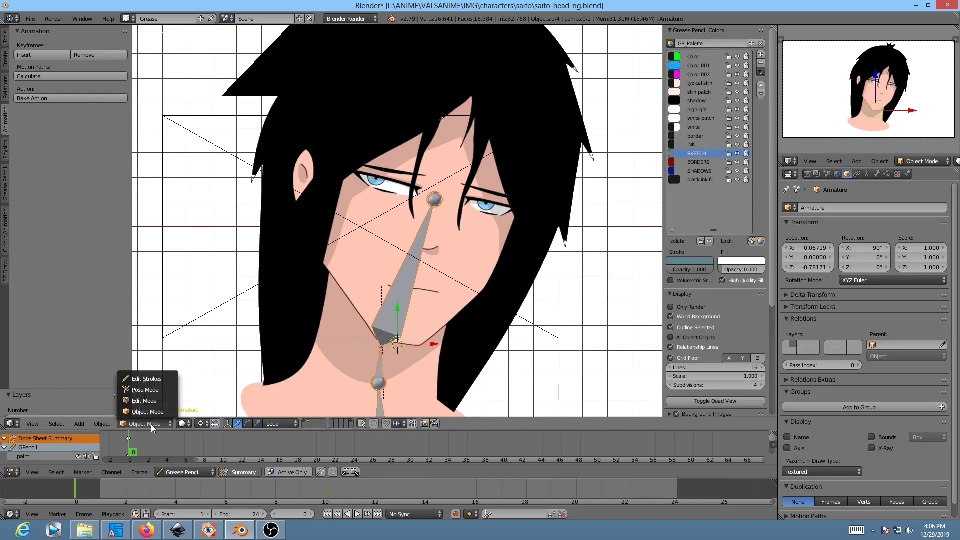
pyautogui.click(150, 391)
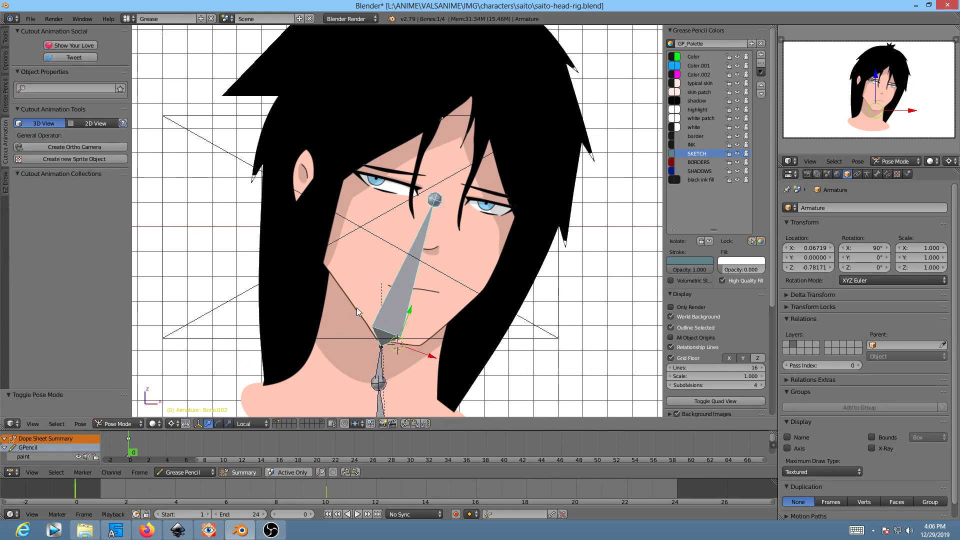
# - Show the head and armature layers together, play back the head animation and return to frame 0
pyautogui.press('1')
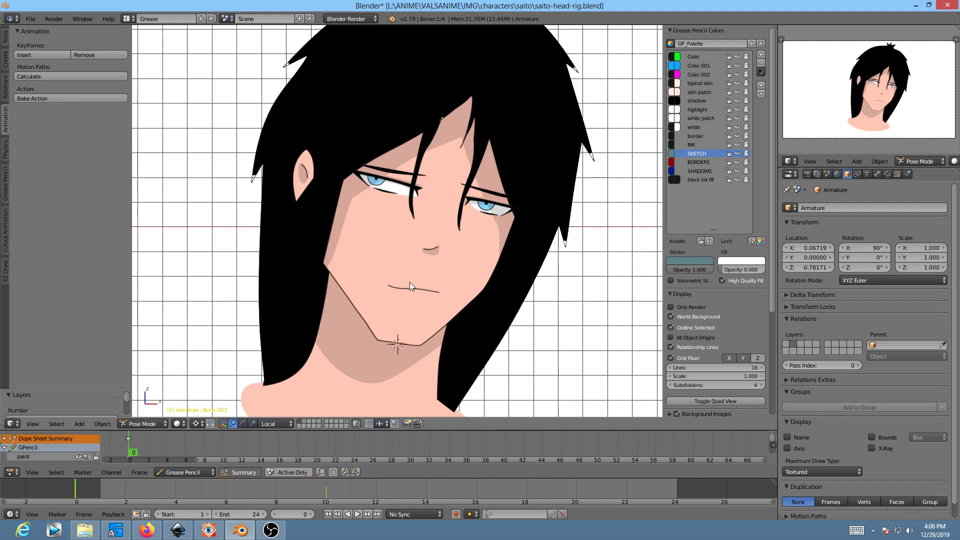
pyautogui.press('2')
pyautogui.press('1')
pyautogui.hotkey('shift', '2')
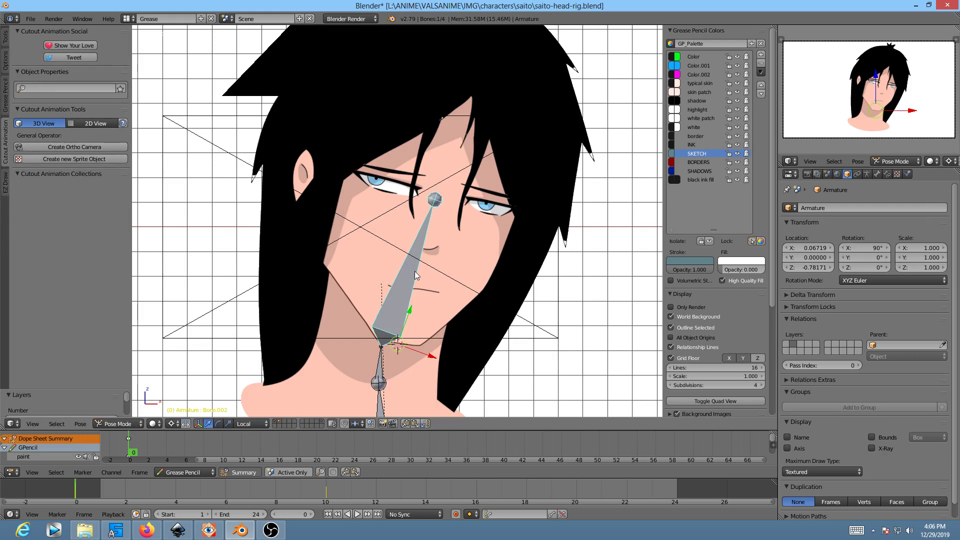
pyautogui.press('1')
pyautogui.hotkey('shift', '2')
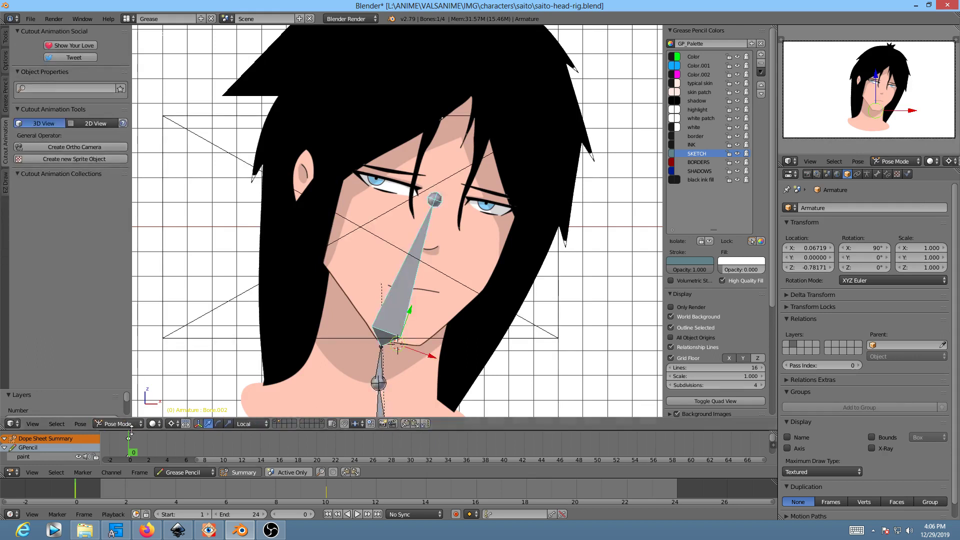
pyautogui.hotkey('alt', 'a')
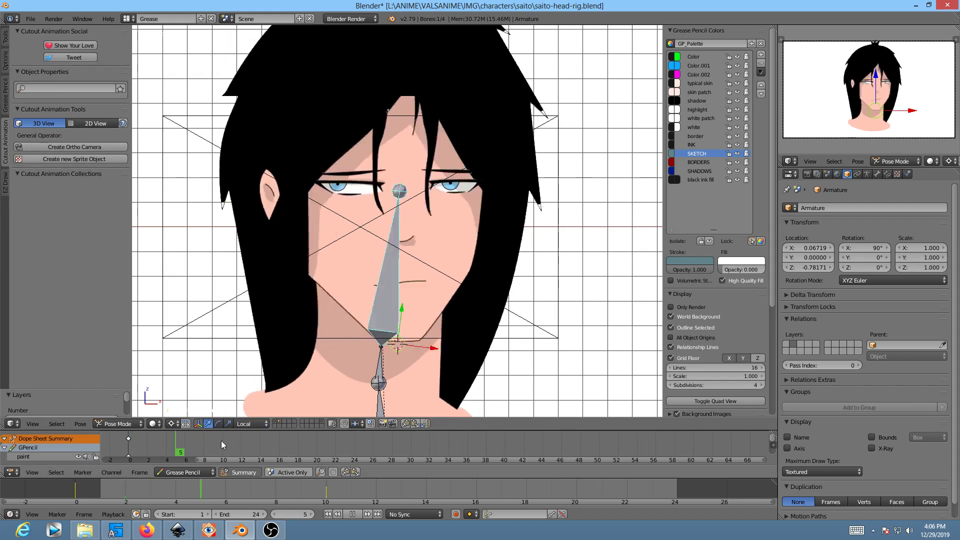
pyautogui.click(128, 460)
pyautogui.hotkey('alt', 'a')
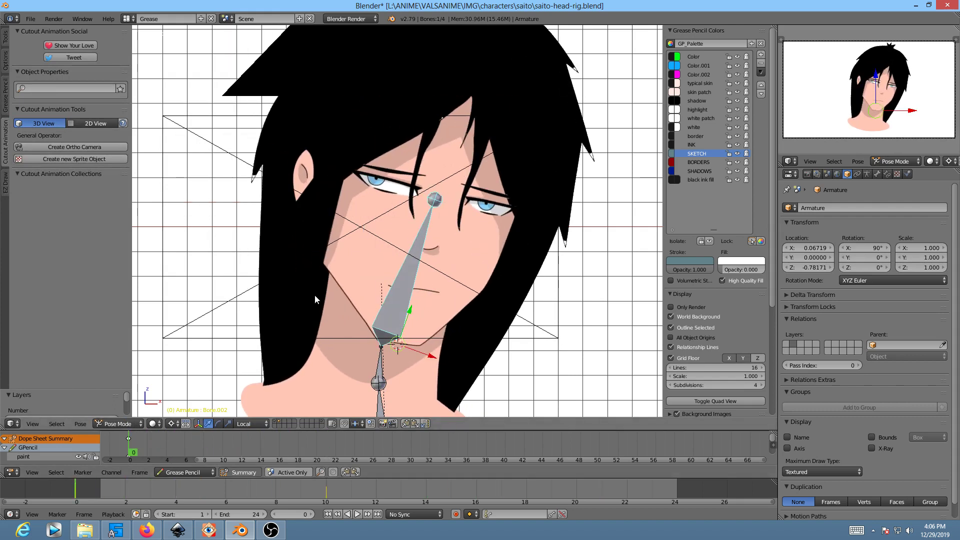
# - Hide the armature layer, select the head mesh and enter Edit Mode on it
pyautogui.press('2')
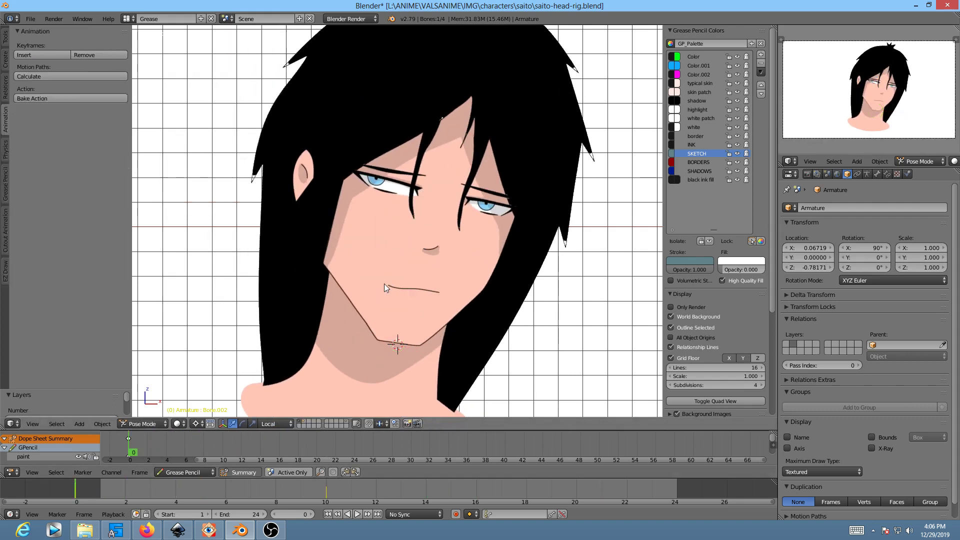
pyautogui.rightClick(414, 257)
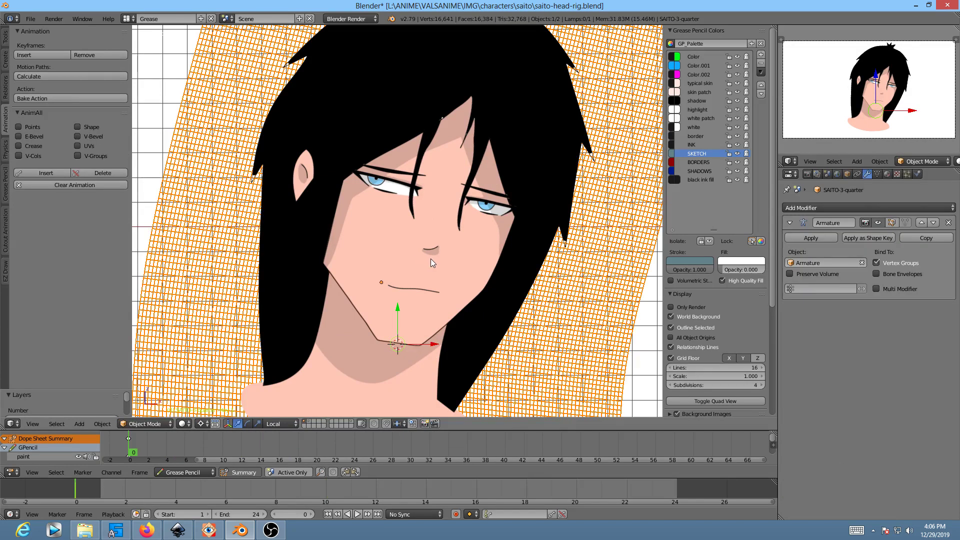
pyautogui.press('Tab')
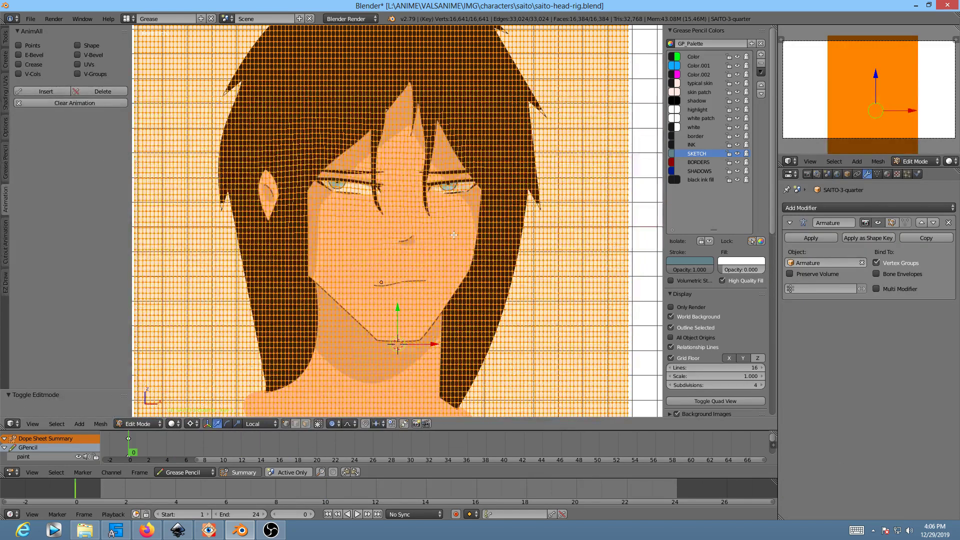
# - Pull the inner end of the ear-side eyebrow down about 0.014 with proportional editing at size 0.03
pyautogui.scroll(4, 453, 235)
pyautogui.scroll(3, 482, 273)
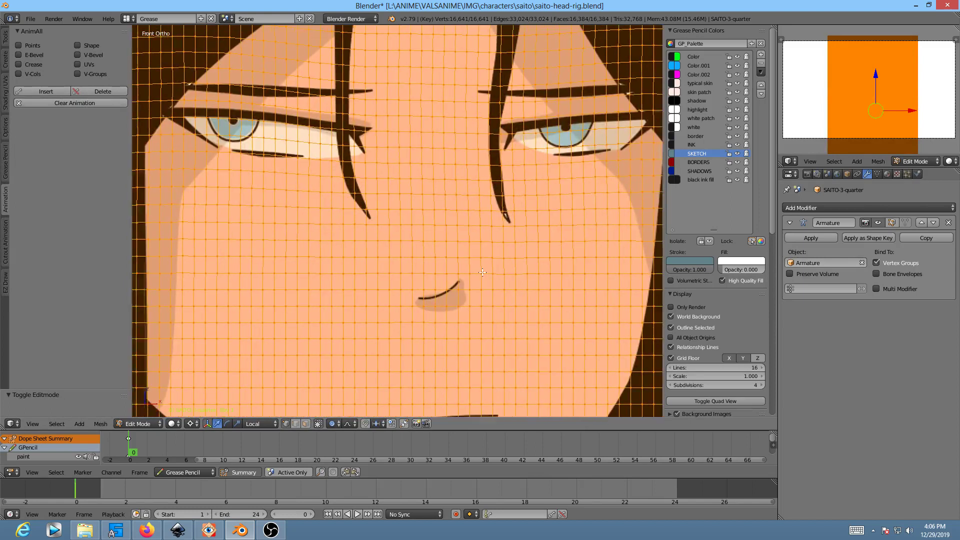
pyautogui.keyDown('shift'); pyautogui.scroll(3, 480, 265); pyautogui.keyUp('shift')
pyautogui.press('a')
pyautogui.rightClick(389, 188)
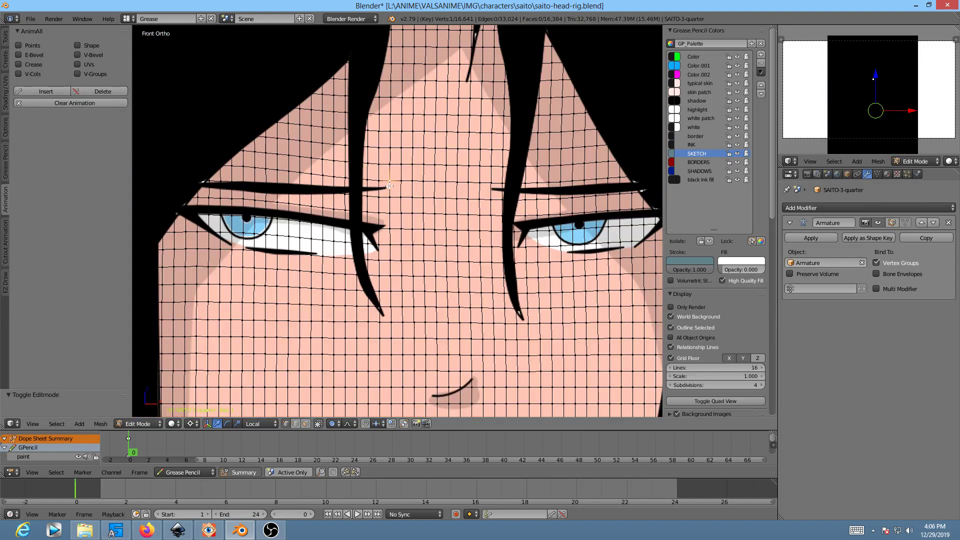
pyautogui.press('g')
pyautogui.scroll(18, 393, 206)
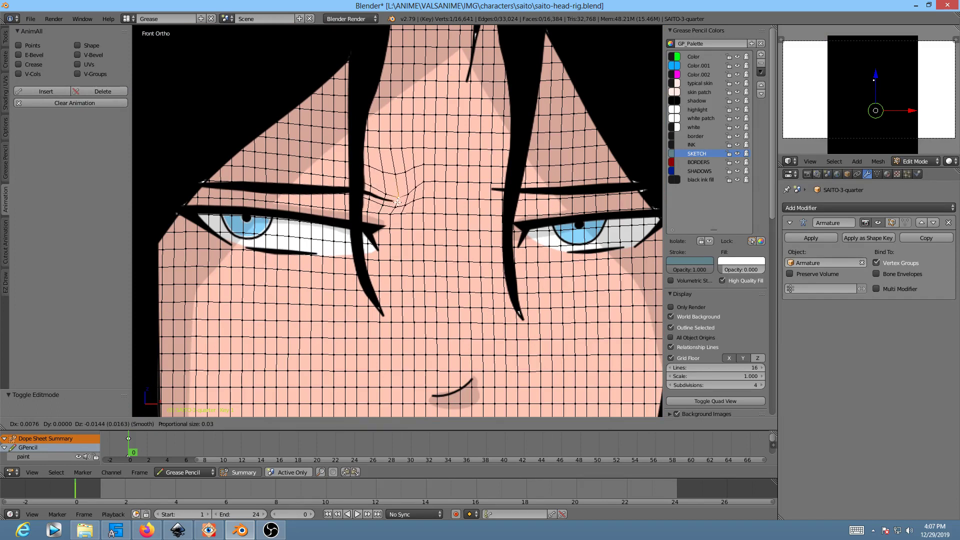
pyautogui.click(394, 199)
# - Lower the inner part of the far eyebrow and the ear-side eyebrow's section behind the hair strand with proportional editing
pyautogui.rightClick(491, 188)
pyautogui.press('g')
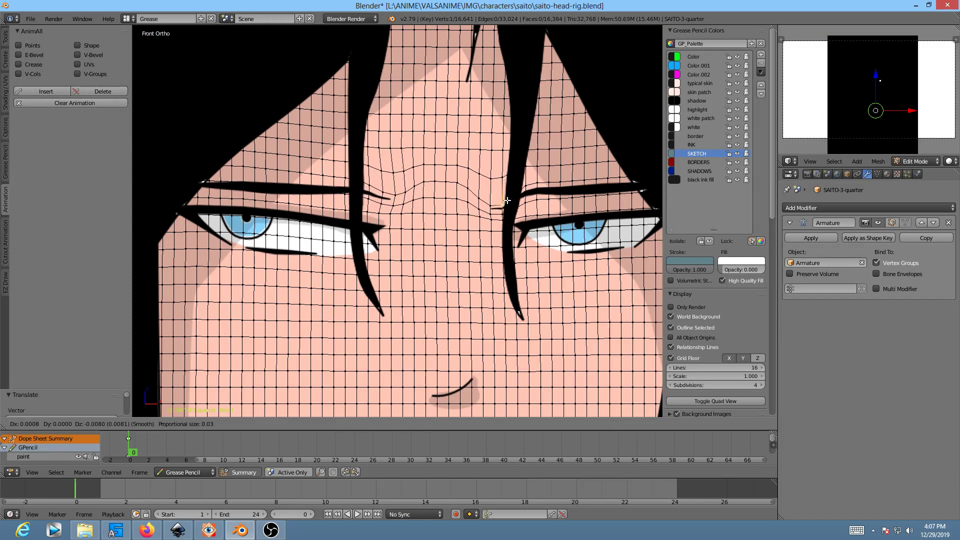
pyautogui.click(508, 198)
pyautogui.moveTo(526, 192); pyautogui.dragTo(553, 194, button='right')
pyautogui.moveTo(351, 188); pyautogui.dragTo(349, 208, button='right')
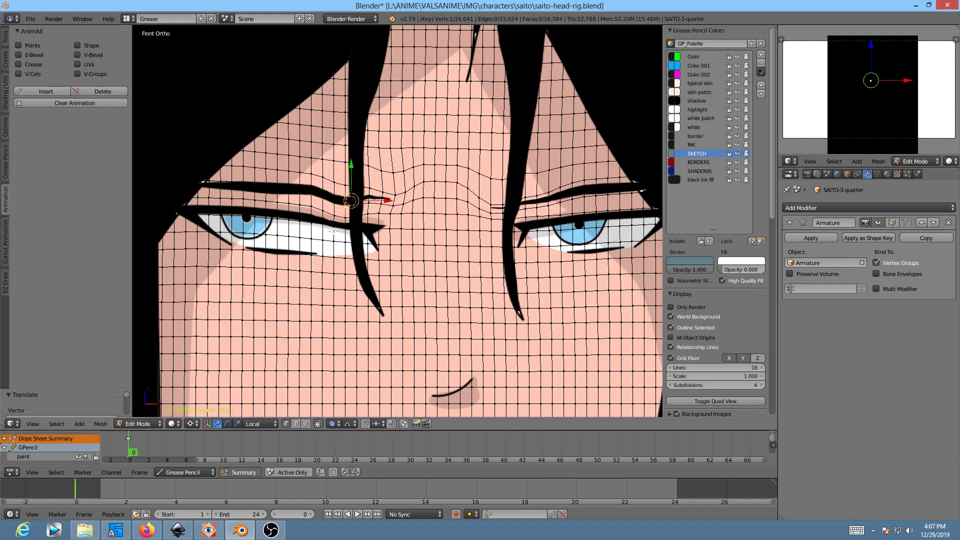
# - Subdivide the entire head mesh two more times for finer control around the eyes, and return to Object Mode
pyautogui.scroll(8, 334, 232)
pyautogui.scroll(-3, 494, 197)
pyautogui.moveTo(494, 197); pyautogui.dragTo(491, 196, button='right')
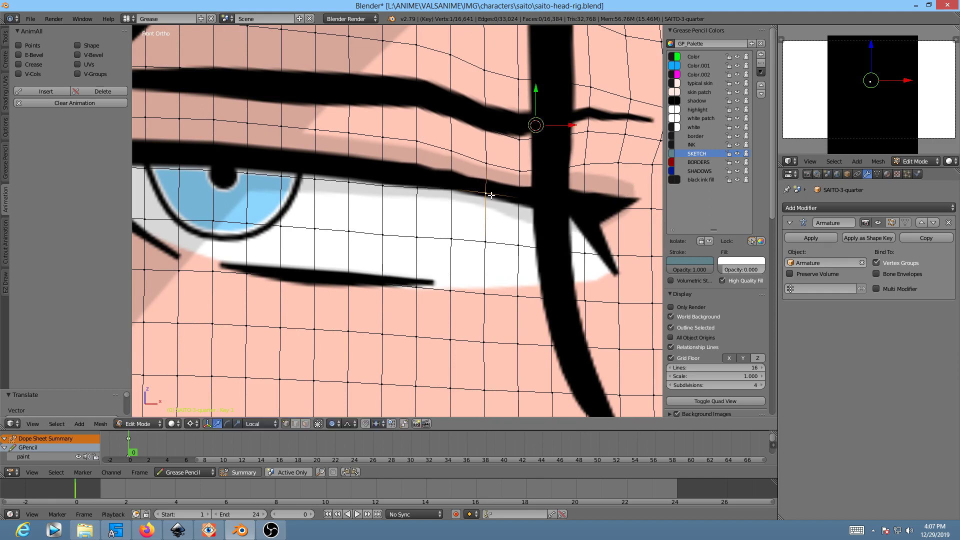
pyautogui.press('a')
pyautogui.press('a')
pyautogui.press('w')
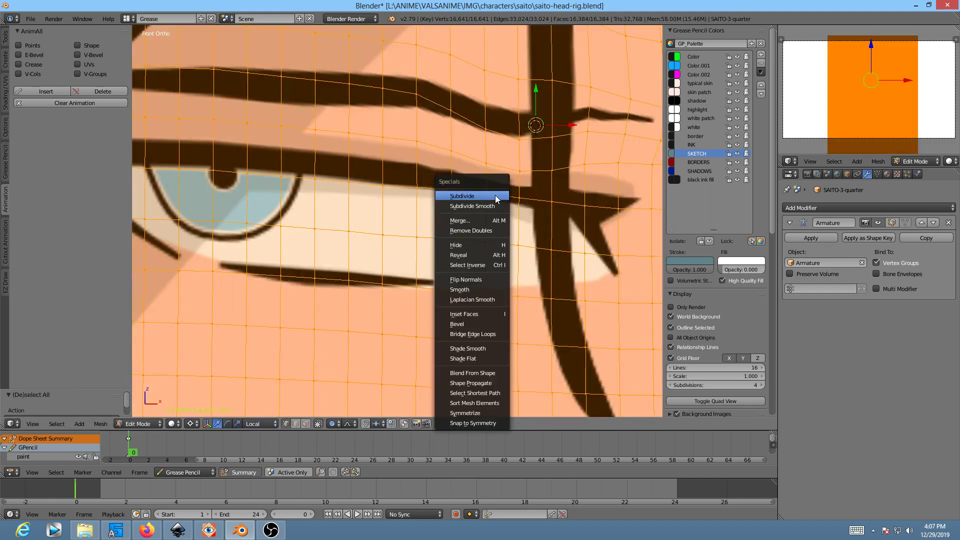
pyautogui.click(495, 196)
pyautogui.press('w')
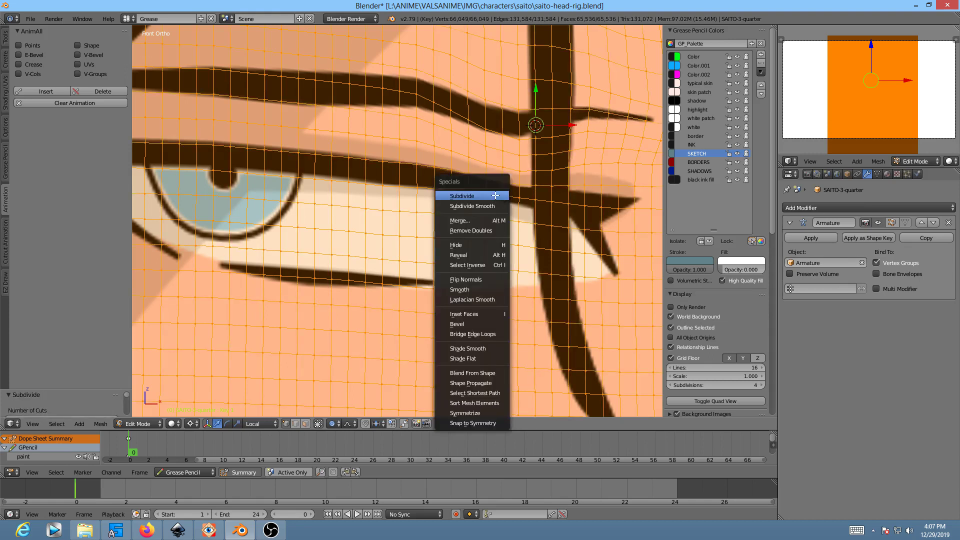
pyautogui.click(475, 197)
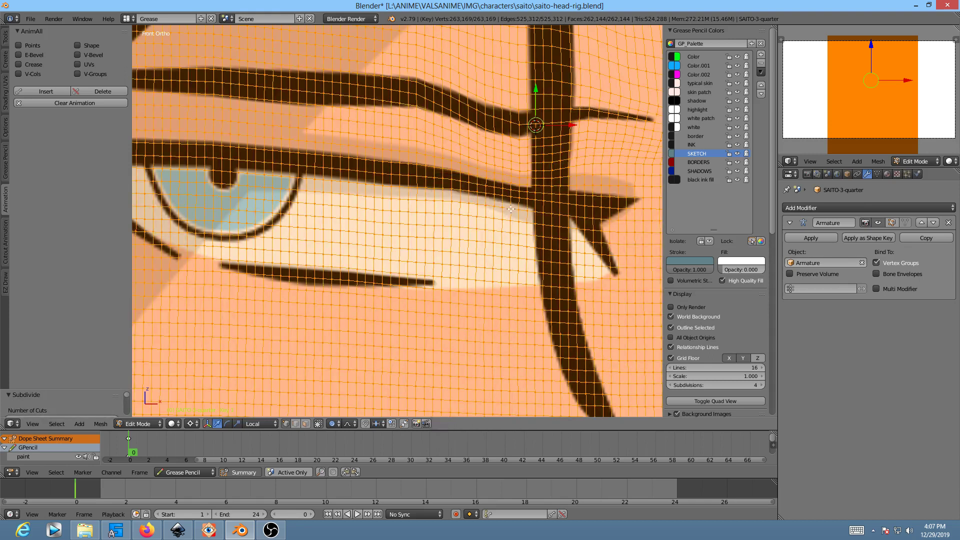
pyautogui.press('Tab')
pyautogui.scroll(-8, 523, 169)
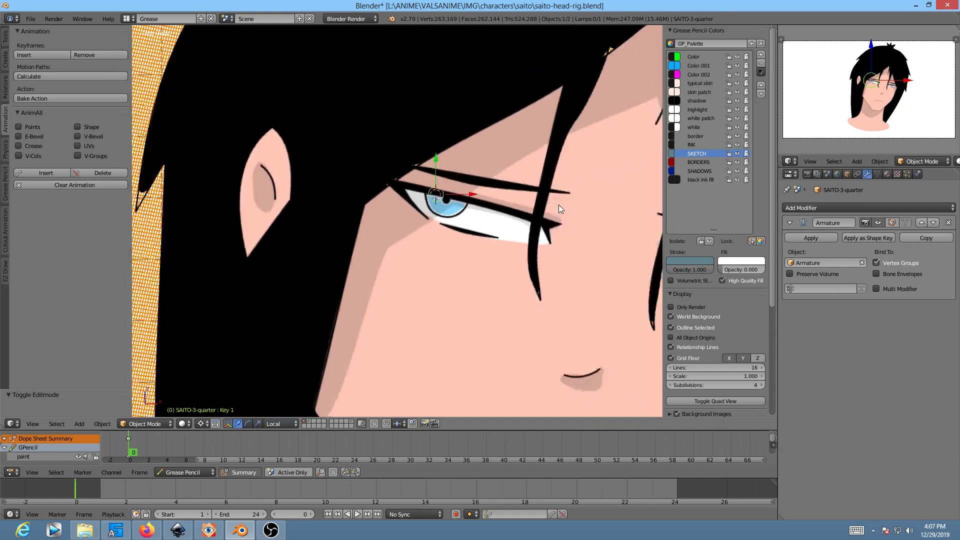
# - Enter Edit Mode on the head mesh and try to pull the ear-side eyebrow's lower edge down with proportional editing at size 0.02
pyautogui.scroll(8, 463, 194)
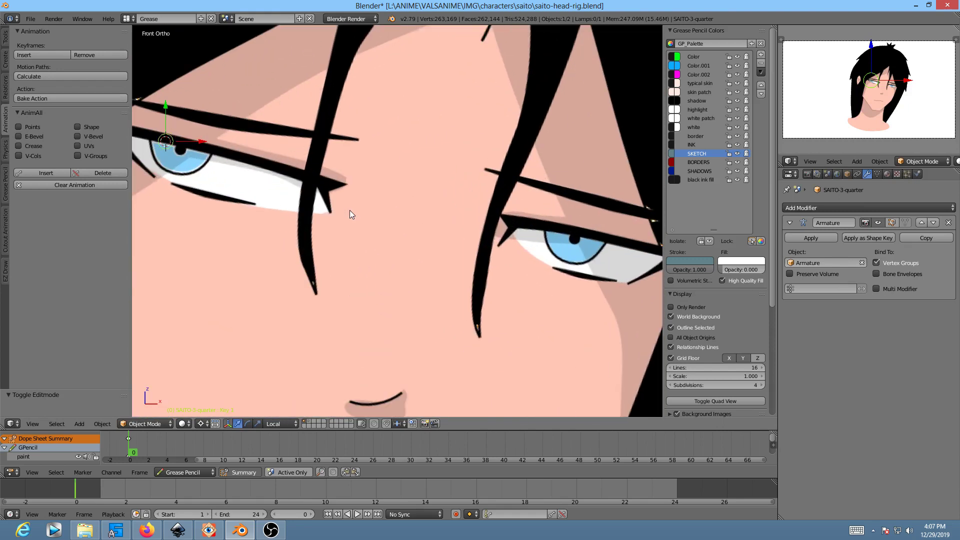
pyautogui.press('Tab')
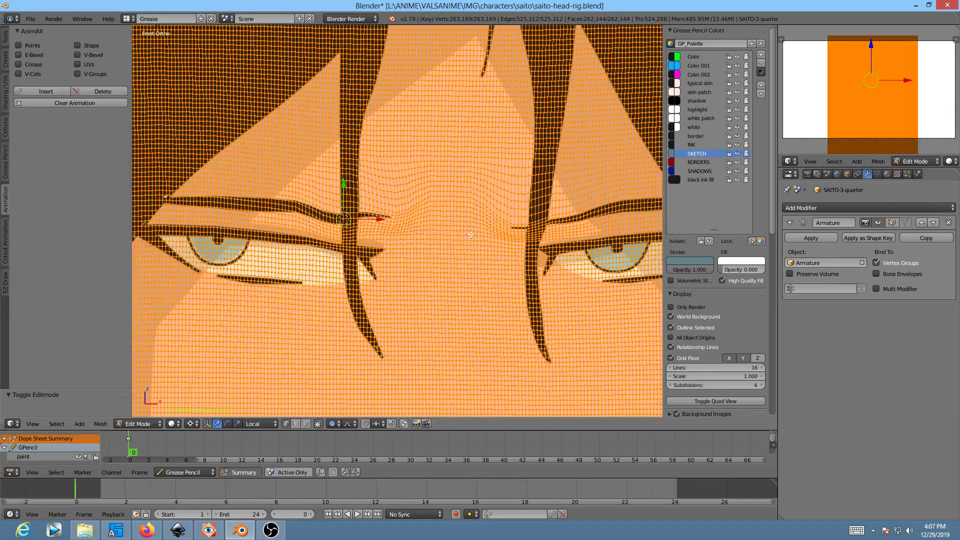
pyautogui.scroll(5, 361, 214)
pyautogui.keyDown('ctrl'); pyautogui.scroll(10, 347, 219); pyautogui.keyUp('ctrl')
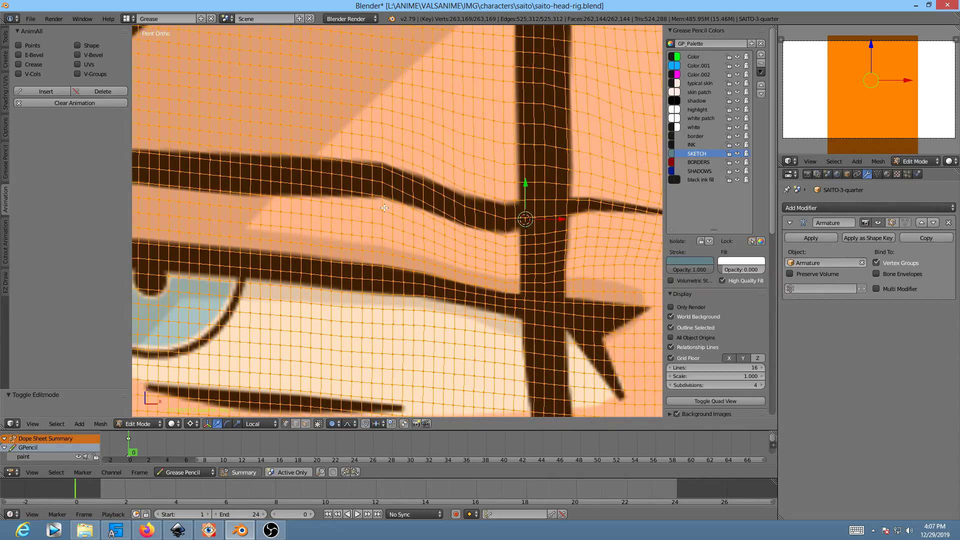
pyautogui.rightClick(385, 208)
pyautogui.press('g')
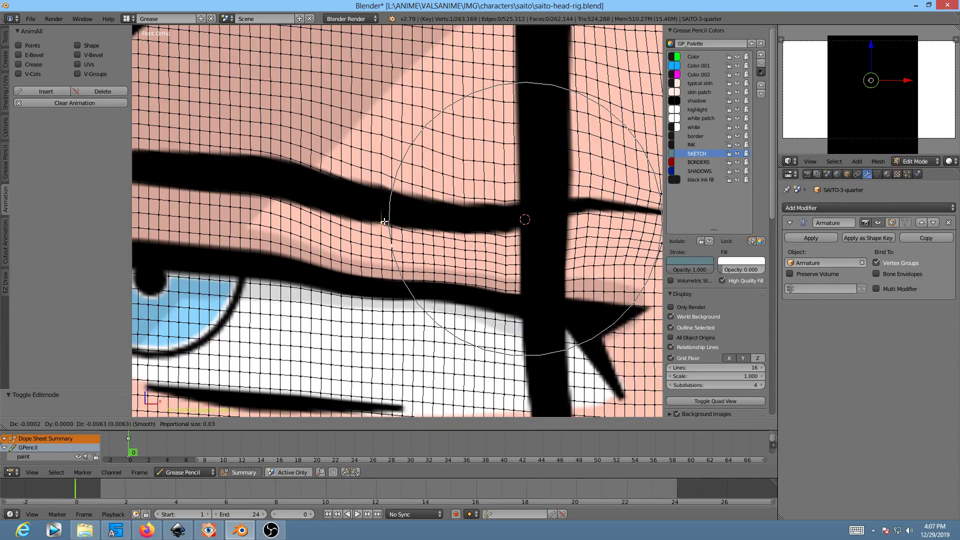
pyautogui.scroll(3, 390, 229)
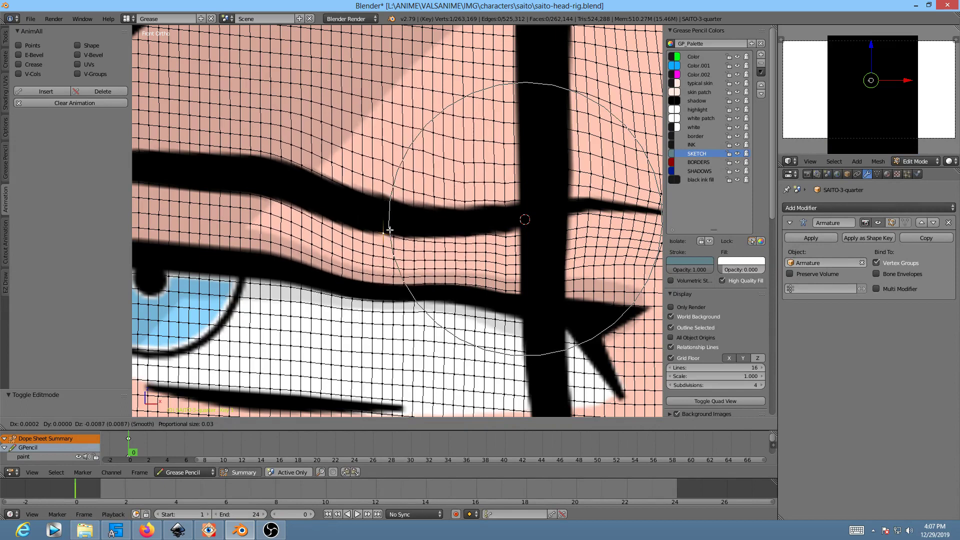
pyautogui.scroll(9, 393, 224)
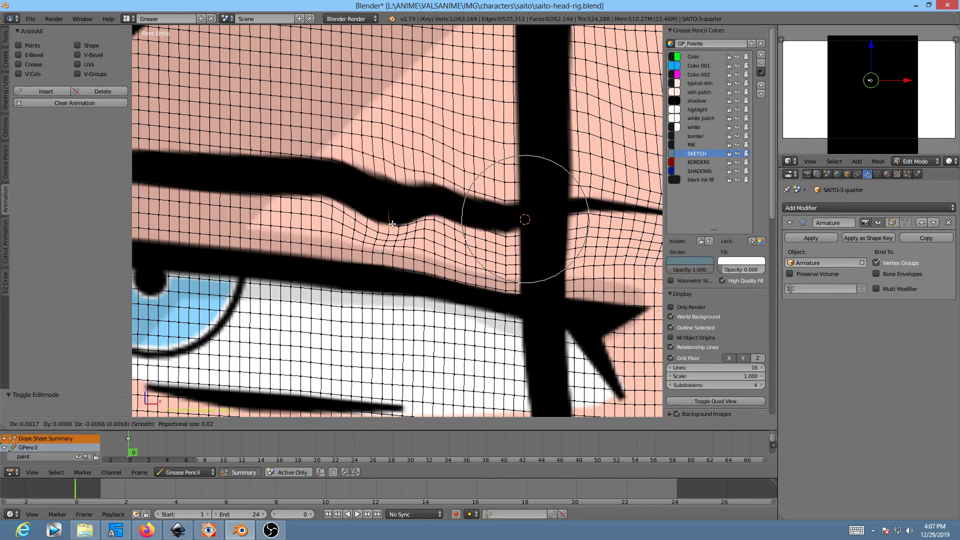
pyautogui.scroll(7, 392, 225)
pyautogui.scroll(-7, 392, 225)
pyautogui.rightClick(402, 218)
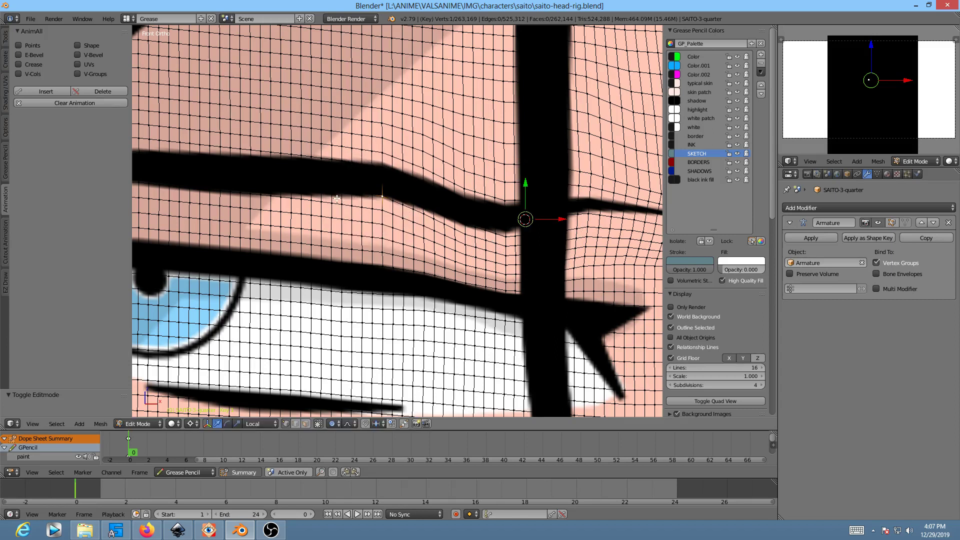
# - Lasso-select the ear-side eyebrow's middle section, shift it about 0.0025 inward with proportional editing at size 0.01, and return to Object Mode
pyautogui.moveTo(383, 173)
pyautogui.keyDown('ctrl'); pyautogui.mouseDown()
pyautogui.moveTo(270, 172)
pyautogui.moveTo(458, 210)
pyautogui.moveTo(463, 201)
pyautogui.moveTo(432, 202)
pyautogui.mouseUp(); pyautogui.keyUp('ctrl')
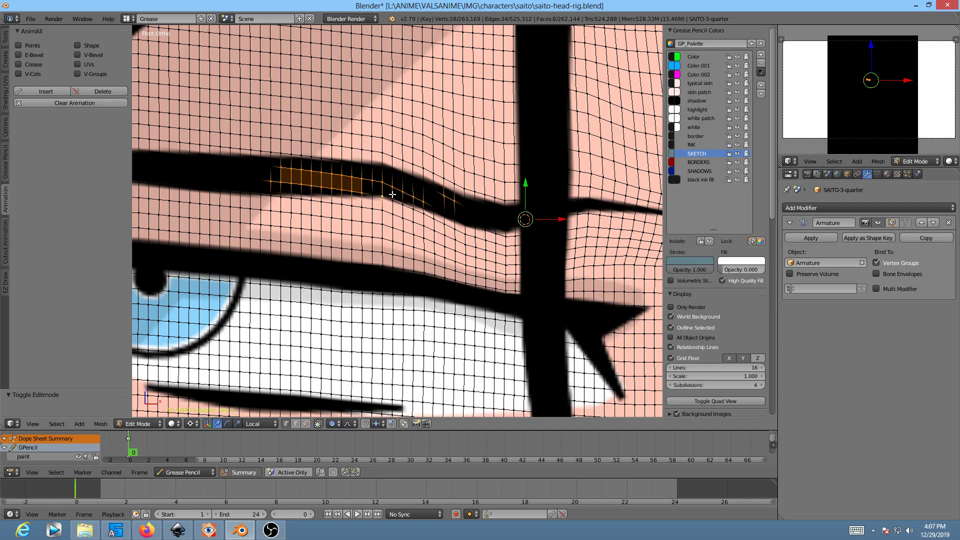
pyautogui.press('g')
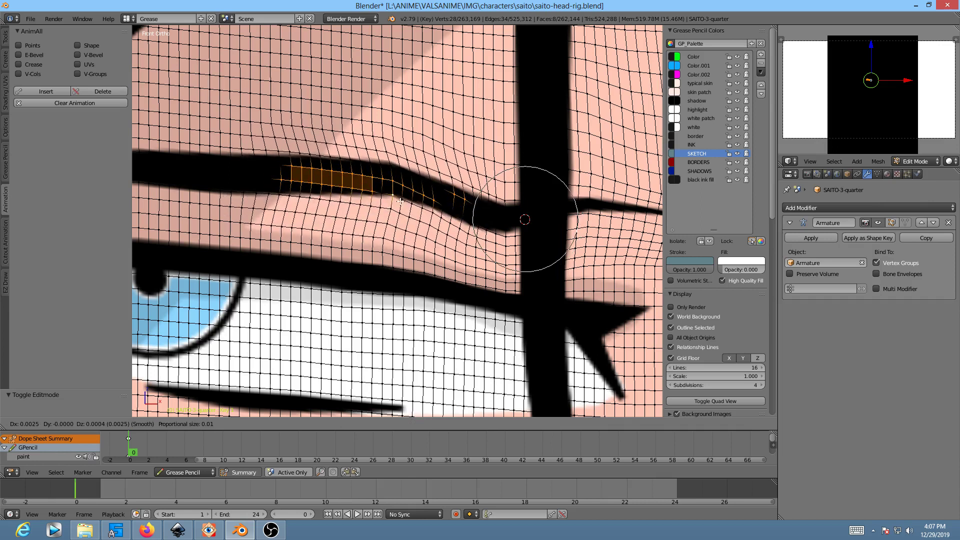
pyautogui.click(403, 196)
pyautogui.scroll(-8, 406, 197)
pyautogui.scroll(-10, 469, 224)
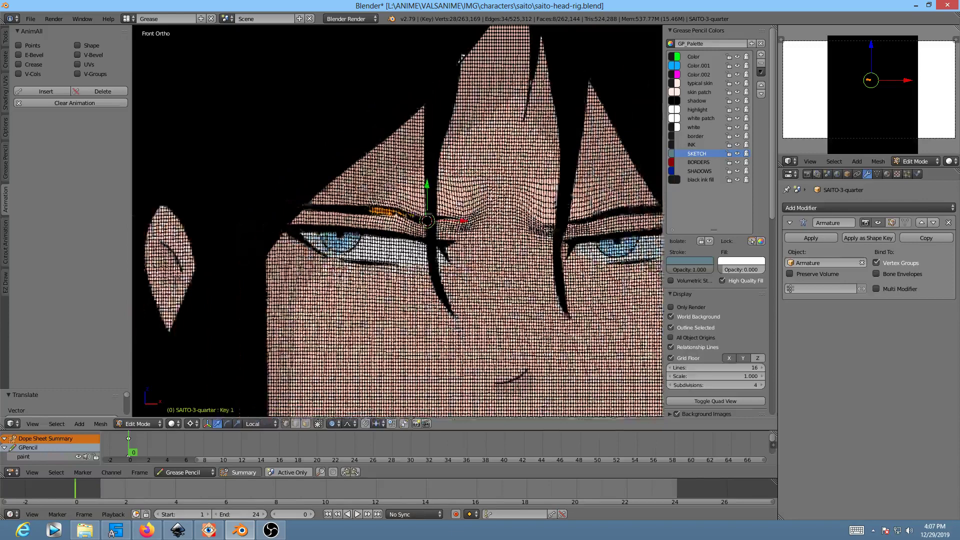
pyautogui.scroll(10, 468, 223)
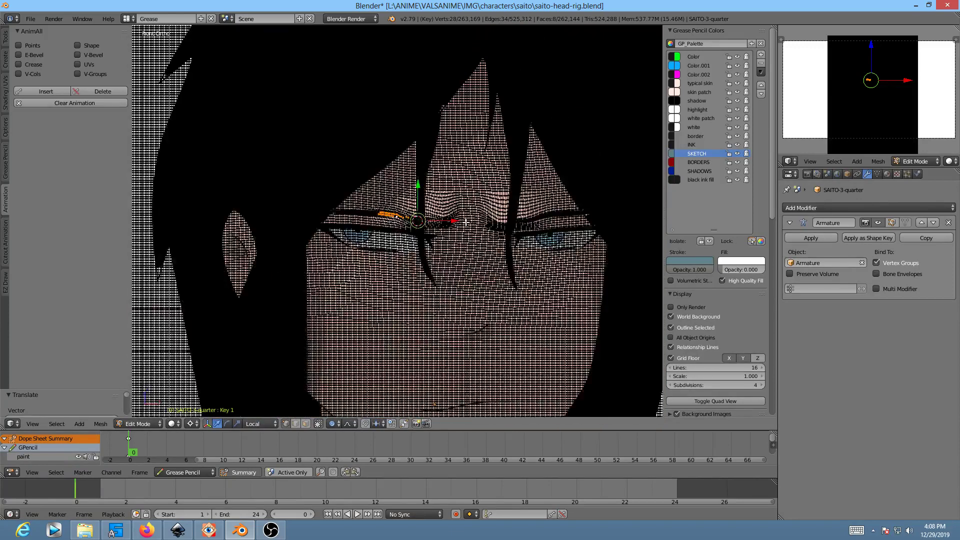
pyautogui.press('Tab')
pyautogui.scroll(-8, 442, 198)
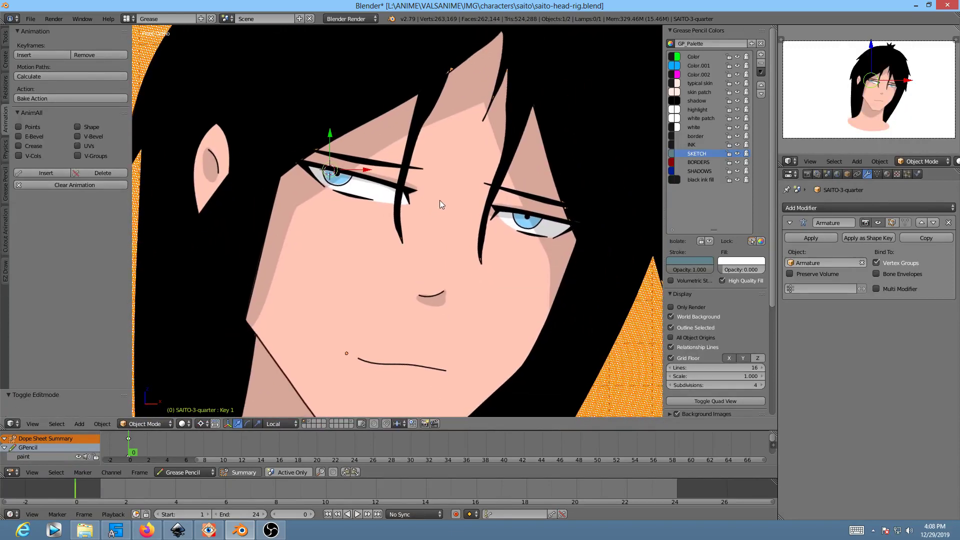
# - Play the head animation briefly and preview shape key Key 1 at value 1.000, returning it to 0.000
pyautogui.hotkey('alt', 'a')
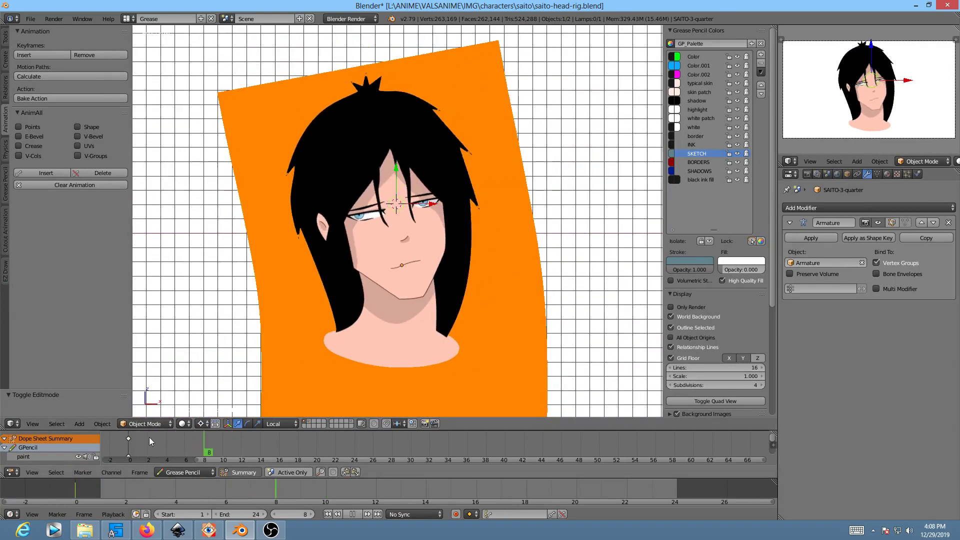
pyautogui.press('Escape')
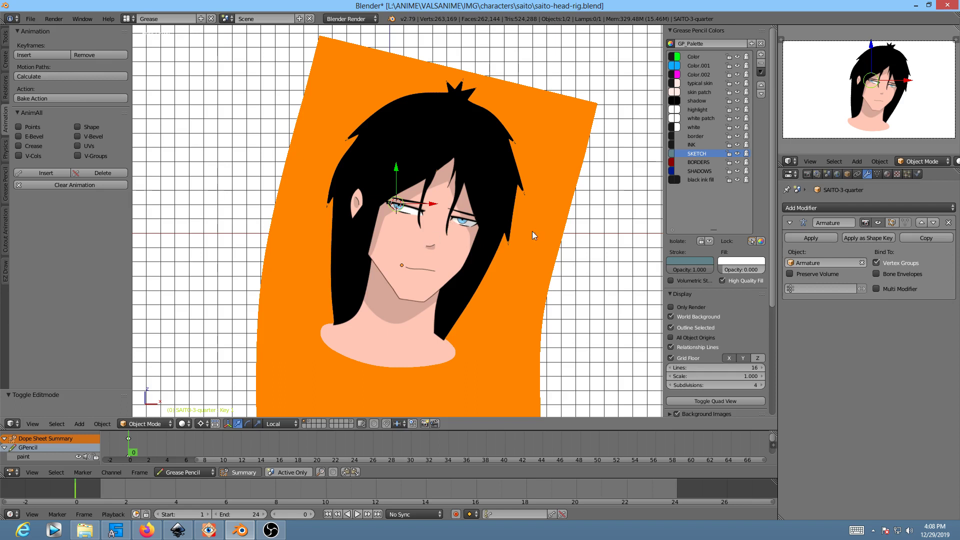
pyautogui.click(879, 175)
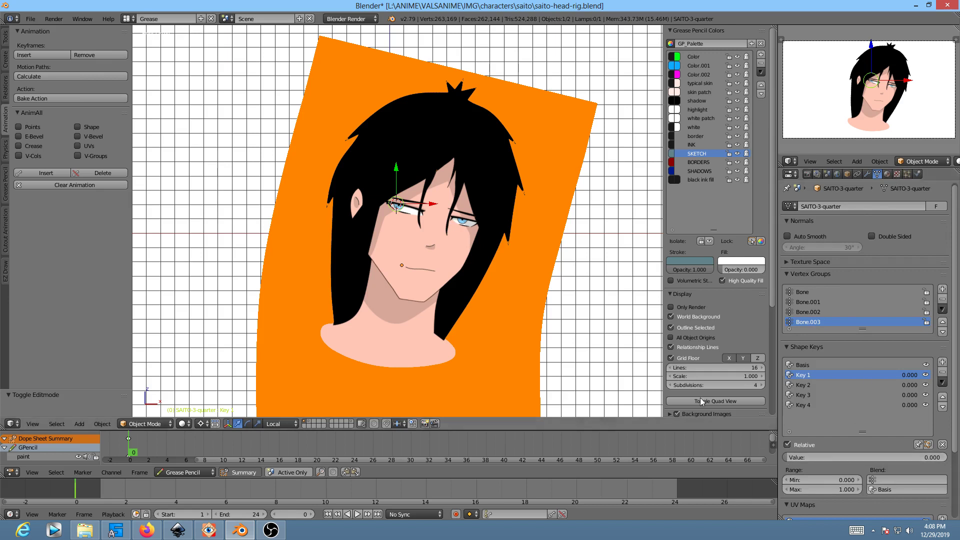
pyautogui.moveTo(786, 458); pyautogui.dragTo(947, 458)
pyautogui.scroll(5, 464, 221)
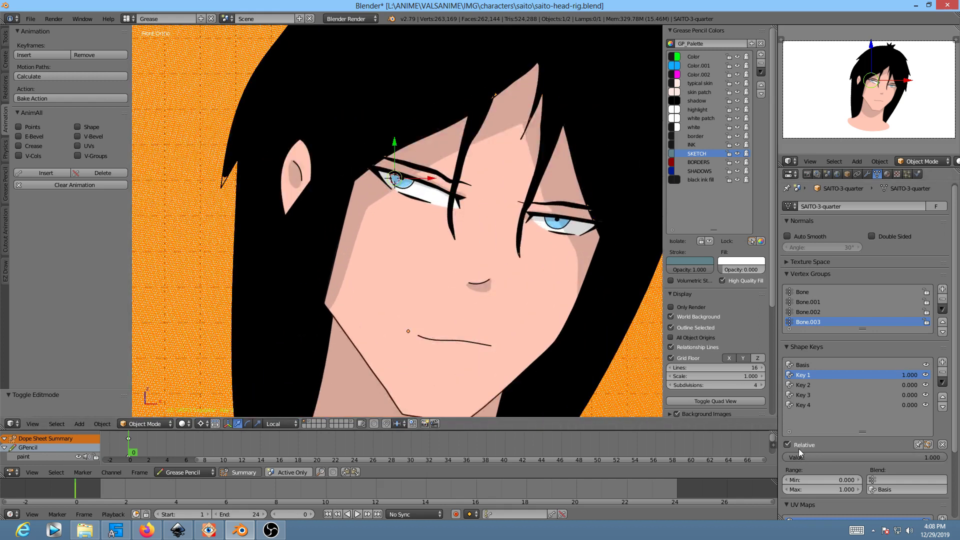
pyautogui.moveTo(926, 458); pyautogui.dragTo(784, 457)
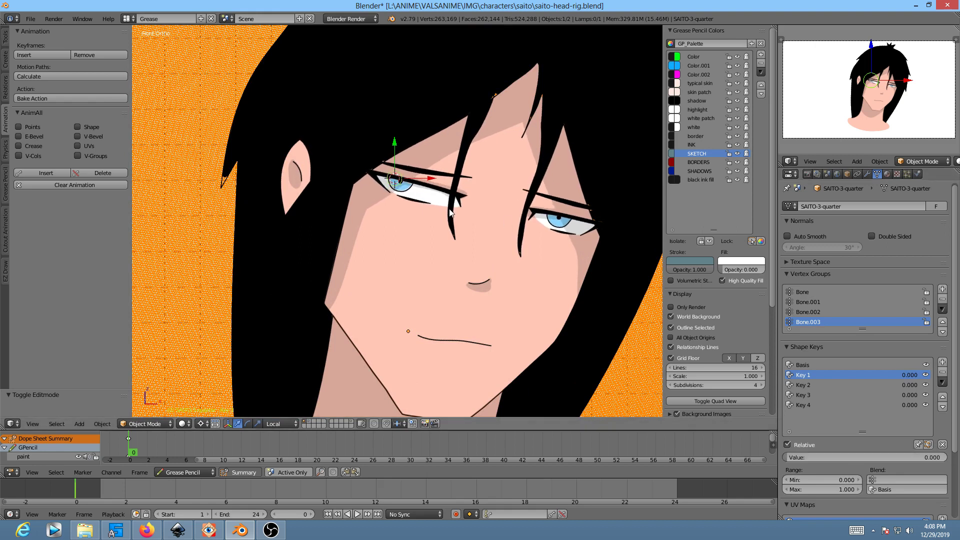
# - Undo the recent edits back to the coarse, unposed head mesh and save the file
pyautogui.hotkey('ctrl', 'z')
pyautogui.hotkey('ctrl', 'z')
pyautogui.hotkey('ctrl', 'z')
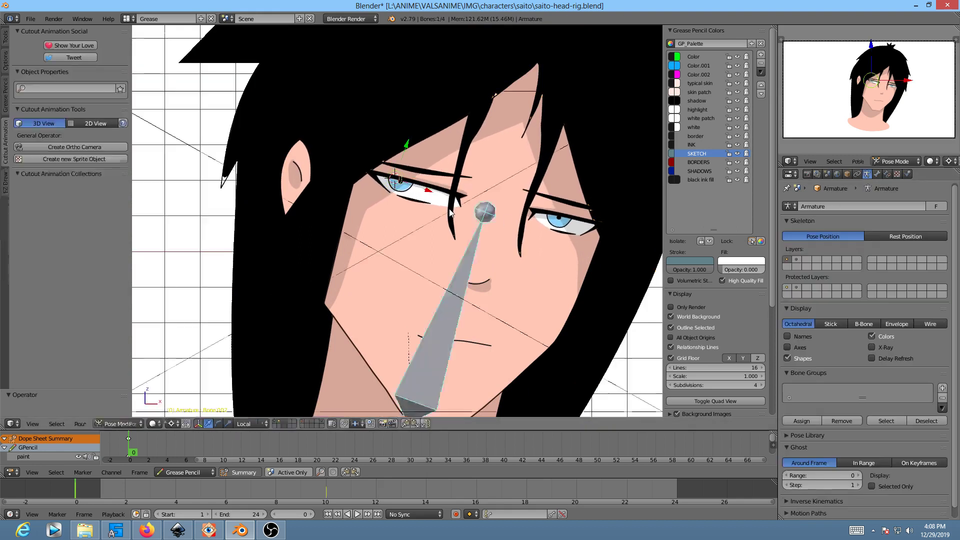
pyautogui.hotkey('ctrl', 'z')
pyautogui.hotkey('ctrl', 'shift', 'z')
pyautogui.hotkey('ctrl', 'z')
pyautogui.hotkey('ctrl', 'z')
pyautogui.hotkey('ctrl', 'shift', 'z')
pyautogui.hotkey('ctrl', 'shift', 'z')
pyautogui.hotkey('ctrl', 'shift', 'z')
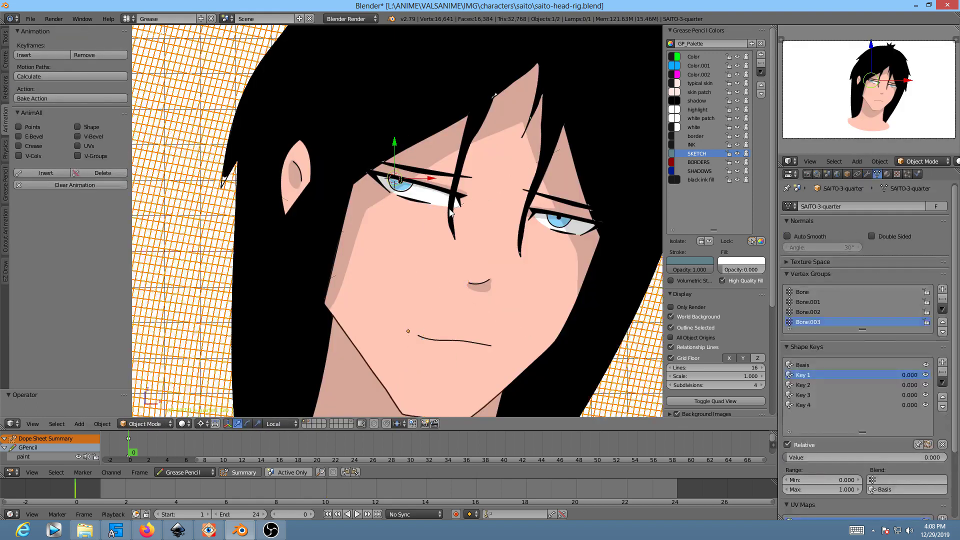
pyautogui.hotkey('ctrl', 'shift', 'z')
pyautogui.hotkey('ctrl', 'z')
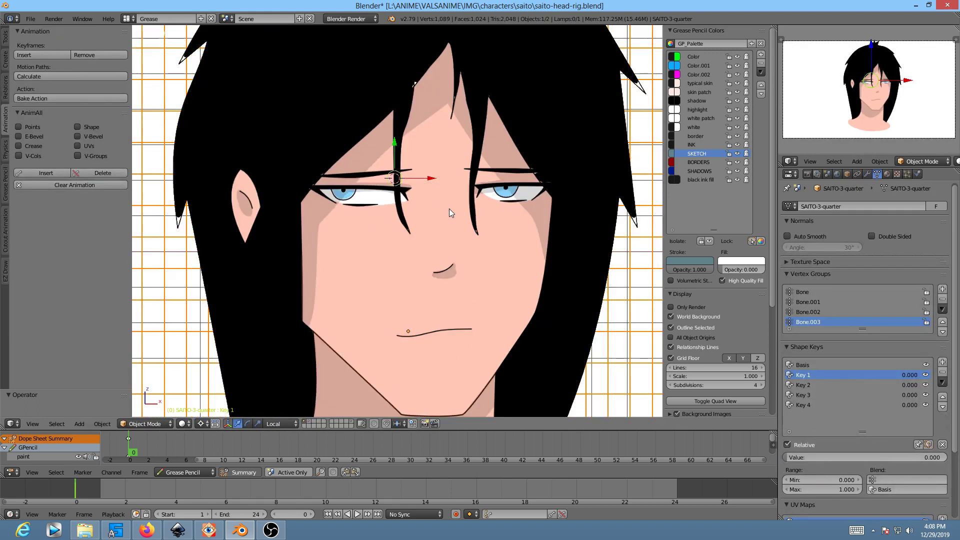
pyautogui.click(30, 19)
pyautogui.click(56, 96)
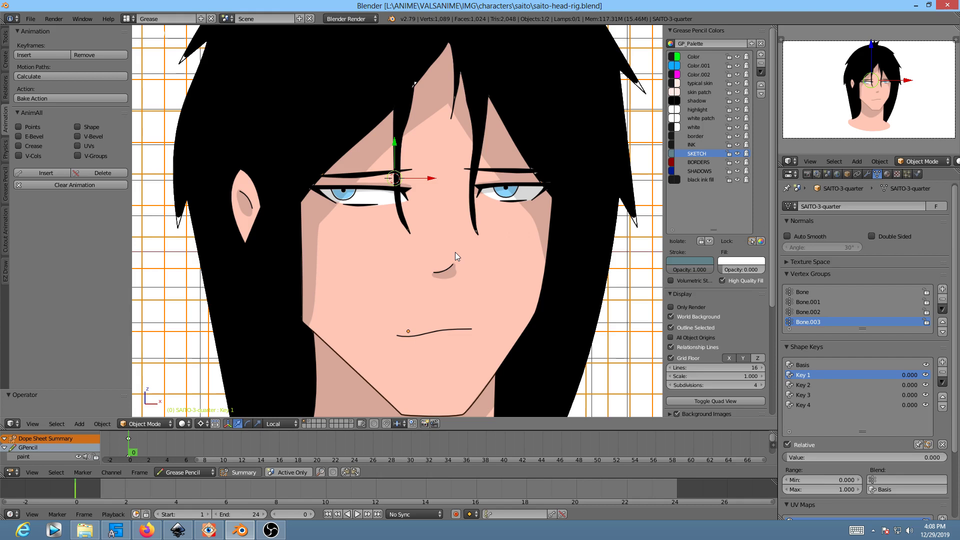
# - Scrub the timeline to frame 22 and play the animation briefly
pyautogui.moveTo(135, 456); pyautogui.dragTo(339, 460)
pyautogui.hotkey('alt', 'a')
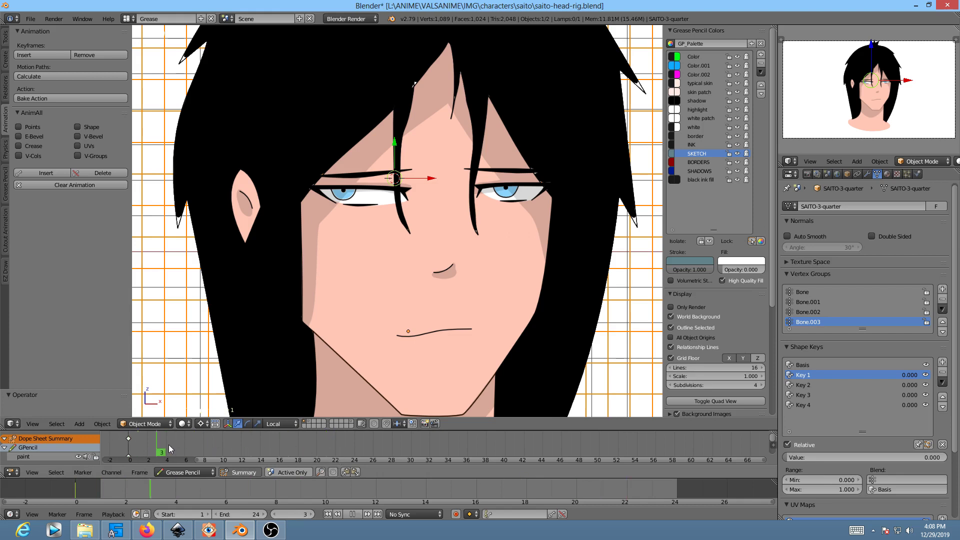
pyautogui.press('Escape')
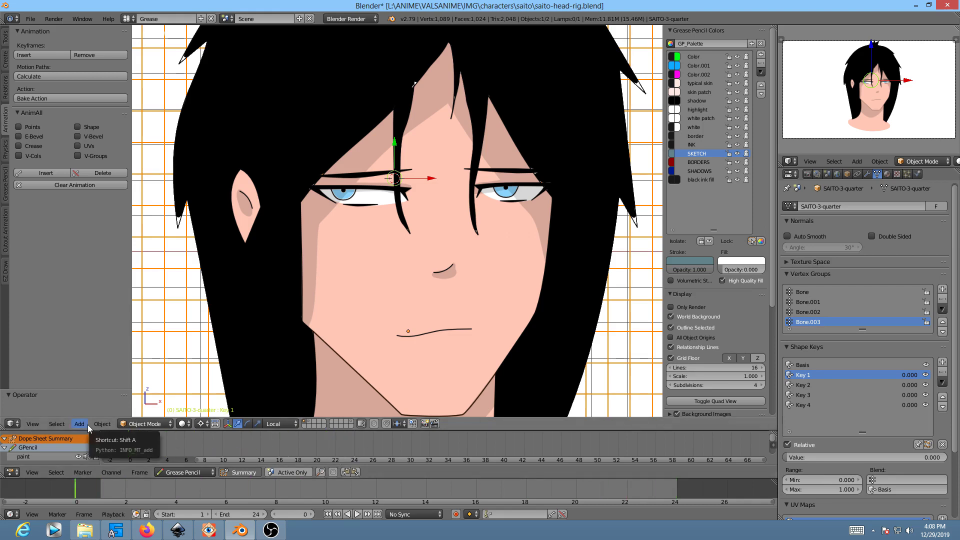
# - Scribble rough strokes in the INK grease pencil colour over both eyebrows and beside the mouth, and undo them
pyautogui.click(692, 144)
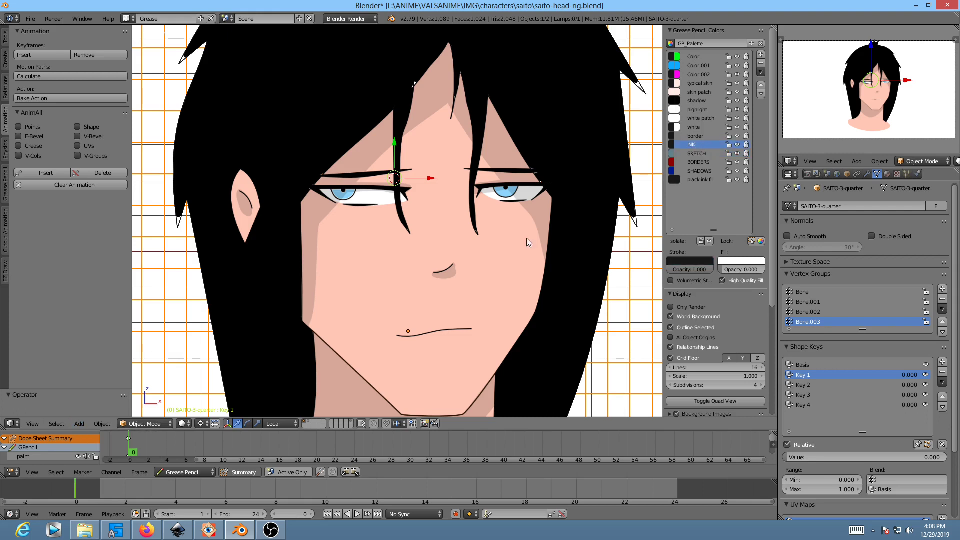
pyautogui.moveTo(479, 167)
pyautogui.mouseDown()
pyautogui.moveTo(544, 158)
pyautogui.moveTo(487, 162)
pyautogui.mouseUp()
pyautogui.moveTo(406, 167); pyautogui.dragTo(332, 171)
pyautogui.moveTo(488, 264); pyautogui.dragTo(481, 326)
pyautogui.moveTo(508, 323); pyautogui.dragTo(487, 354)
pyautogui.press('Escape')
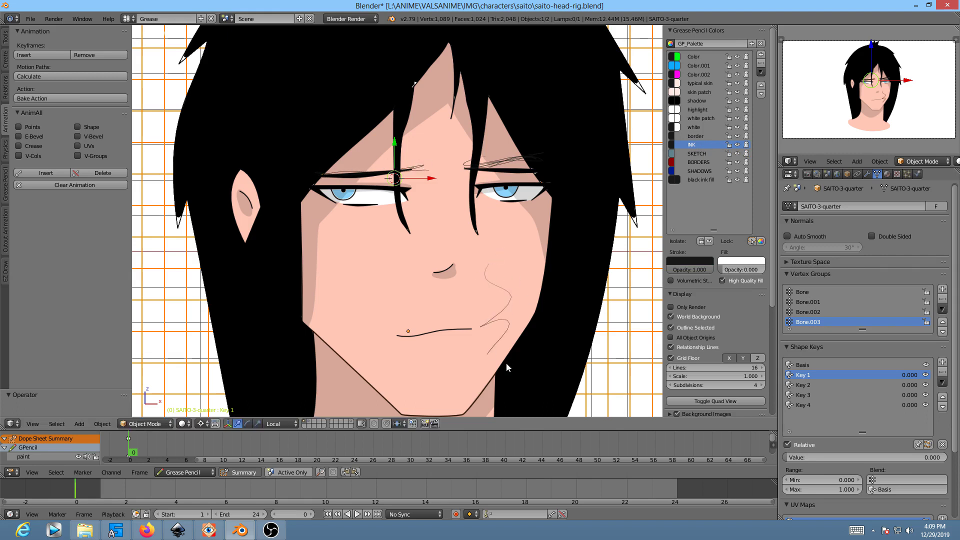
pyautogui.hotkey('ctrl', 'z')
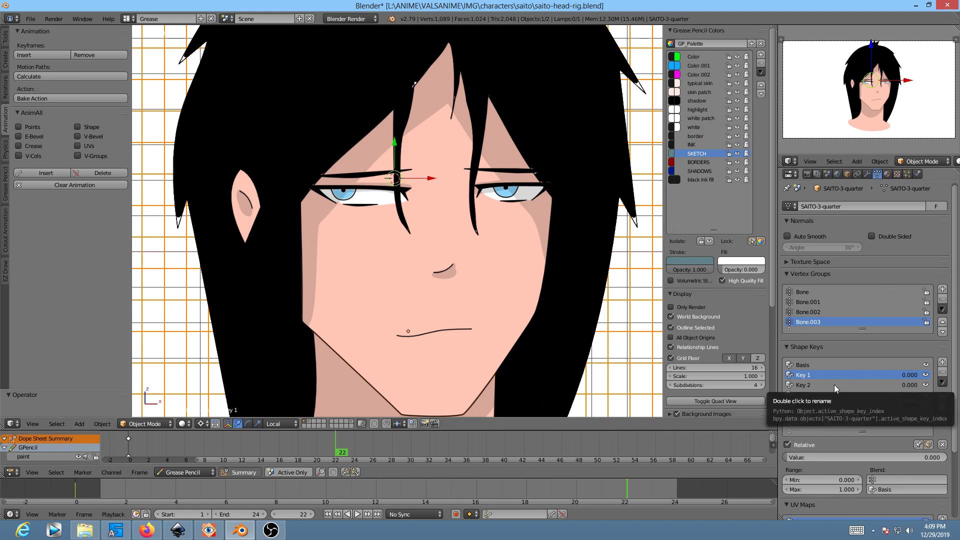
# - Check shape key Key 1 on the head mesh in Edit Mode and delete that key
pyautogui.moveTo(814, 457); pyautogui.dragTo(784, 457)
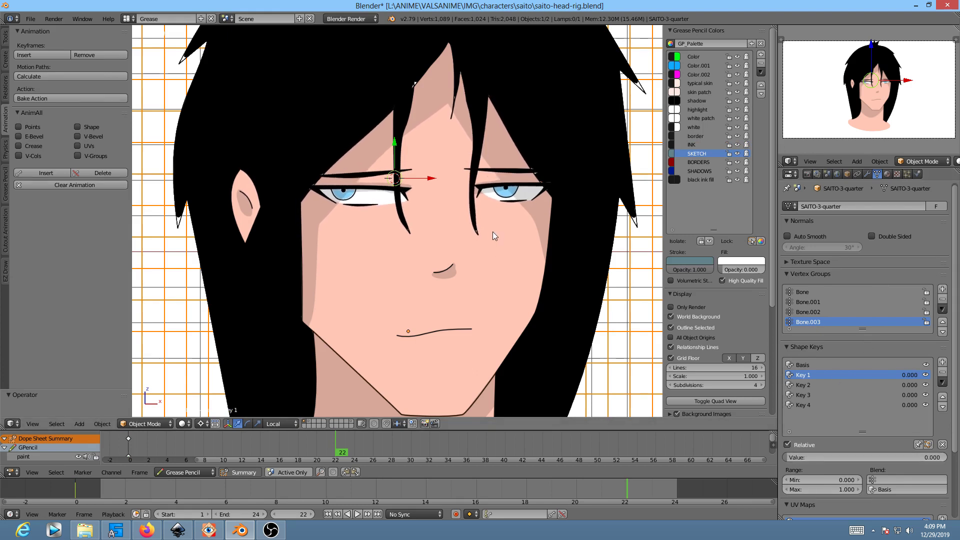
pyautogui.press('Tab')
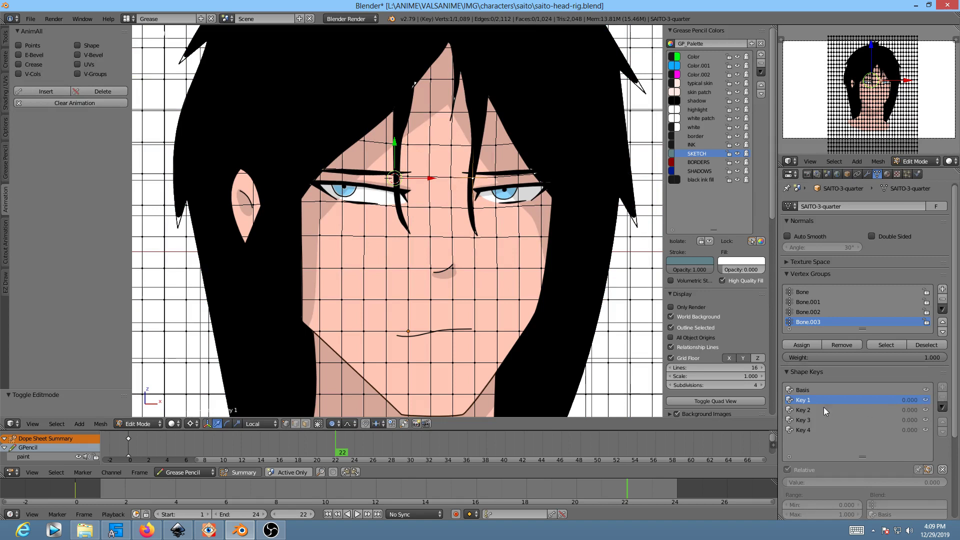
pyautogui.press('Tab')
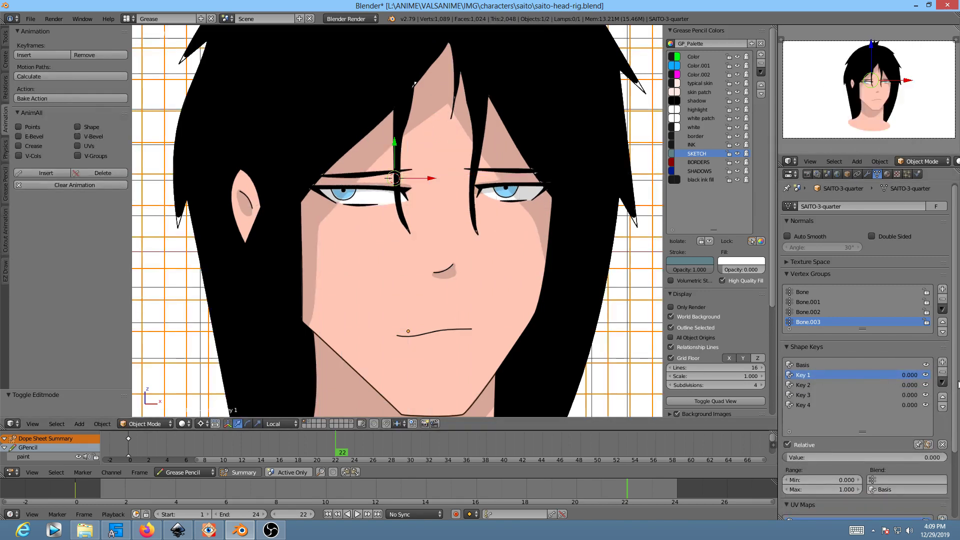
pyautogui.click(943, 372)
# - Open shape key Key 2 of the head mesh for editing and select the two vertices beside the left-hand eyebrow's inner end
pyautogui.click(803, 375)
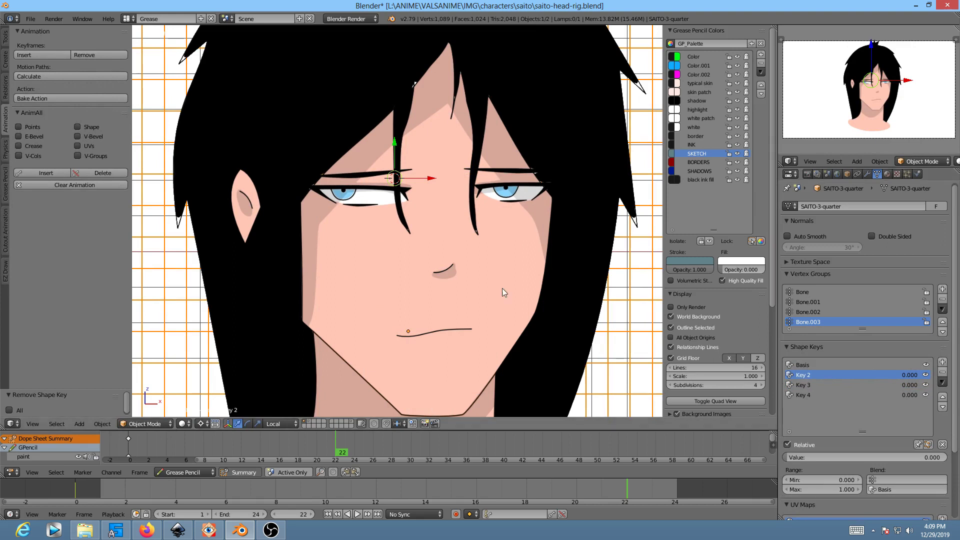
pyautogui.press('Tab')
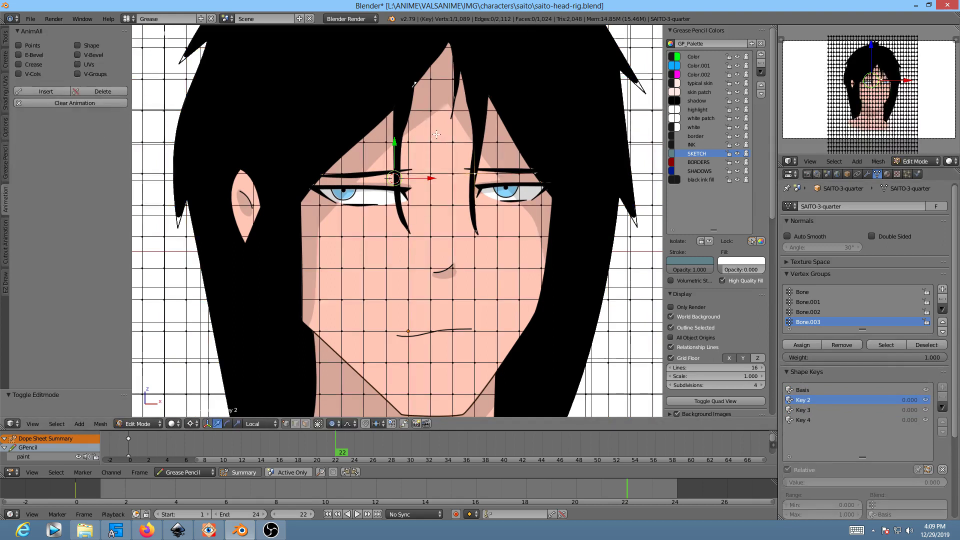
pyautogui.rightClick(411, 170)
pyautogui.scroll(6, 416, 189)
pyautogui.keyDown('shift'); pyautogui.rightClick(446, 178); pyautogui.keyUp('shift')
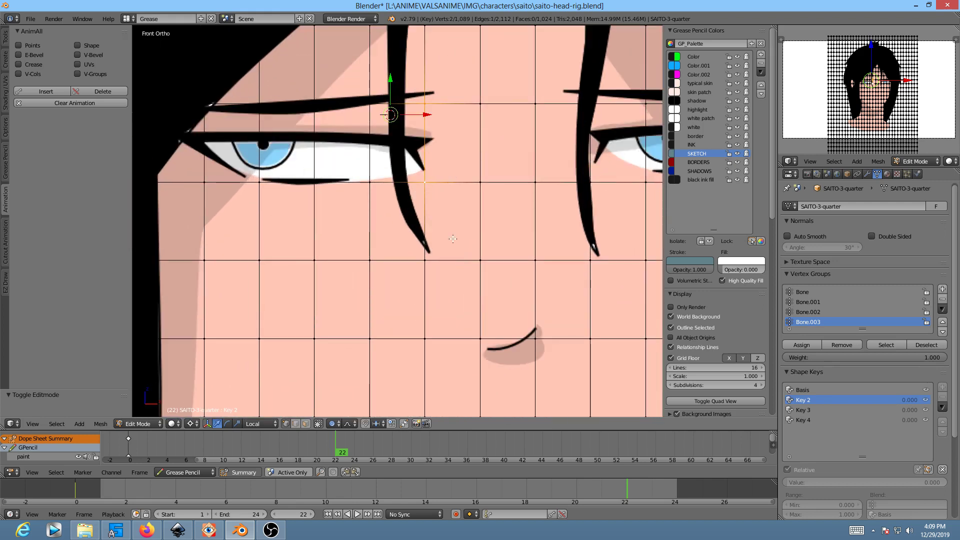
pyautogui.press('r')
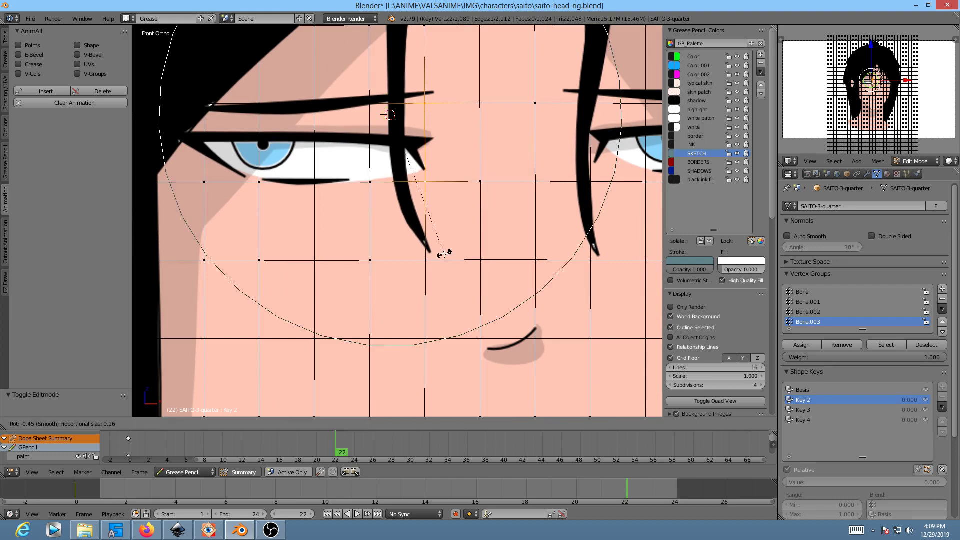
pyautogui.rightClick(442, 264)
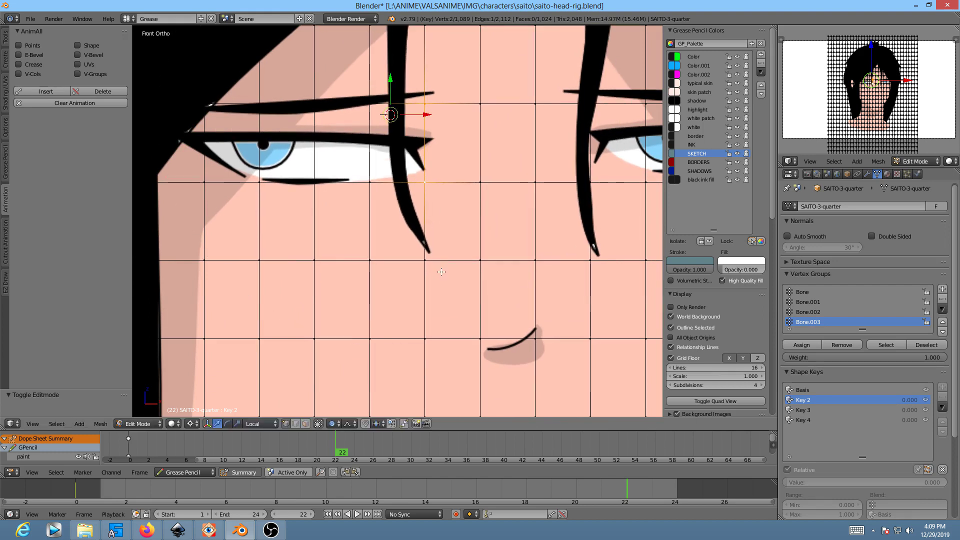
pyautogui.press('s')
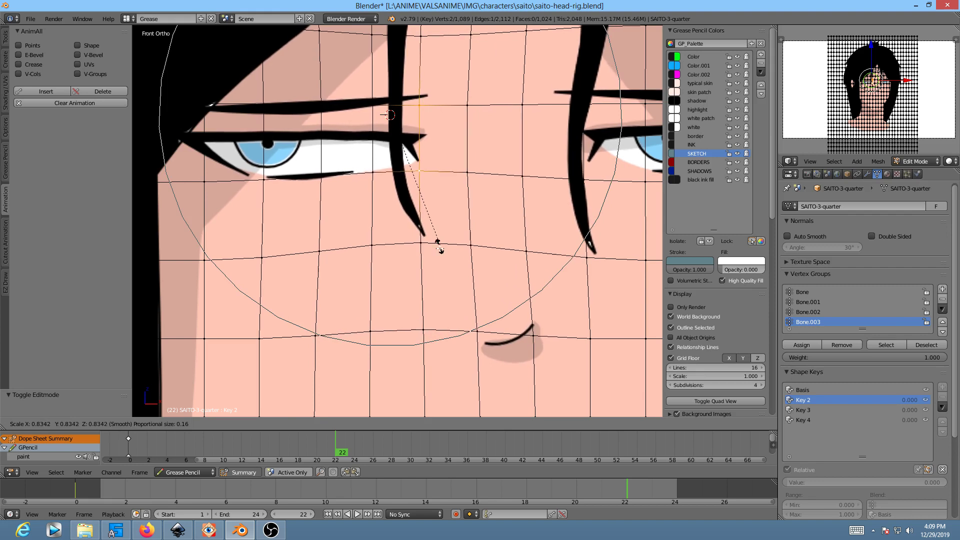
pyautogui.rightClick(440, 276)
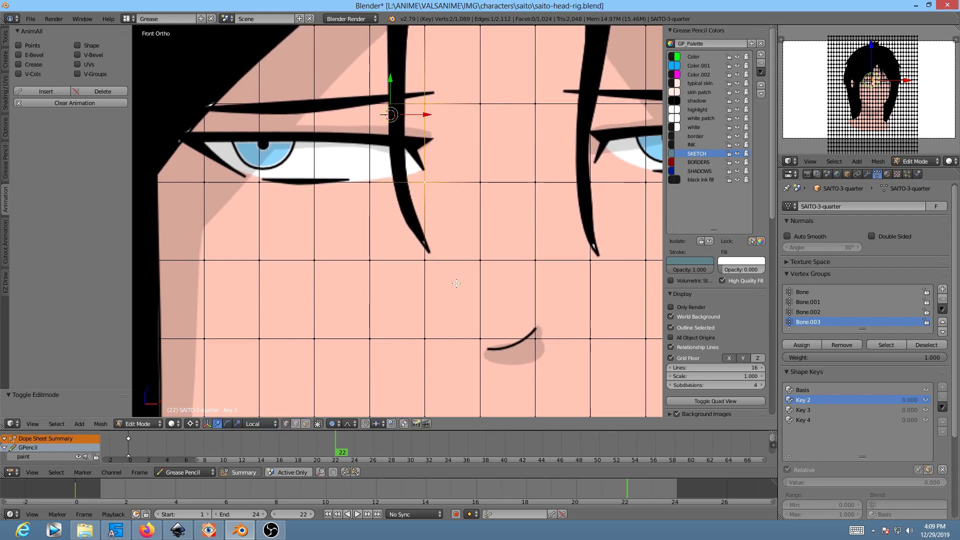
# - Squash the two selected vertices along Z with a proportional size of 0.09 and lower them along Z to pull down the inner eyebrow
pyautogui.press('s')
pyautogui.press('z')
pyautogui.scroll(12, 453, 271)
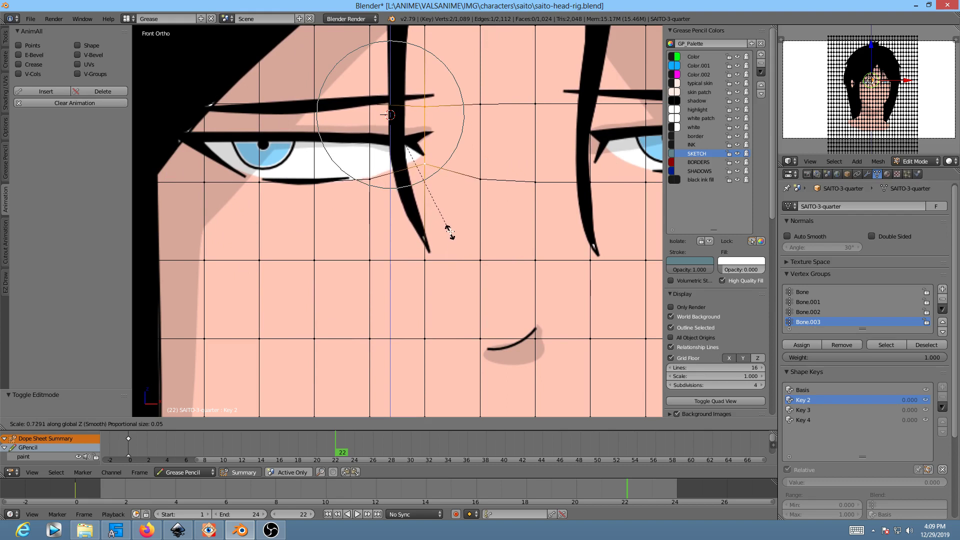
pyautogui.scroll(-6, 447, 218)
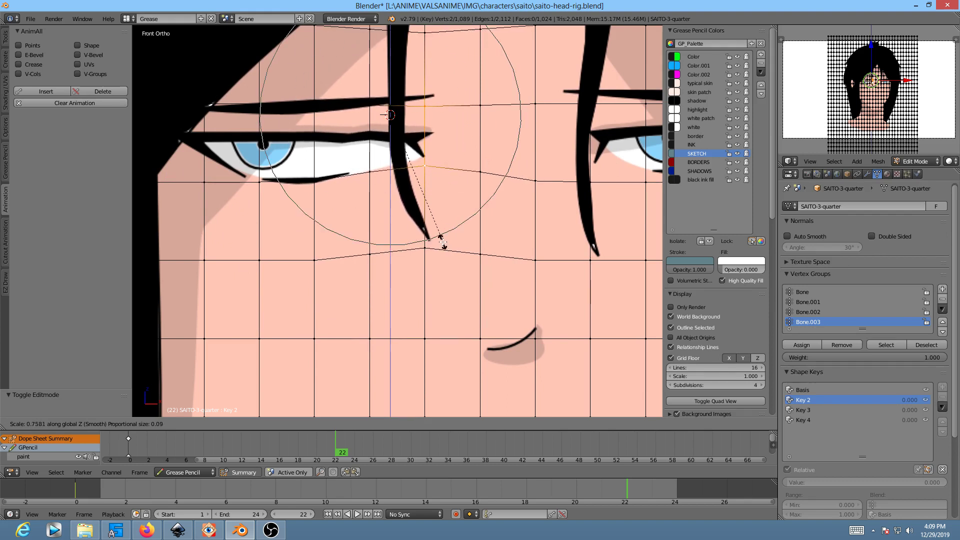
pyautogui.click(442, 211)
pyautogui.press('g')
pyautogui.press('z')
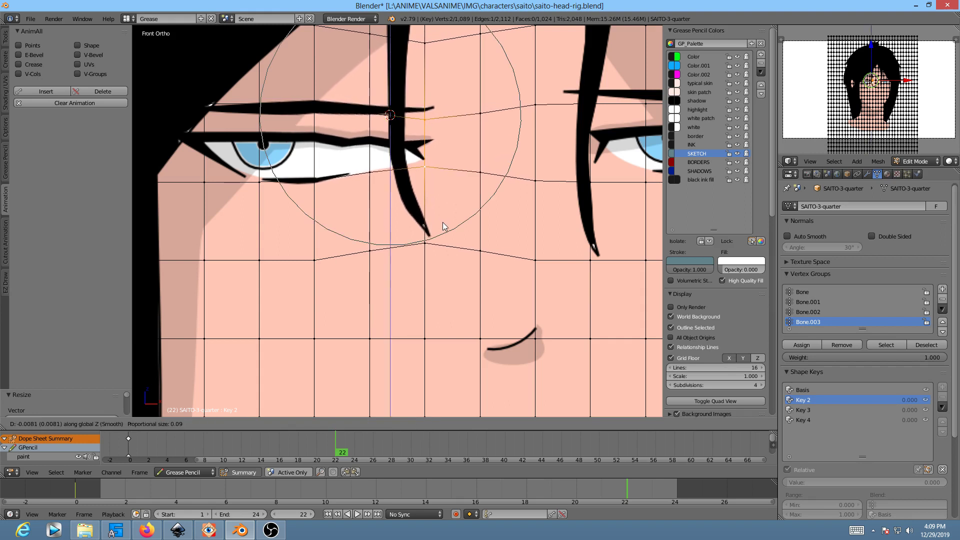
pyautogui.click(444, 229)
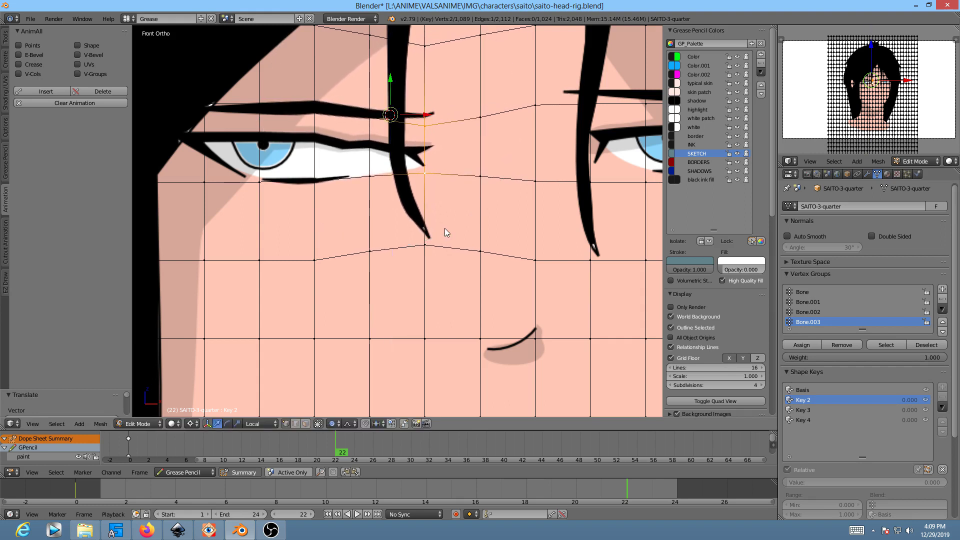
# - Examine the reshaped left-hand eyebrow and eye up close and against the whole face
pyautogui.scroll(-4, 445, 228)
pyautogui.scroll(3, 446, 231)
pyautogui.scroll(1, 458, 229)
pyautogui.scroll(-2, 367, 203)
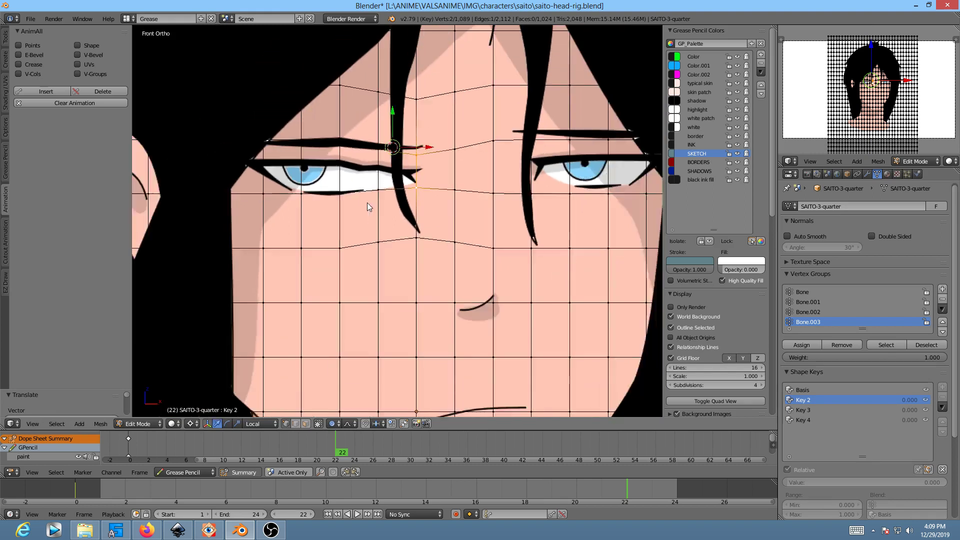
pyautogui.scroll(-2, 383, 206)
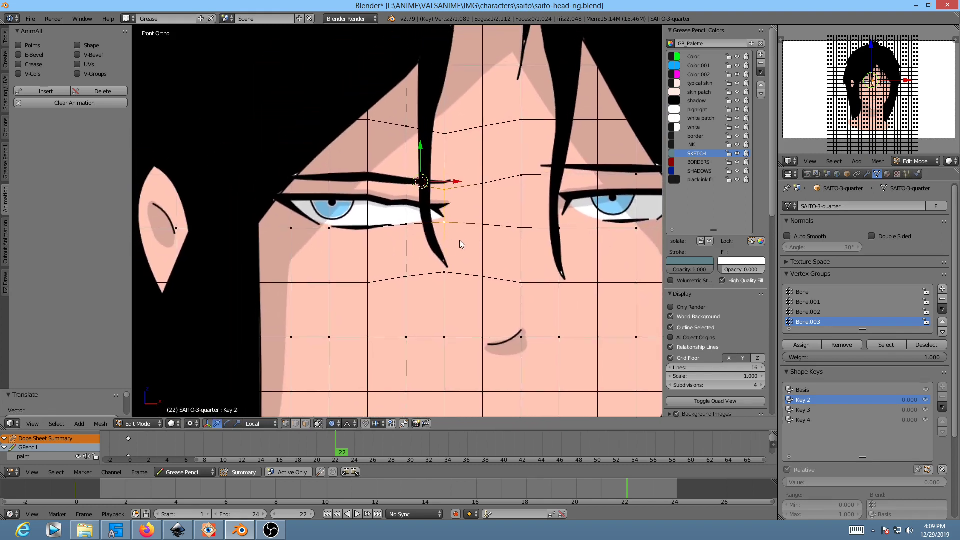
pyautogui.keyDown('shift'); pyautogui.moveTo(461, 240); pyautogui.dragTo(383, 206, button='middle'); pyautogui.keyUp('shift')
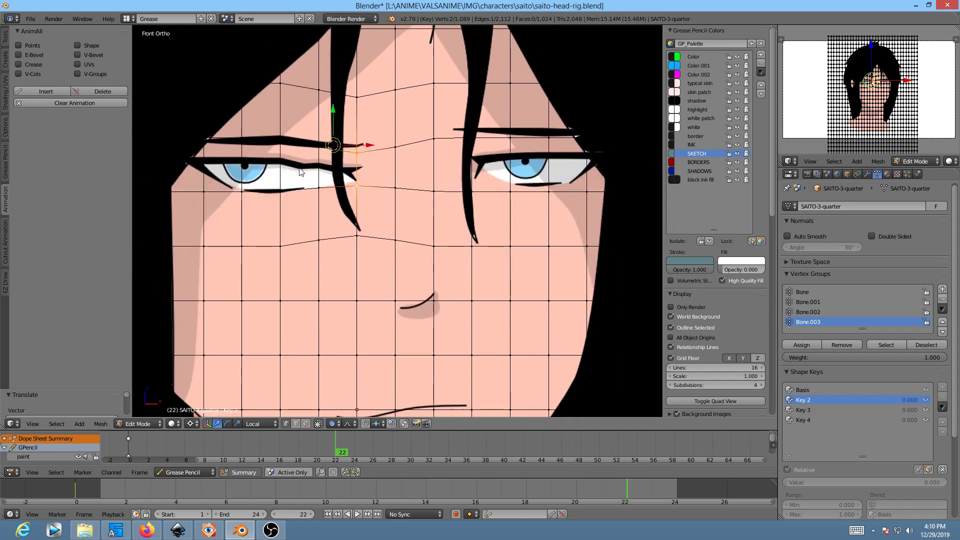
pyautogui.scroll(3, 299, 167)
pyautogui.scroll(2, 422, 223)
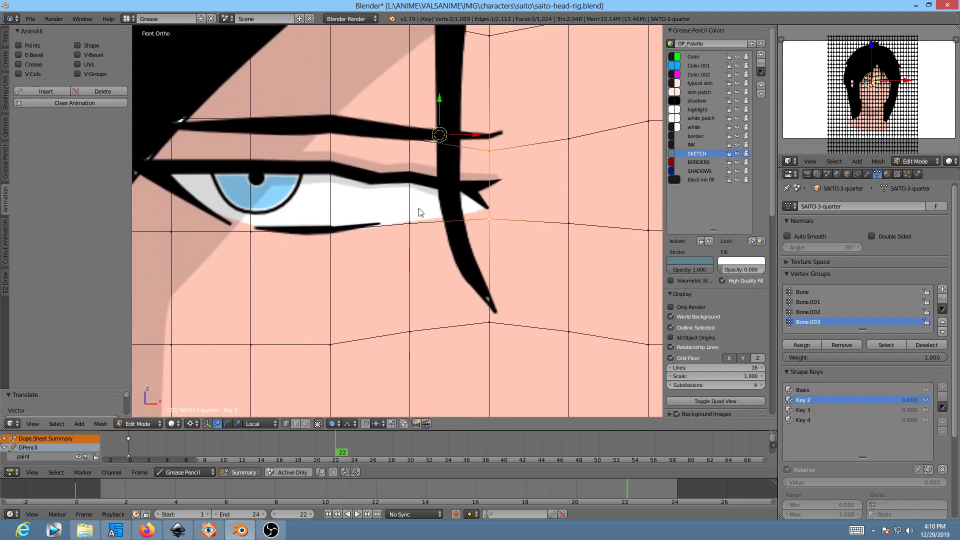
pyautogui.scroll(2, 421, 212)
pyautogui.scroll(-7, 407, 210)
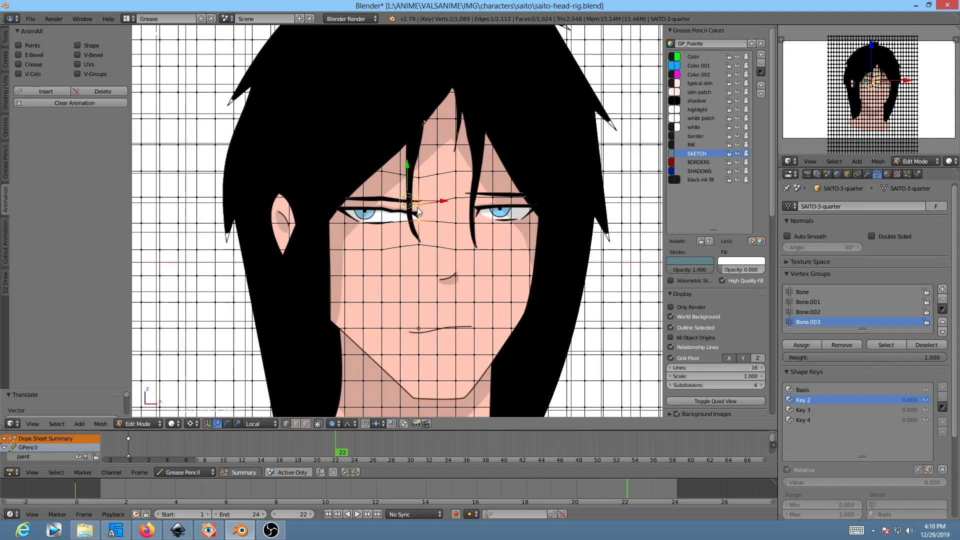
pyautogui.scroll(3, 398, 212)
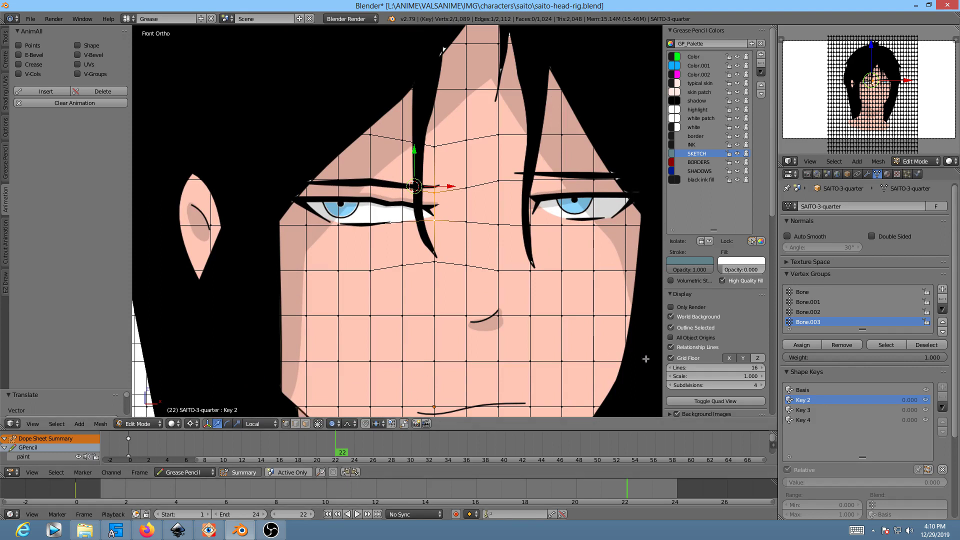
# - Return to Object Mode, play the animation briefly and preview the influence of shape key Key 2
pyautogui.press('Tab')
pyautogui.hotkey('alt', 'a')
pyautogui.hotkey('alt', 'a')
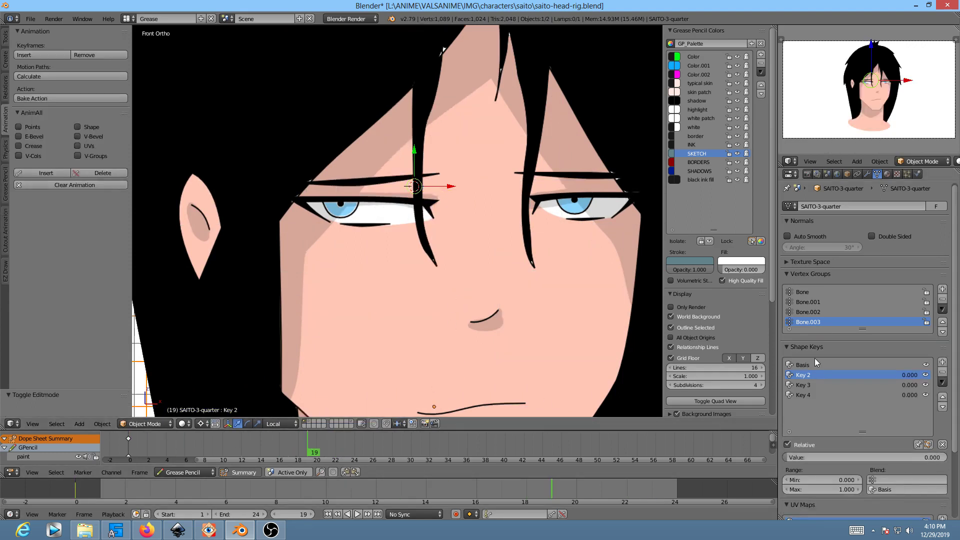
pyautogui.moveTo(799, 457)
pyautogui.mouseDown()
pyautogui.moveTo(936, 458)
pyautogui.moveTo(788, 457)
pyautogui.moveTo(947, 458)
pyautogui.moveTo(788, 458)
pyautogui.mouseUp()
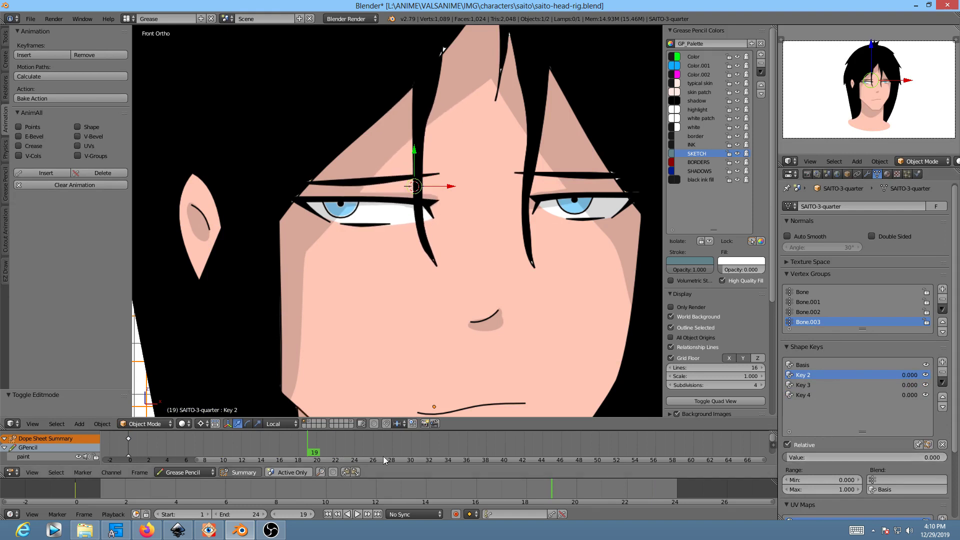
# - In Key 2, squash the two vertices at the right-hand eyebrow's inner end along Z and lower them with proportional size 0.09
pyautogui.press('Tab')
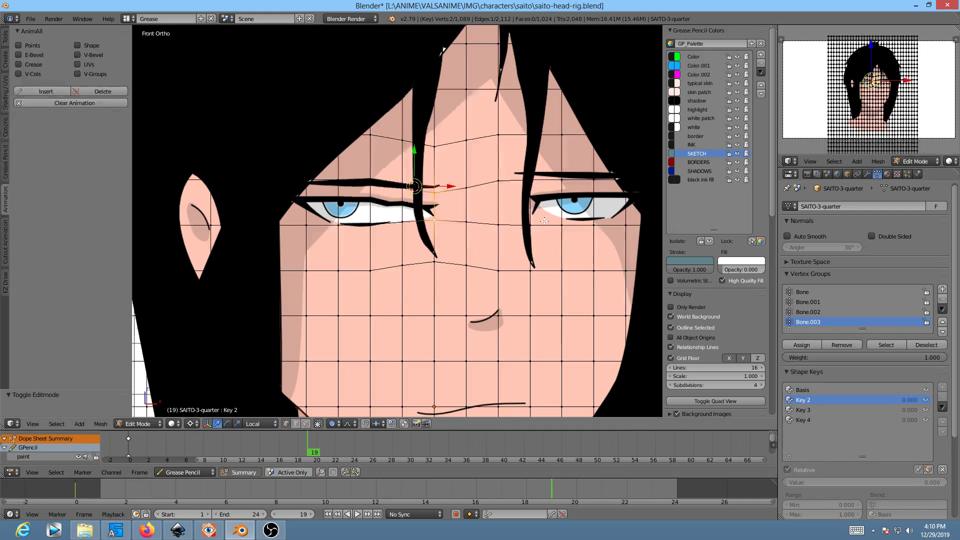
pyautogui.rightClick(529, 224)
pyautogui.keyDown('shift'); pyautogui.rightClick(529, 179); pyautogui.keyUp('shift')
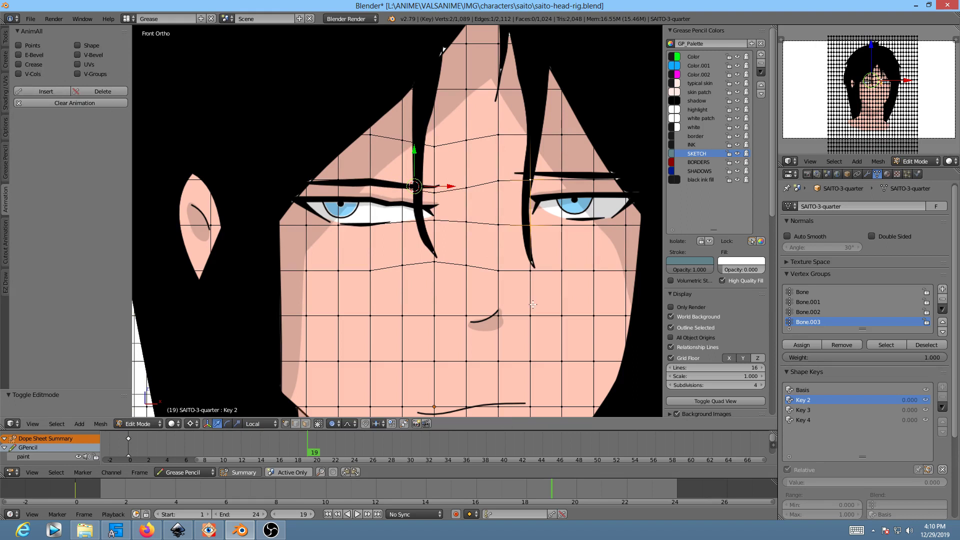
pyautogui.press('s')
pyautogui.press('z')
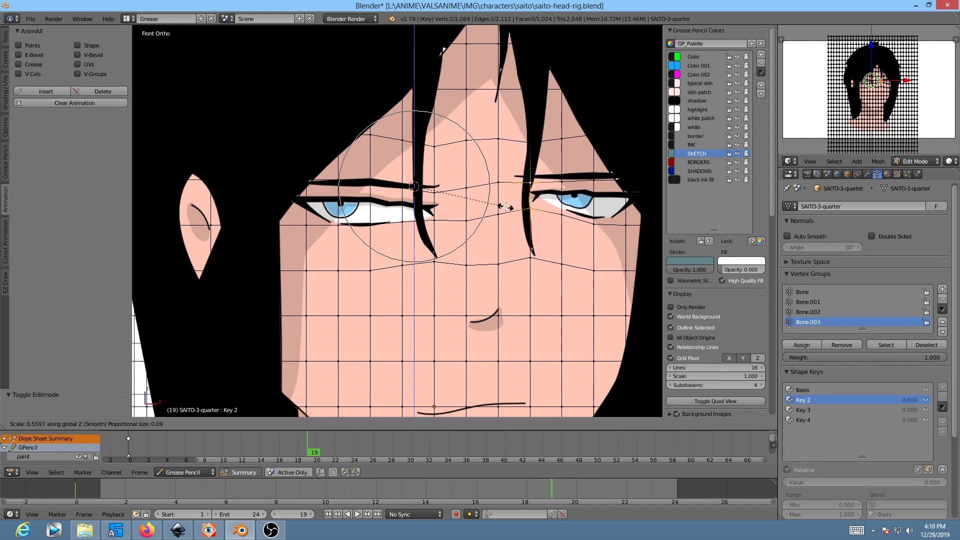
pyautogui.click(506, 208)
pyautogui.press('s')
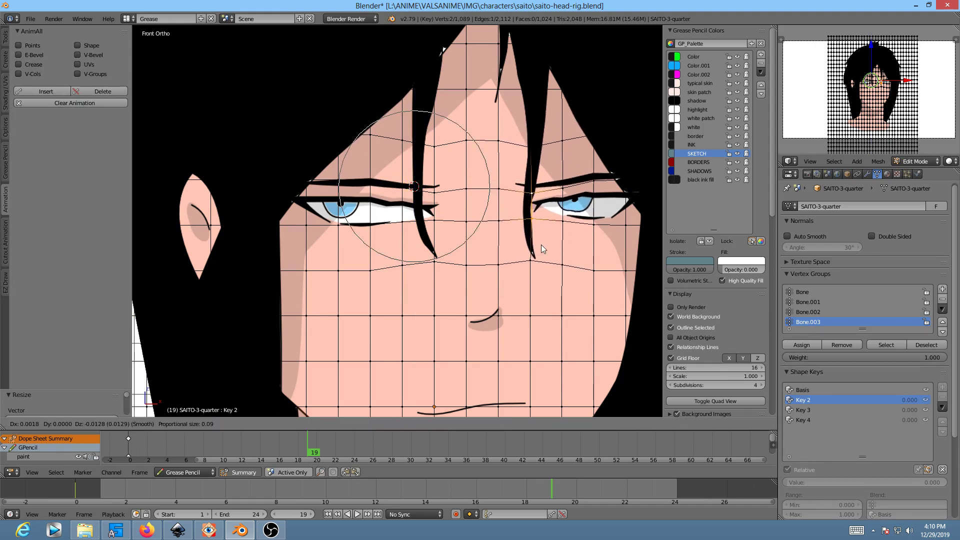
pyautogui.rightClick(539, 236)
pyautogui.press('g')
pyautogui.press('z')
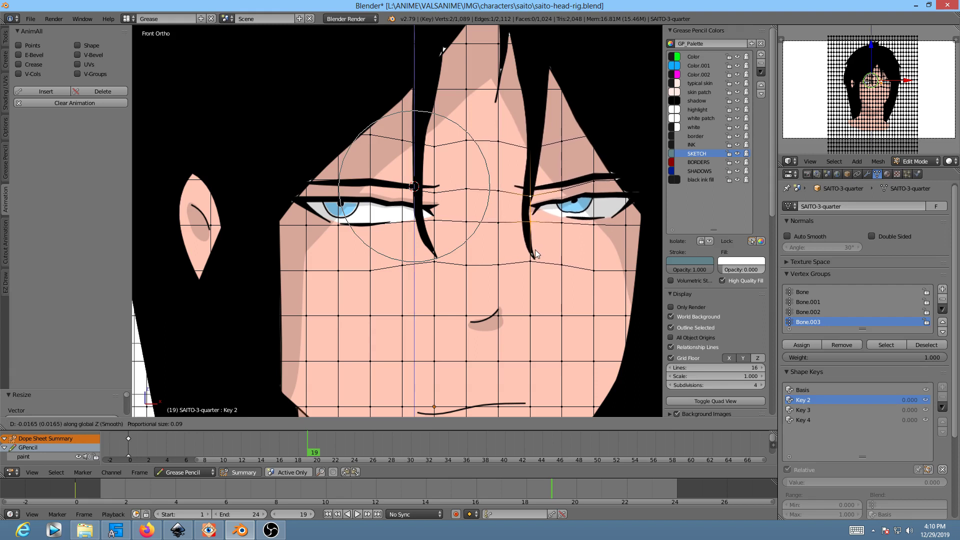
pyautogui.click(535, 250)
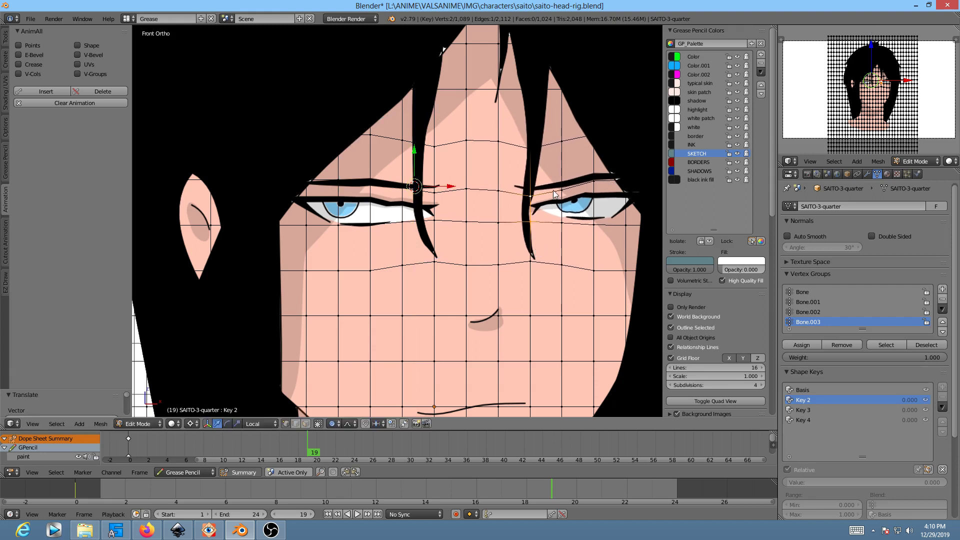
# - Nudge the single vertex at the left-hand eyebrow's inner end slightly down and outward over the nose bridge
pyautogui.rightClick(436, 195)
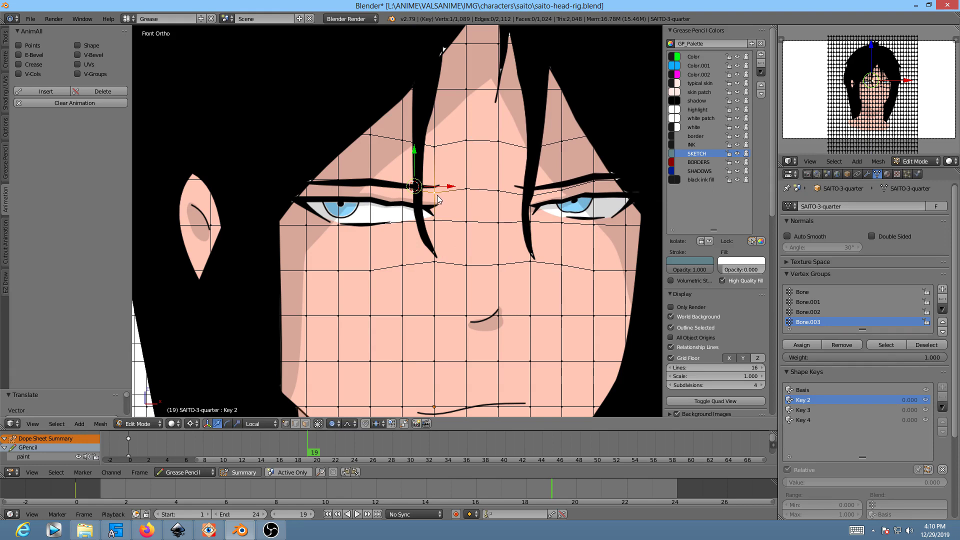
pyautogui.press('g')
pyautogui.click(442, 204)
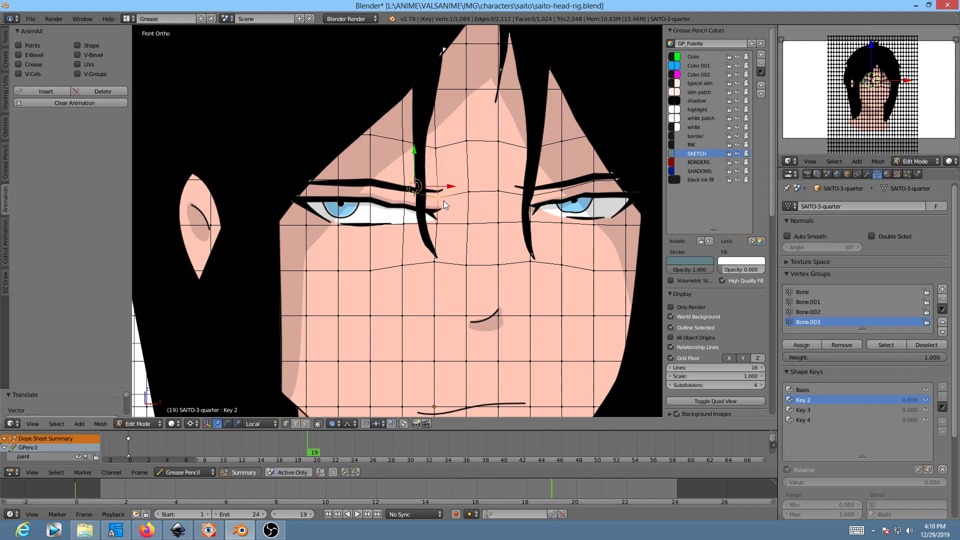
# - Return to Object Mode and preview the frown by varying Key 2's value, leaving it at 0.000
pyautogui.press('Tab')
pyautogui.moveTo(799, 461)
pyautogui.mouseDown()
pyautogui.moveTo(940, 457)
pyautogui.moveTo(789, 458)
pyautogui.moveTo(944, 457)
pyautogui.moveTo(787, 458)
pyautogui.moveTo(945, 458)
pyautogui.moveTo(785, 458)
pyautogui.mouseUp()
pyautogui.scroll(-4, 546, 310)
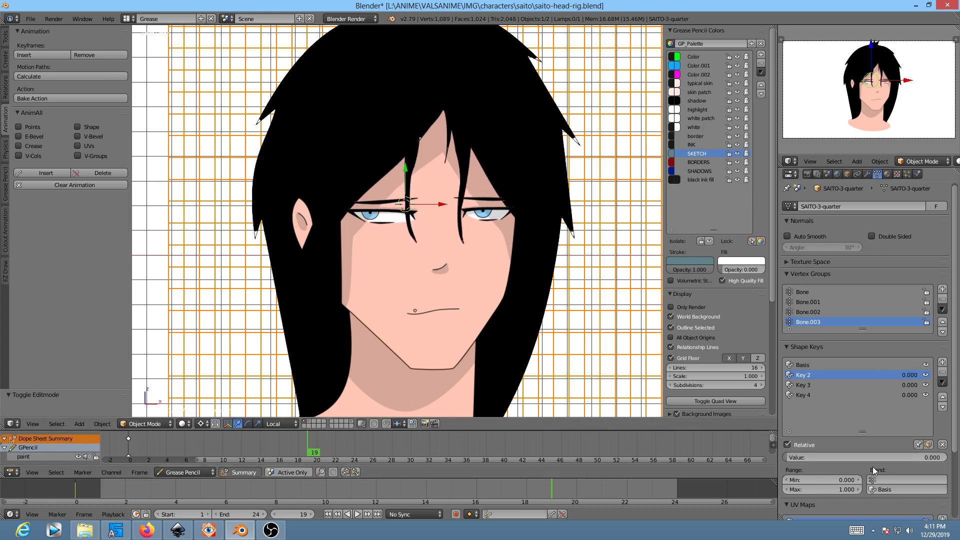
# - Keyframe Key 2's value at 0.788 on frame 25, scrub back and play the animation briefly
pyautogui.moveTo(316, 462); pyautogui.dragTo(363, 436)
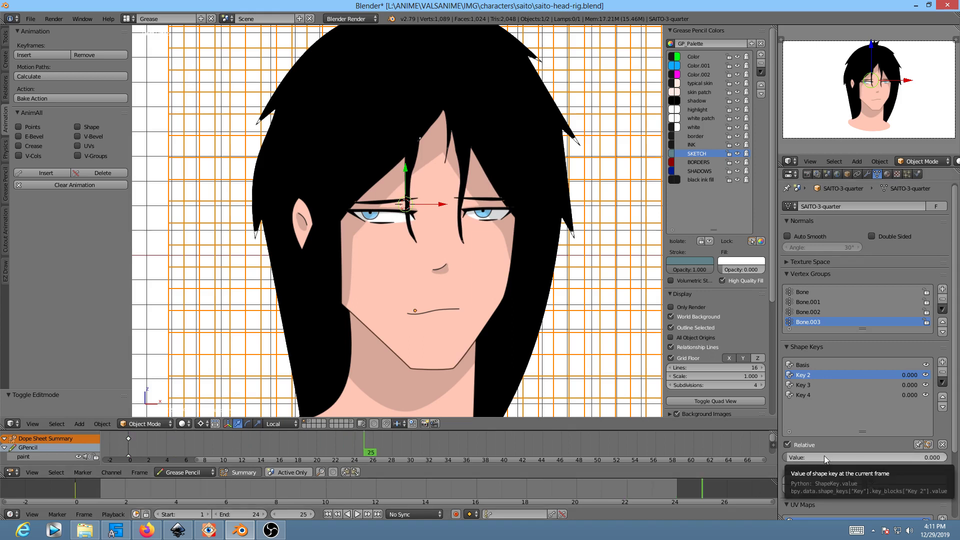
pyautogui.moveTo(824, 455); pyautogui.dragTo(914, 455)
pyautogui.moveTo(371, 467); pyautogui.dragTo(279, 466)
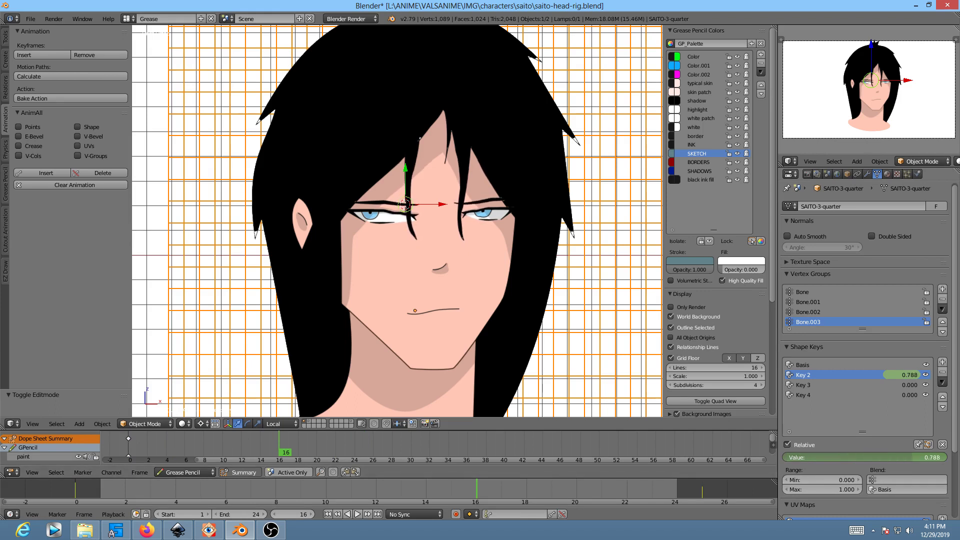
pyautogui.hotkey('alt', 'a')
pyautogui.hotkey('alt', 'a')
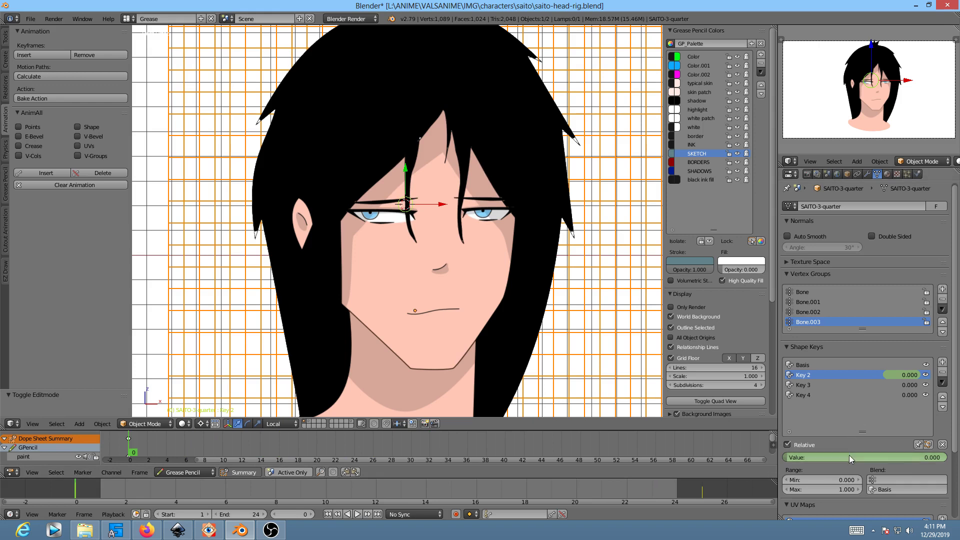
# - Keyframe Key 2's value at 0.000 on frame 0 and at 1.000 on frame 25
pyautogui.press('i')
pyautogui.moveTo(140, 453); pyautogui.dragTo(364, 441)
pyautogui.moveTo(818, 458); pyautogui.dragTo(924, 456)
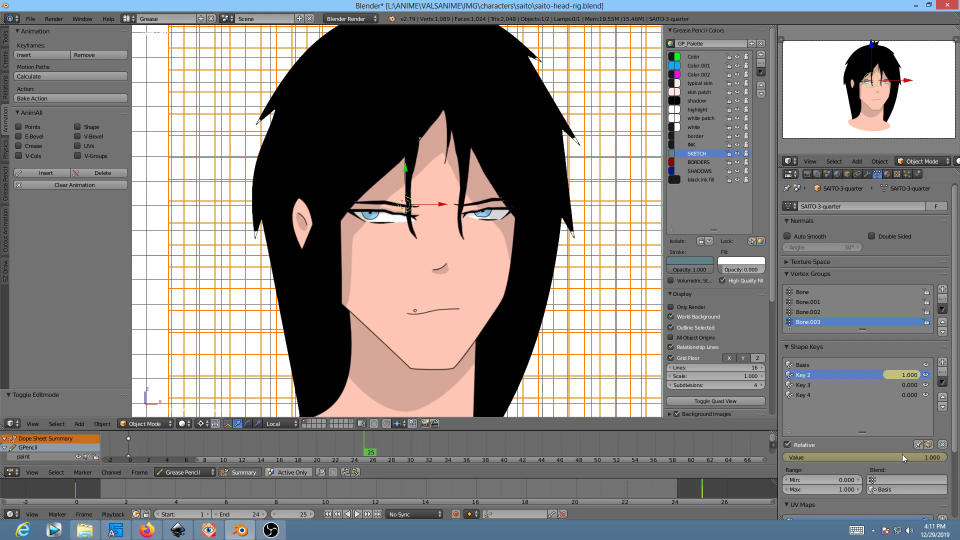
# - Switch the animation editor from Grease Pencil to Dope Sheet mode and play the frown animation briefly
pyautogui.click(183, 472)
pyautogui.click(181, 464)
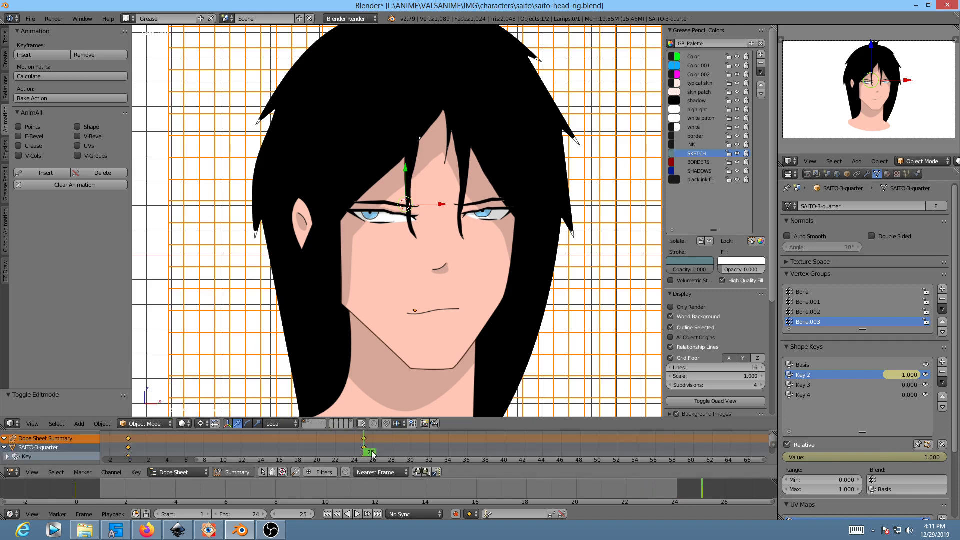
pyautogui.hotkey('alt', 'a')
pyautogui.hotkey('alt', 'a')
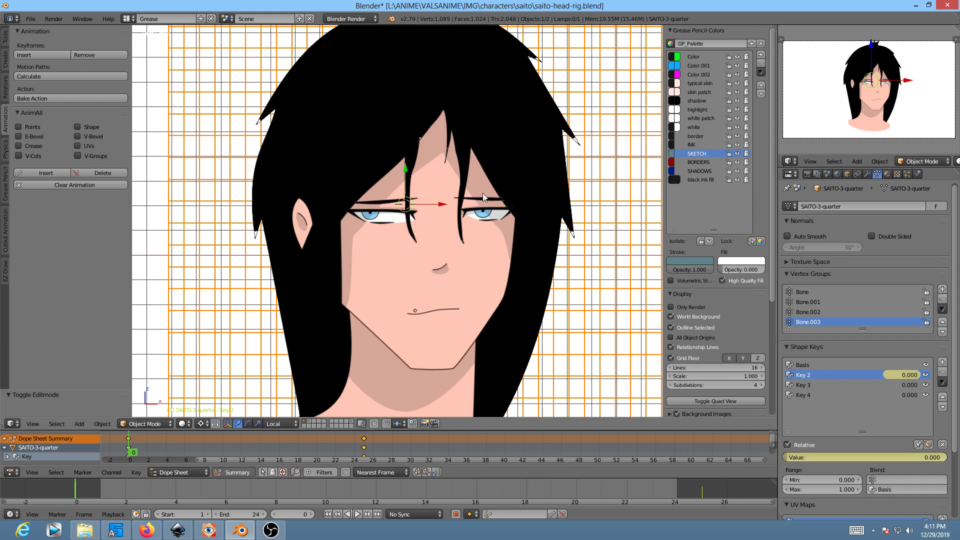
# - Show the Armature modifier in the viewport, play and scrub the combined animation to frame 25, and hide the modifier again
pyautogui.click(867, 174)
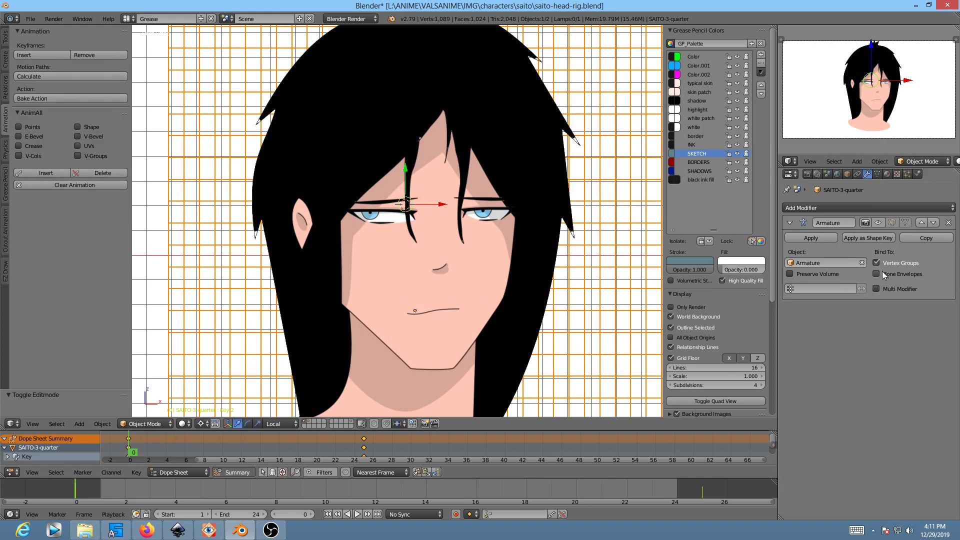
pyautogui.click(892, 223)
pyautogui.scroll(-4, 476, 187)
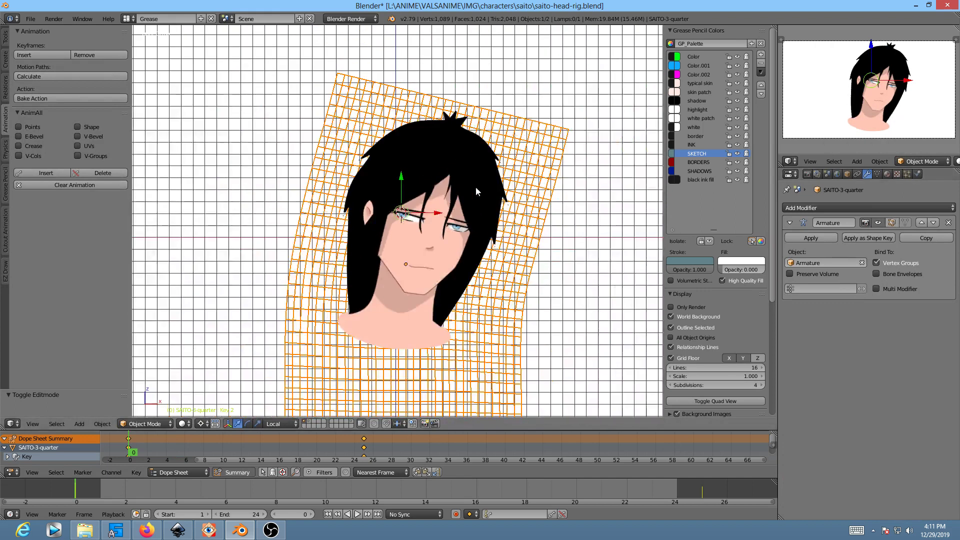
pyautogui.scroll(4, 388, 320)
pyautogui.moveTo(133, 454); pyautogui.dragTo(383, 455)
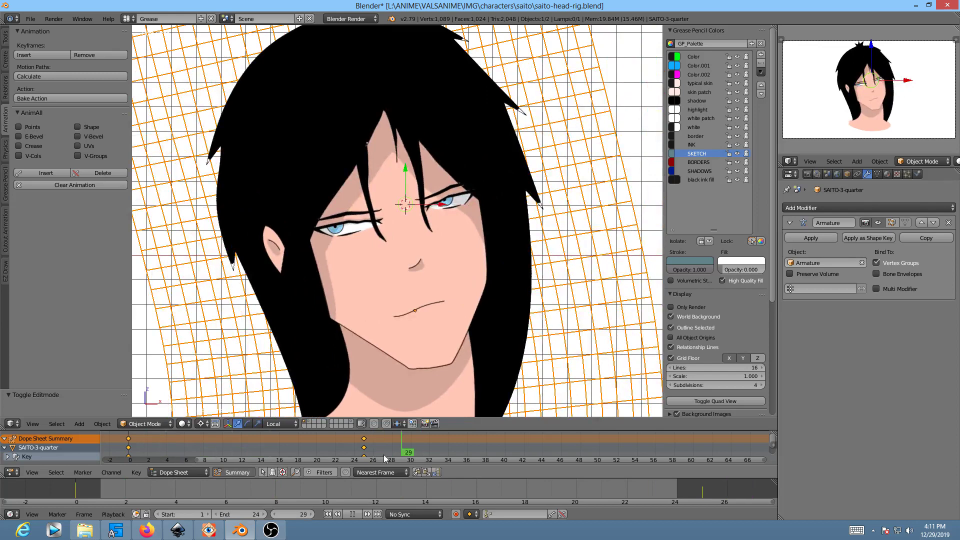
pyautogui.moveTo(433, 452); pyautogui.dragTo(364, 459)
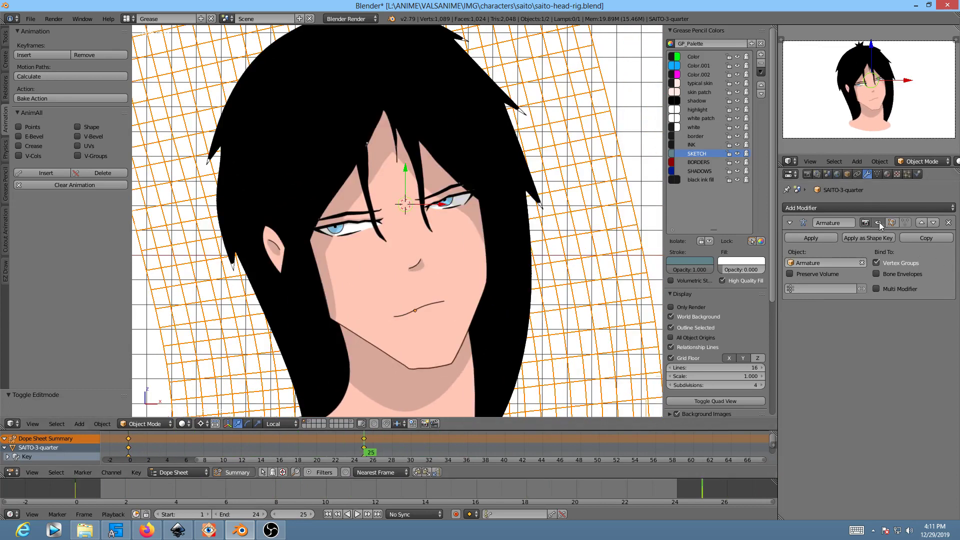
pyautogui.click(879, 222)
# - Examine the frown deformation around the eyes up close, with the mesh grid shown in Edit Mode and hidden in Object Mode
pyautogui.scroll(5, 493, 170)
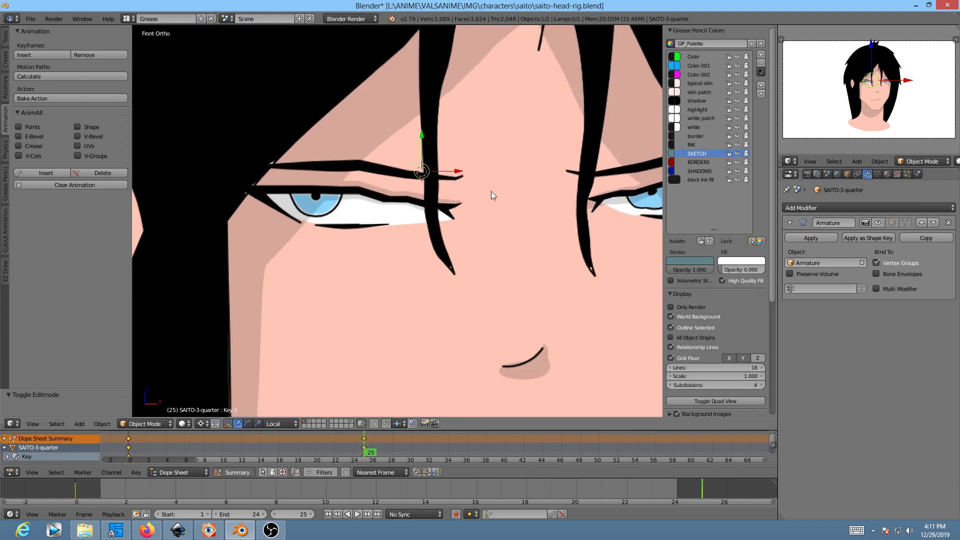
pyautogui.keyDown('shift'); pyautogui.moveTo(492, 195); pyautogui.dragTo(397, 204, button='middle'); pyautogui.keyUp('shift')
pyautogui.press('Tab')
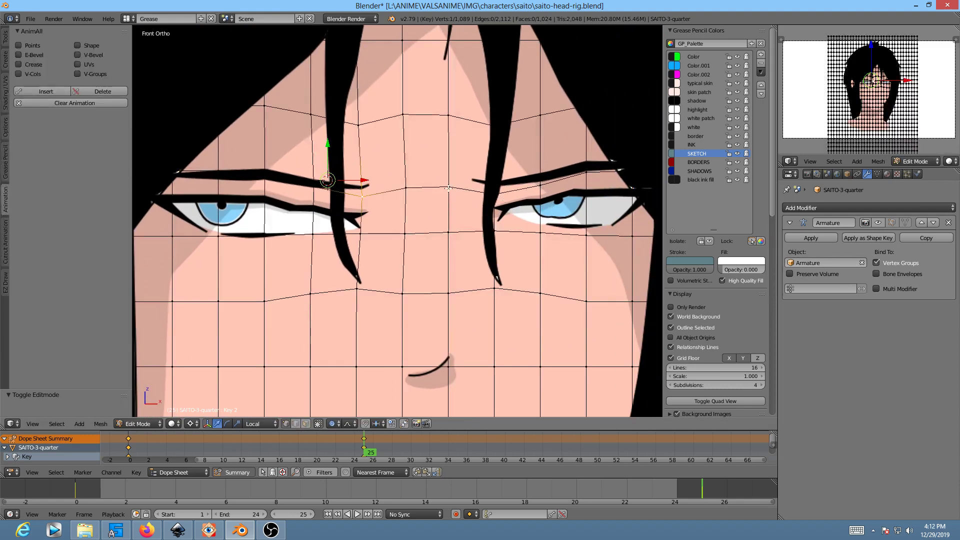
pyautogui.keyDown('shift'); pyautogui.moveTo(367, 223); pyautogui.dragTo(473, 197, button='middle'); pyautogui.keyUp('shift')
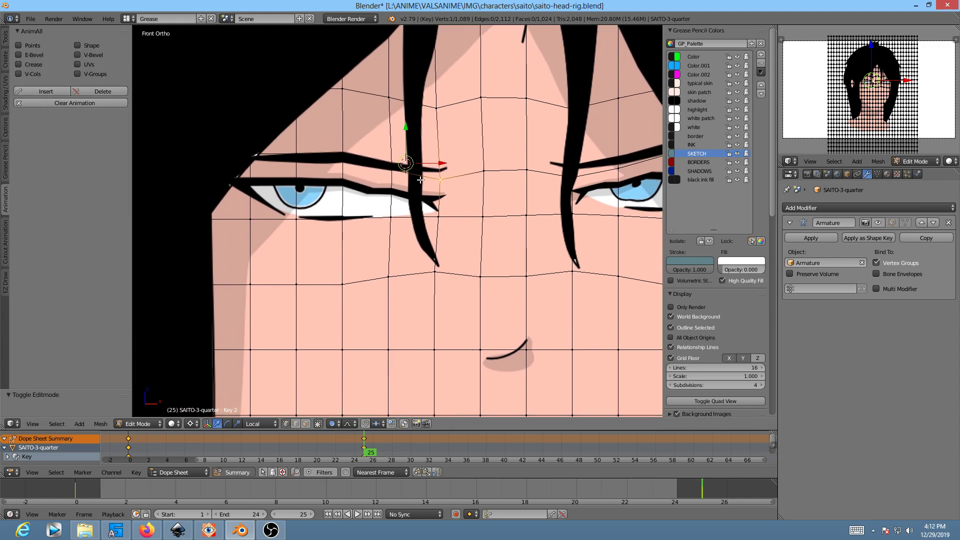
pyautogui.press('Tab')
pyautogui.press('Tab')
pyautogui.press('Tab')
pyautogui.scroll(-5, 489, 196)
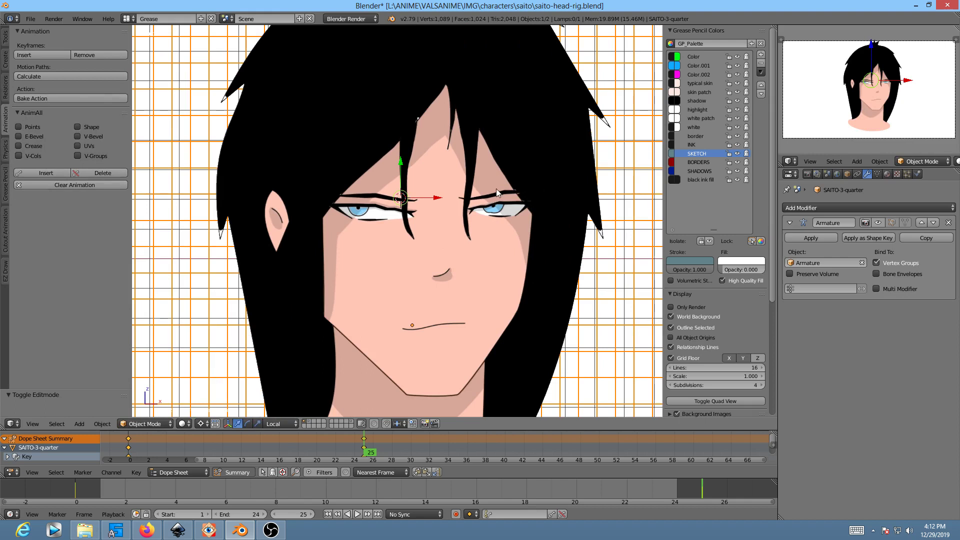
# - Add a Subdivision Surface modifier, place it above the Armature modifier and set its view subdivisions to 2
pyautogui.click(839, 207)
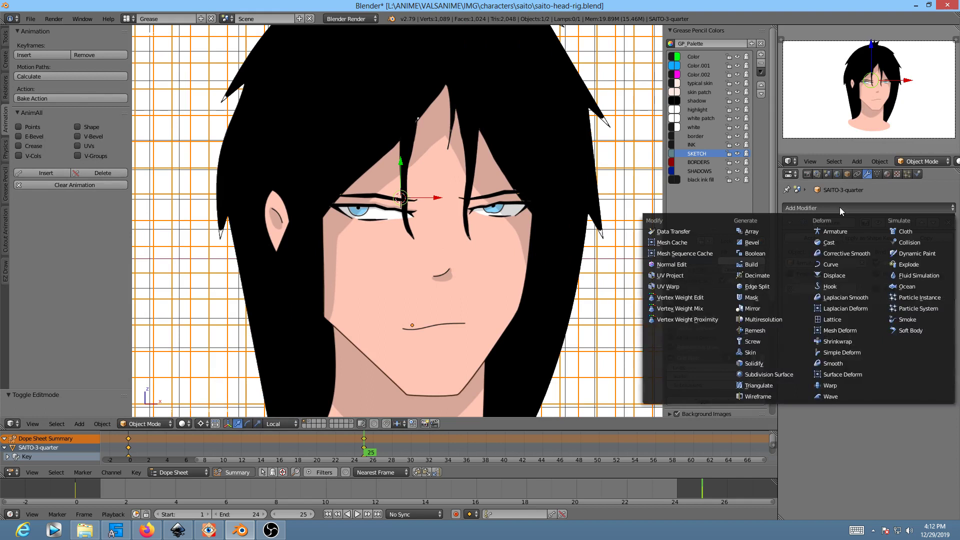
pyautogui.click(775, 374)
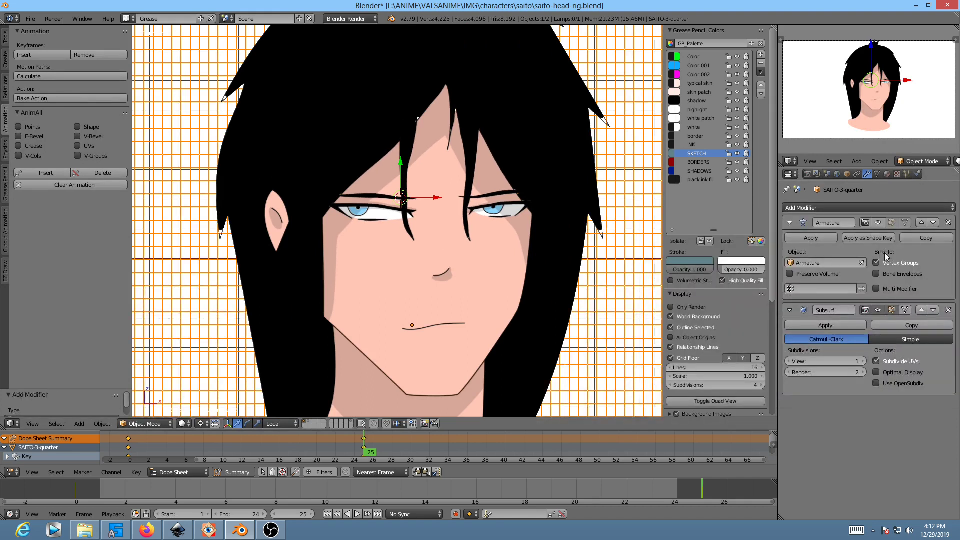
pyautogui.click(922, 310)
pyautogui.scroll(1, 460, 171)
pyautogui.scroll(4, 461, 171)
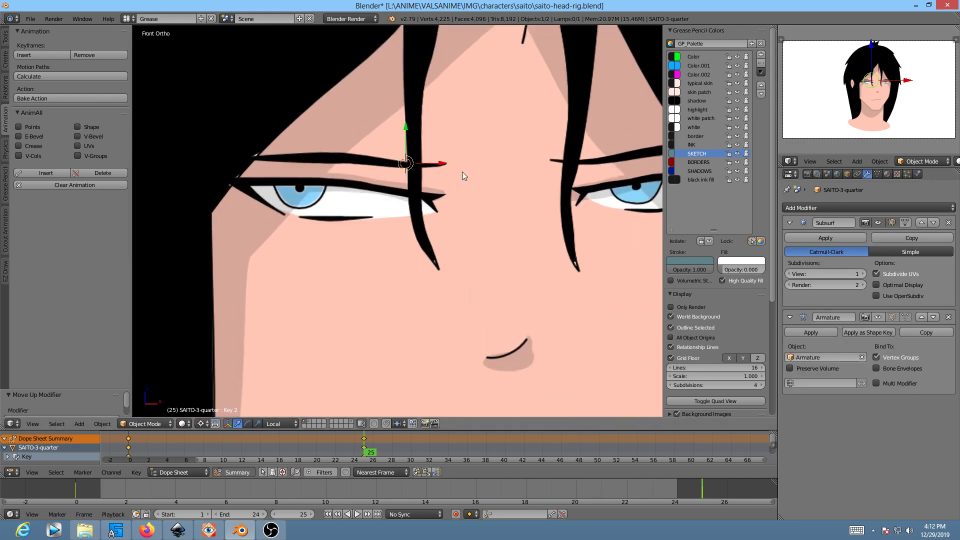
pyautogui.click(862, 274)
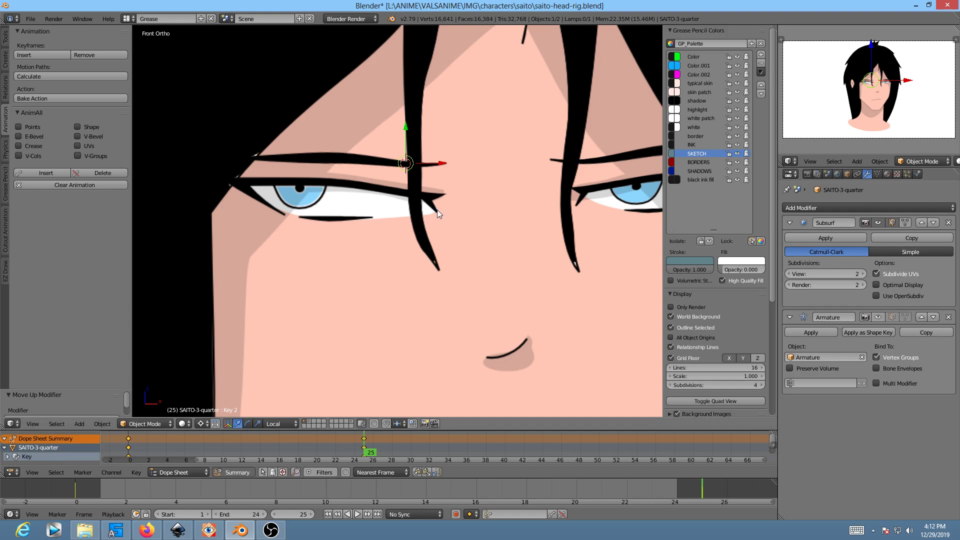
pyautogui.scroll(-6, 530, 208)
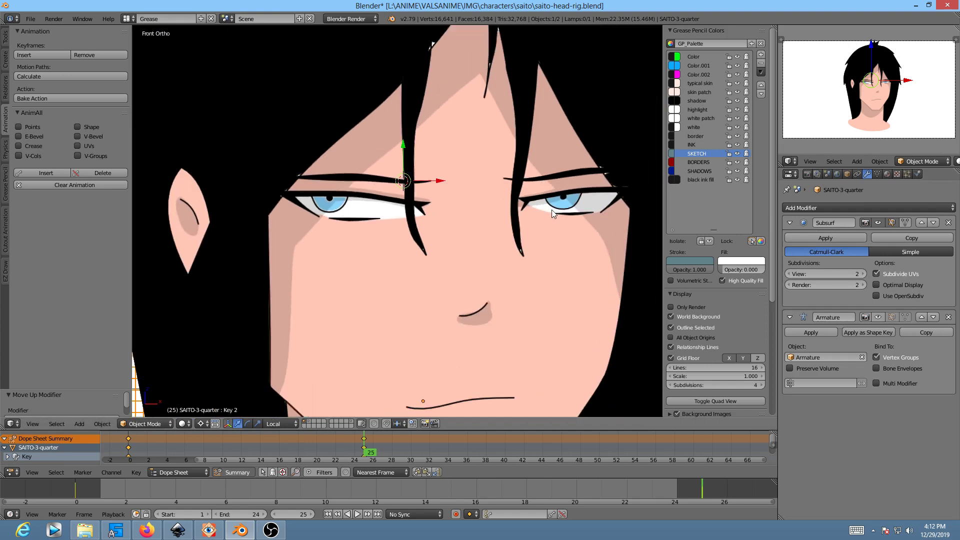
pyautogui.scroll(3, 553, 214)
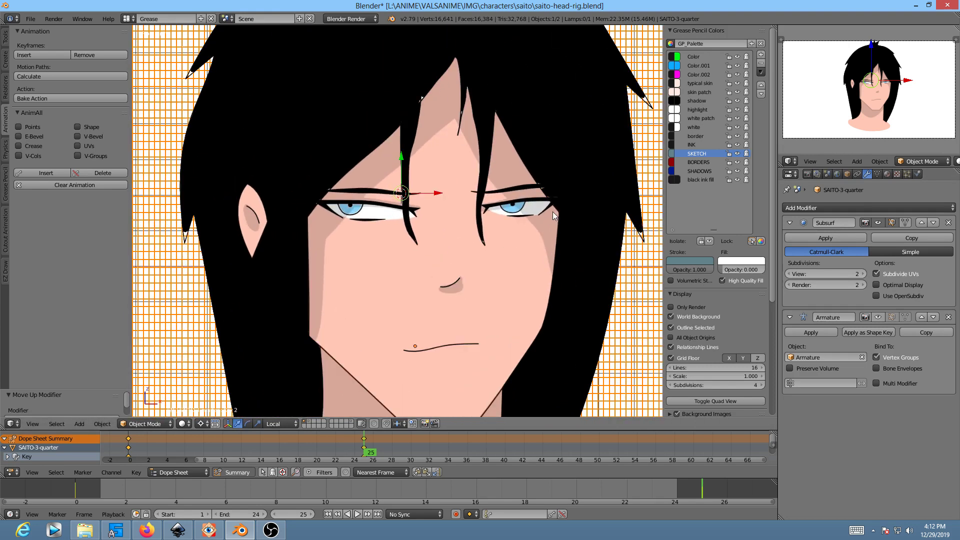
# - Try the Simple subdivision type, return to Catmull-Clark, test-render frame 25 with render subdivisions at 3 and restore them to 2
pyautogui.click(886, 252)
pyautogui.click(824, 252)
pyautogui.click(863, 285)
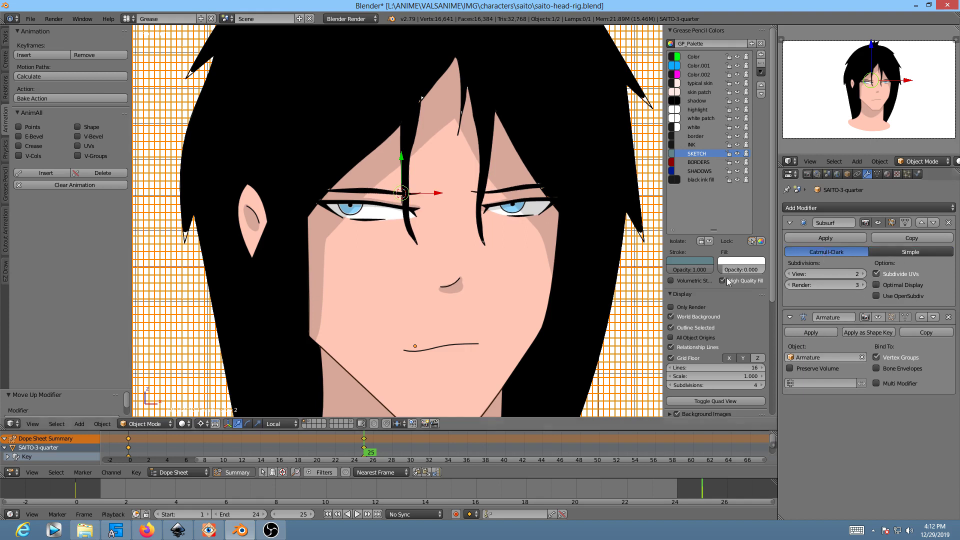
pyautogui.press('F12')
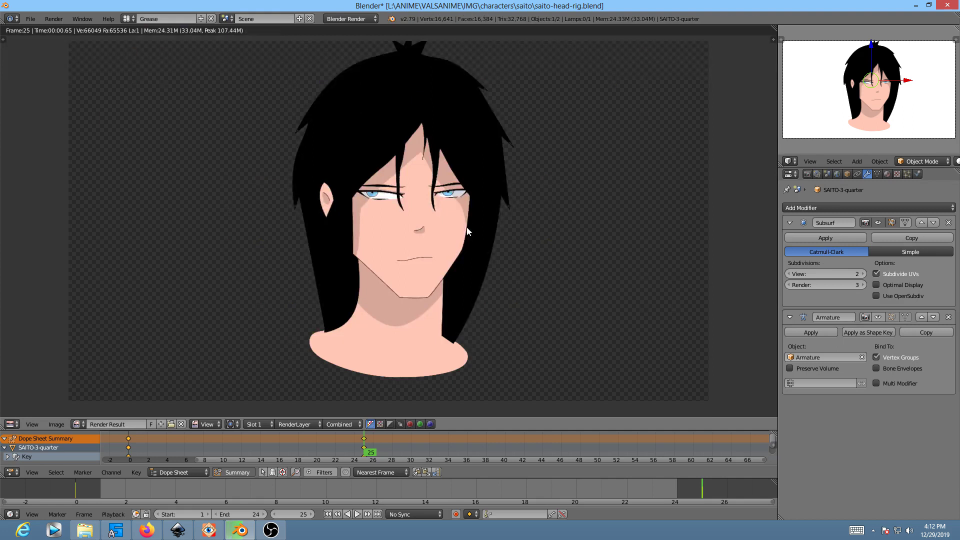
pyautogui.scroll(5, 425, 189)
pyautogui.scroll(-7, 426, 188)
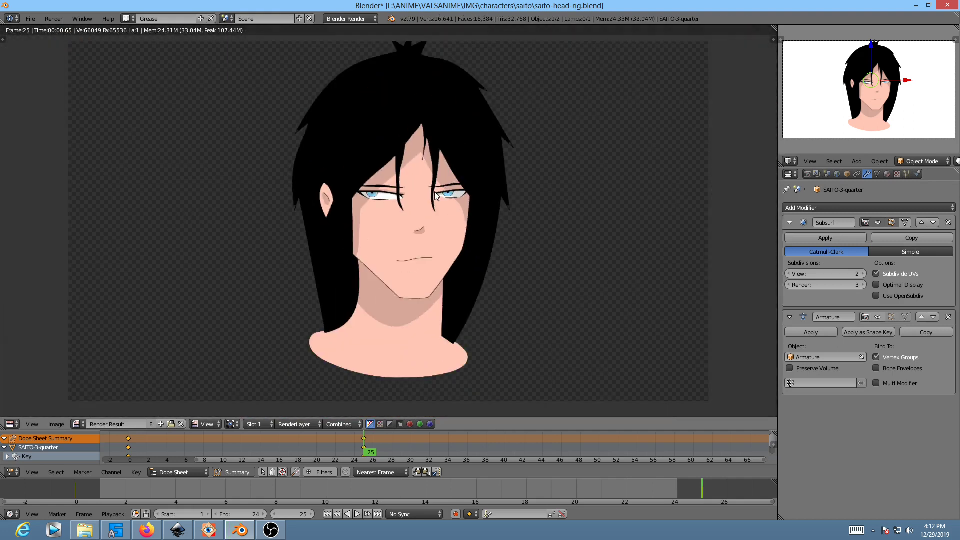
pyautogui.press('Escape')
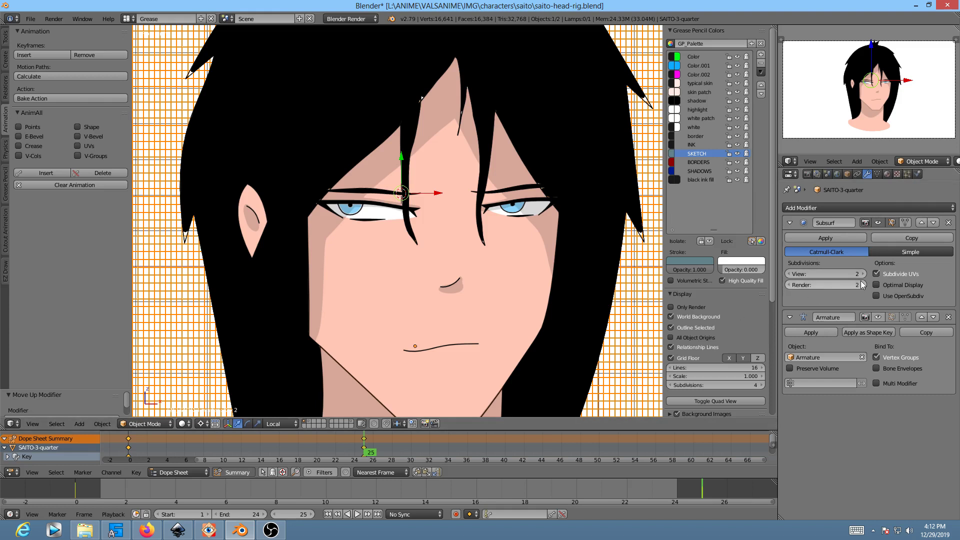
pyautogui.scroll(6, 361, 221)
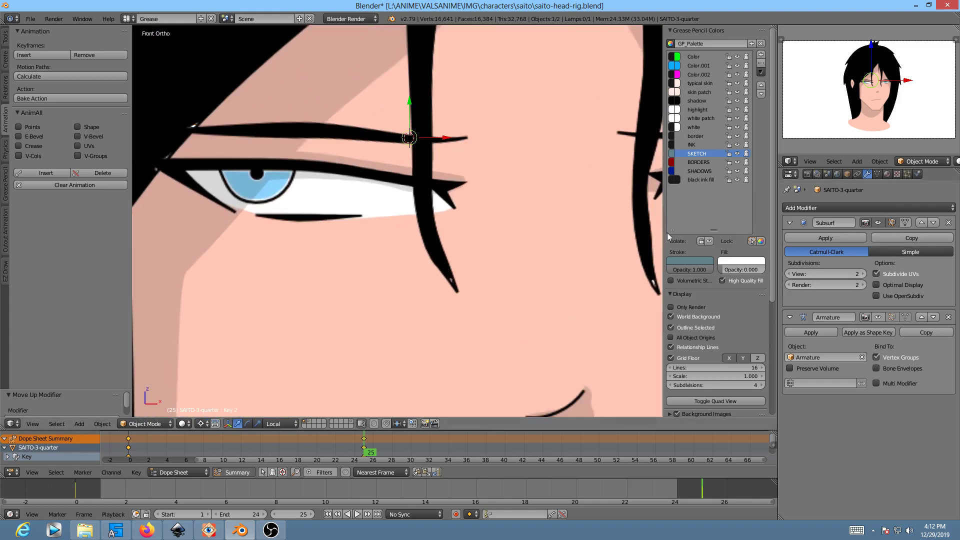
# - Move the Subsurf modifier below the Armature modifier and play the frown animation to check the smoothed face
pyautogui.click(933, 223)
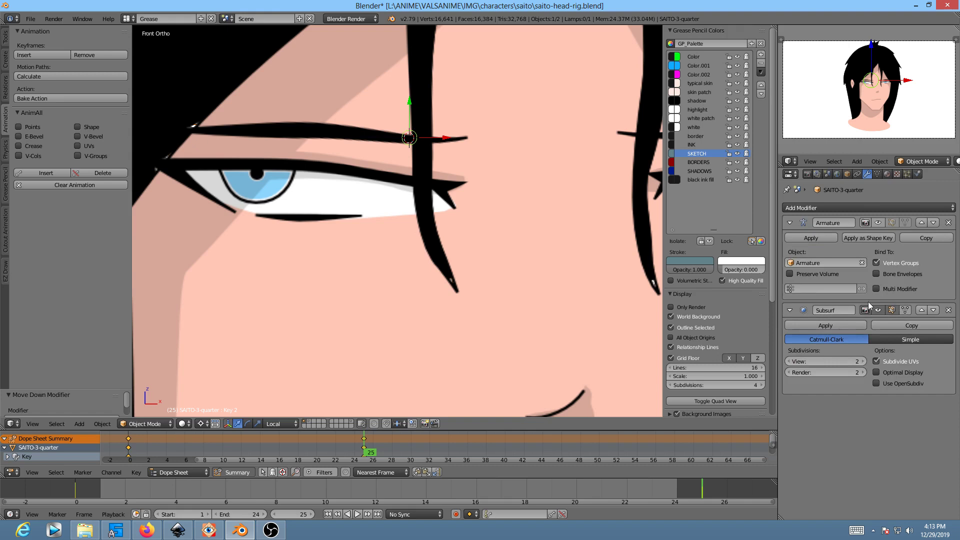
pyautogui.scroll(-6, 467, 241)
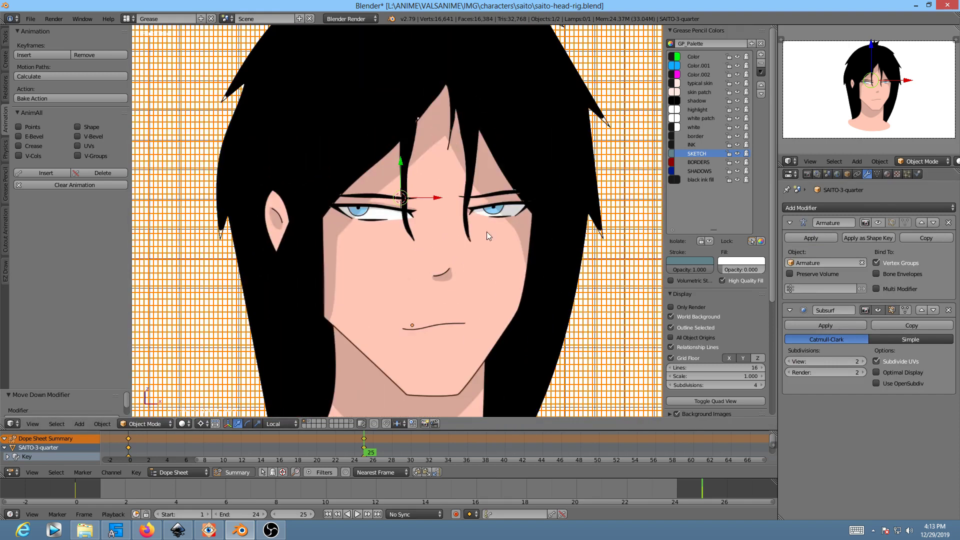
pyautogui.hotkey('alt', 'a')
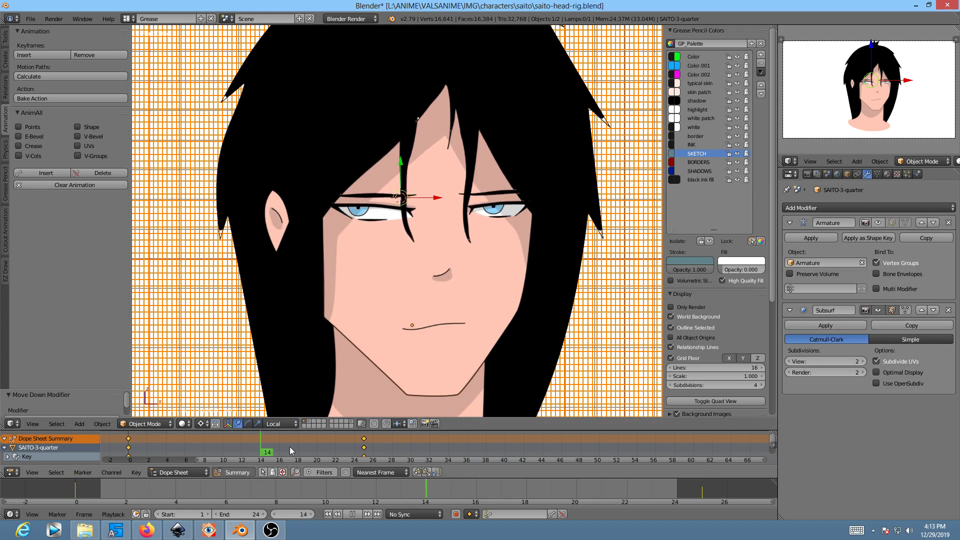
pyautogui.press('Escape')
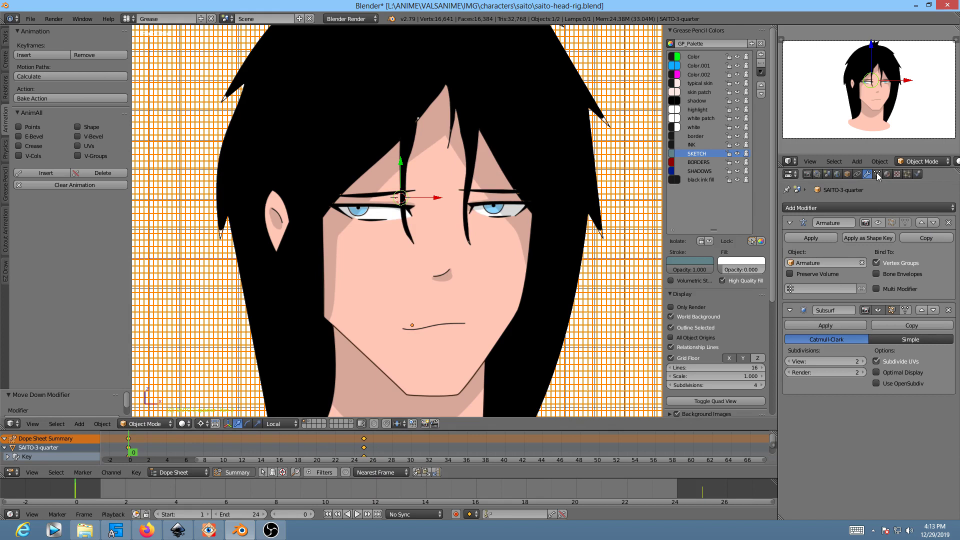
# - Preview the head motion and frown together with the Armature modifier shown, stop on frame 25 and hide the modifier
pyautogui.hotkey('ctrl', 'z')
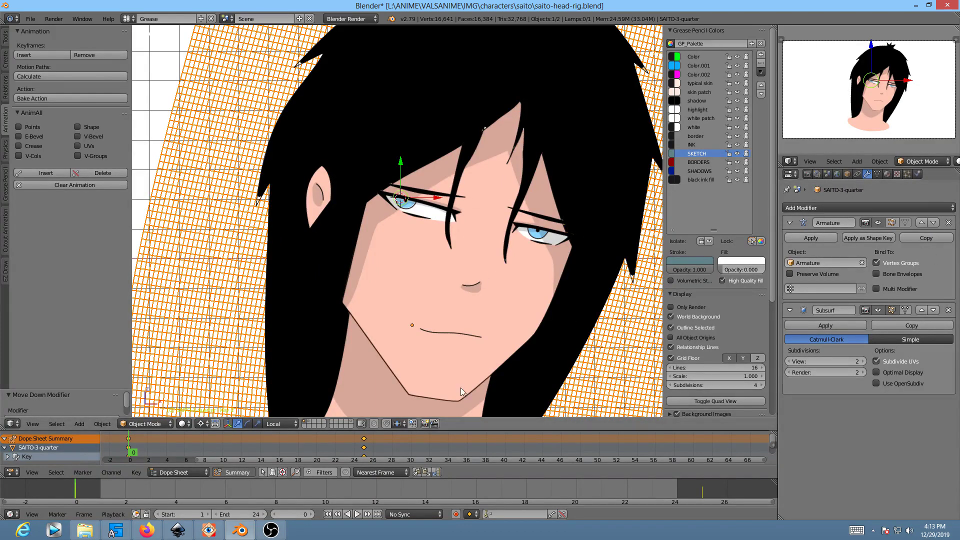
pyautogui.hotkey('alt', 'a')
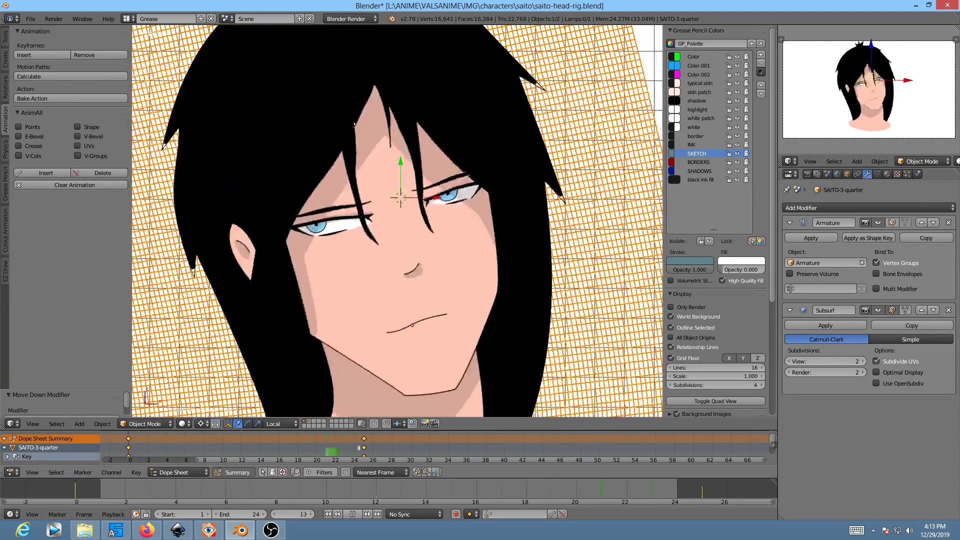
pyautogui.moveTo(134, 459)
pyautogui.mouseDown()
pyautogui.moveTo(459, 452)
pyautogui.moveTo(339, 453)
pyautogui.moveTo(366, 447)
pyautogui.mouseUp()
pyautogui.hotkey('alt', 'a')
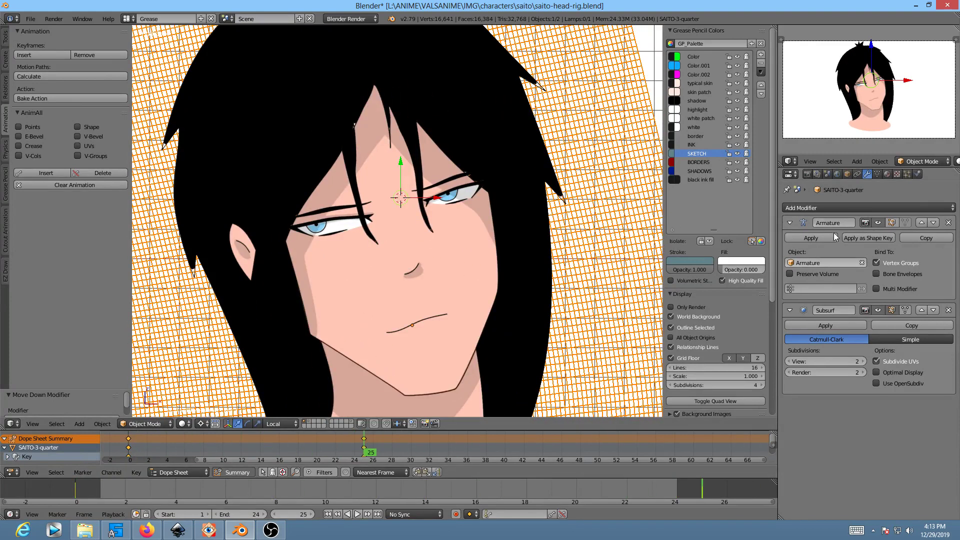
pyautogui.click(876, 223)
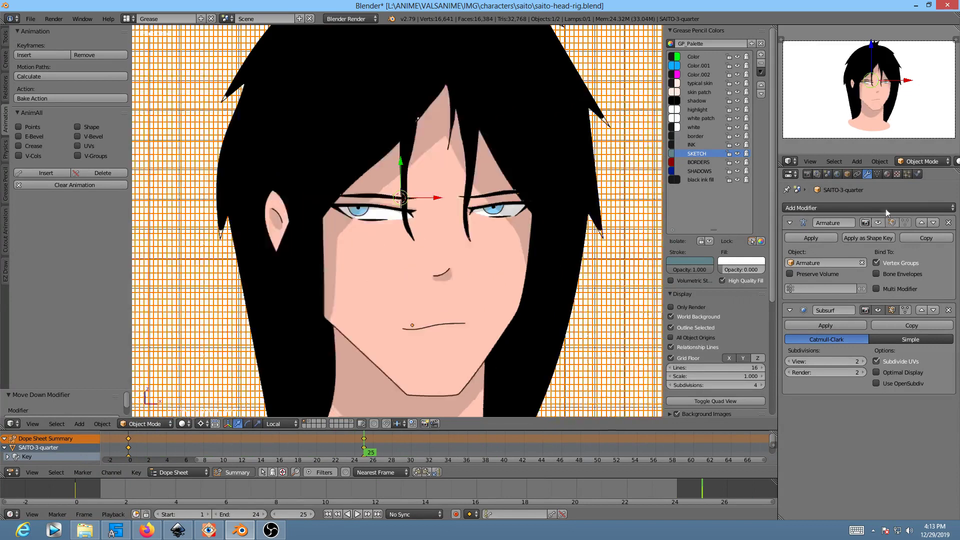
# - Rename shape key Key 2 as frown and Key 3 as smirk
pyautogui.click(878, 175)
pyautogui.doubleClick(809, 375)
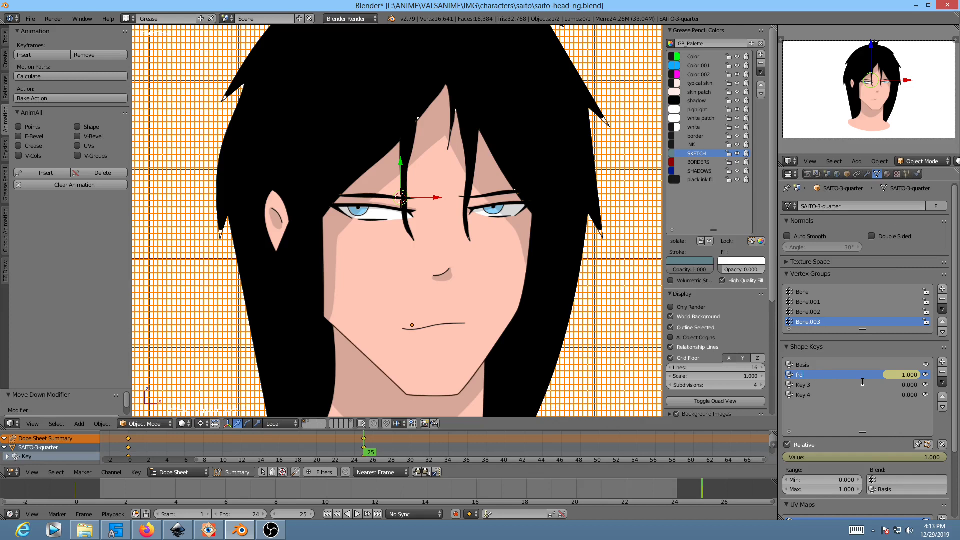
pyautogui.click(823, 383)
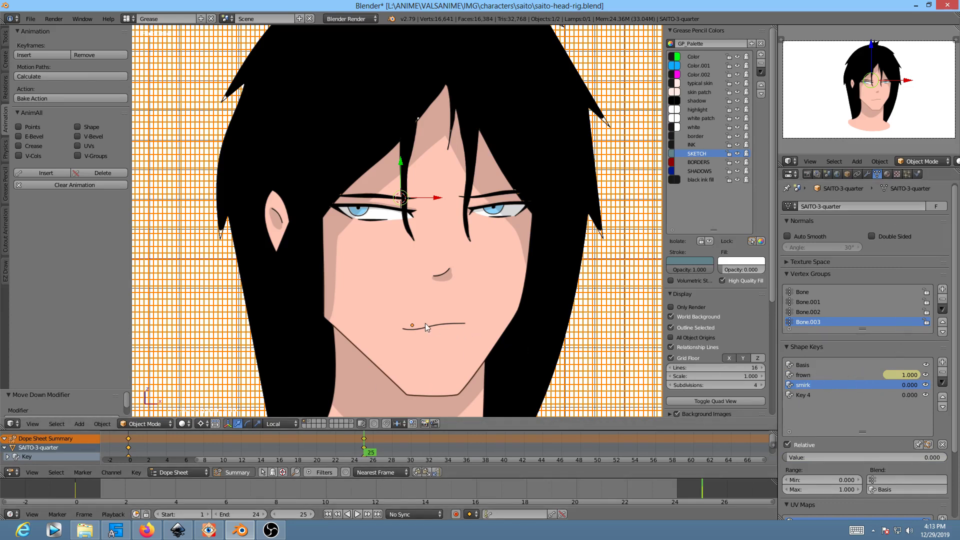
# - In the smirk shape key, raise the vertex beside the mouth's left end about 0.015 using smooth proportional editing at size 0.05
pyautogui.press('Tab')
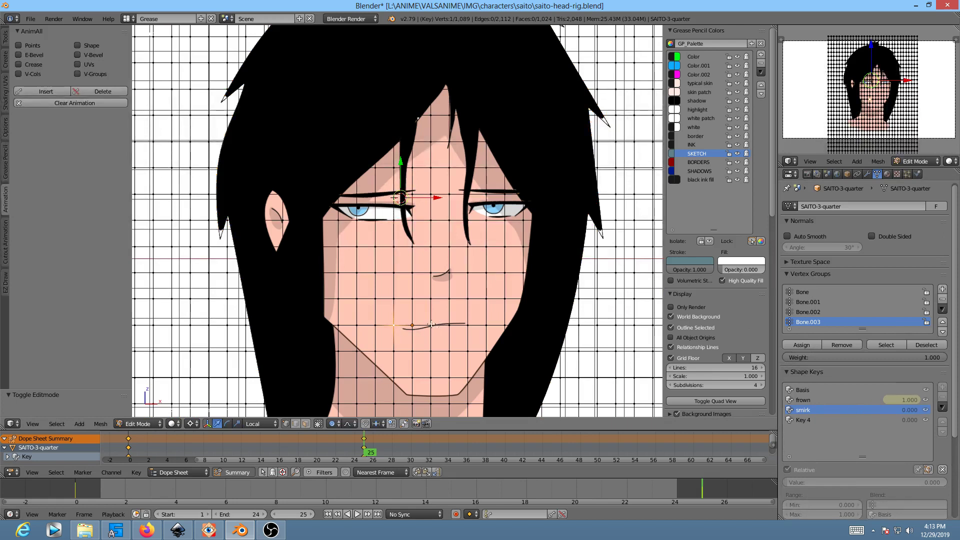
pyautogui.scroll(5, 435, 327)
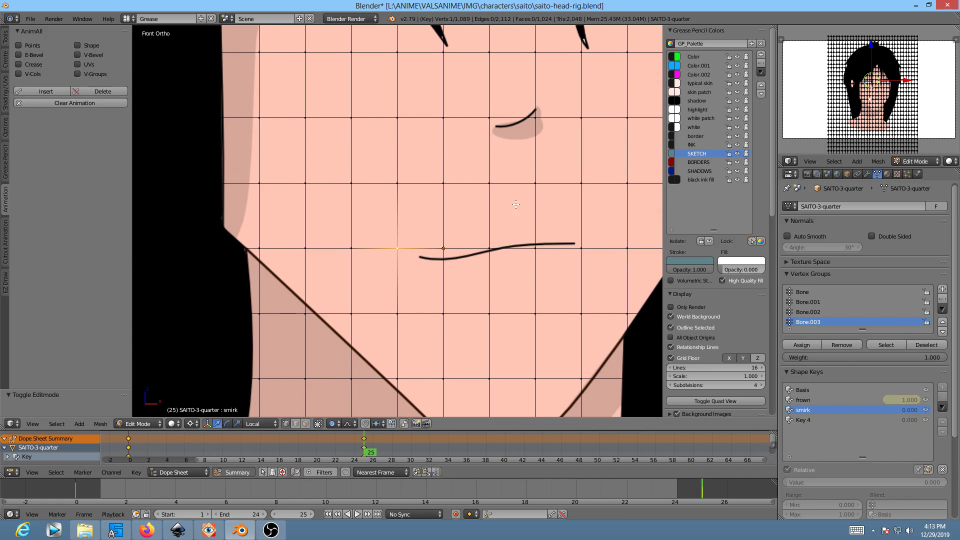
pyautogui.press('g')
pyautogui.scroll(3, 447, 250)
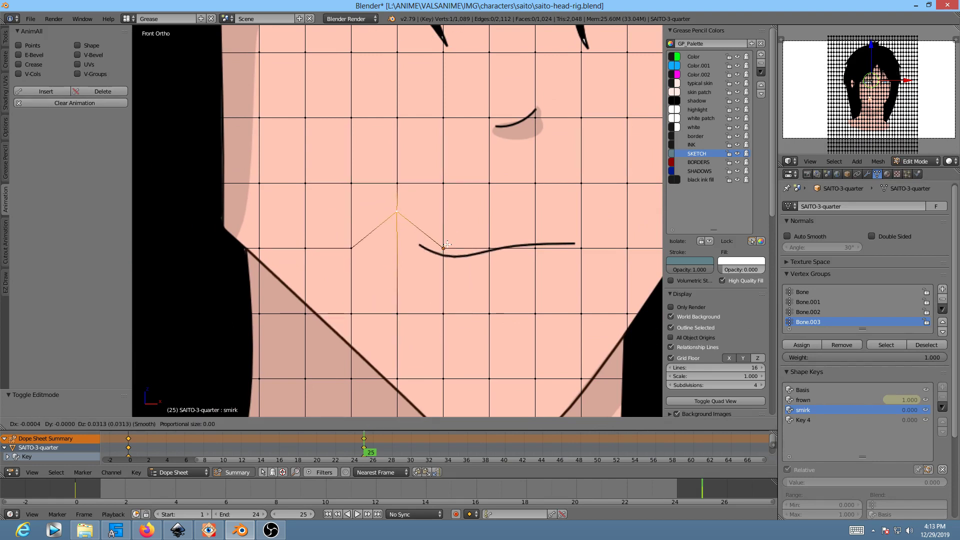
pyautogui.scroll(-20, 447, 245)
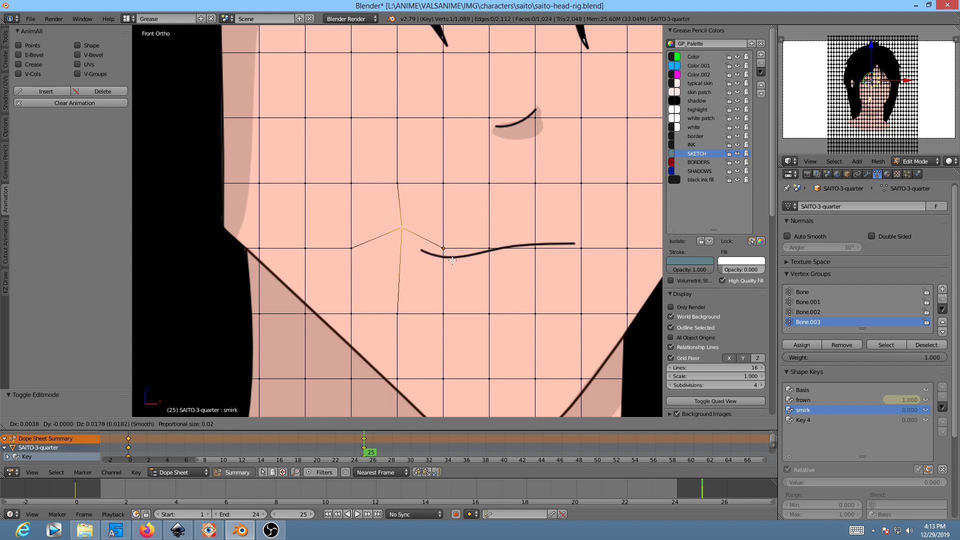
pyautogui.scroll(7, 448, 262)
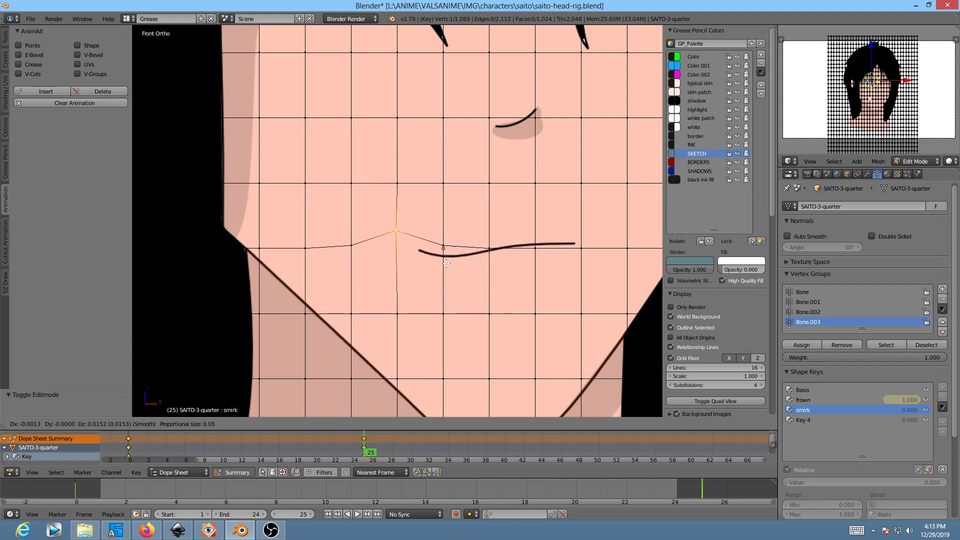
pyautogui.click(446, 264)
pyautogui.scroll(-8, 457, 256)
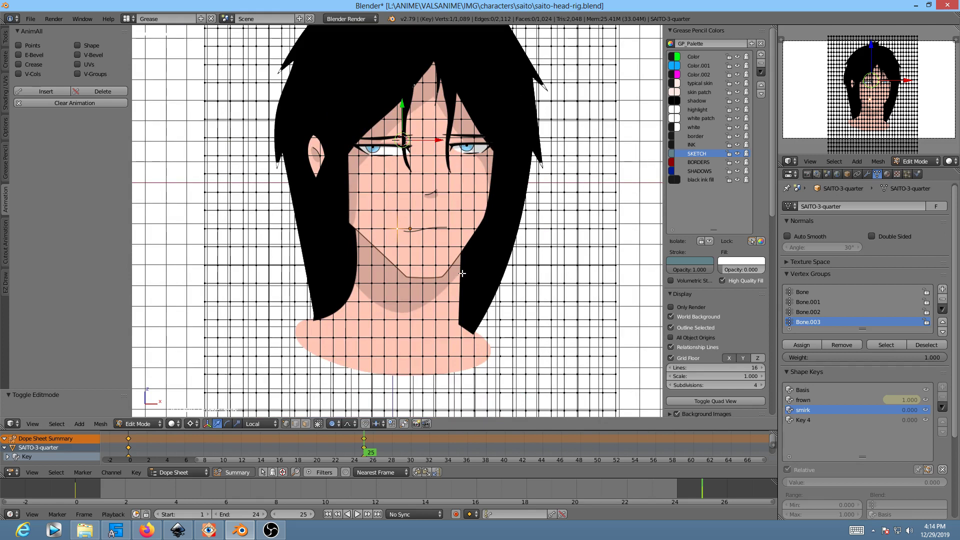
pyautogui.press('g')
pyautogui.scroll(-10, 466, 250)
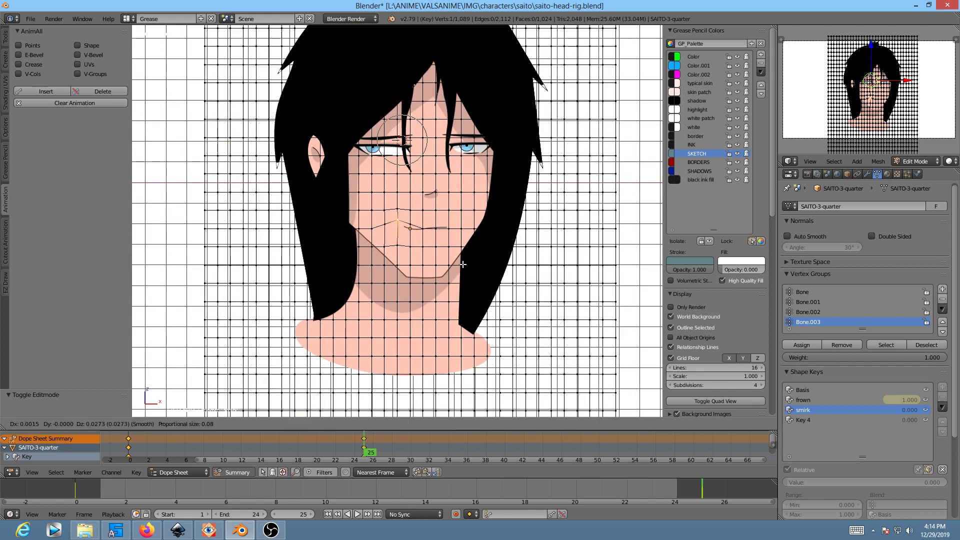
pyautogui.rightClick(468, 246)
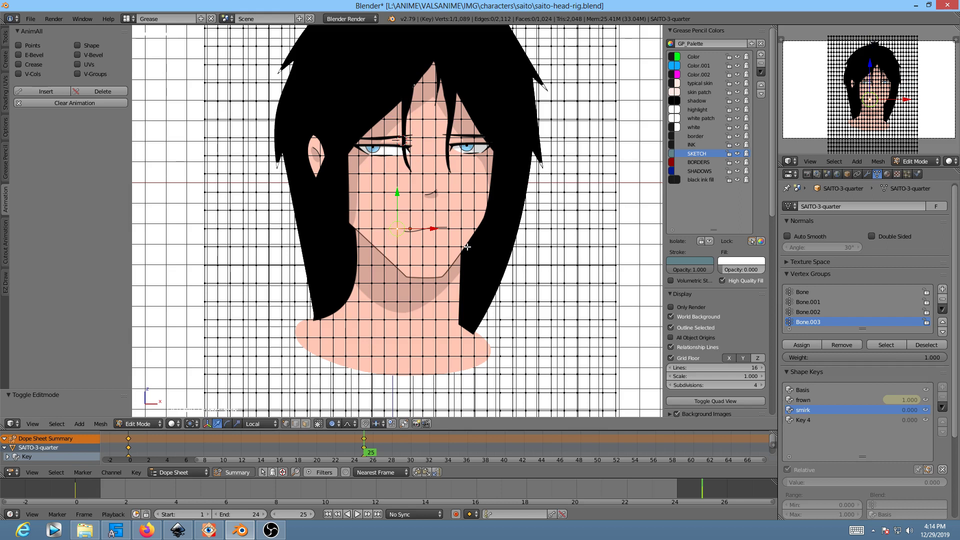
# - In the smirk shape key, raise the vertex beside the mouth's left end and its inner neighbour using smooth proportional editing at small radii
pyautogui.scroll(10, 465, 248)
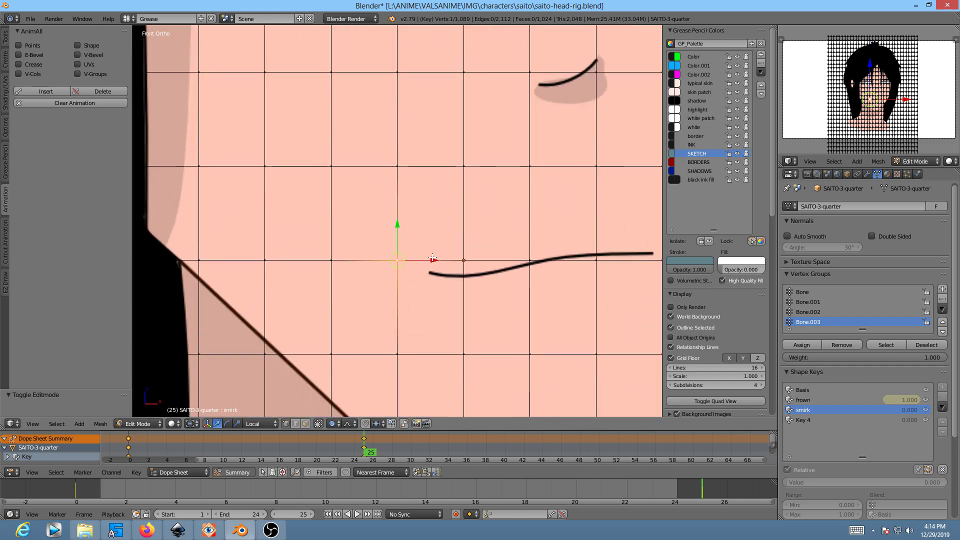
pyautogui.press('g')
pyautogui.scroll(-4, 431, 250)
pyautogui.scroll(6, 430, 243)
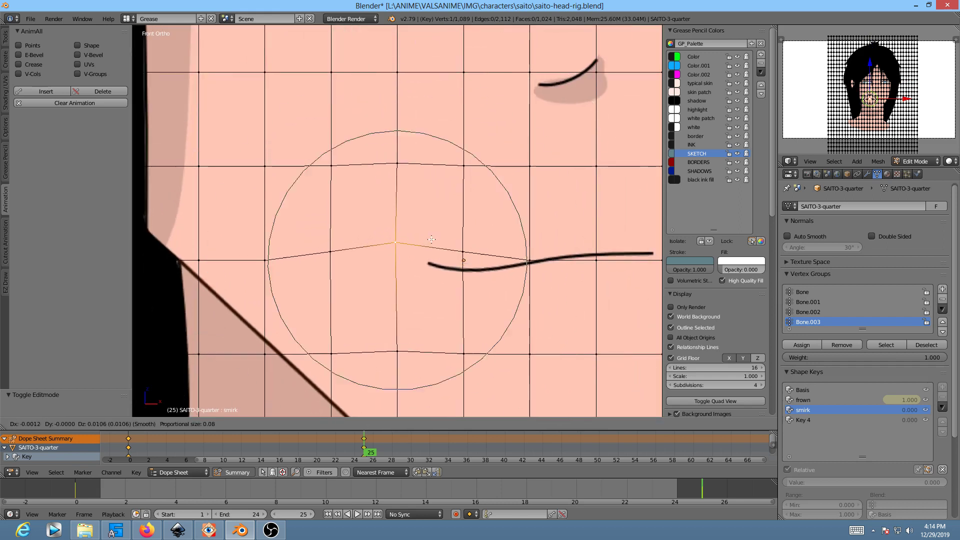
pyautogui.click(433, 179)
pyautogui.rightClick(465, 261)
pyautogui.press('g')
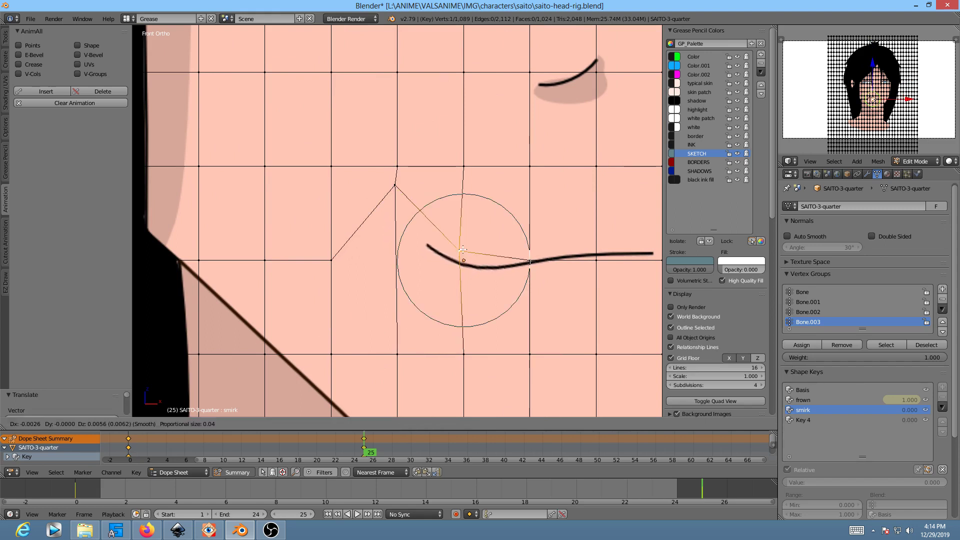
pyautogui.click(467, 207)
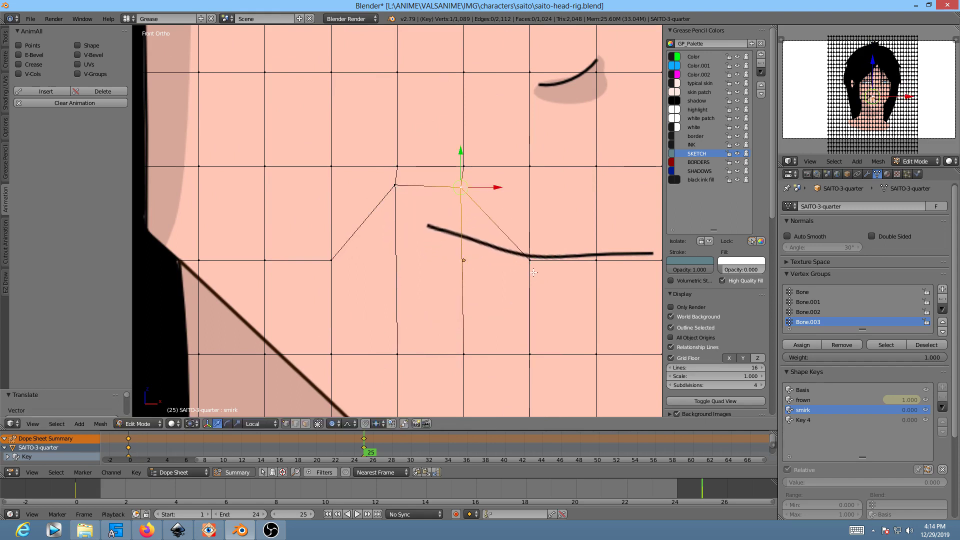
# - Shift the vertex near the middle of the mouth line slightly up and to the right with proportional size 0.04
pyautogui.press('g')
pyautogui.click(603, 309)
pyautogui.scroll(-3, 536, 280)
pyautogui.keyDown('shift'); pyautogui.moveTo(549, 281); pyautogui.dragTo(426, 277, button='middle'); pyautogui.keyUp('shift')
pyautogui.press('g')
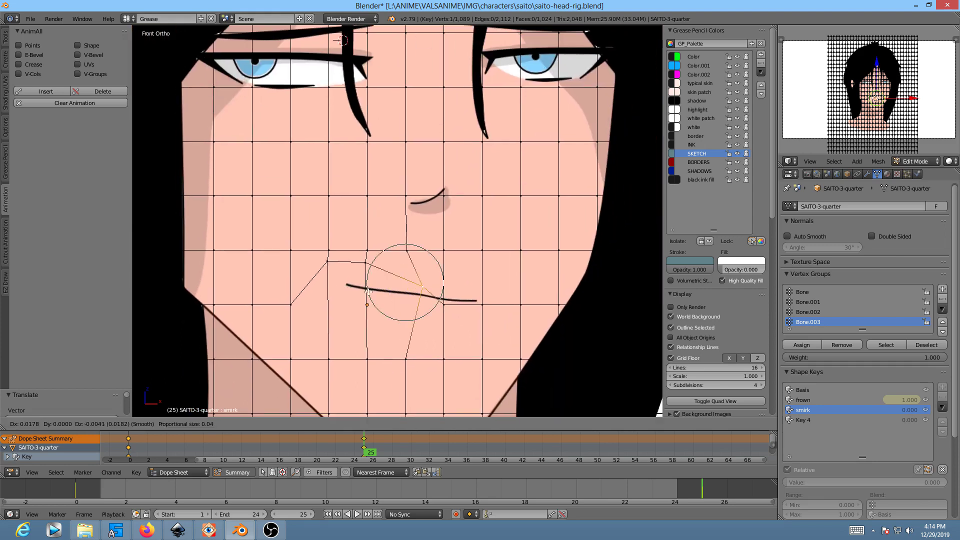
pyautogui.click(335, 278)
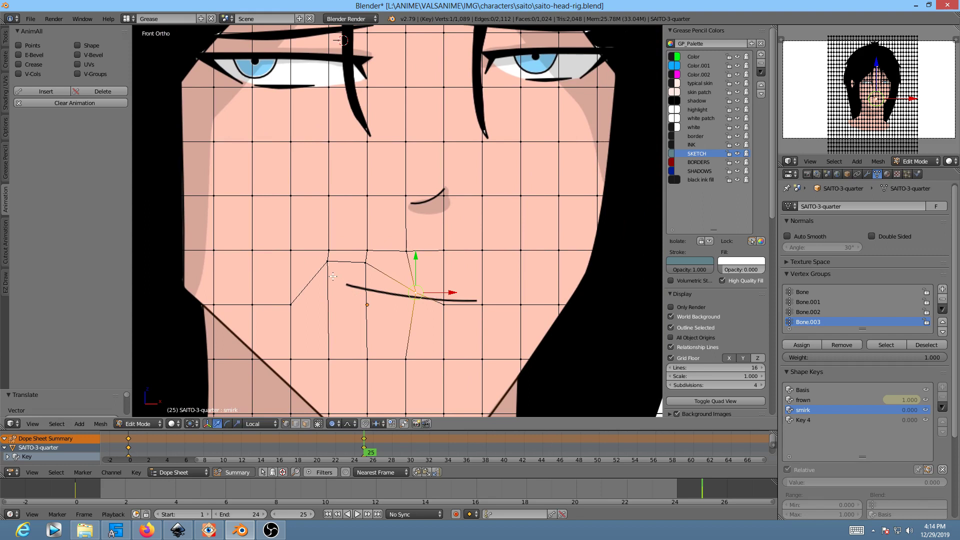
# - Pull the vertex beside the mouth's left end up and outward with proportional size 0.09, and lower its inner neighbour to curve the lip
pyautogui.rightClick(325, 262)
pyautogui.press('g')
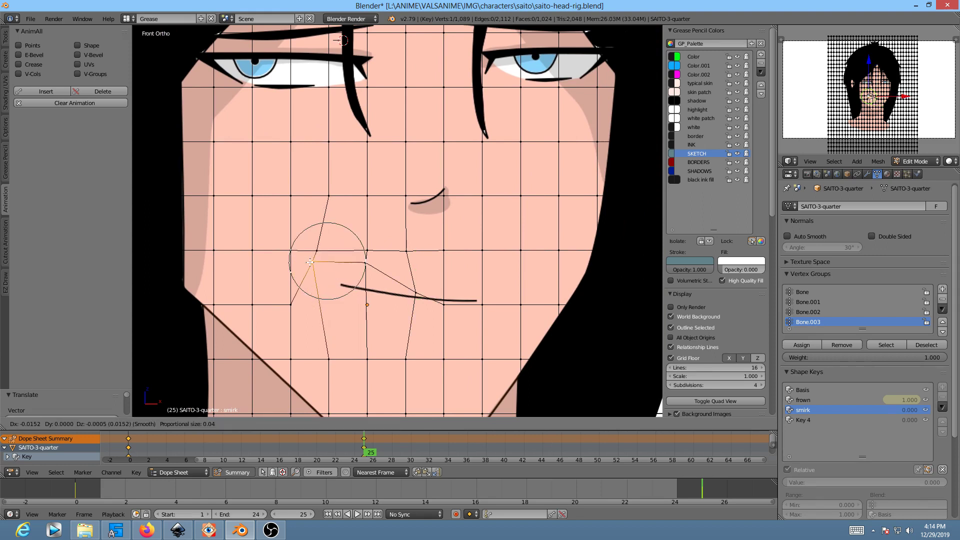
pyautogui.scroll(-8, 308, 260)
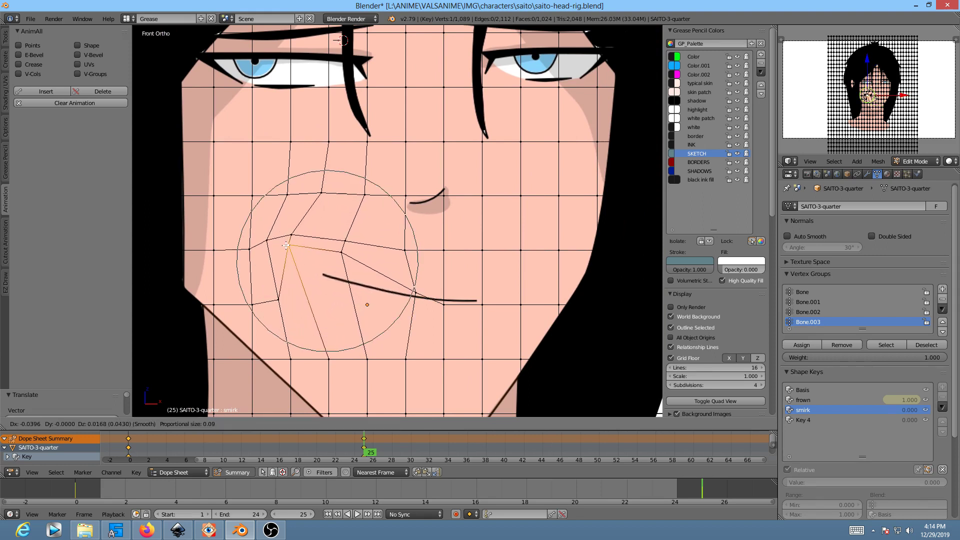
pyautogui.click(364, 306)
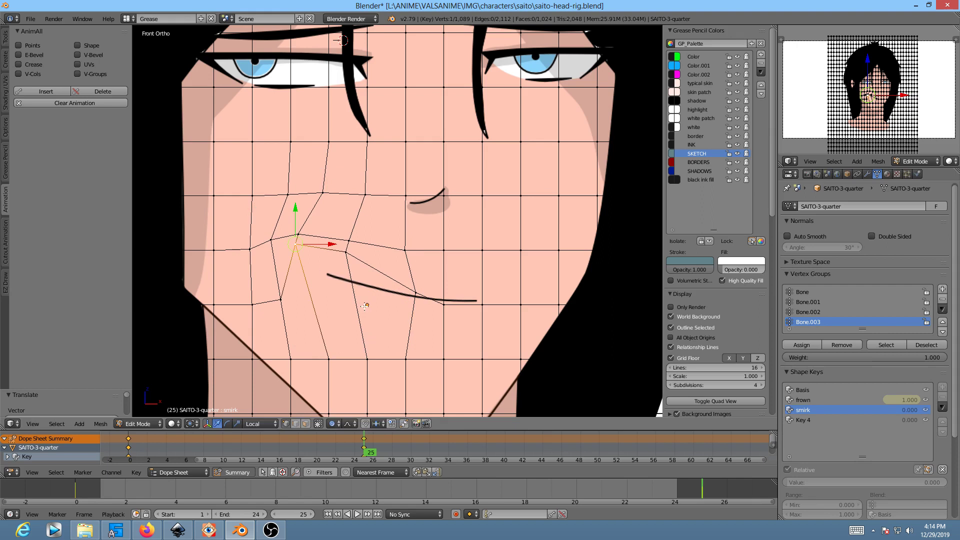
pyautogui.rightClick(348, 254)
pyautogui.press('g')
pyautogui.click(347, 272)
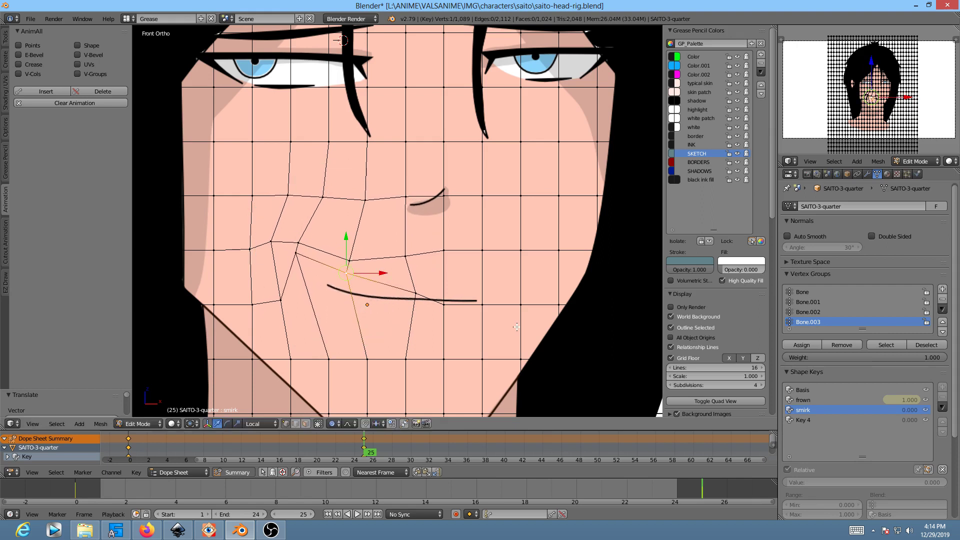
# - Raise the vertex at the mouth's right end about 0.023 with proportional size 0.04, then leave Edit Mode
pyautogui.rightClick(468, 302)
pyautogui.press('g')
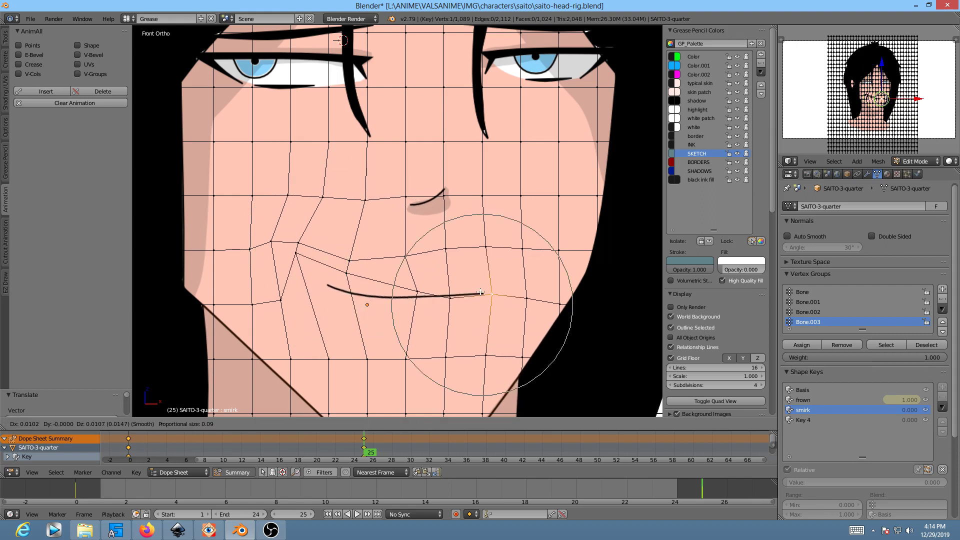
pyautogui.scroll(8, 480, 292)
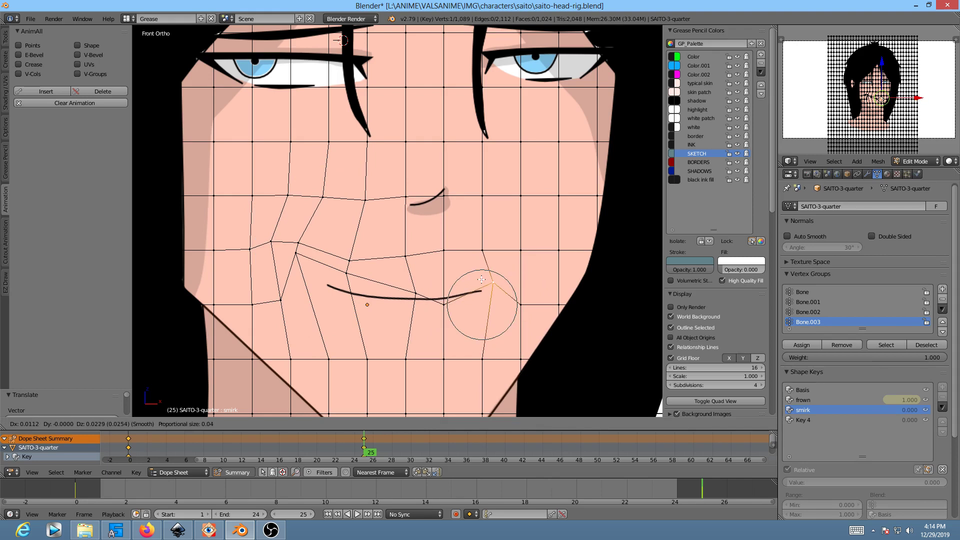
pyautogui.click(481, 279)
pyautogui.press('Tab')
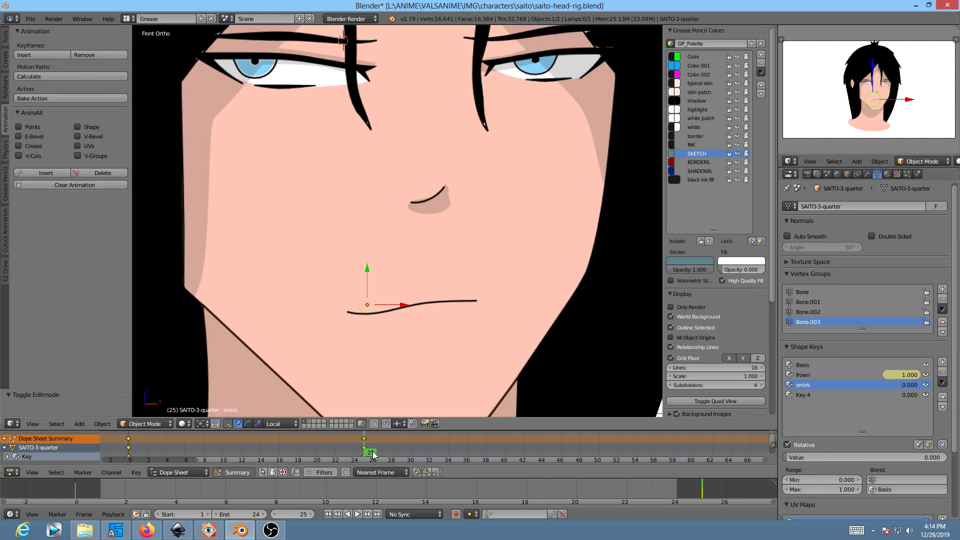
# - Play and scrub the animation, and move the frown's end keyframe to frame 14
pyautogui.hotkey('alt', 'a')
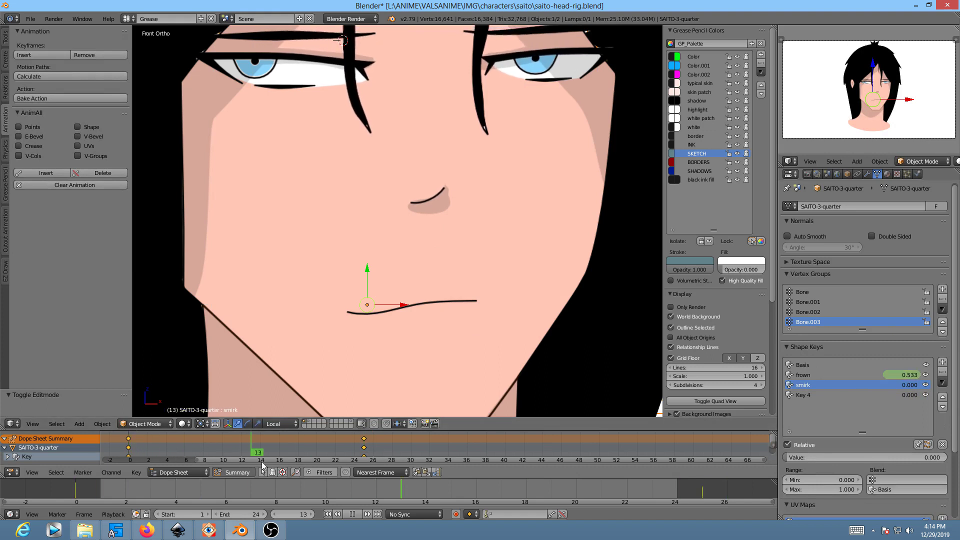
pyautogui.moveTo(246, 461); pyautogui.dragTo(434, 451)
pyautogui.hotkey('alt', 'a')
pyautogui.moveTo(365, 449); pyautogui.dragTo(261, 448)
# - Show the Armature modifier in the viewport and play the head motion together with the frown
pyautogui.click(868, 174)
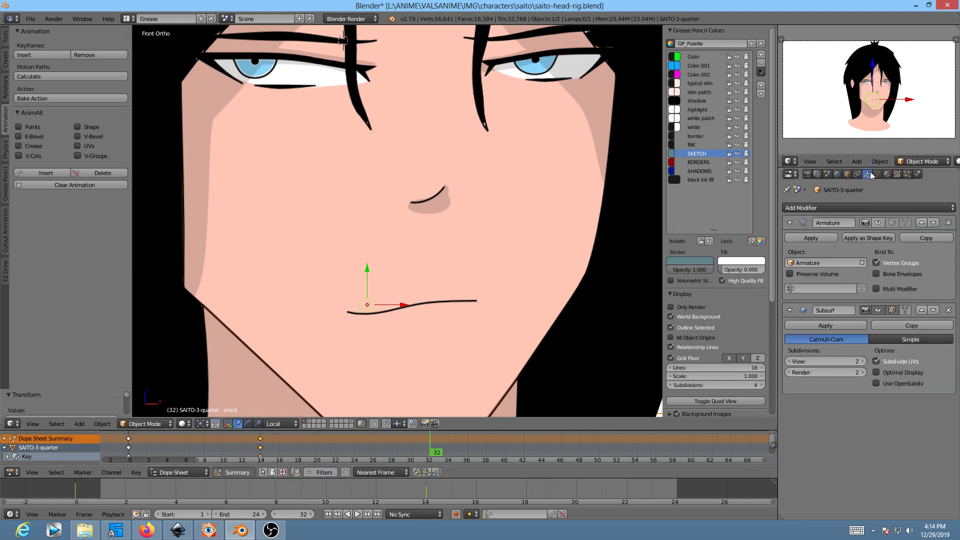
pyautogui.click(880, 222)
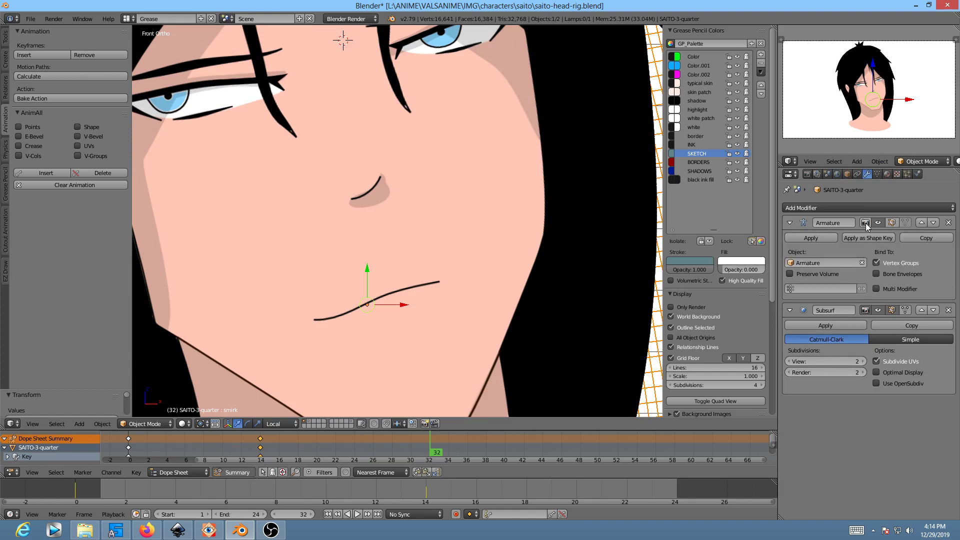
pyautogui.scroll(-3, 427, 316)
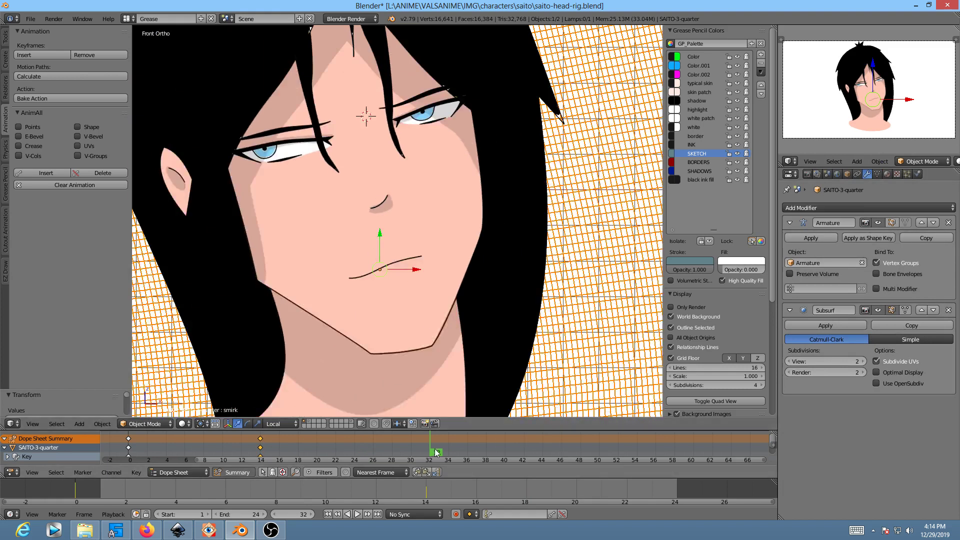
pyautogui.hotkey('alt', 'a')
pyautogui.hotkey('alt', 'a')
# - Move the frown's end keyframe to frame 12 and play the animation to check its timing
pyautogui.press('g')
pyautogui.click(242, 447)
pyautogui.hotkey('alt', 'a')
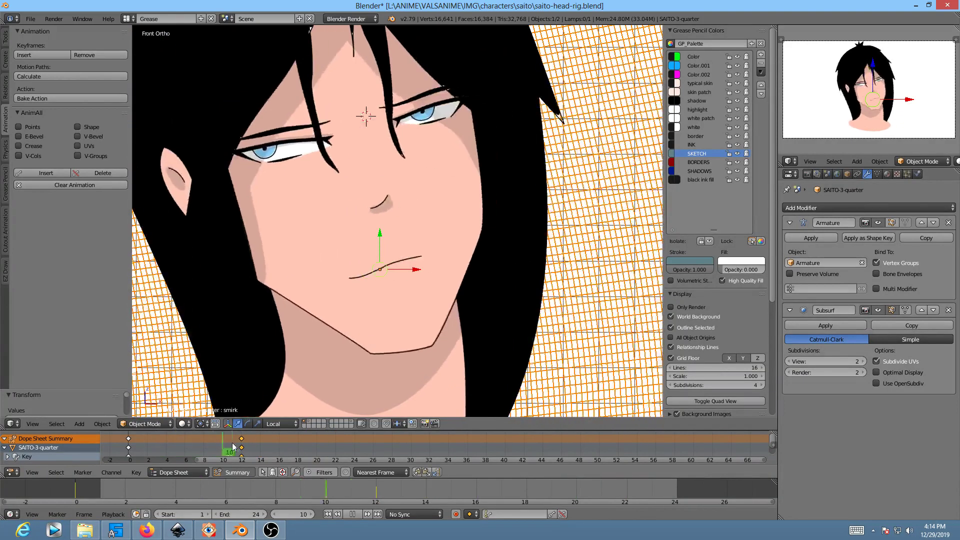
pyautogui.hotkey('alt', 'a')
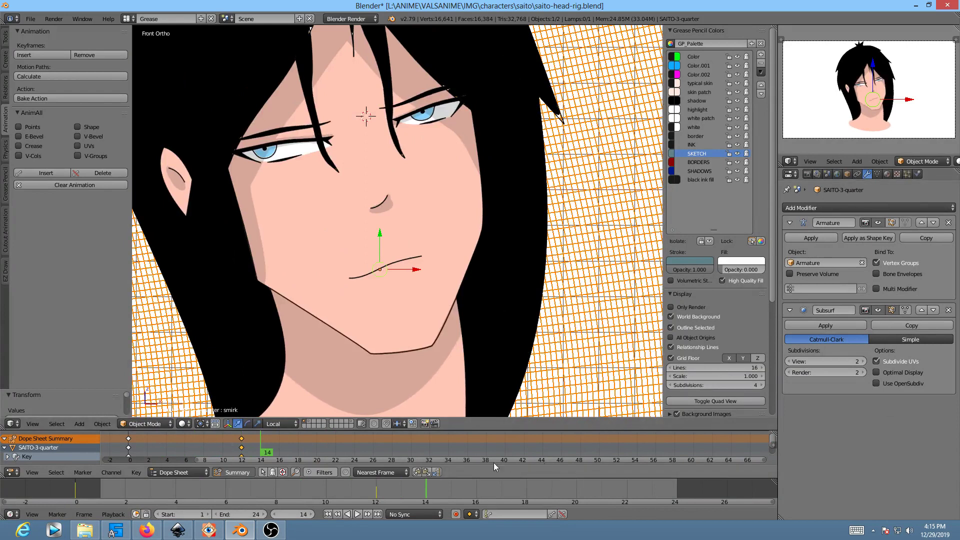
# - Insert a keyframe for the smirk shape key at value 0.000 on frame 0
pyautogui.moveTo(295, 445); pyautogui.dragTo(327, 446)
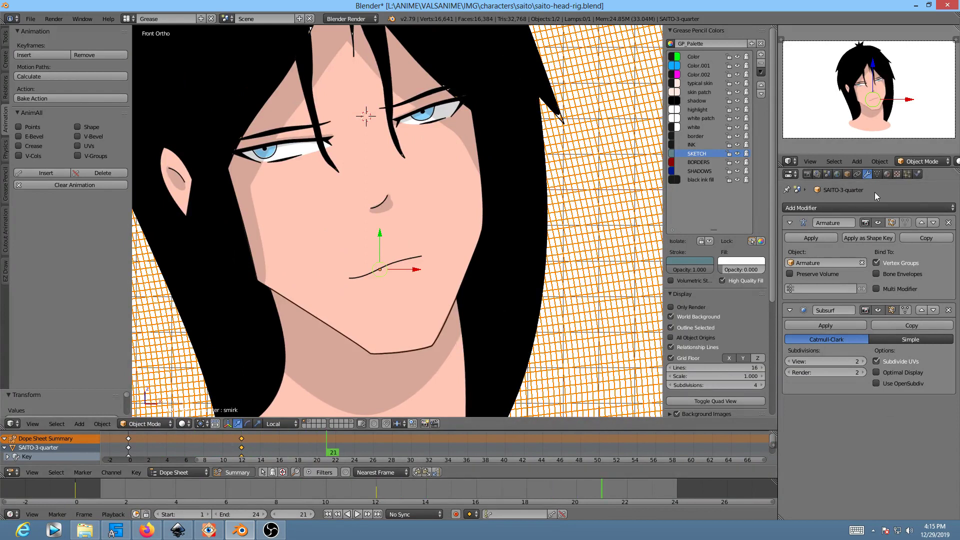
pyautogui.click(877, 174)
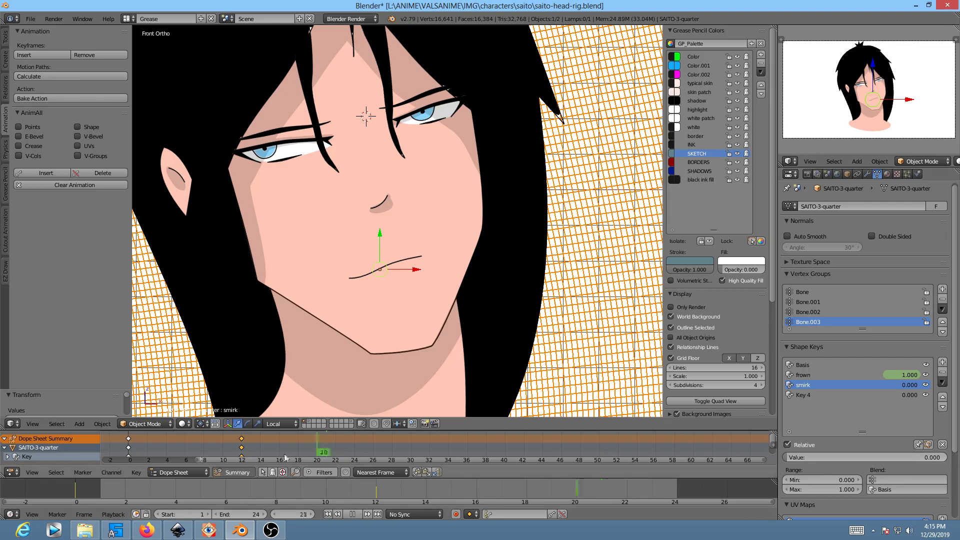
pyautogui.press('Escape')
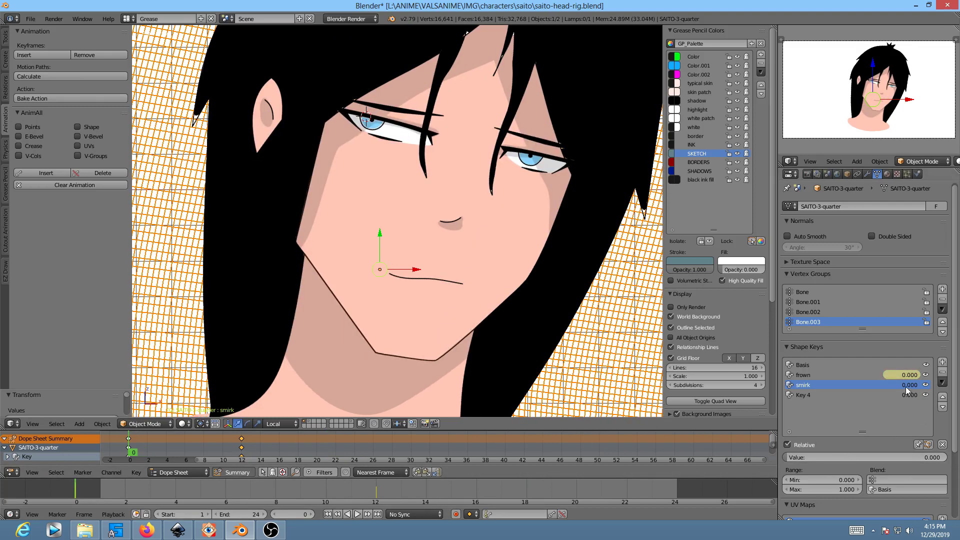
pyautogui.press('i')
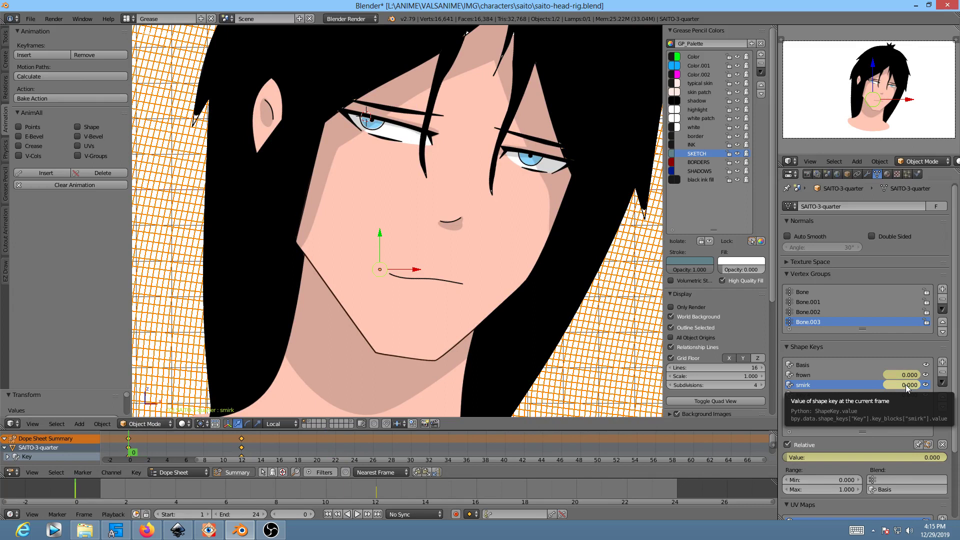
# - Set the smirk shape key to 1.000 on frame 19 and keyframe it
pyautogui.moveTo(141, 456); pyautogui.dragTo(310, 452)
pyautogui.moveTo(837, 456); pyautogui.dragTo(948, 456)
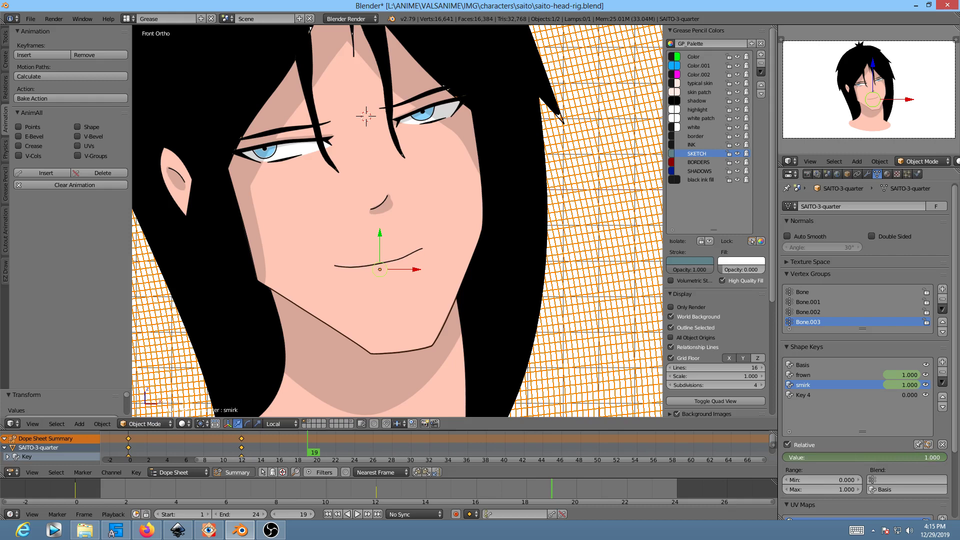
pyautogui.press('i')
# - Play the smirk animation, move its end keyframe to frame 15 and return to frame 0
pyautogui.hotkey('alt', 'a')
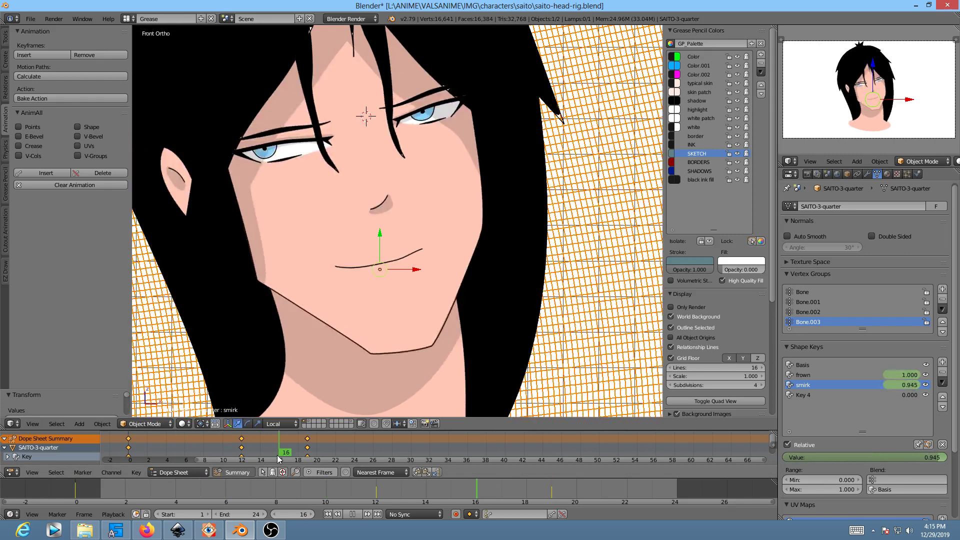
pyautogui.hotkey('alt', 'a')
pyautogui.moveTo(307, 452); pyautogui.dragTo(275, 452, button='right')
pyautogui.click(129, 444)
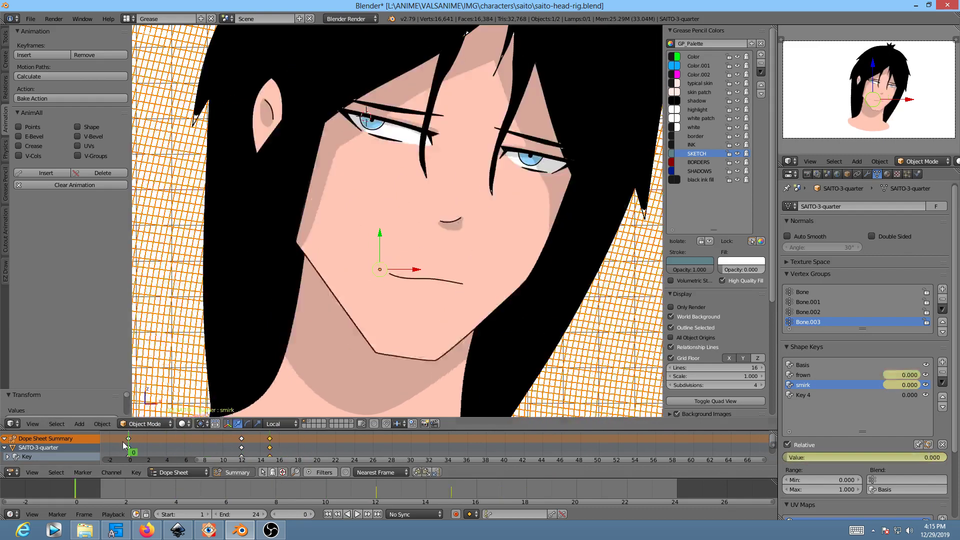
pyautogui.scroll(-3, 349, 338)
pyautogui.scroll(-1, 370, 253)
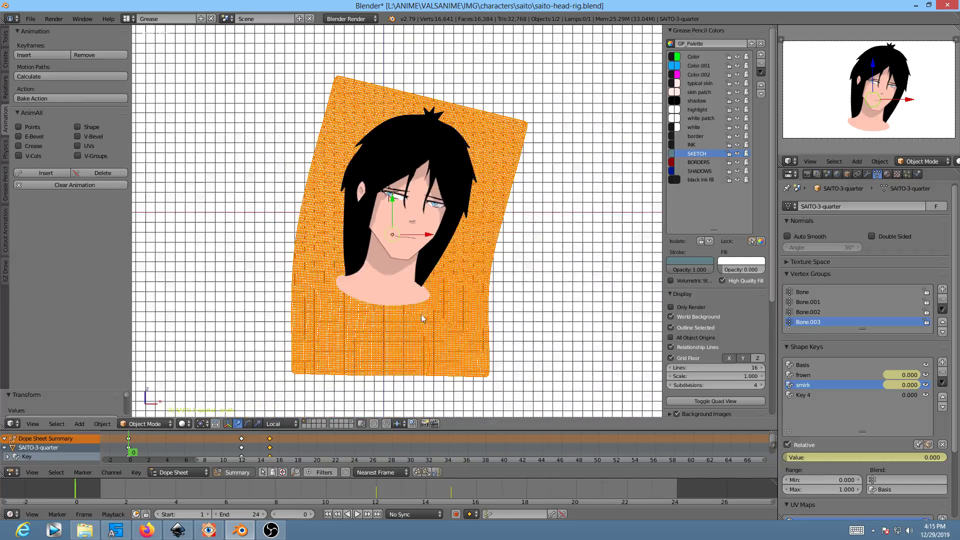
pyautogui.scroll(2, 429, 316)
pyautogui.press('Tab')
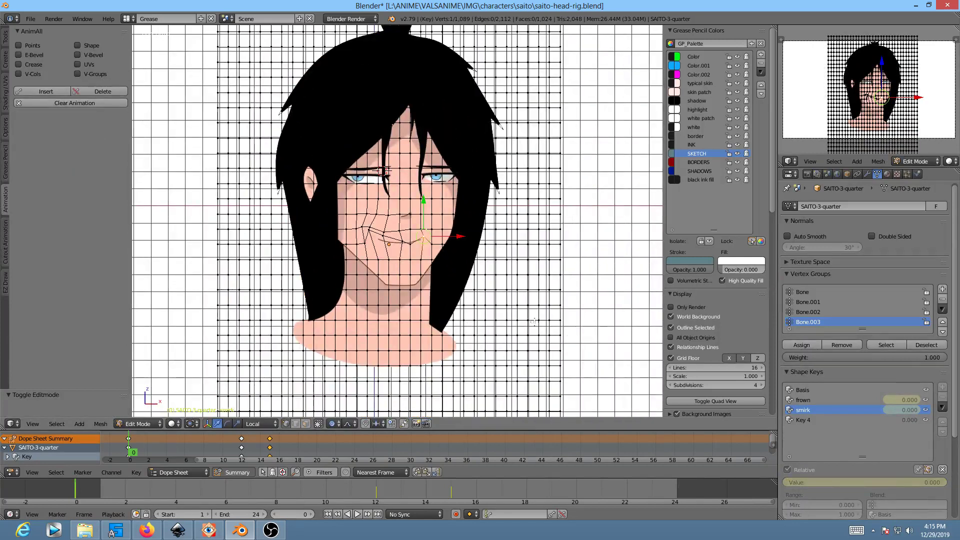
pyautogui.scroll(-4, 535, 322)
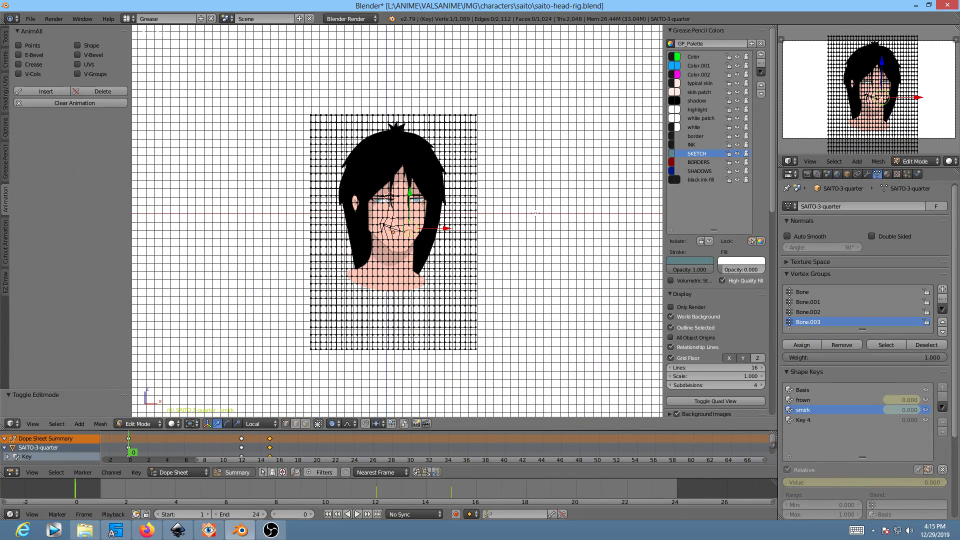
pyautogui.scroll(2, 536, 212)
pyautogui.click(31, 18)
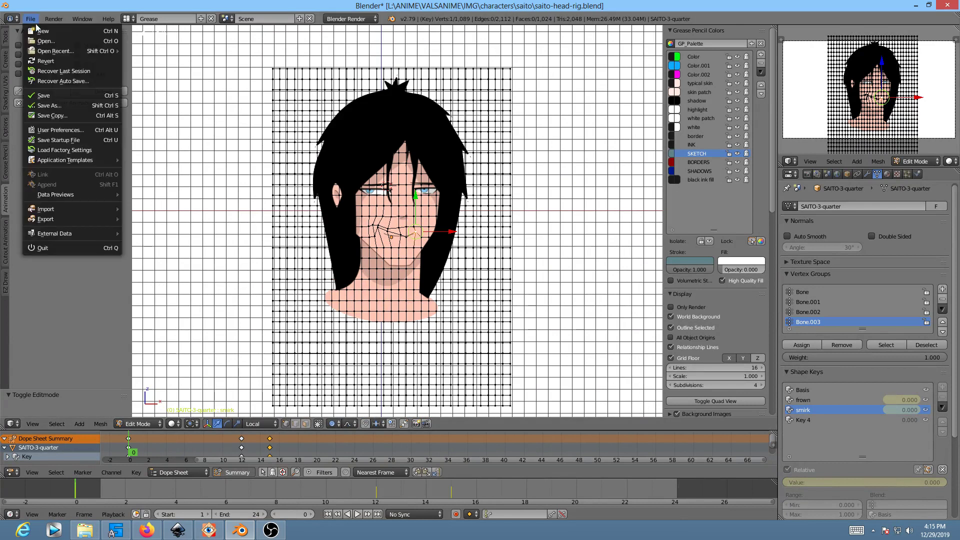
pyautogui.press('Tab')
pyautogui.press('Tab')
pyautogui.press('Tab')
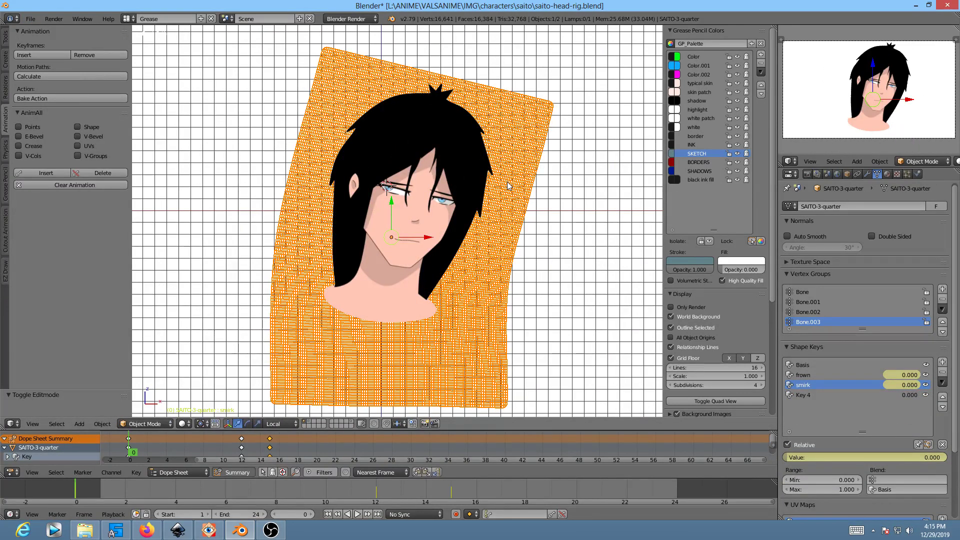
pyautogui.press('a')
pyautogui.press('a')
# - Select the grid vertices surrounding the head in Edit Mode, delete them and return to Object Mode
pyautogui.press('Tab')
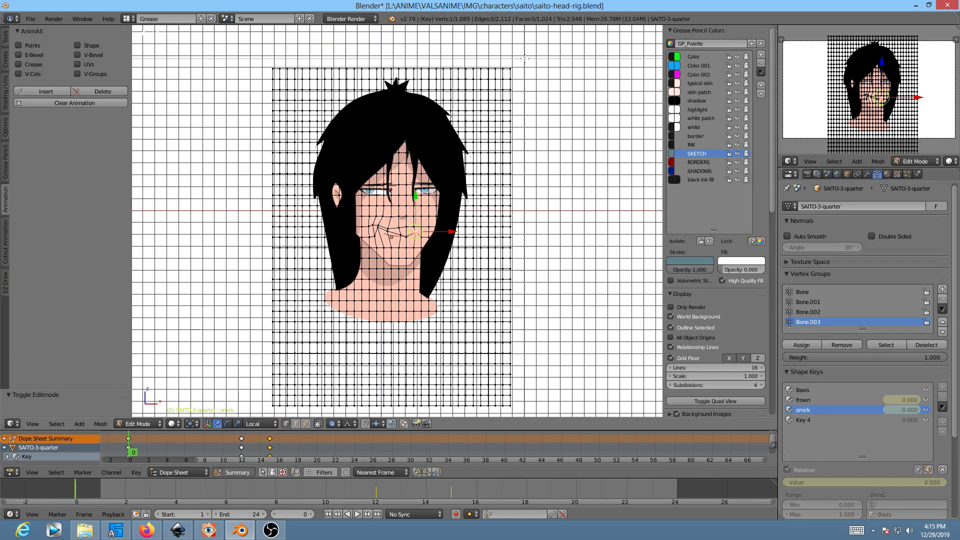
pyautogui.moveTo(470, 37)
pyautogui.keyDown('ctrl'); pyautogui.mouseDown()
pyautogui.moveTo(503, 65)
pyautogui.moveTo(513, 165)
pyautogui.moveTo(535, 240)
pyautogui.moveTo(436, 348)
pyautogui.moveTo(416, 407)
pyautogui.mouseUp(); pyautogui.keyUp('ctrl')
pyautogui.moveTo(288, 39)
pyautogui.keyDown('ctrl'); pyautogui.mouseDown()
pyautogui.moveTo(230, 85)
pyautogui.moveTo(253, 173)
pyautogui.moveTo(361, 42)
pyautogui.mouseUp(); pyautogui.keyUp('ctrl')
pyautogui.moveTo(248, 226)
pyautogui.keyDown('ctrl'); pyautogui.mouseDown()
pyautogui.moveTo(235, 338)
pyautogui.moveTo(345, 415)
pyautogui.moveTo(367, 379)
pyautogui.moveTo(317, 334)
pyautogui.mouseUp(); pyautogui.keyUp('ctrl')
pyautogui.moveTo(293, 273)
pyautogui.keyDown('ctrl'); pyautogui.mouseDown()
pyautogui.moveTo(294, 235)
pyautogui.moveTo(265, 140)
pyautogui.mouseUp(); pyautogui.keyUp('ctrl')
pyautogui.moveTo(556, 352)
pyautogui.keyDown('ctrl'); pyautogui.mouseDown()
pyautogui.moveTo(435, 343)
pyautogui.moveTo(300, 370)
pyautogui.moveTo(588, 361)
pyautogui.mouseUp(); pyautogui.keyUp('ctrl')
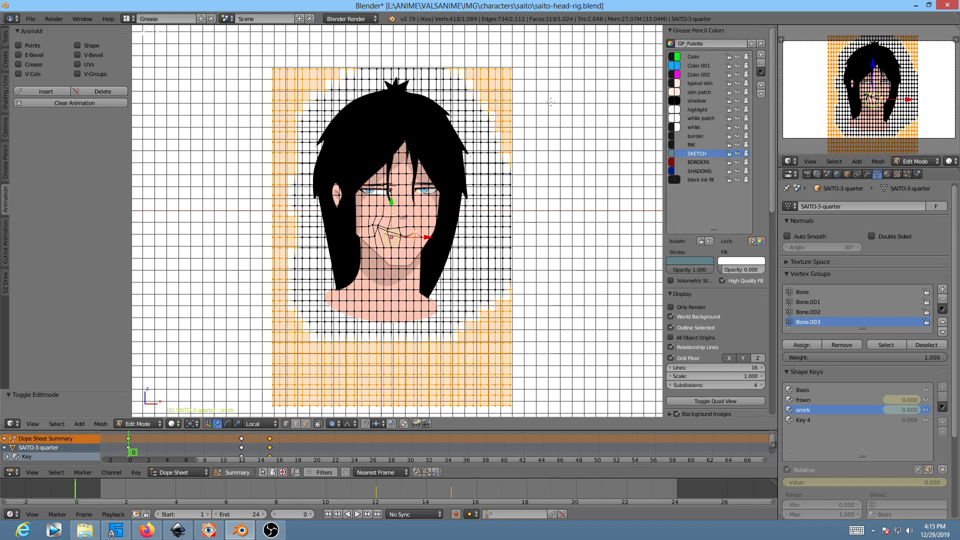
pyautogui.press('b')
pyautogui.moveTo(518, 151); pyautogui.dragTo(460, 325)
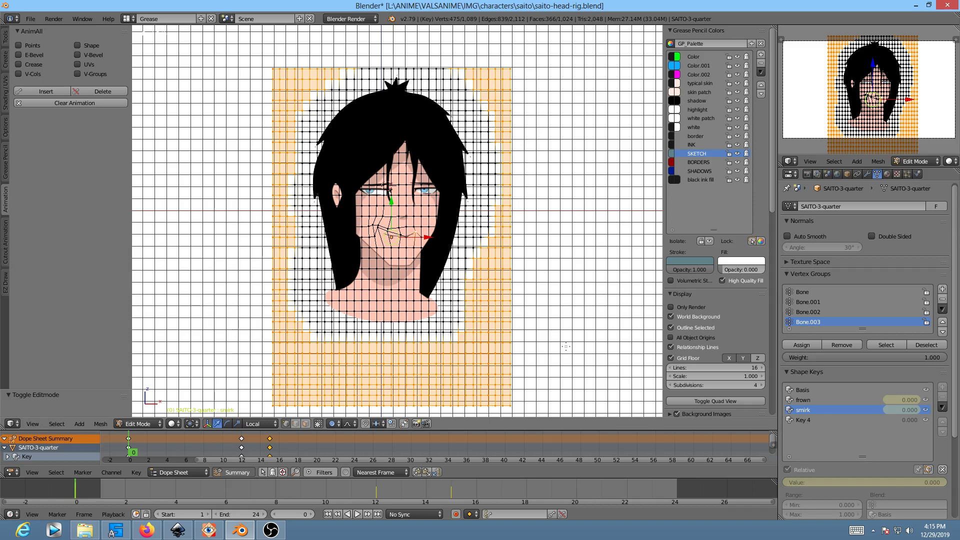
pyautogui.press('b')
pyautogui.moveTo(406, 41); pyautogui.dragTo(480, 108)
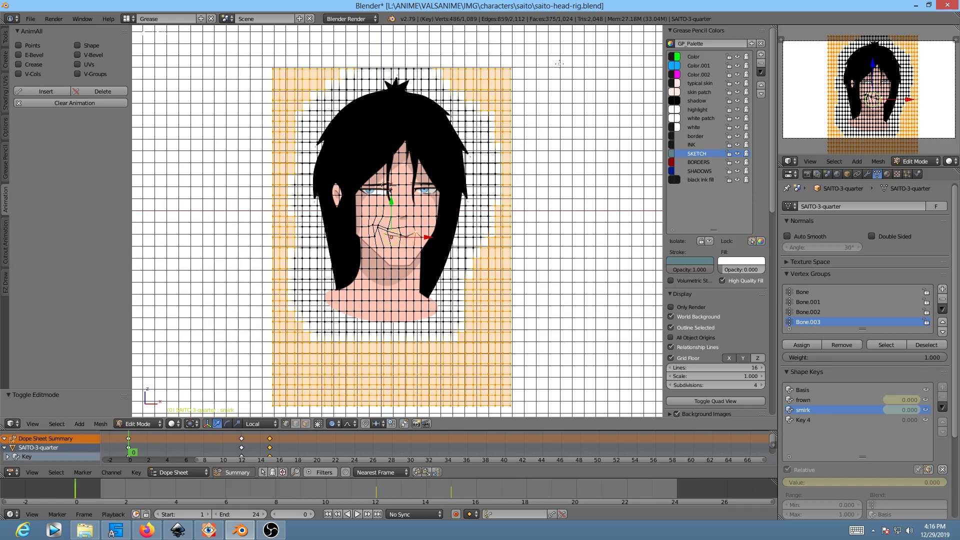
pyautogui.press('b')
pyautogui.moveTo(305, 306); pyautogui.dragTo(281, 240)
pyautogui.press('x')
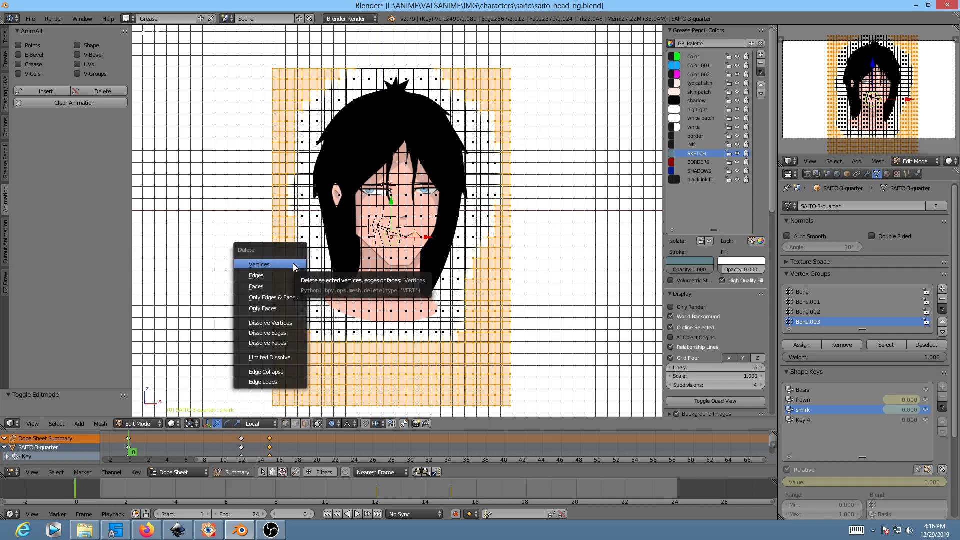
pyautogui.click(293, 263)
pyautogui.press('Tab')
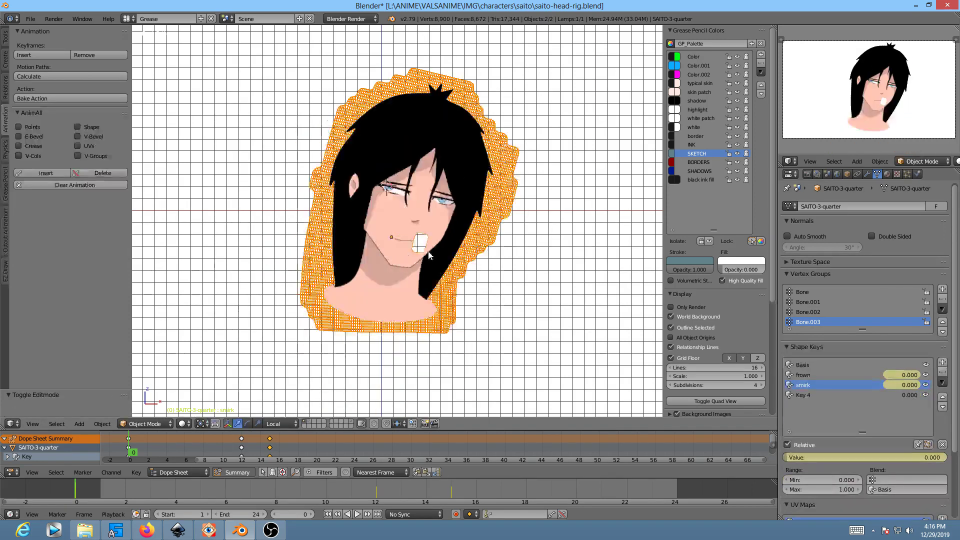
# - Bridge the hole beside the mouth with an edge between its two middle side vertices and subdivide that edge
pyautogui.scroll(5, 428, 255)
pyautogui.press('Tab')
pyautogui.press('KP_1')
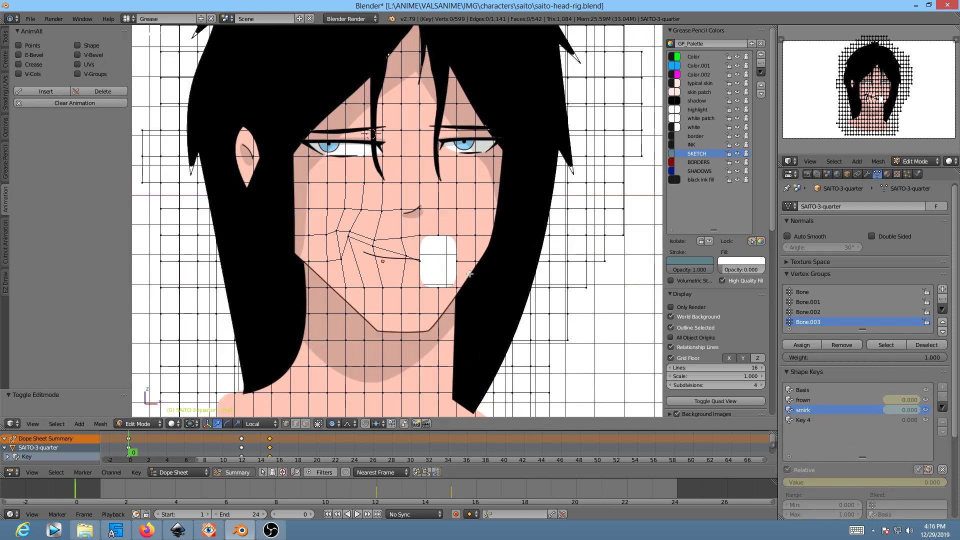
pyautogui.scroll(4, 428, 253)
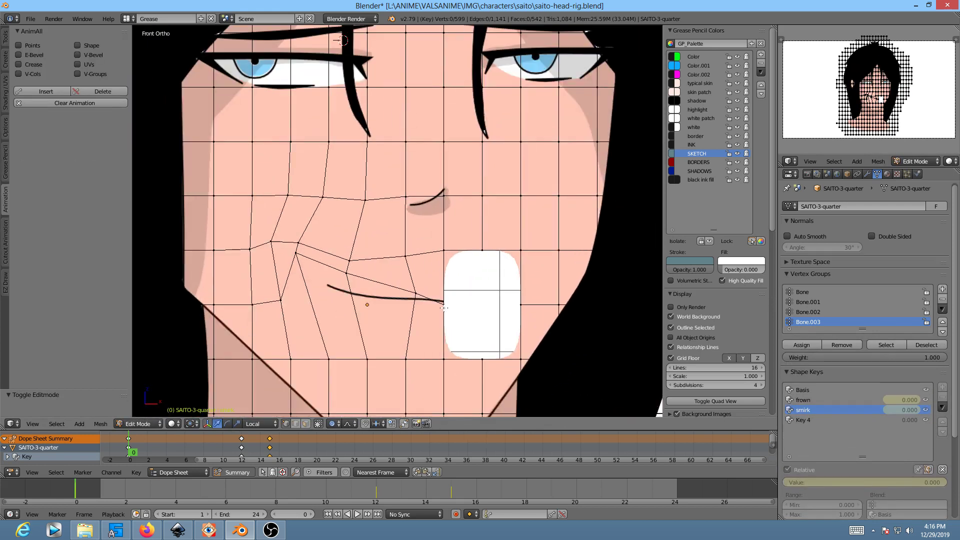
pyautogui.click(443, 306)
pyautogui.keyDown('shift'); pyautogui.click(522, 303); pyautogui.keyUp('shift')
pyautogui.hotkey('ctrl', 'z')
pyautogui.keyDown('shift'); pyautogui.click(522, 305); pyautogui.keyUp('shift')
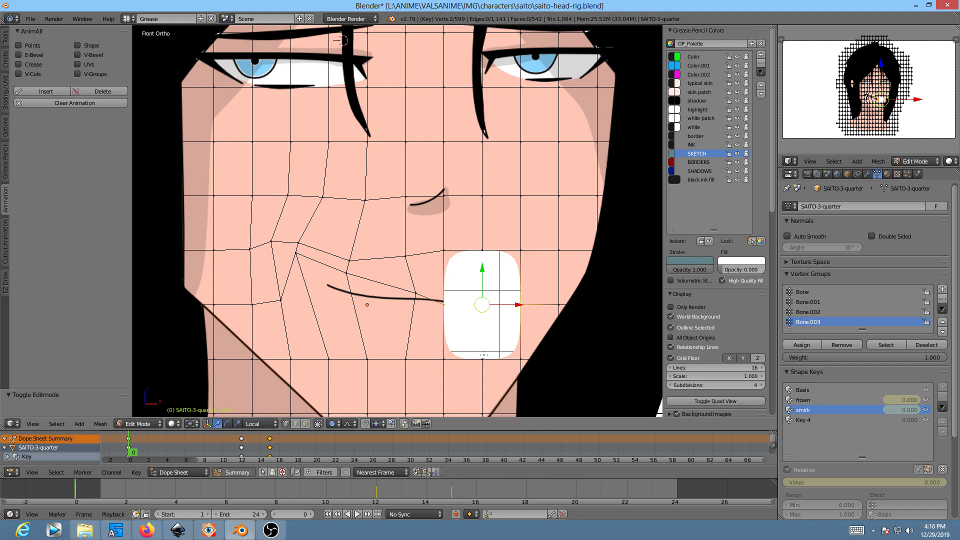
pyautogui.press('f')
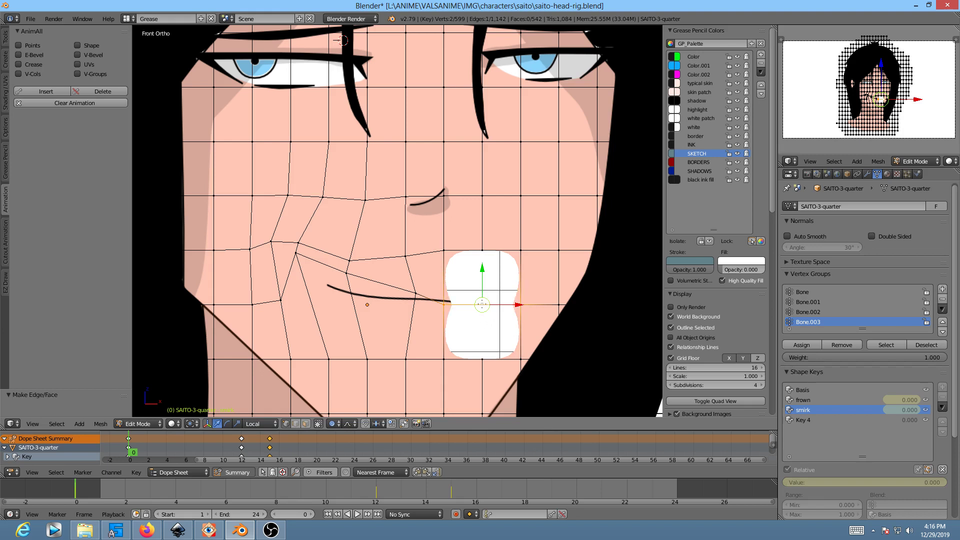
pyautogui.press('w')
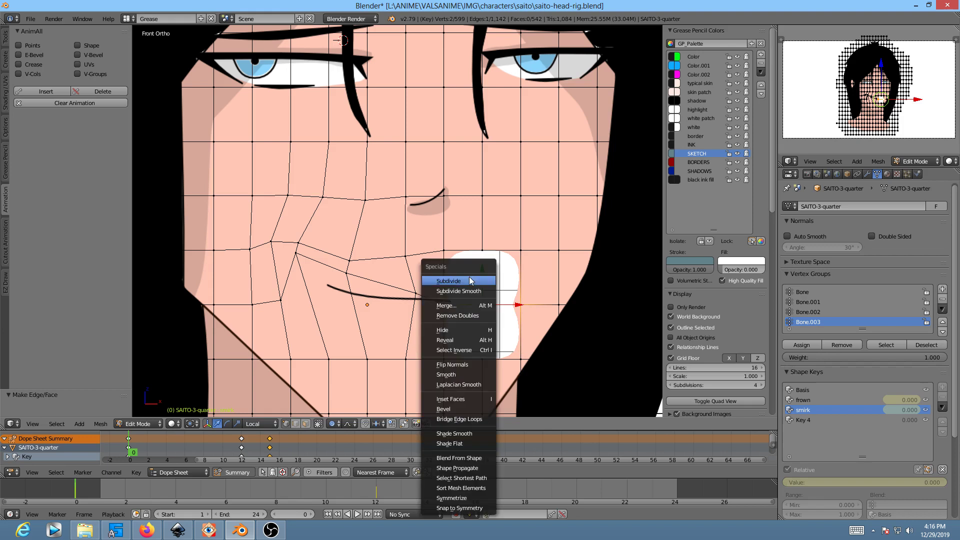
pyautogui.click(478, 281)
# - Connect the bridging edge's midpoint to the vertex at the middle of the hole's upper border
pyautogui.click(478, 303)
pyautogui.keyDown('shift'); pyautogui.click(483, 251); pyautogui.keyUp('shift')
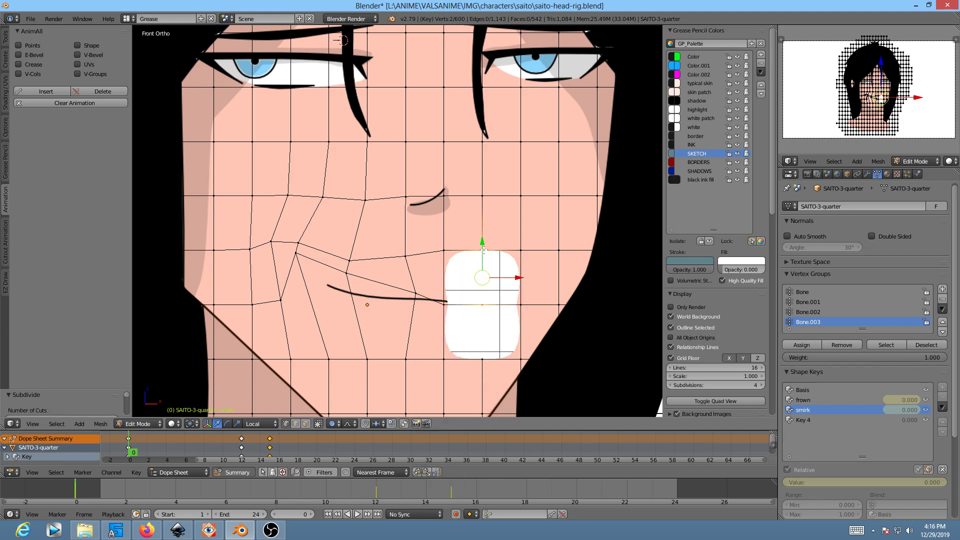
pyautogui.press('f')
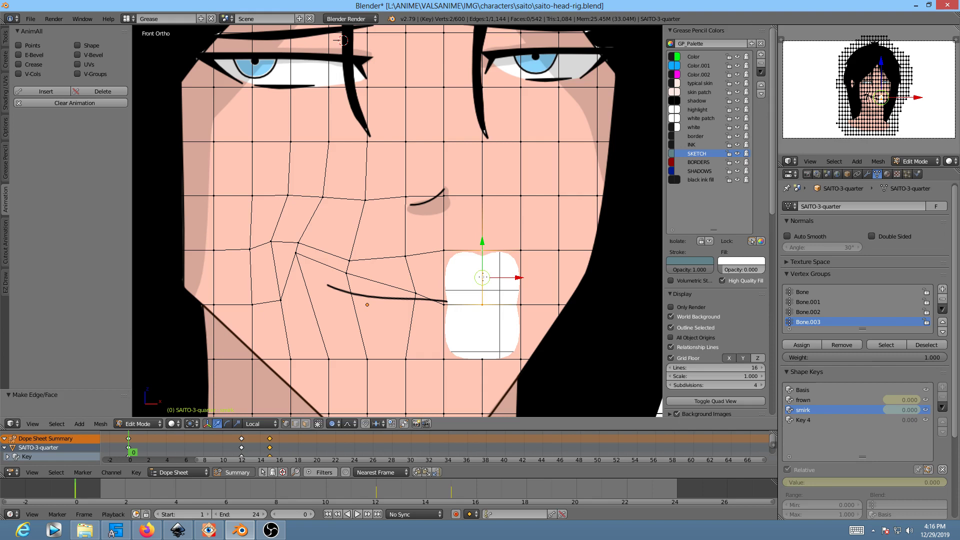
pyautogui.scroll(1, 483, 277)
pyautogui.scroll(2, 497, 286)
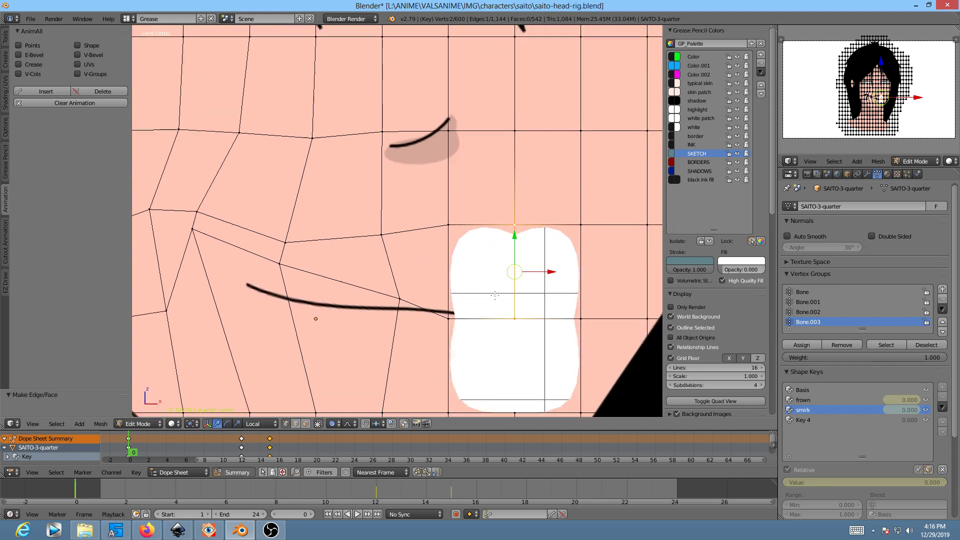
pyautogui.press('r')
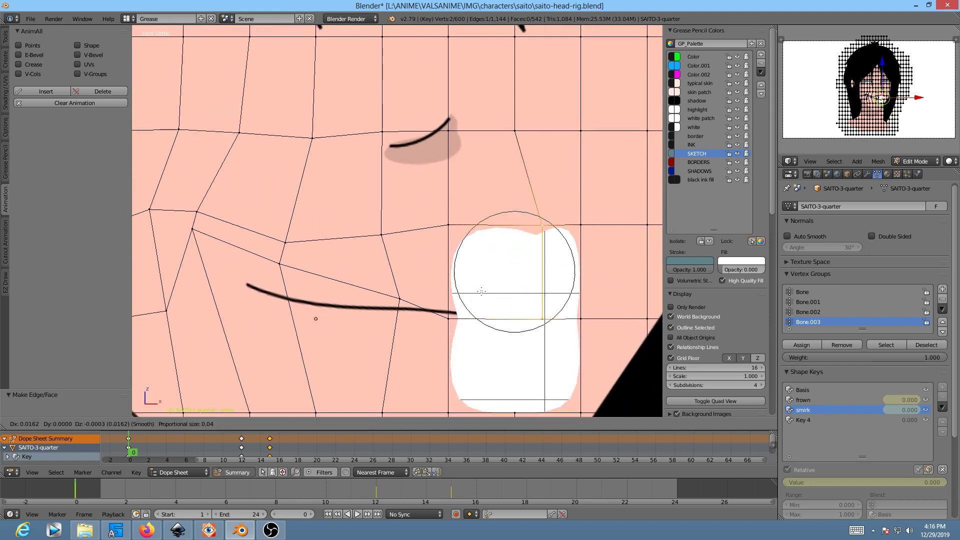
pyautogui.press('Escape')
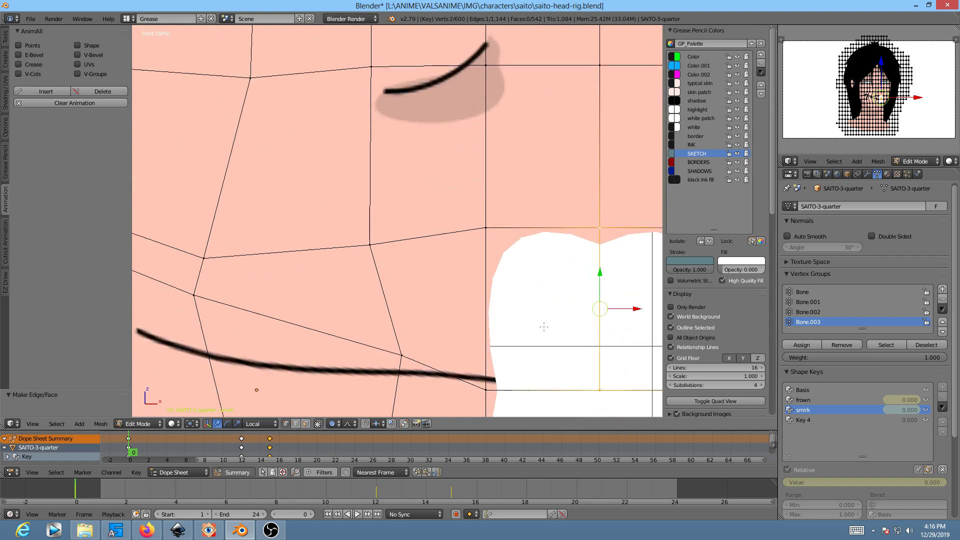
pyautogui.scroll(-2, 551, 305)
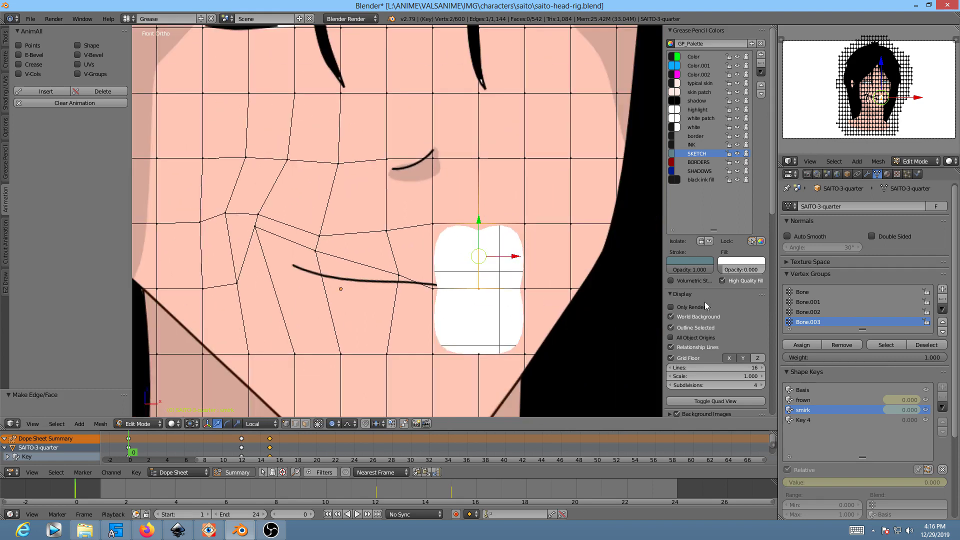
# - Restrict the viewport display to rendered content with Only Render
pyautogui.click(670, 307)
pyautogui.click(670, 307)
pyautogui.click(671, 308)
# - Fill the lower-left quarter of the hole beside the mouth with a face
pyautogui.rightClick(479, 352)
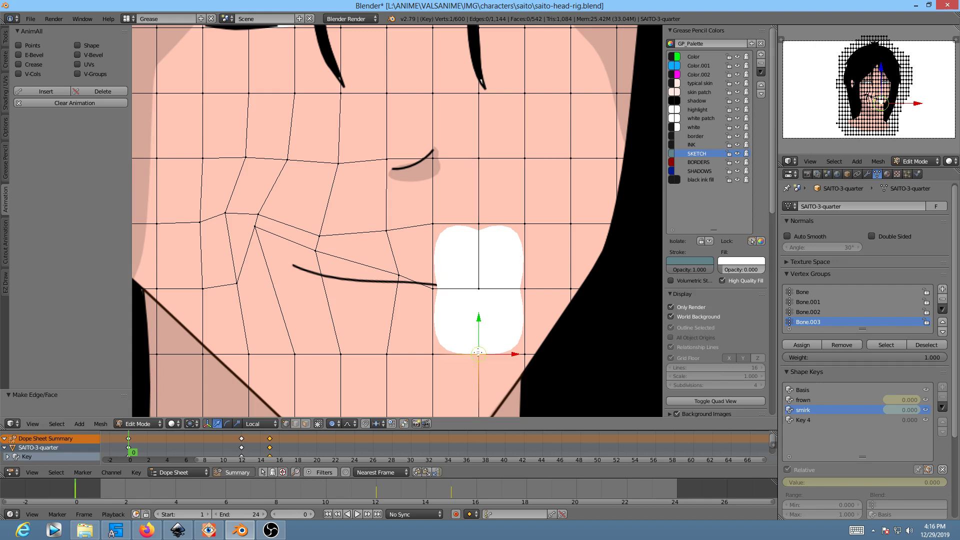
pyautogui.keyDown('shift'); pyautogui.rightClick(478, 287); pyautogui.keyUp('shift')
pyautogui.keyDown('shift'); pyautogui.rightClick(434, 290); pyautogui.keyUp('shift')
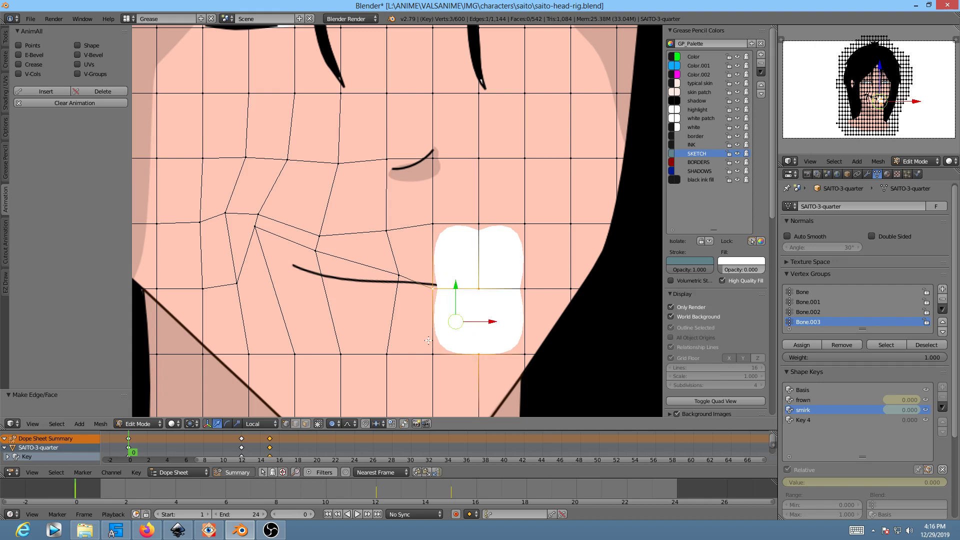
pyautogui.keyDown('shift'); pyautogui.rightClick(433, 353); pyautogui.keyUp('shift')
pyautogui.press('f')
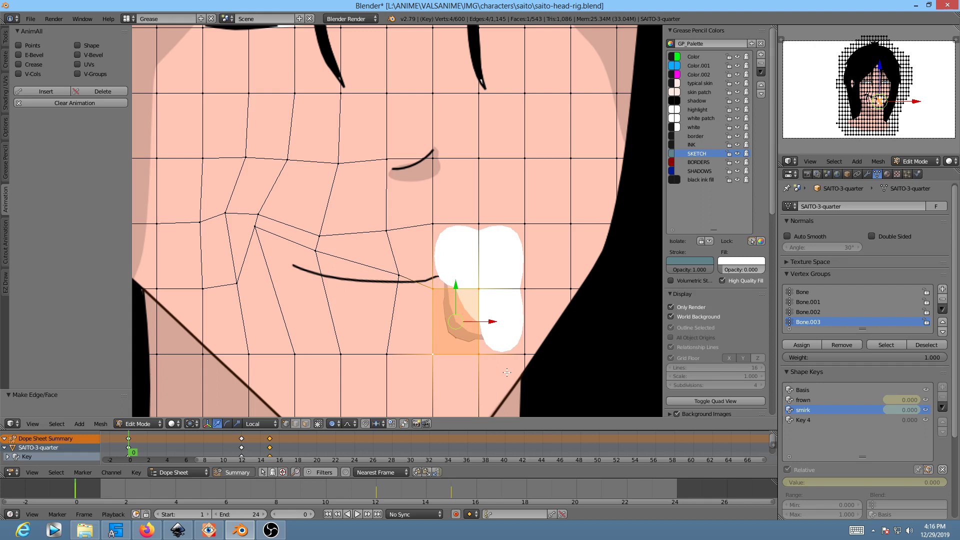
# - Fill the lower-right quarter of the hole beside the mouth with a face
pyautogui.rightClick(481, 354)
pyautogui.keyDown('shift'); pyautogui.rightClick(519, 355); pyautogui.keyUp('shift')
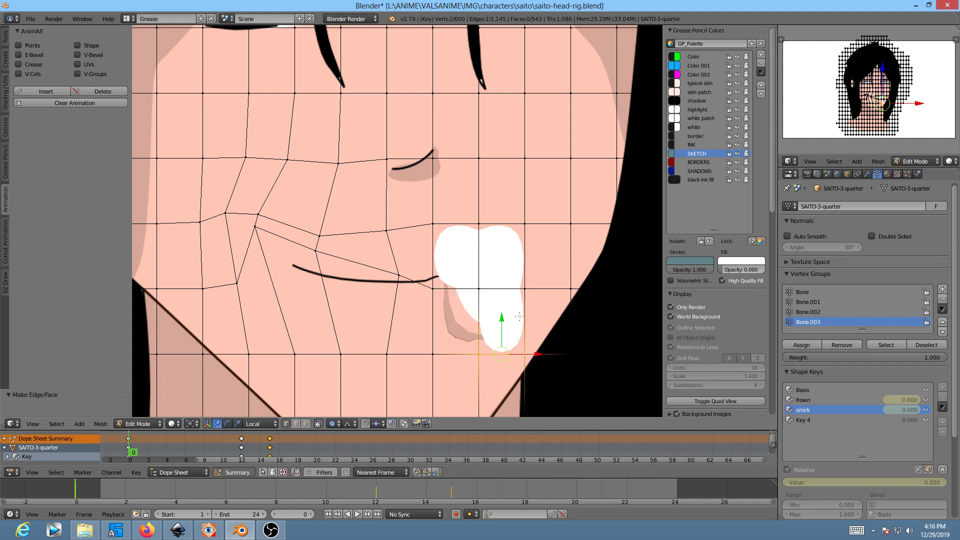
pyautogui.keyDown('shift'); pyautogui.rightClick(523, 284); pyautogui.keyUp('shift')
pyautogui.keyDown('shift'); pyautogui.rightClick(483, 285); pyautogui.keyUp('shift')
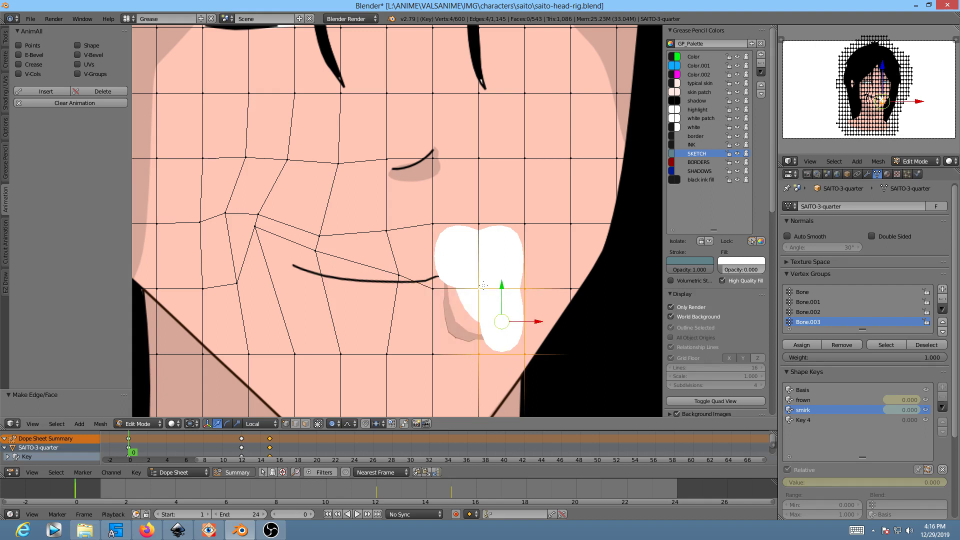
pyautogui.press('f')
# - Fill the upper-right quarter of the hole beside the mouth with a face
pyautogui.rightClick(483, 285)
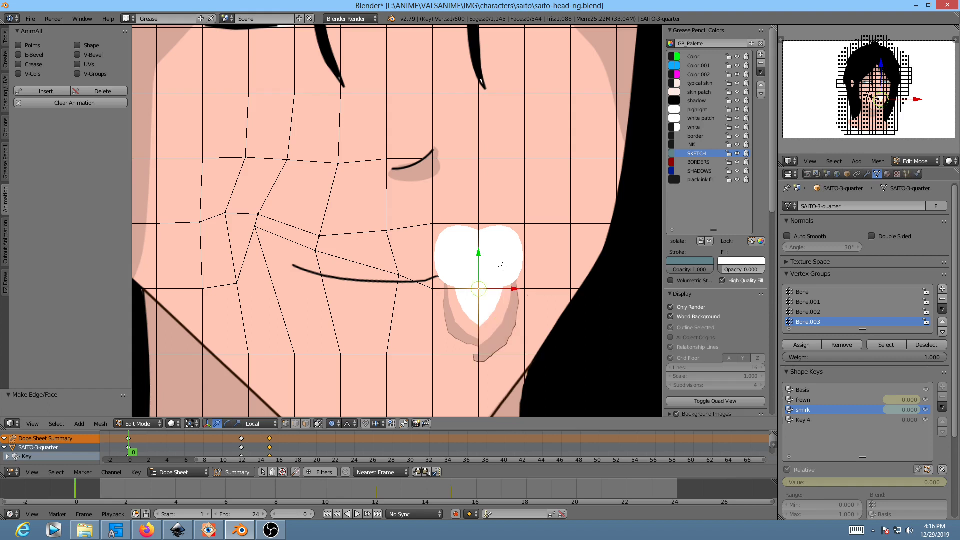
pyautogui.keyDown('shift'); pyautogui.rightClick(487, 223); pyautogui.keyUp('shift')
pyautogui.keyDown('shift'); pyautogui.rightClick(517, 224); pyautogui.keyUp('shift')
pyautogui.keyDown('shift'); pyautogui.rightClick(529, 288); pyautogui.keyUp('shift')
pyautogui.press('f')
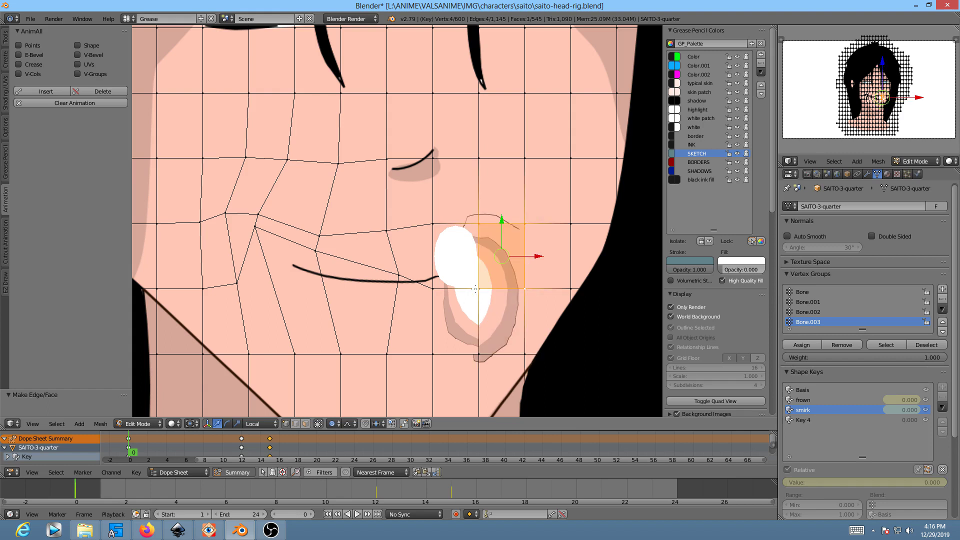
# - Fill the upper-left quarter of the hole beside the mouth with a face
pyautogui.rightClick(479, 289)
pyautogui.keyDown('shift'); pyautogui.rightClick(433, 289); pyautogui.keyUp('shift')
pyautogui.keyDown('shift'); pyautogui.rightClick(433, 224); pyautogui.keyUp('shift')
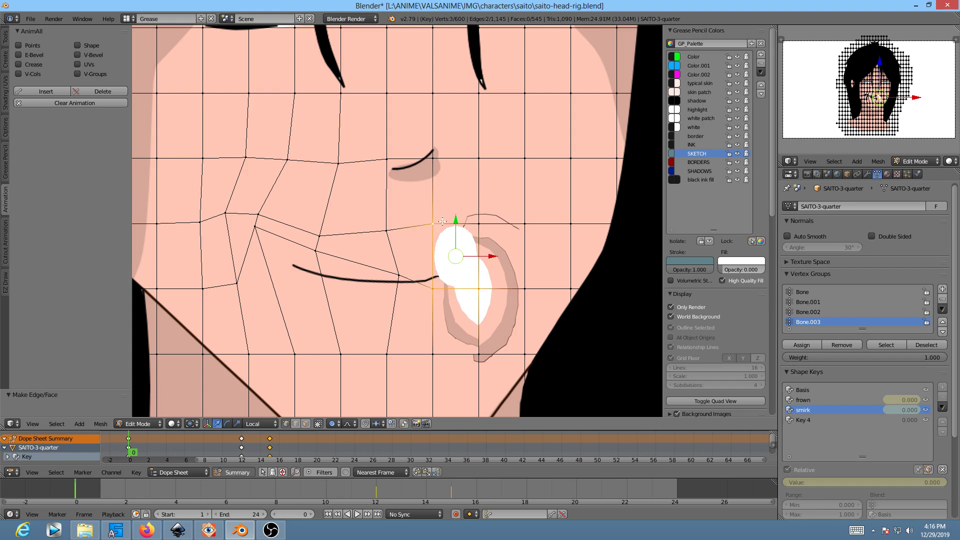
pyautogui.keyDown('shift'); pyautogui.rightClick(480, 227); pyautogui.keyUp('shift')
pyautogui.press('f')
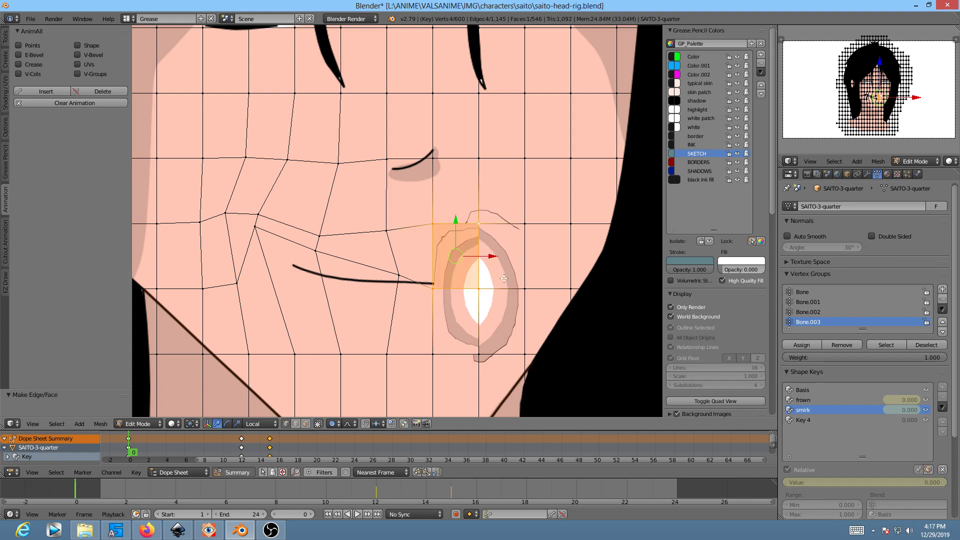
pyautogui.scroll(-3, 502, 278)
pyautogui.scroll(4, 493, 278)
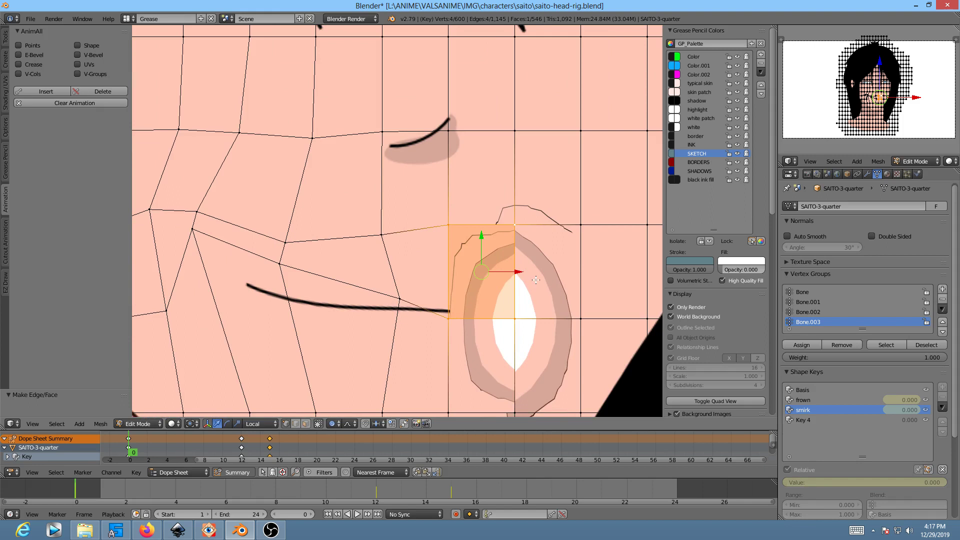
# - Leave Edit Mode and undo the mesh deletion together with the hole repair
pyautogui.press('Tab')
pyautogui.scroll(-4, 567, 312)
pyautogui.hotkey('ctrl', 'z')
pyautogui.hotkey('ctrl', 'z')
pyautogui.scroll(-3, 532, 292)
pyautogui.scroll(1, 521, 283)
pyautogui.scroll(-1, 521, 285)
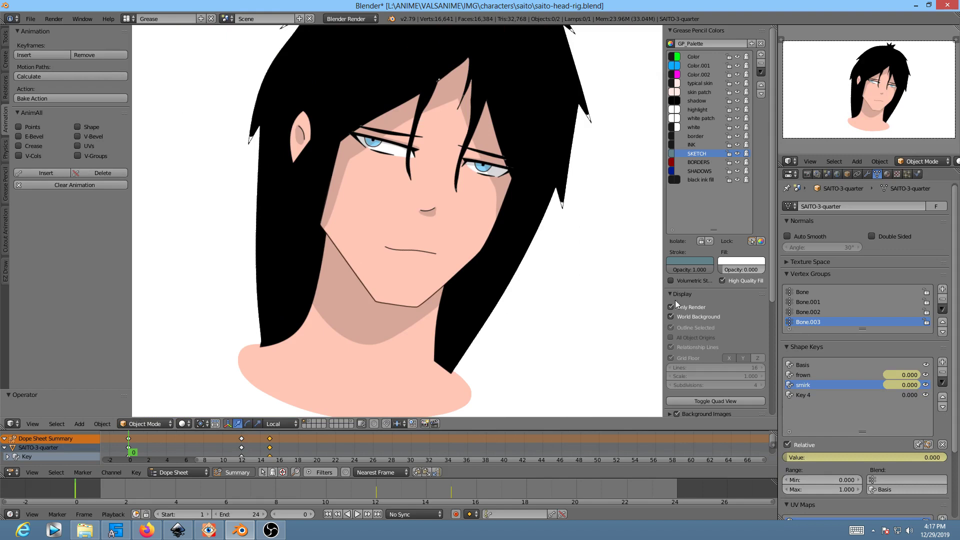
# - Try to delete the grid rows below the neck in Edit Mode, then undo the deletion
pyautogui.press('Tab')
pyautogui.scroll(-4, 495, 260)
pyautogui.scroll(1, 497, 265)
pyautogui.scroll(-2, 521, 328)
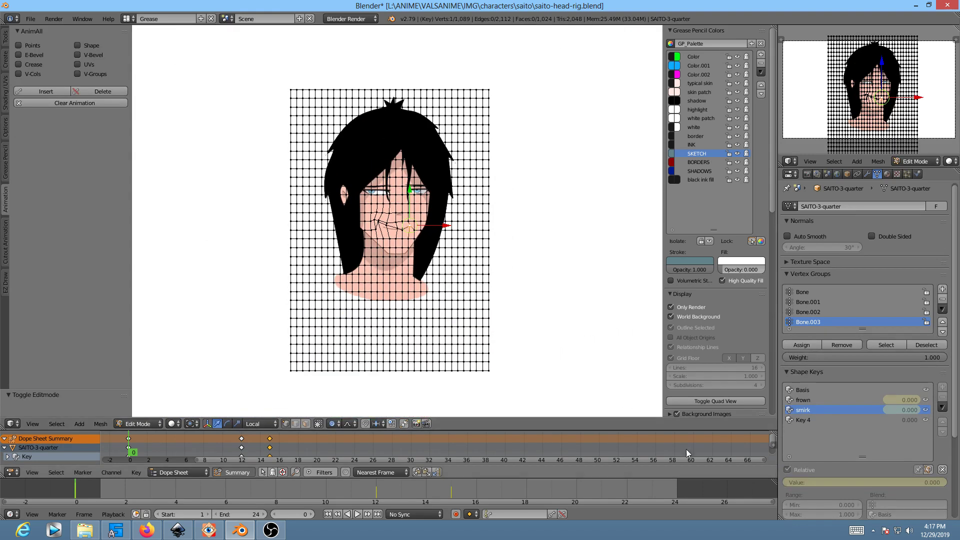
pyautogui.press('b')
pyautogui.moveTo(554, 397); pyautogui.dragTo(225, 313)
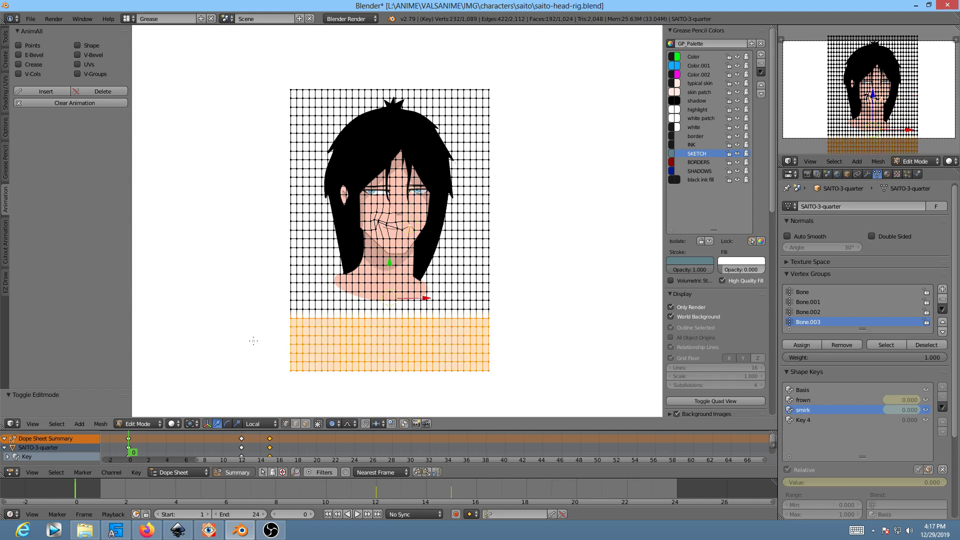
pyautogui.press('x')
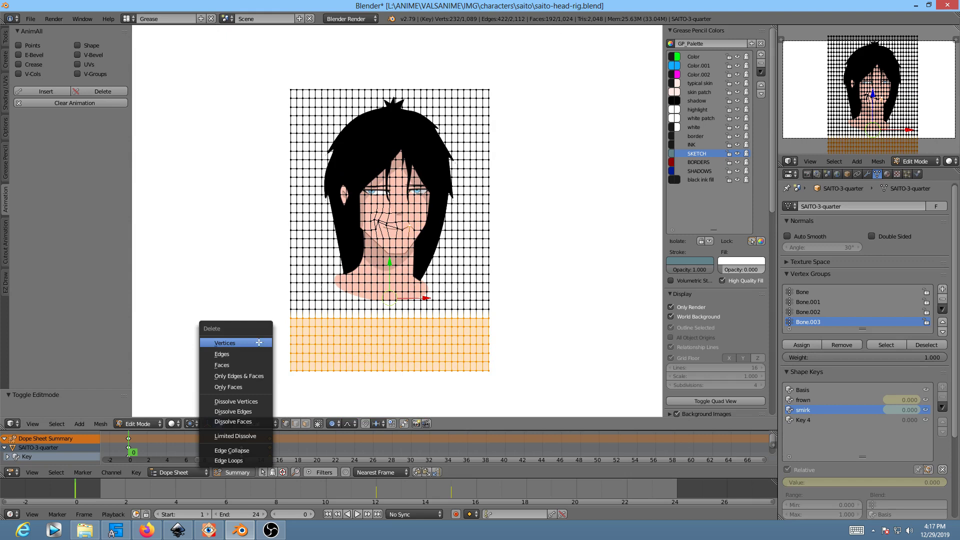
pyautogui.click(259, 343)
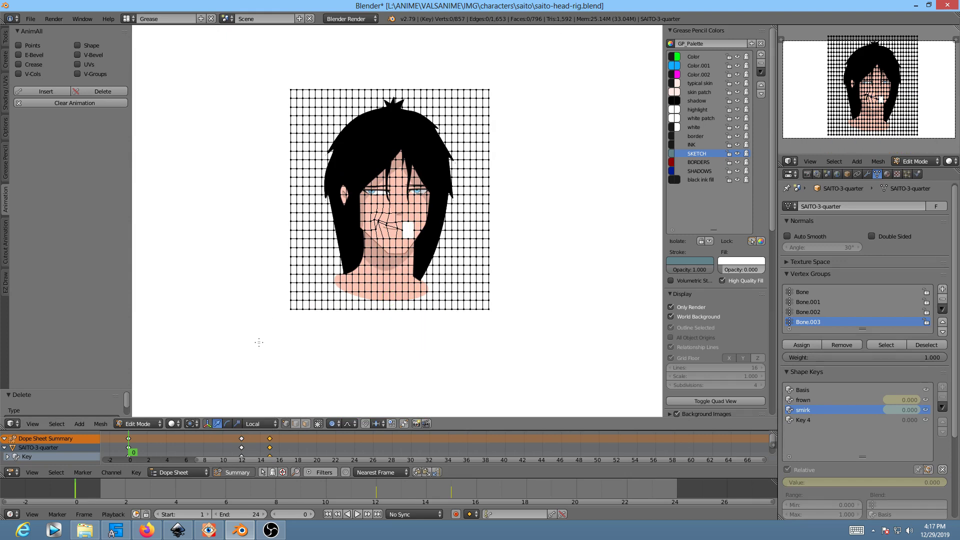
pyautogui.hotkey('ctrl', 'z')
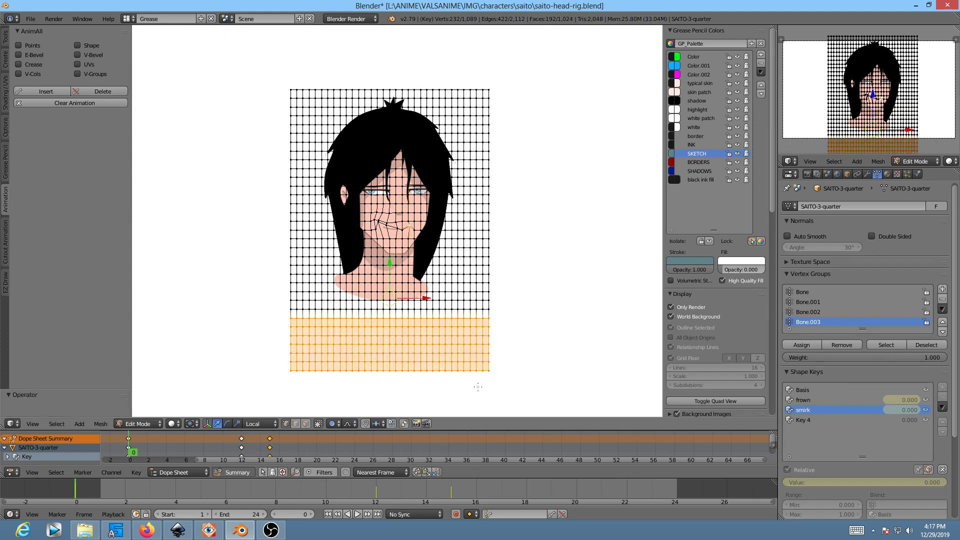
# - Clear the whole vertex selection, then lasso the surplus grid around the head and neck and delete its vertices
pyautogui.scroll(6, 421, 239)
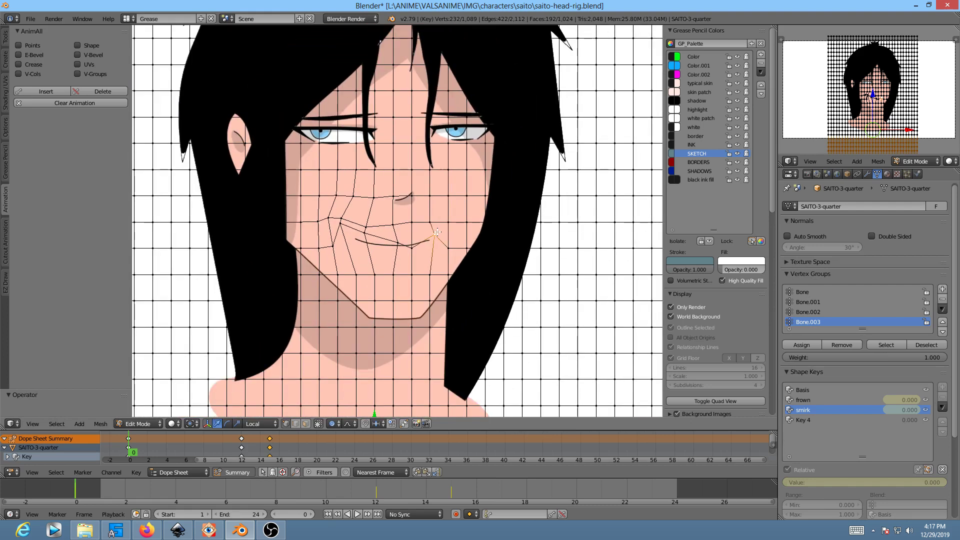
pyautogui.press('a')
pyautogui.scroll(-6, 471, 259)
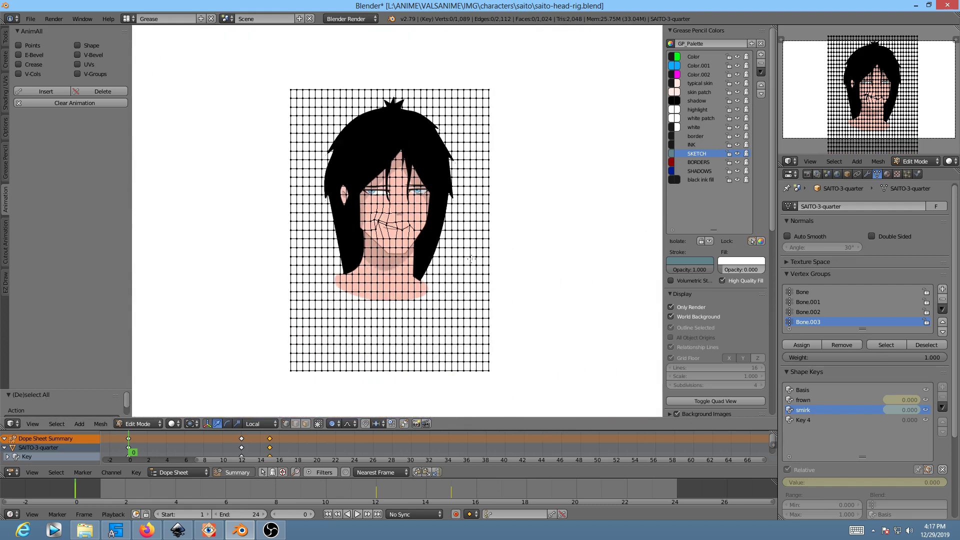
pyautogui.moveTo(442, 57)
pyautogui.keyDown('ctrl'); pyautogui.mouseDown()
pyautogui.moveTo(472, 161)
pyautogui.moveTo(476, 220)
pyautogui.moveTo(457, 285)
pyautogui.moveTo(430, 332)
pyautogui.moveTo(385, 328)
pyautogui.moveTo(263, 345)
pyautogui.moveTo(460, 402)
pyautogui.moveTo(575, 130)
pyautogui.moveTo(559, 89)
pyautogui.mouseUp(); pyautogui.keyUp('ctrl')
pyautogui.moveTo(241, 134)
pyautogui.keyDown('ctrl'); pyautogui.mouseDown()
pyautogui.moveTo(273, 343)
pyautogui.moveTo(315, 265)
pyautogui.moveTo(300, 190)
pyautogui.moveTo(344, 104)
pyautogui.moveTo(250, 50)
pyautogui.moveTo(249, 81)
pyautogui.mouseUp(); pyautogui.keyUp('ctrl')
pyautogui.press('x')
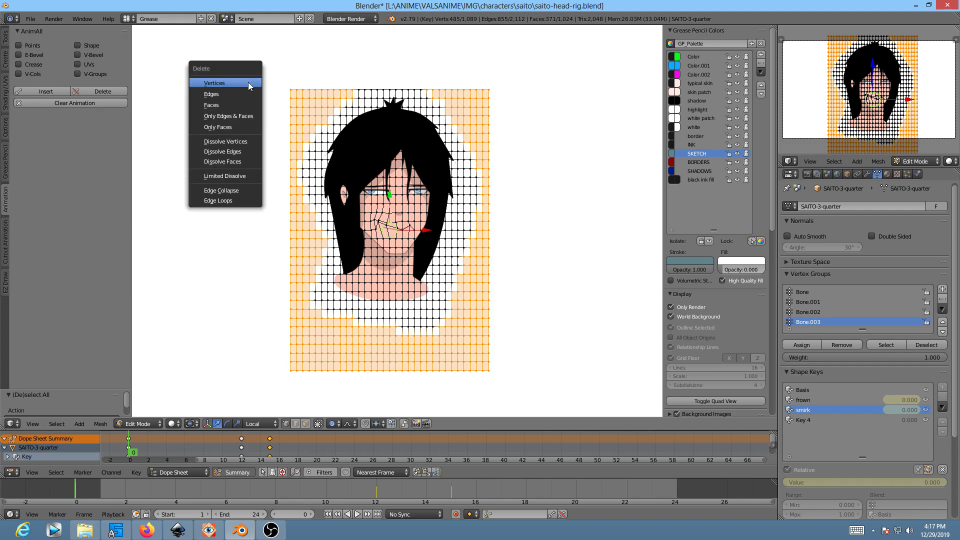
pyautogui.click(249, 82)
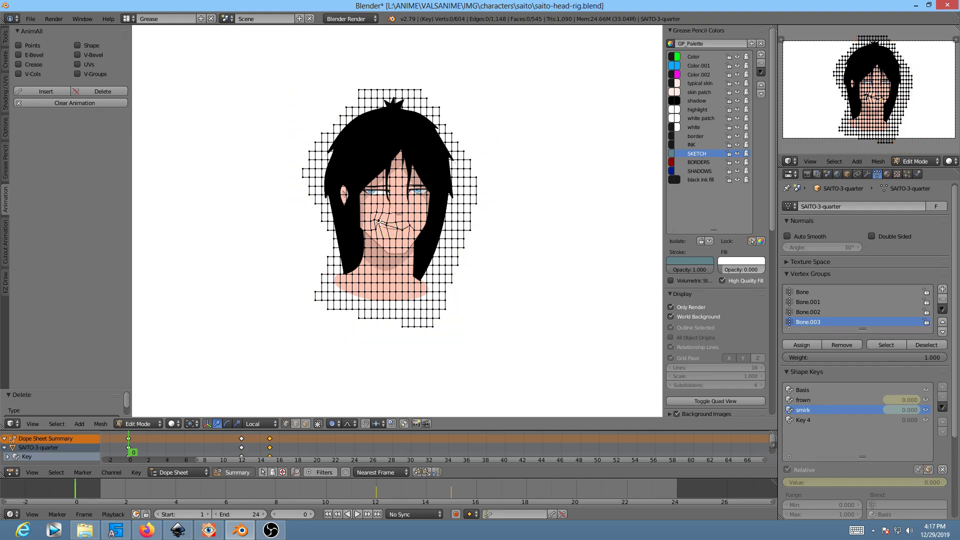
# - Play the head animation in Object Mode to check the trimmed mesh, then stop it
pyautogui.press('Tab')
pyautogui.hotkey('alt', 'a')
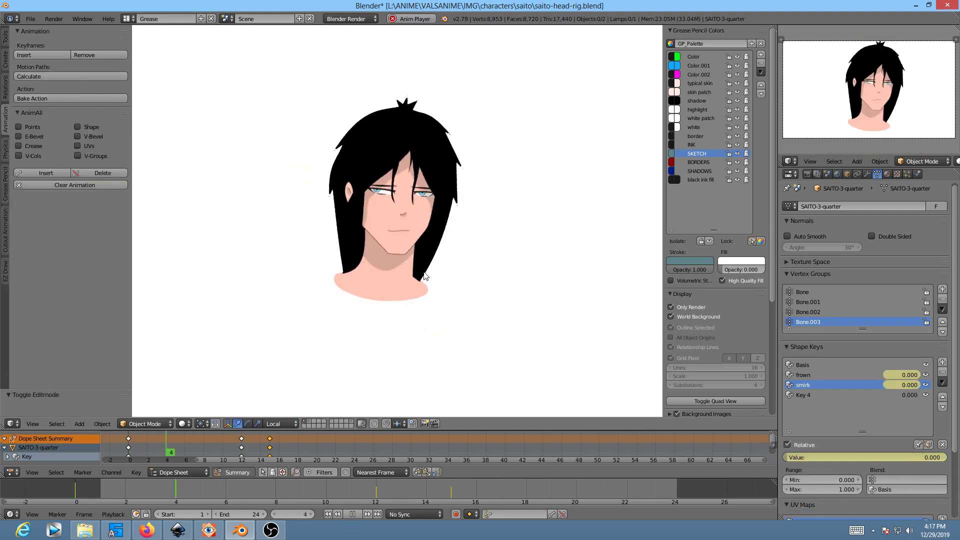
pyautogui.press('Escape')
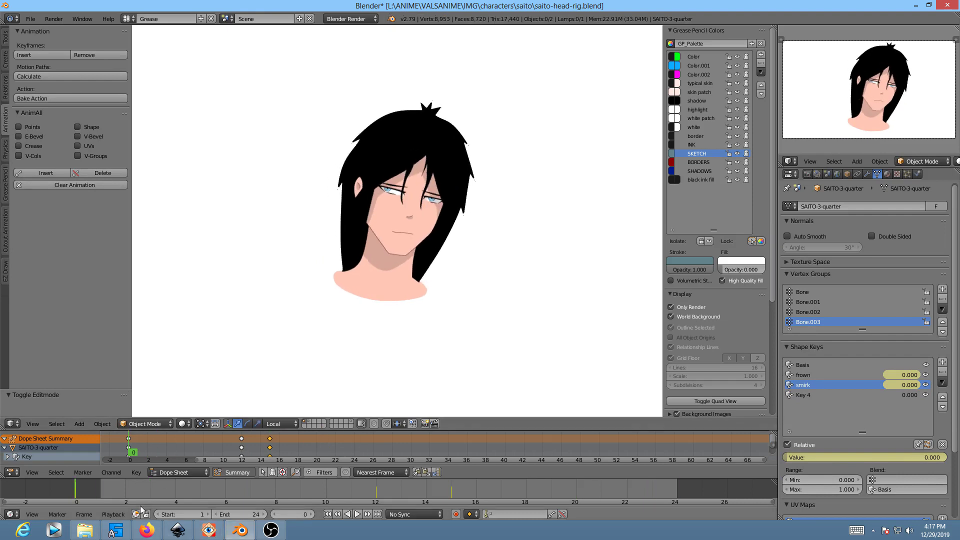
pyautogui.click(271, 530)
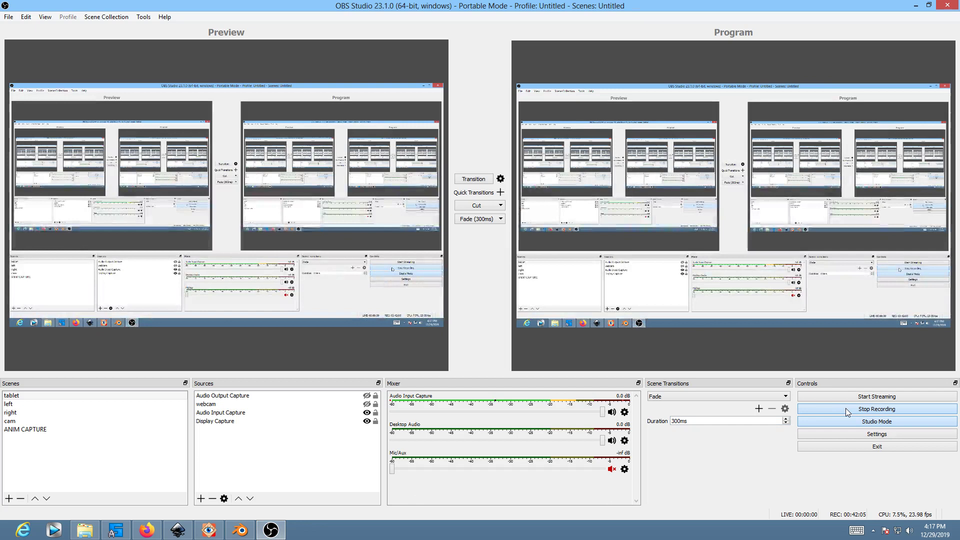